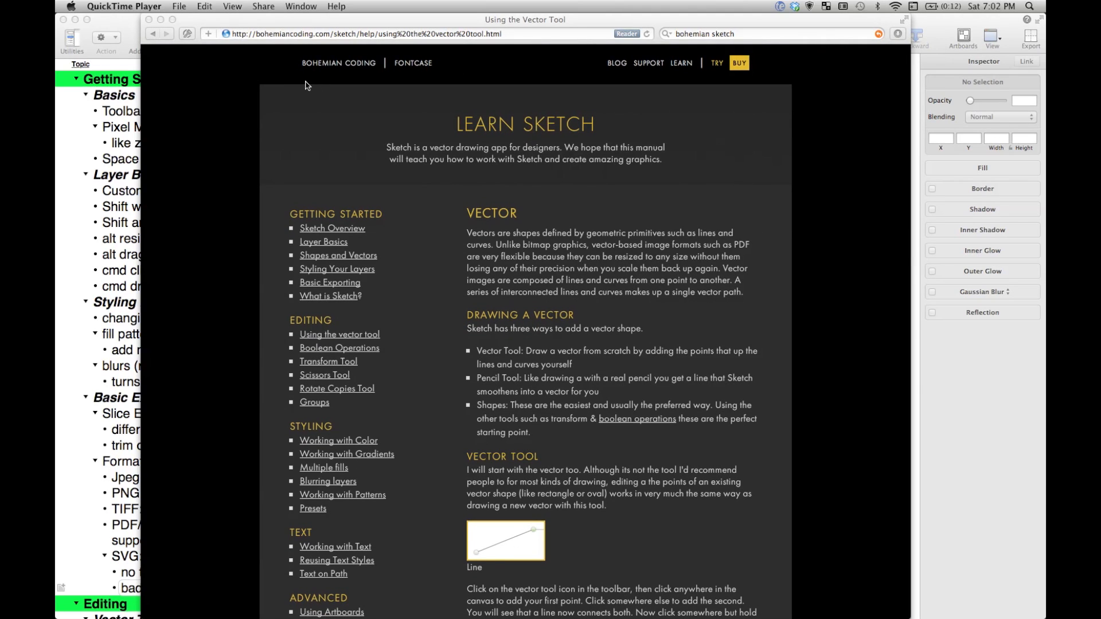
# Close the Learn Sketch web page window, switch to the blank Sketch document and place a rectangle of about 465 × 518 px
pyautogui.click(392, 127)
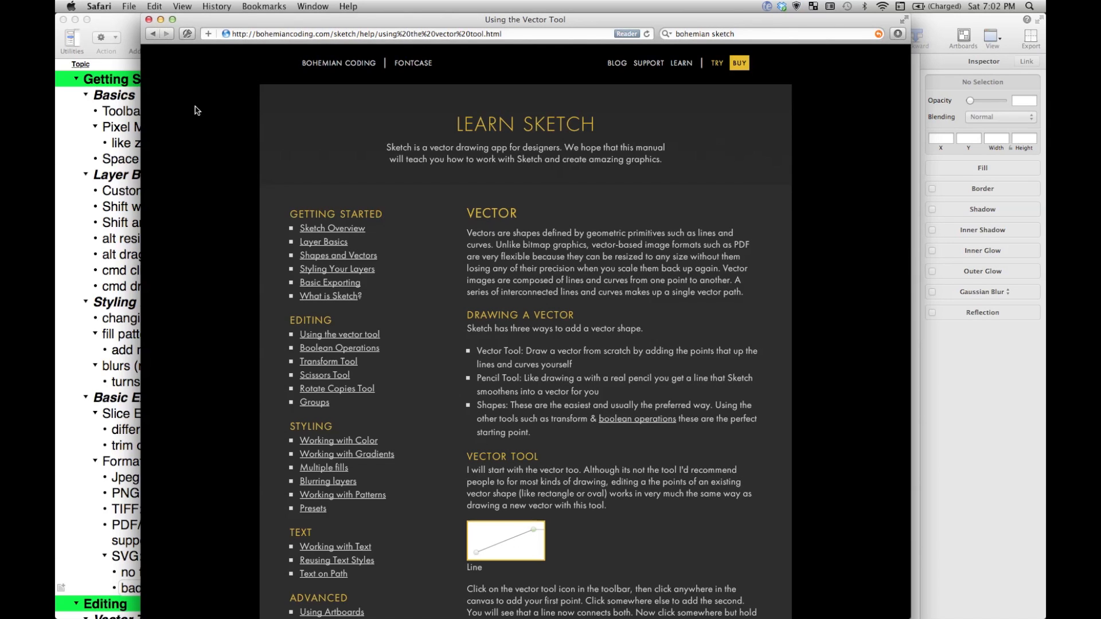
pyautogui.click(148, 21)
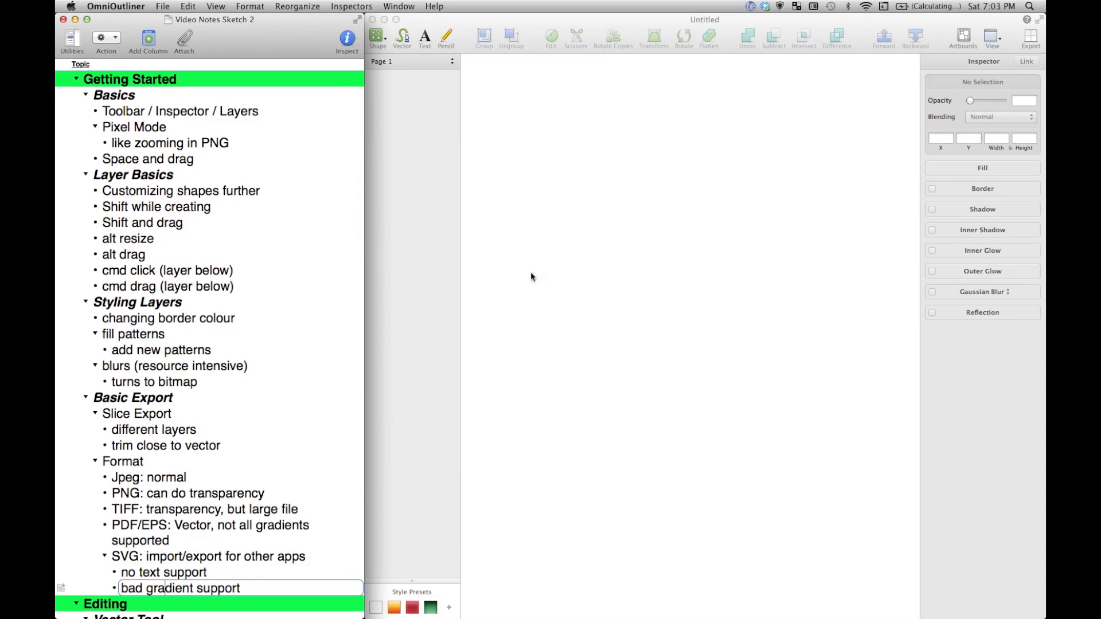
pyautogui.click(428, 224)
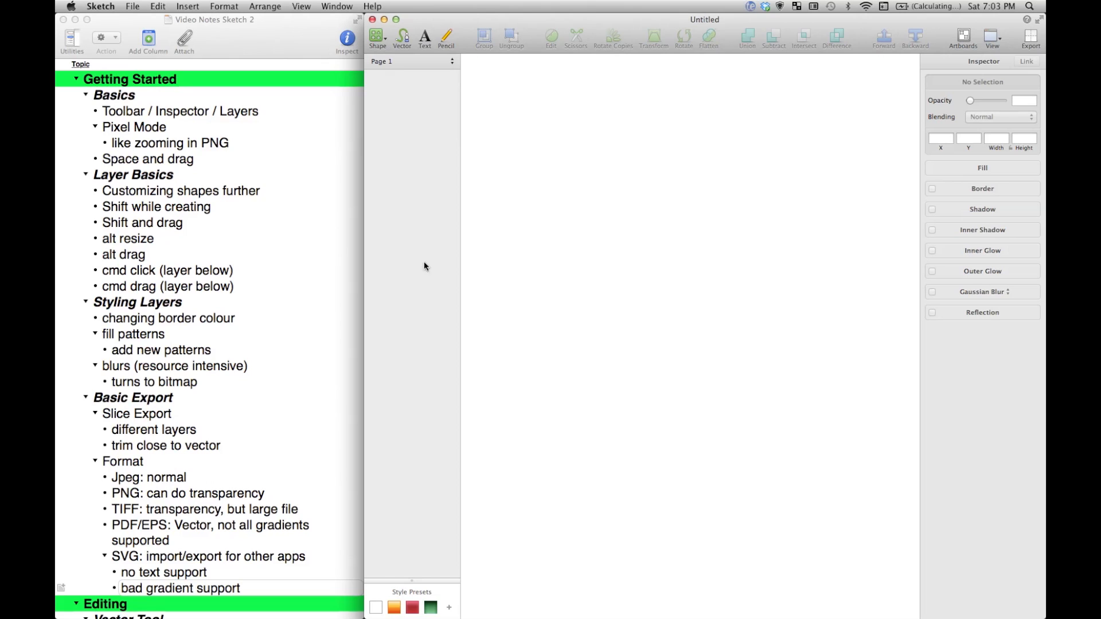
pyautogui.press('super+z')
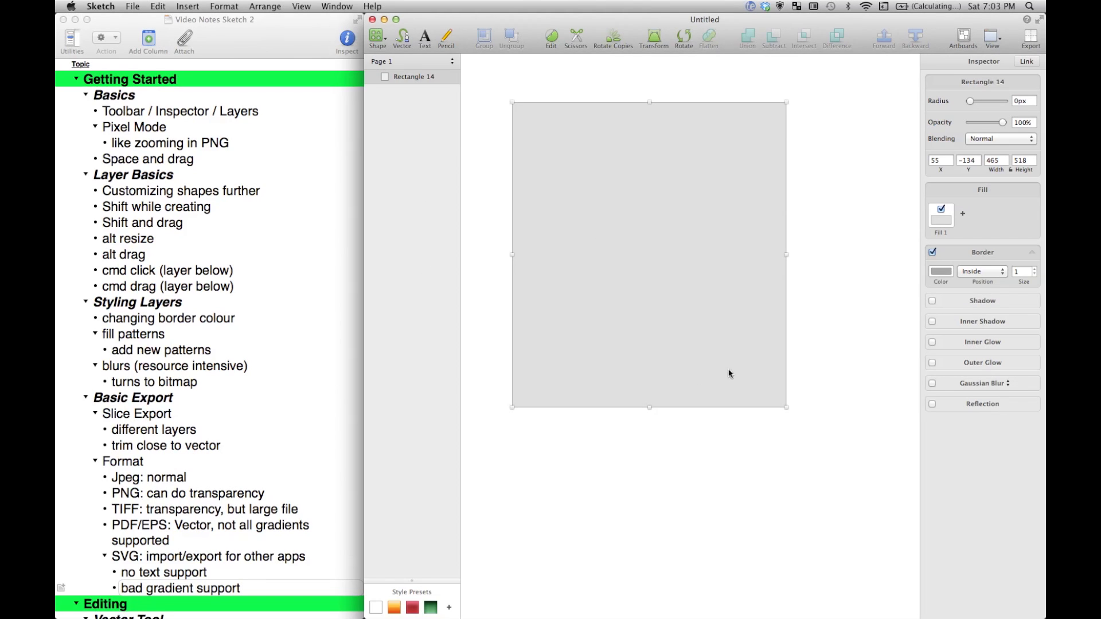
# Turn on pixel preview, examine the rectangle's border at its lower-right corner at high magnification, and turn the preview off
pyautogui.press('super+plus')
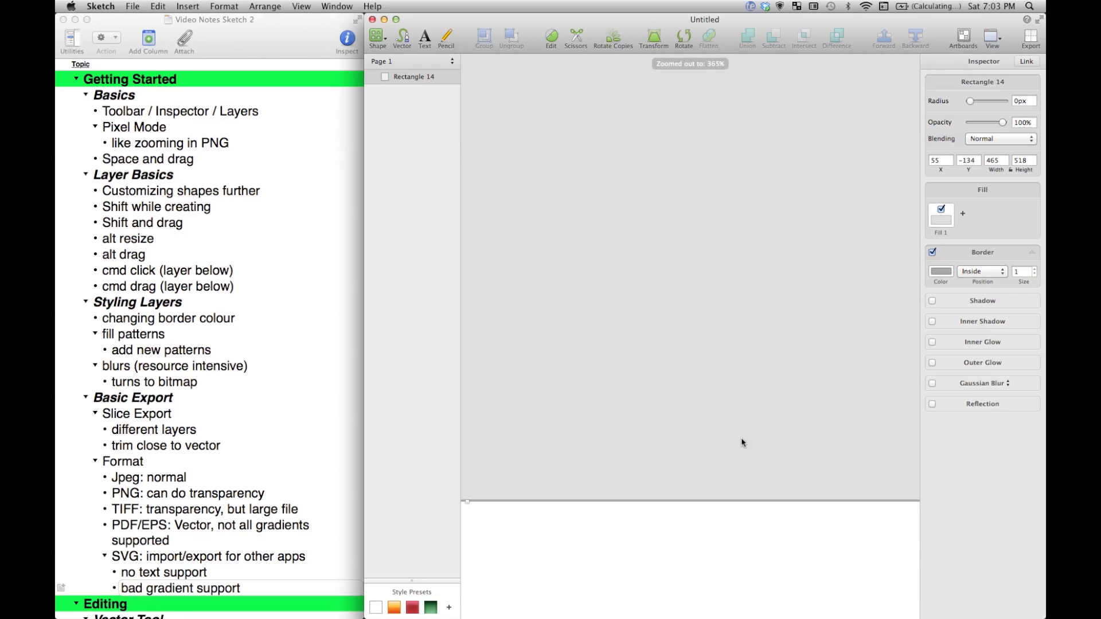
pyautogui.press('super+plus')
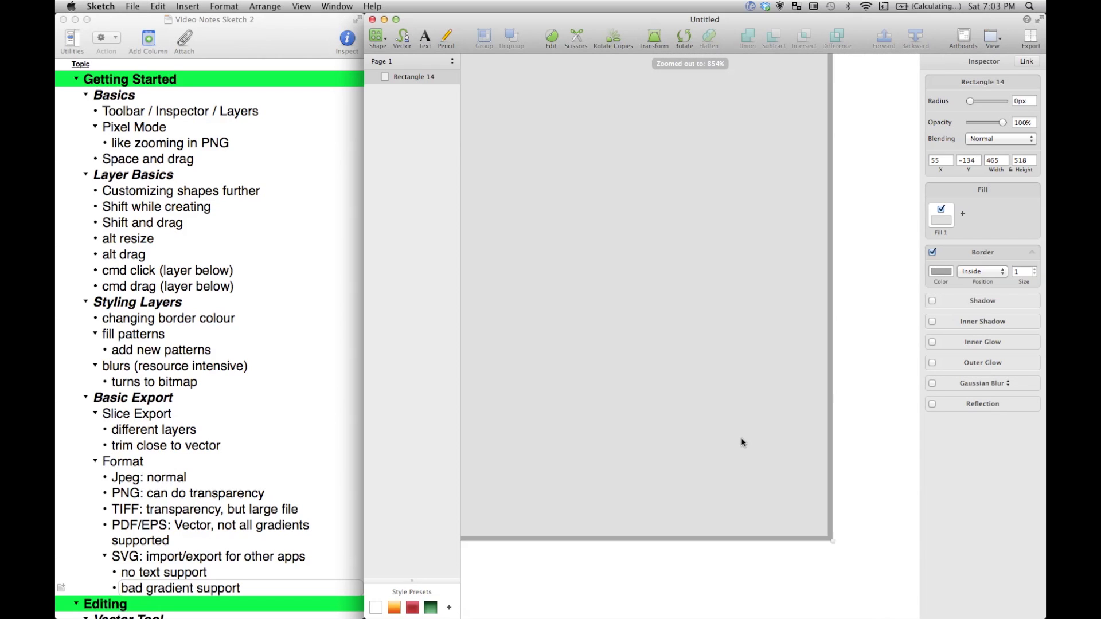
pyautogui.hotkey('ctrl', 'p')
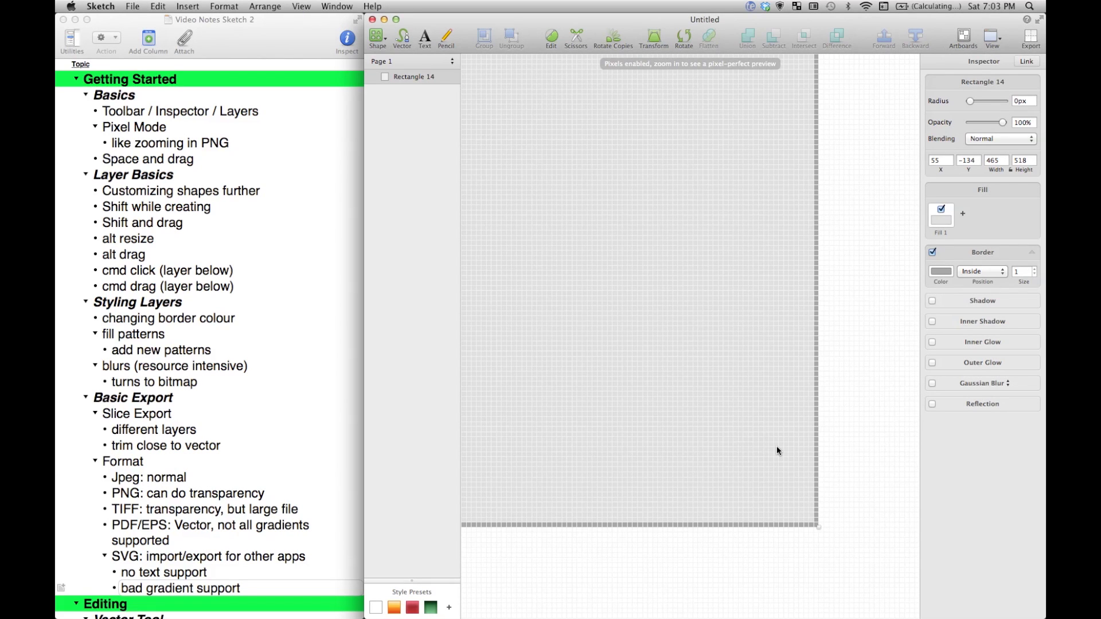
pyautogui.scroll(-2, 776, 450)
pyautogui.hscroll(1, 776, 450)
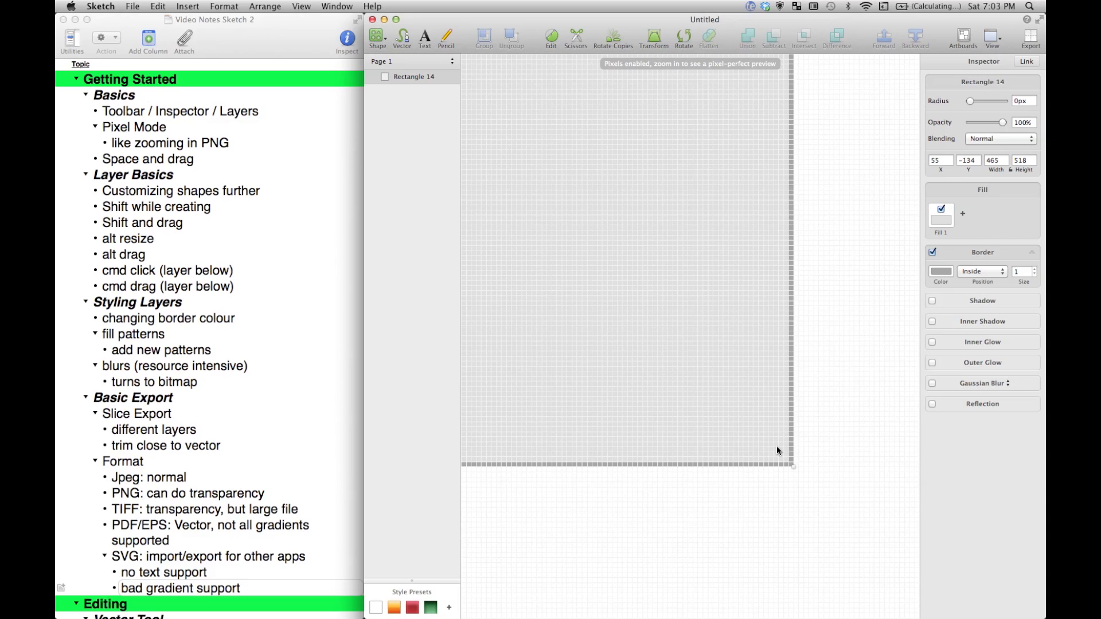
pyautogui.press('super+plus')
pyautogui.press('super+plus')
pyautogui.hscroll(2, 777, 450)
pyautogui.scroll(-3, 776, 451)
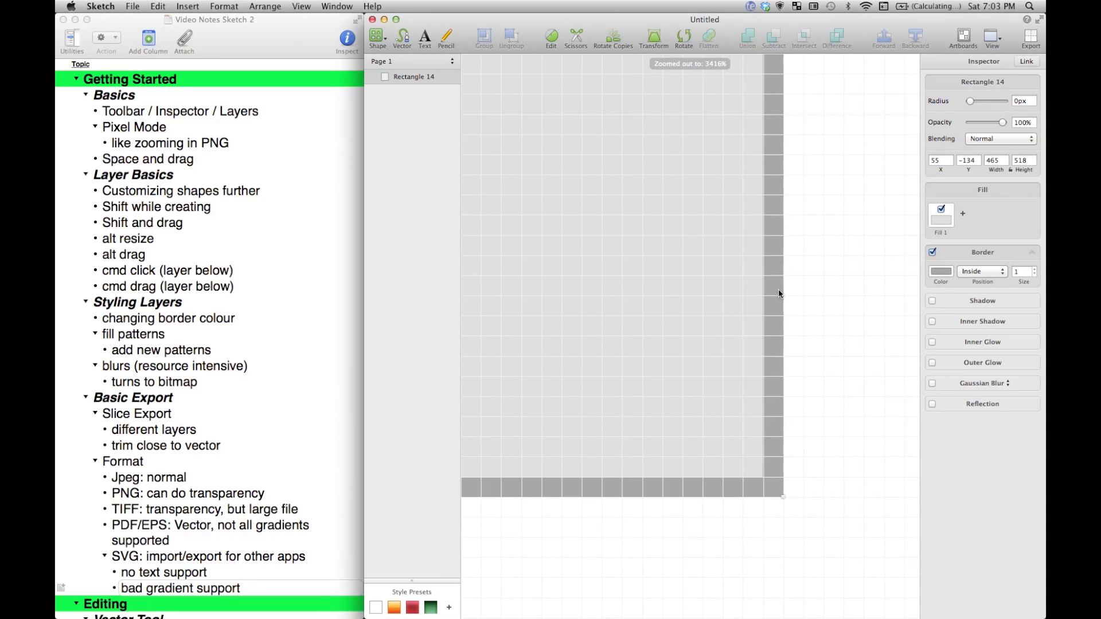
pyautogui.hotkey('ctrl', 'p')
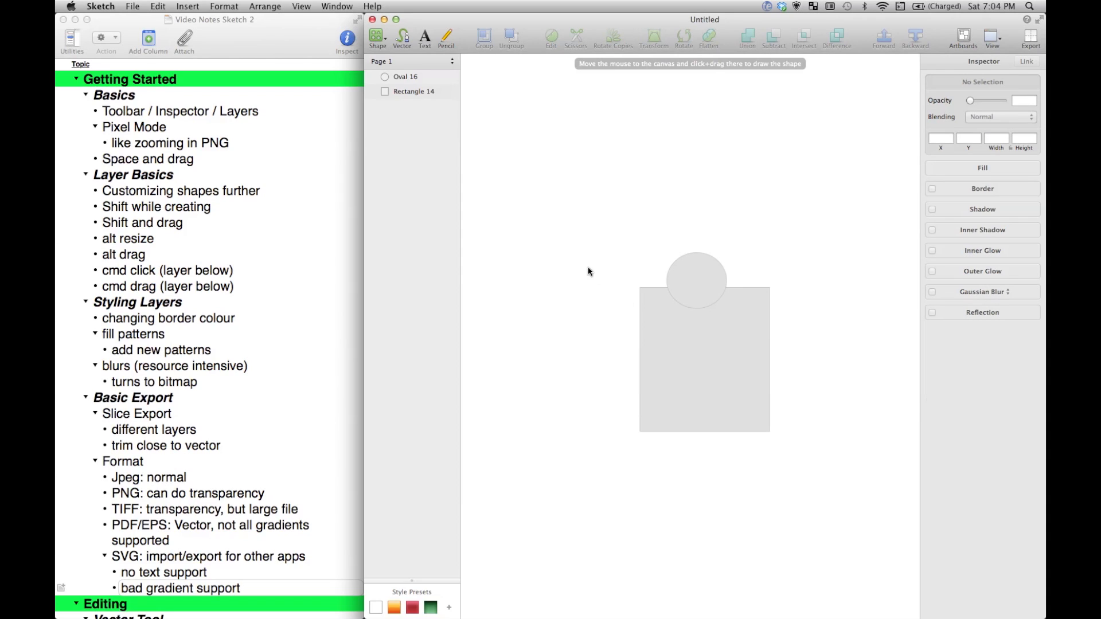
# Explore the infinite canvas around the oval and rectangle
pyautogui.press('space')
pyautogui.moveTo(607, 246); pyautogui.dragTo(614, 270)
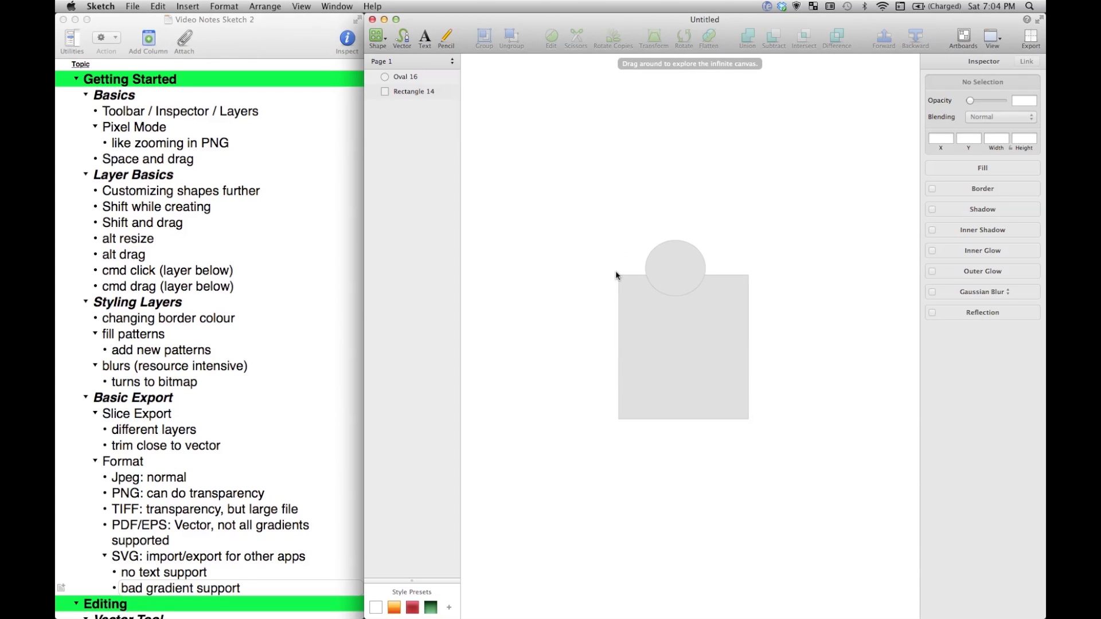
pyautogui.scroll(-4, 611, 247)
pyautogui.scroll(6, 611, 247)
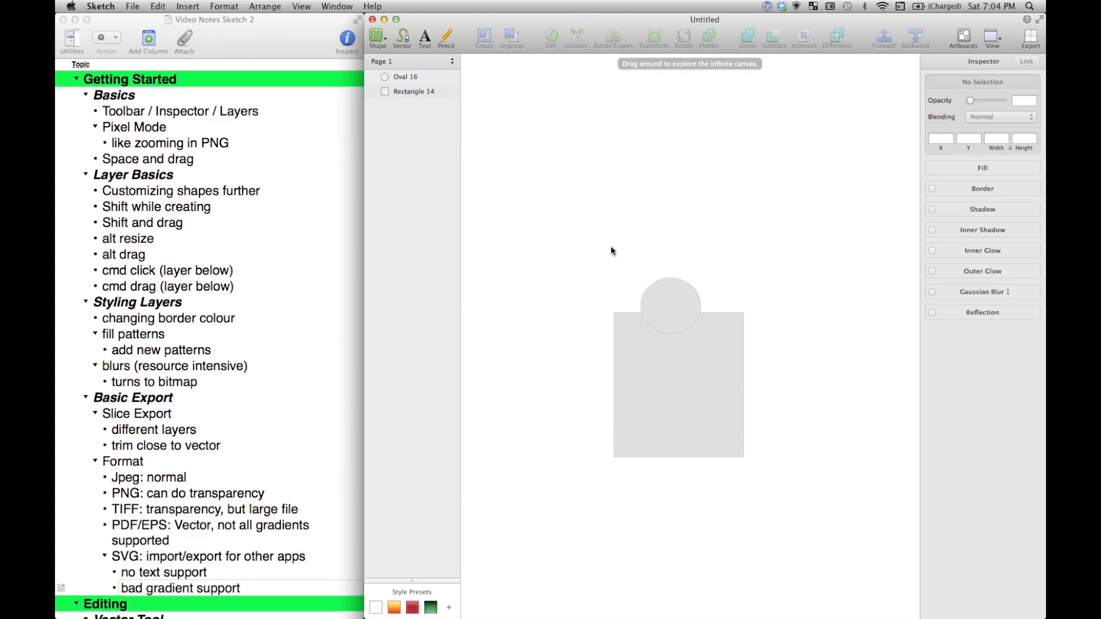
pyautogui.scroll(-3, 611, 247)
pyautogui.scroll(-5, 611, 246)
pyautogui.hscroll(-3, 610, 246)
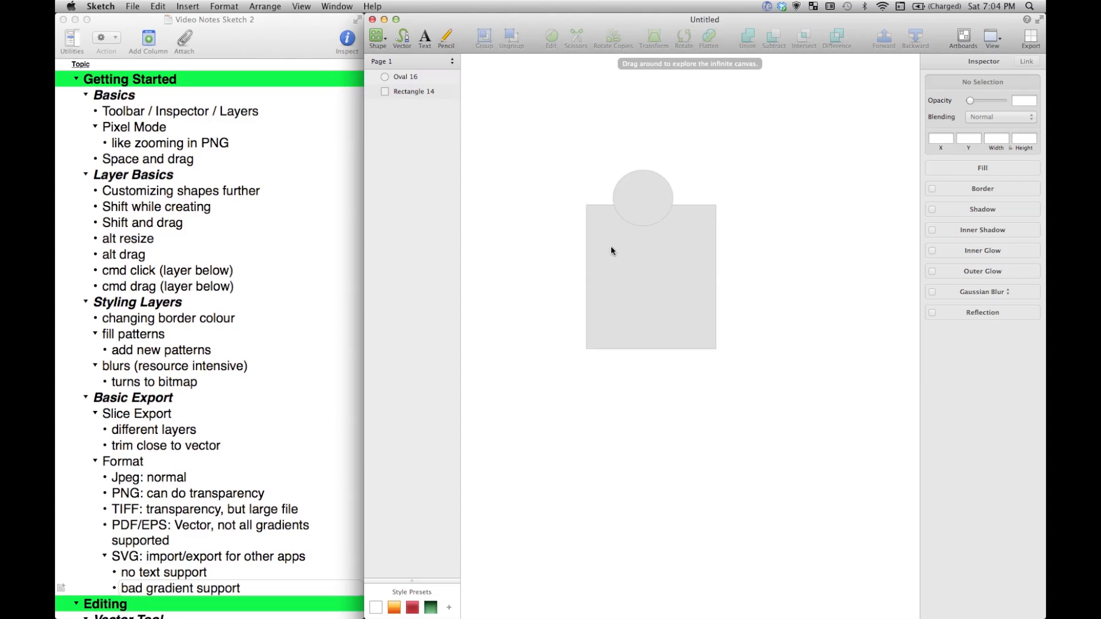
pyautogui.scroll(2, 610, 246)
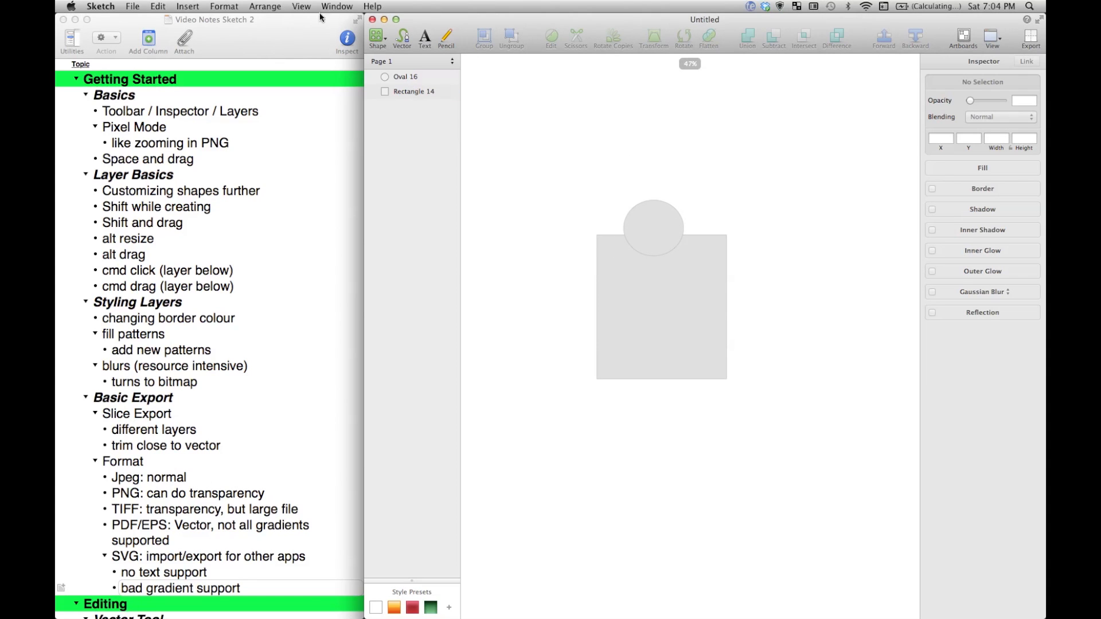
# Draw a five-pointed star about 483 × 562 px above and to the left of the rectangle
pyautogui.click(377, 38)
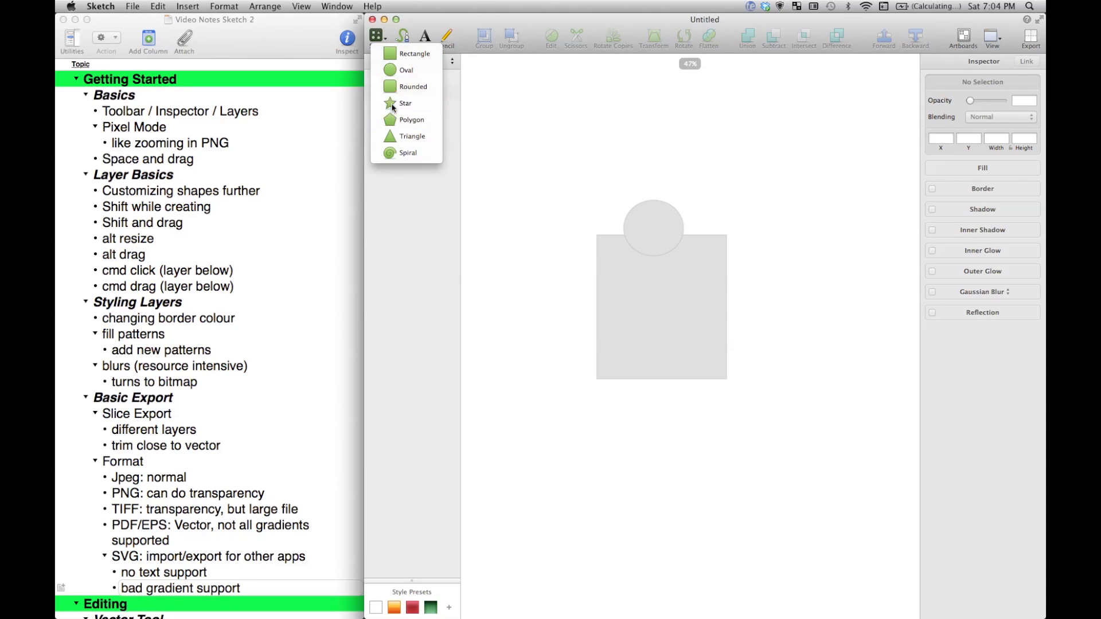
pyautogui.click(437, 128)
pyautogui.moveTo(509, 117); pyautogui.dragTo(644, 273)
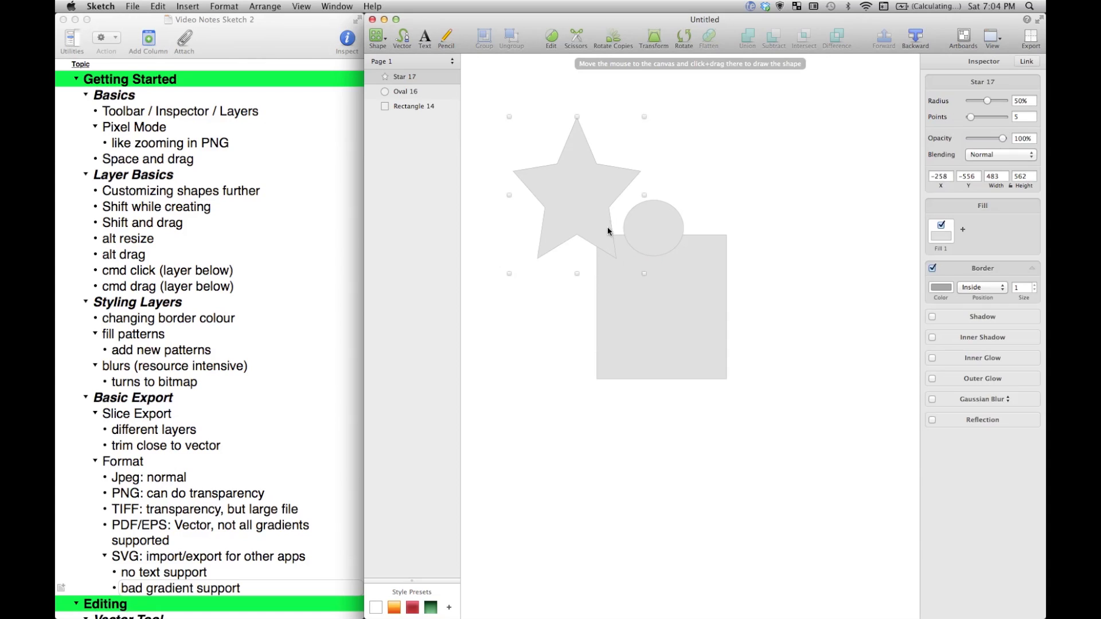
# Delete the oval and the rectangle, leaving only the star on the canvas
pyautogui.click(673, 243)
pyautogui.press('Delete')
pyautogui.click(678, 261)
pyautogui.press('Delete')
# Move the star to about X 136, Y -464 and set its radius to 70% with 29 points
pyautogui.moveTo(566, 192); pyautogui.dragTo(676, 218)
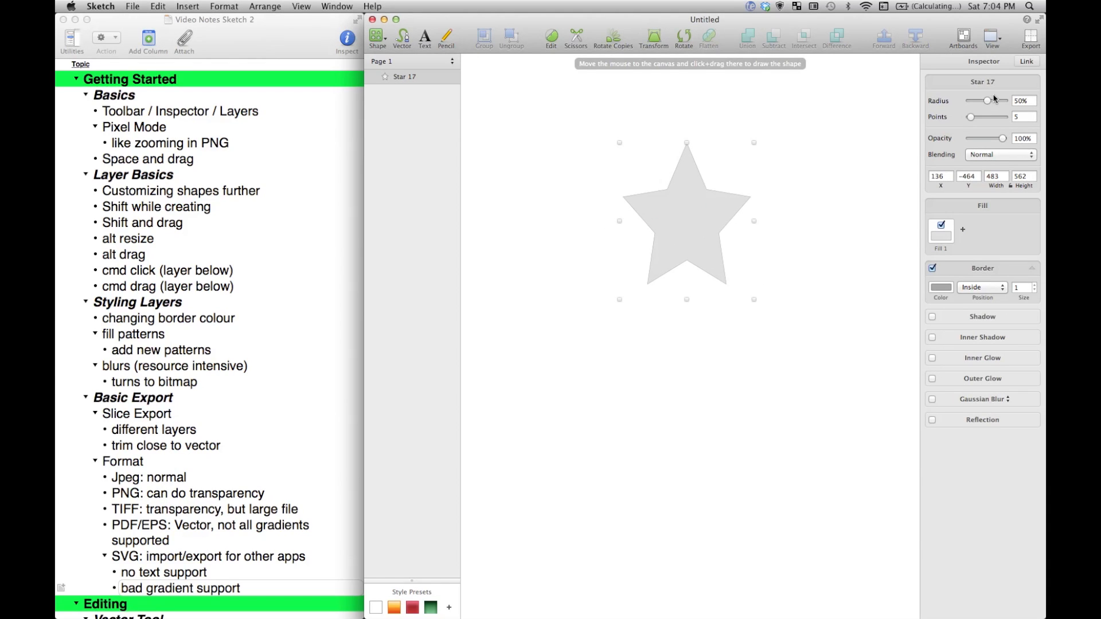
pyautogui.moveTo(986, 100)
pyautogui.mouseDown()
pyautogui.moveTo(974, 94)
pyautogui.moveTo(993, 100)
pyautogui.moveTo(971, 116)
pyautogui.moveTo(989, 122)
pyautogui.mouseUp()
# Draw a rounded rectangle about 498 × 612 px overlapping the star and raise its corner radius
pyautogui.click(378, 34)
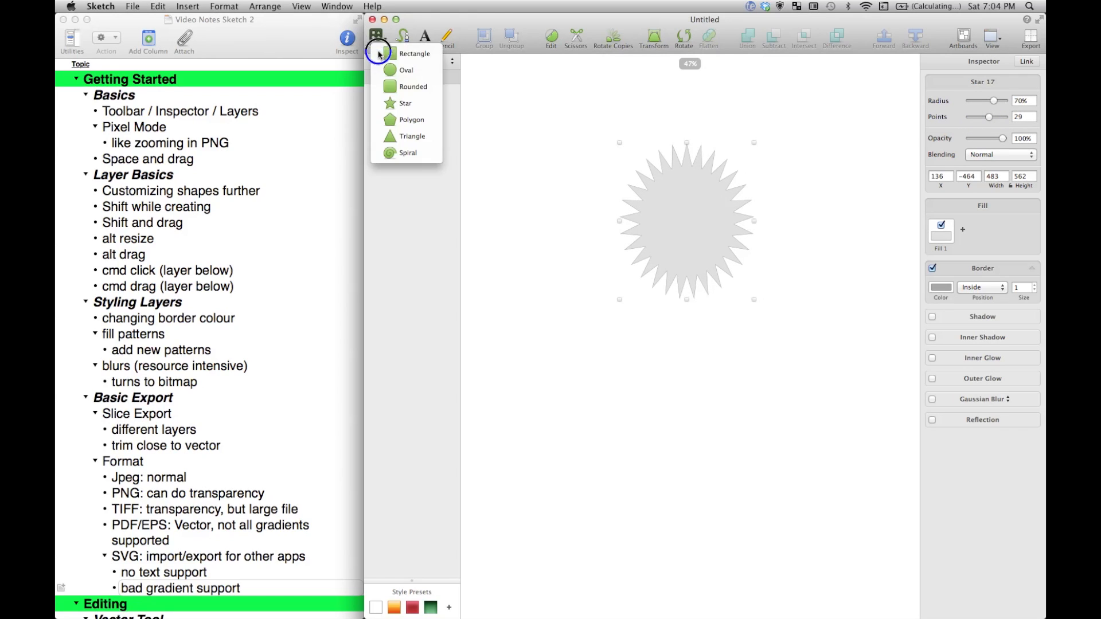
pyautogui.click(402, 86)
pyautogui.moveTo(546, 135); pyautogui.dragTo(686, 306)
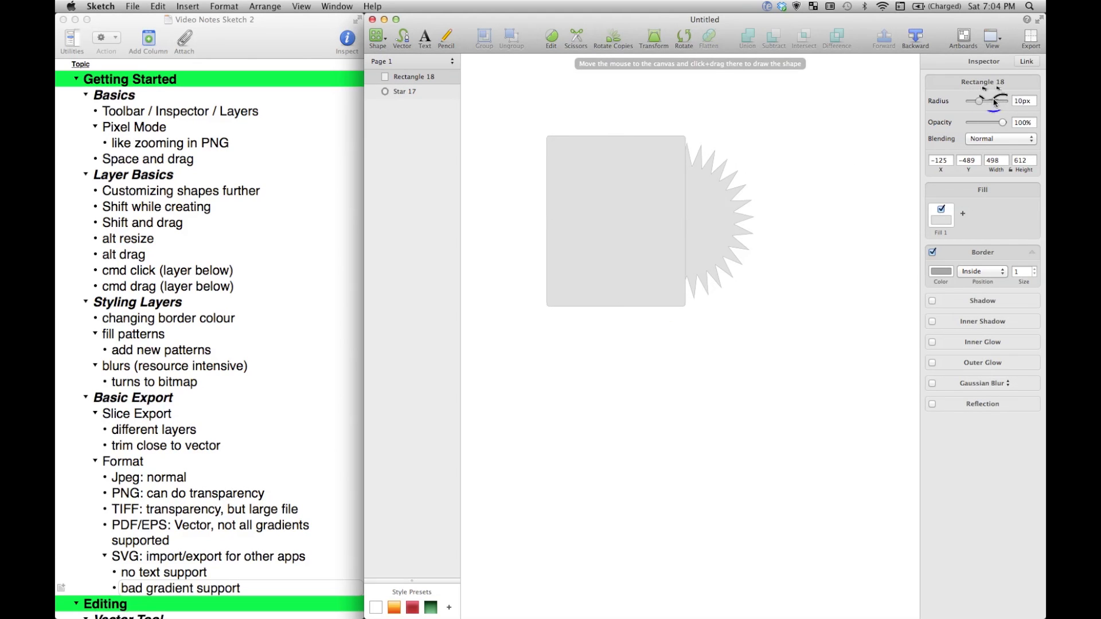
pyautogui.moveTo(976, 102); pyautogui.dragTo(1044, 106)
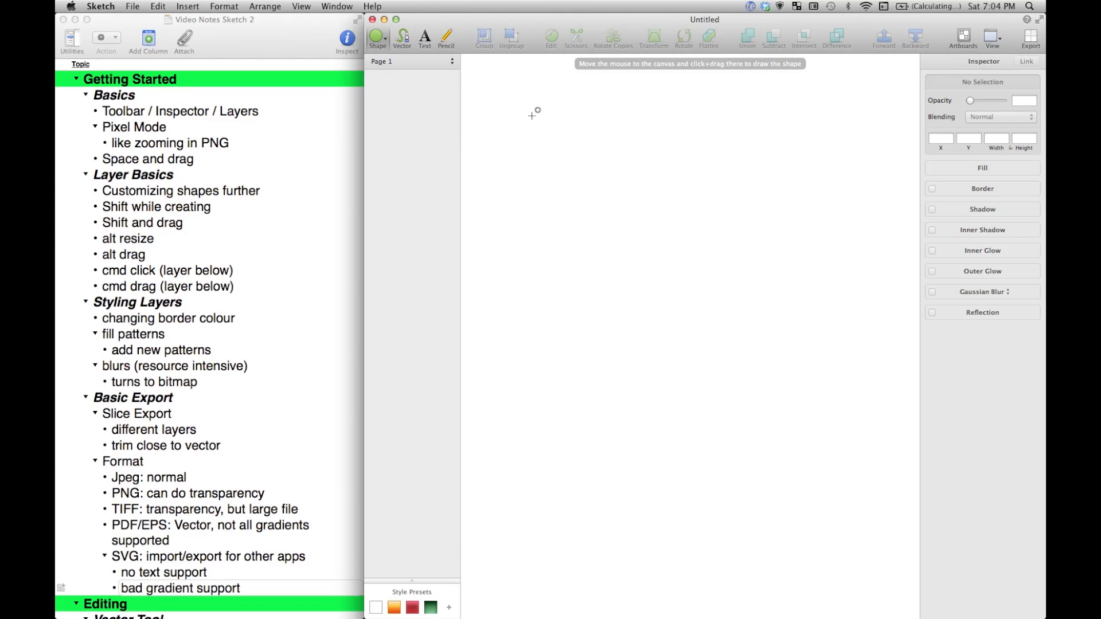
# Draw a perfect circle about 612 px across and a rectangle about 1086 × 1079 px below it
pyautogui.moveTo(552, 129); pyautogui.dragTo(743, 299)
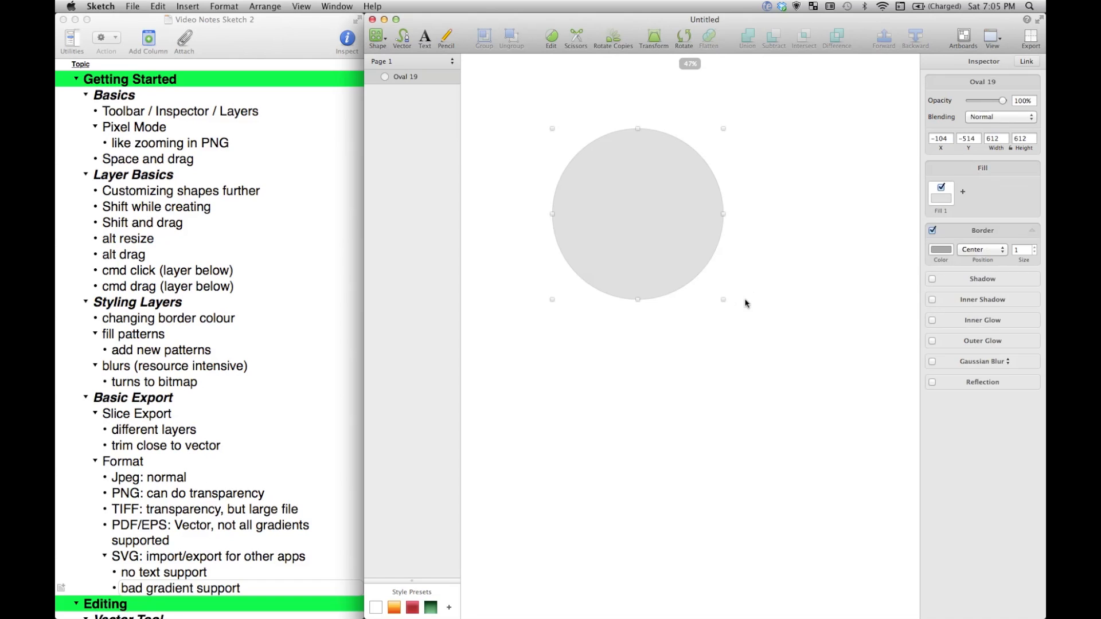
pyautogui.press('r')
pyautogui.moveTo(619, 181); pyautogui.dragTo(599, 121)
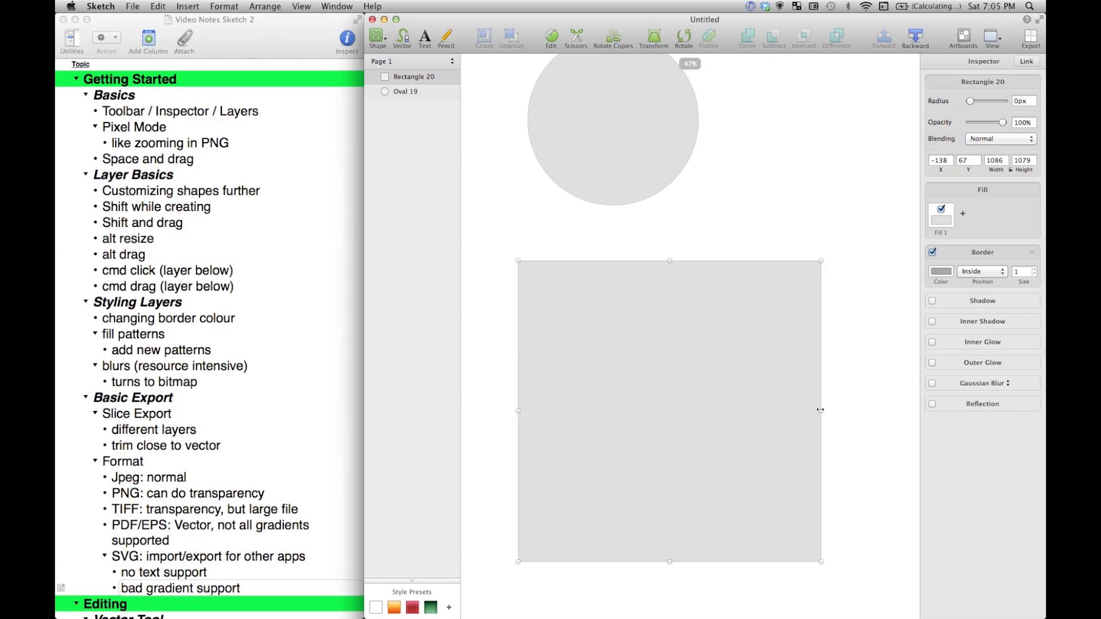
# Resize the rectangle below the circle to about 632 × 646 px and move it upward
pyautogui.moveTo(820, 414); pyautogui.dragTo(865, 436)
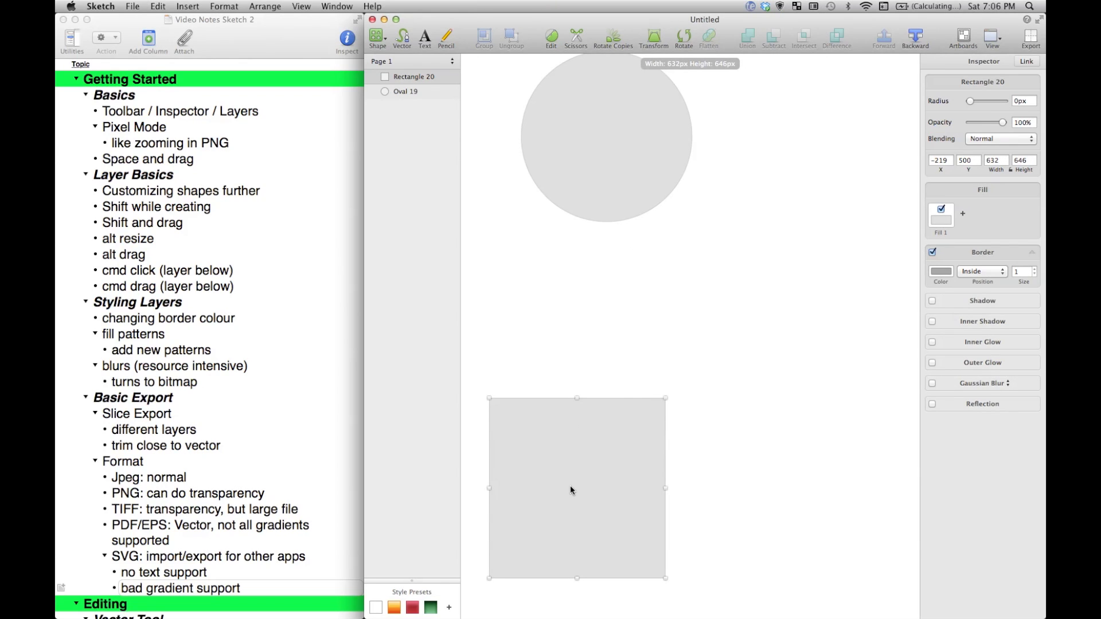
pyautogui.moveTo(570, 485); pyautogui.dragTo(532, 170)
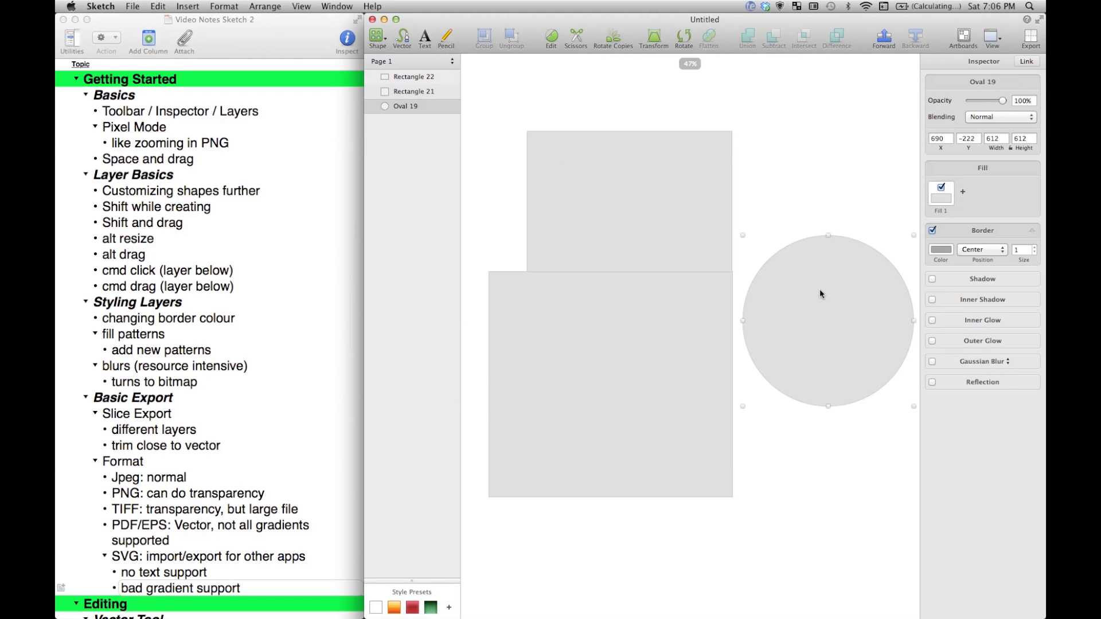
# Move the circle behind the two rectangles so that they cover it, and clear the selection
pyautogui.click(751, 277)
pyautogui.moveTo(751, 277); pyautogui.dragTo(630, 245)
pyautogui.click(771, 249)
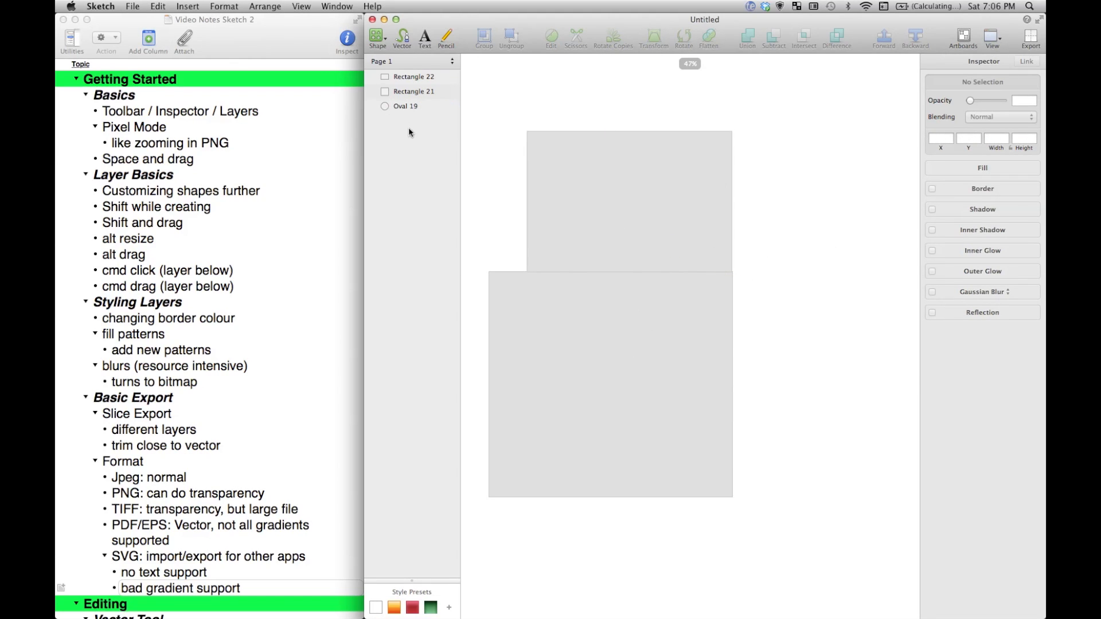
# Shift the hidden oval to about X 13, Y -376 and move the upper rectangle down to about X -69, Y -397
pyautogui.click(394, 111)
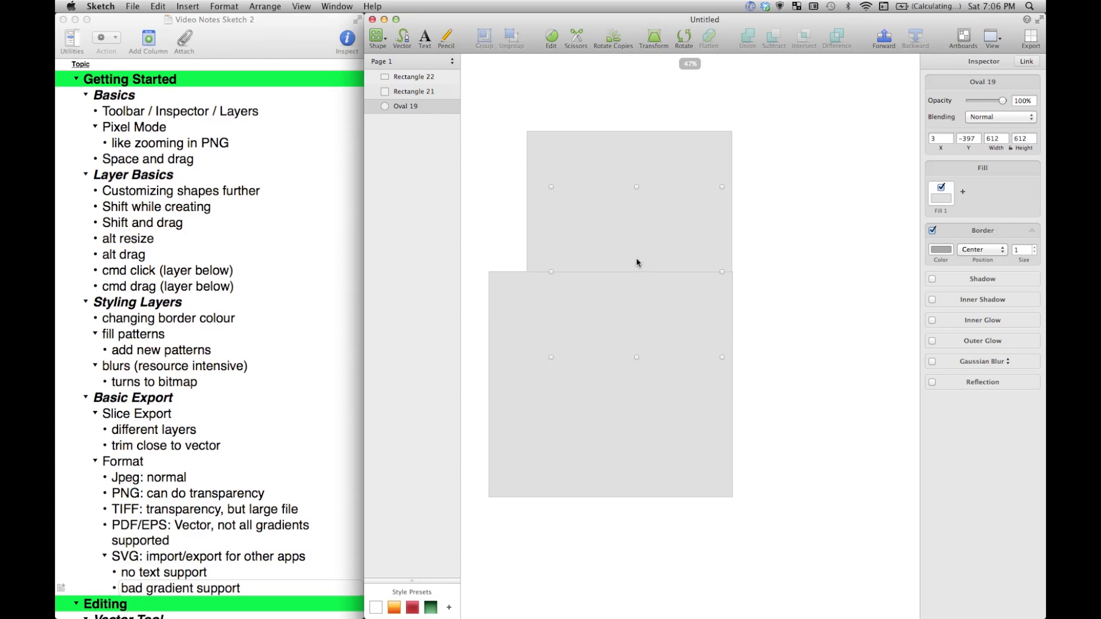
pyautogui.moveTo(628, 248); pyautogui.dragTo(619, 282)
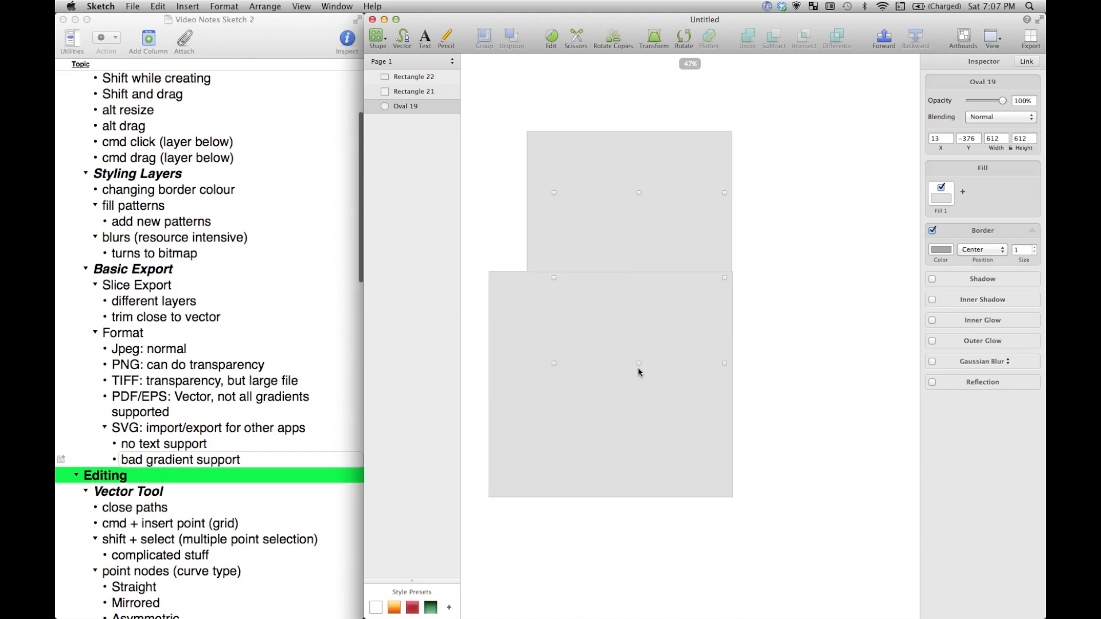
pyautogui.moveTo(634, 156); pyautogui.dragTo(639, 210)
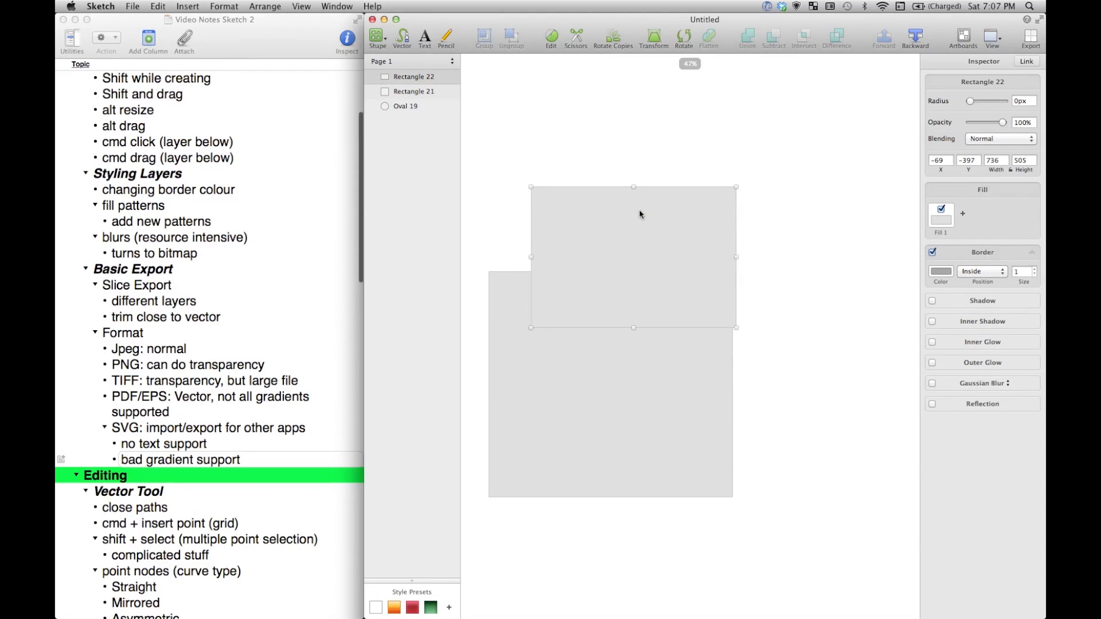
# Pick Oval 19 from the stack of overlapping layers and move it clear of the rectangles to their upper right
pyautogui.keyDown('alt'); pyautogui.rightClick(632, 294); pyautogui.keyUp('alt')
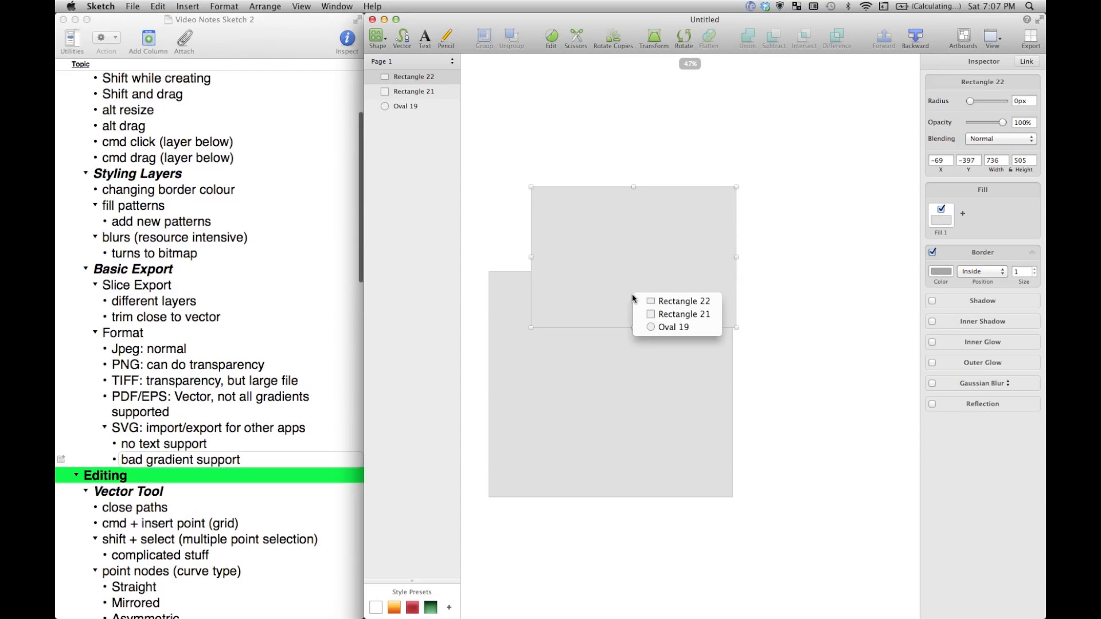
pyautogui.click(660, 327)
pyautogui.moveTo(625, 287); pyautogui.dragTo(807, 185)
pyautogui.click(792, 329)
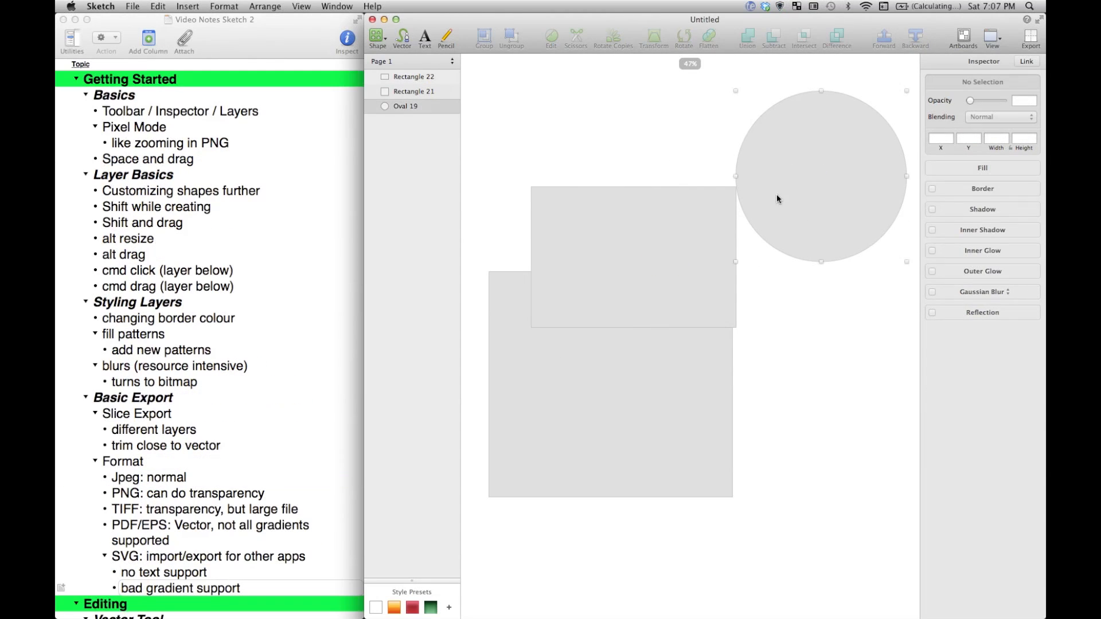
# Change the upper rectangle's border colour, trying solid red and a linear gradient and finishing with solid purple (7100FF)
pyautogui.click(633, 236)
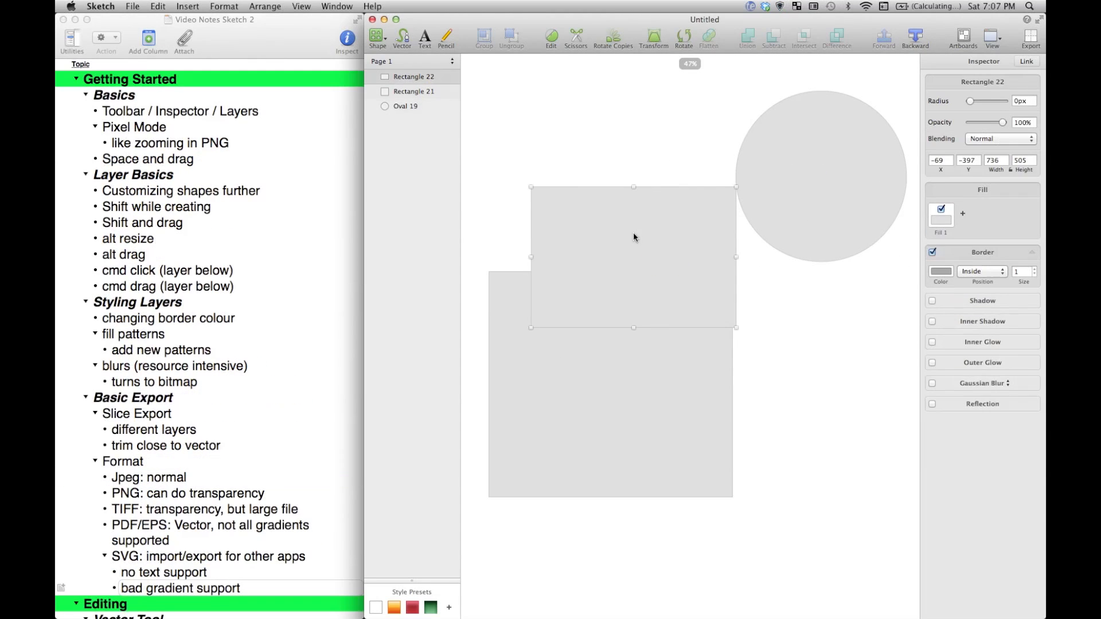
pyautogui.click(941, 272)
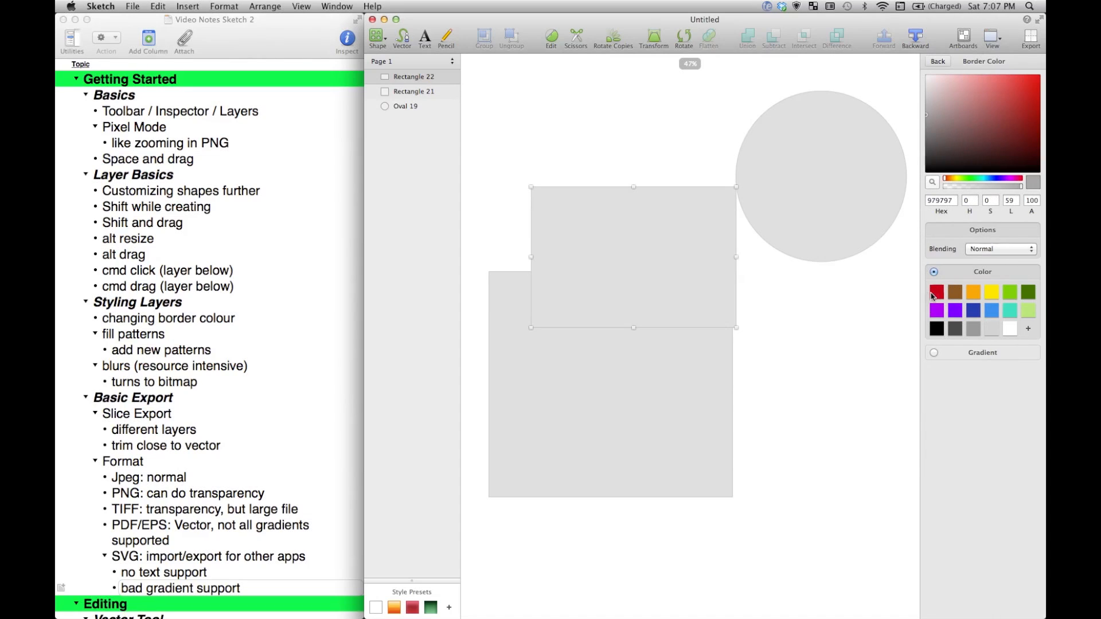
pyautogui.click(935, 293)
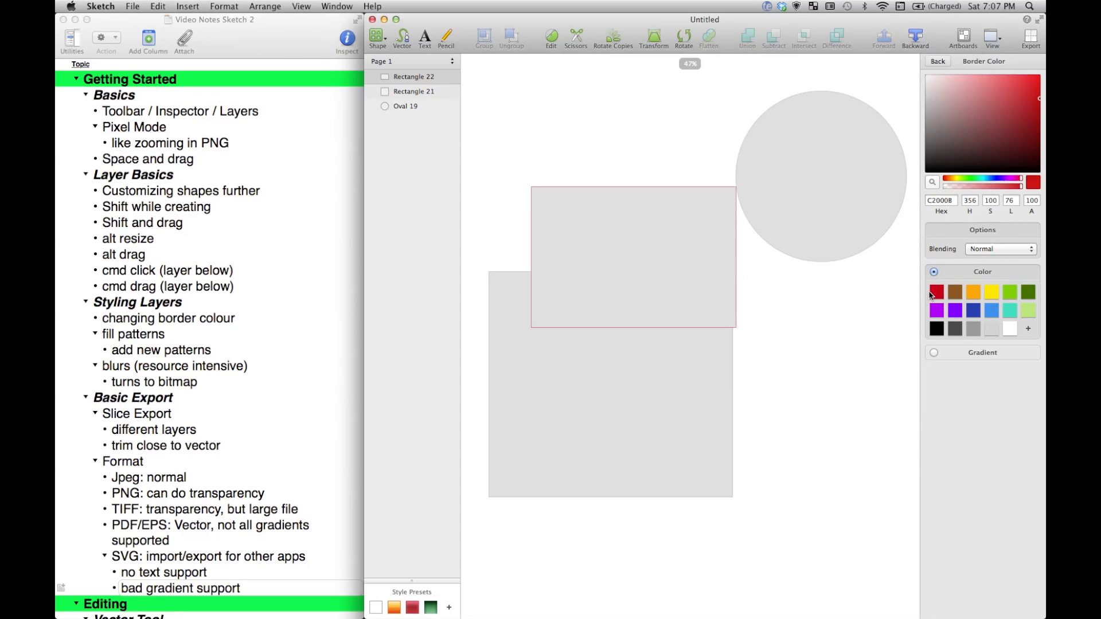
pyautogui.click(935, 354)
pyautogui.click(977, 369)
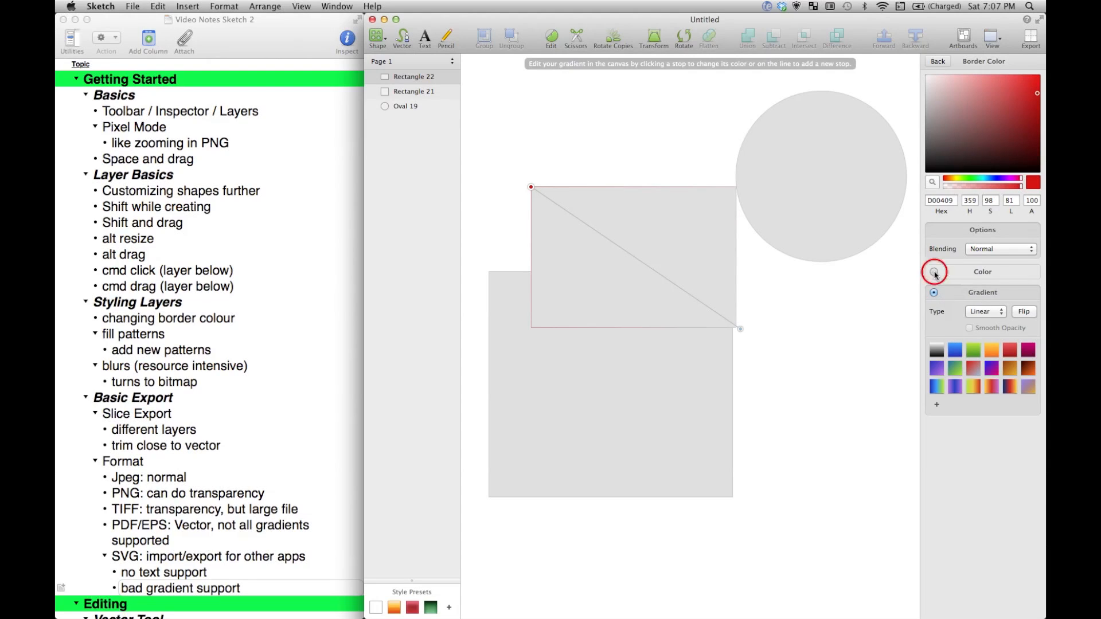
pyautogui.click(934, 272)
pyautogui.click(955, 310)
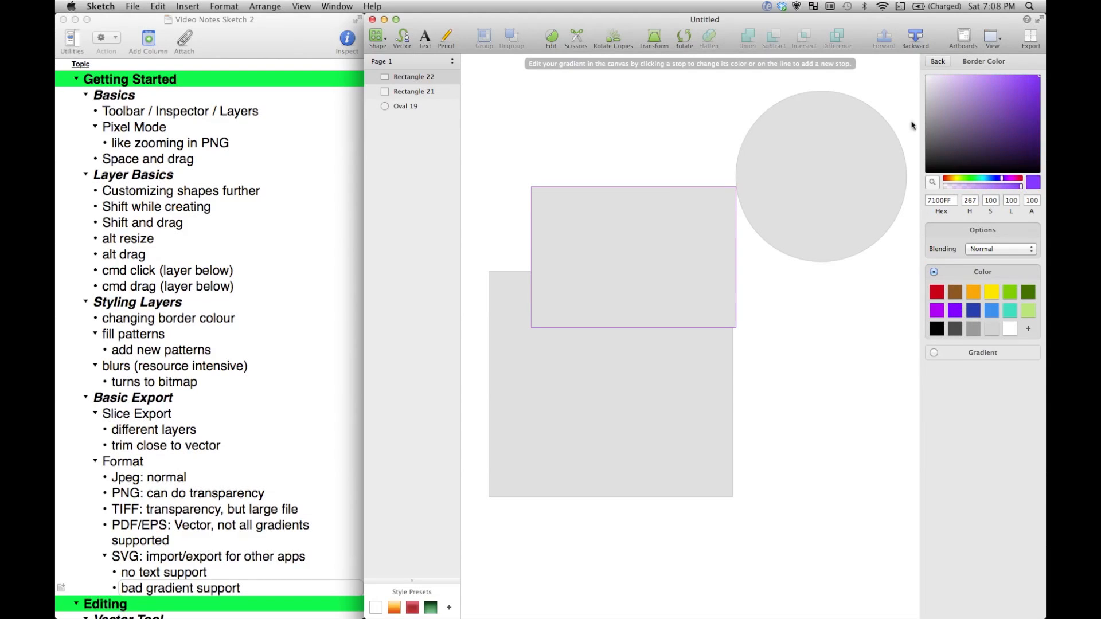
# Set the upper rectangle's border thickness to 26
pyautogui.click(937, 61)
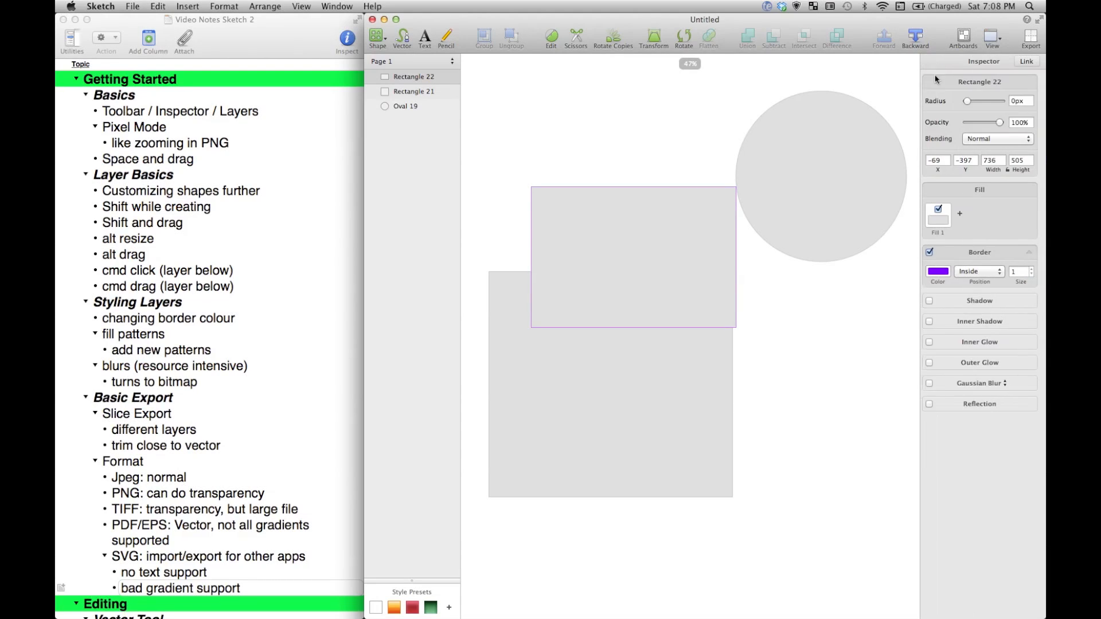
pyautogui.click(1018, 274)
pyautogui.press('Up')
pyautogui.press('Up')
pyautogui.press('Up')
pyautogui.press('Up')
pyautogui.press('Up')
pyautogui.press('Up')
pyautogui.press('Up')
pyautogui.press('Up')
pyautogui.press('Up')
pyautogui.press('Up')
pyautogui.press('Up')
pyautogui.press('Up')
pyautogui.press('Up')
pyautogui.press('Up')
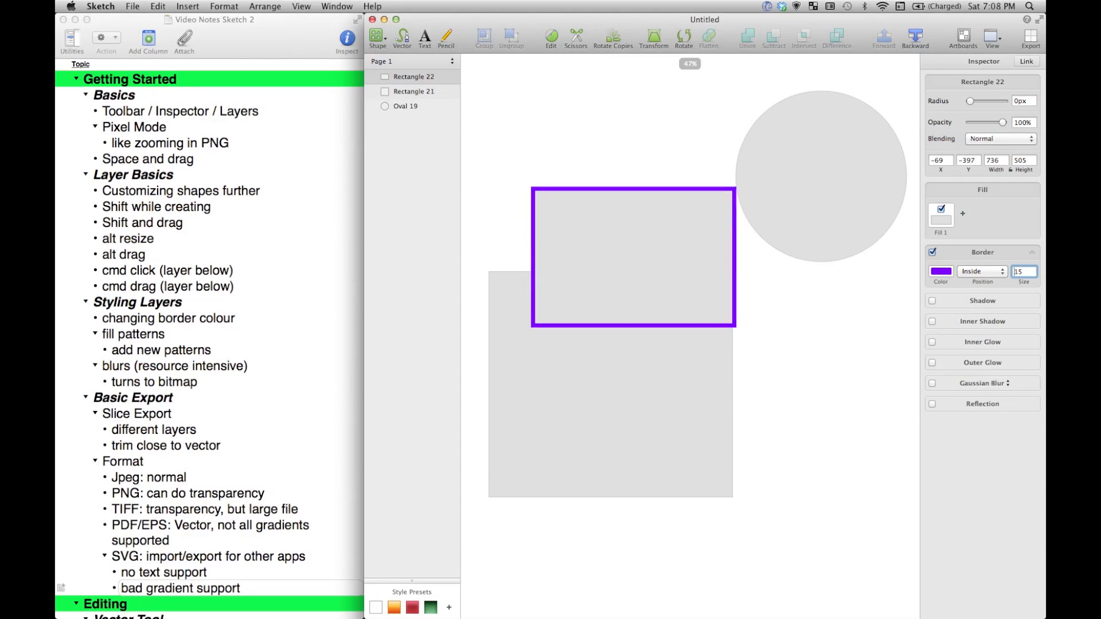
pyautogui.press('Up')
pyautogui.press('Up')
pyautogui.press('Up')
pyautogui.press('Up')
pyautogui.press('Up')
pyautogui.press('Up')
pyautogui.press('Up')
pyautogui.press('Up')
pyautogui.press('Up')
pyautogui.press('Up')
pyautogui.press('Up')
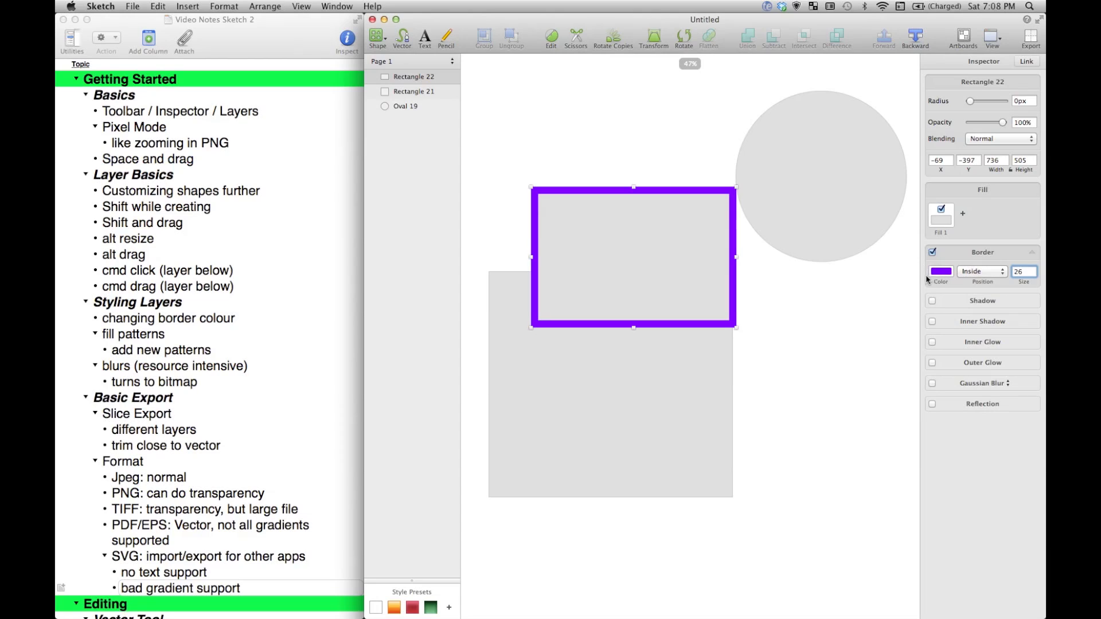
# Try solid yellow (F9E500), solid purple (7100FF) and preset linear gradient fills on the upper rectangle
pyautogui.click(581, 236)
pyautogui.click(936, 221)
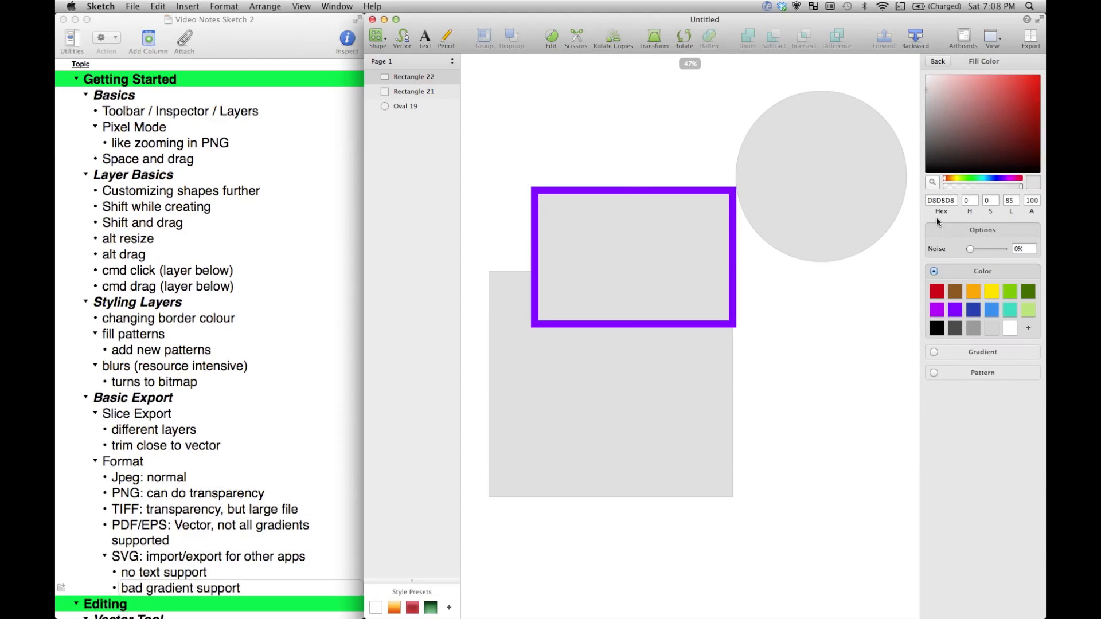
pyautogui.click(986, 296)
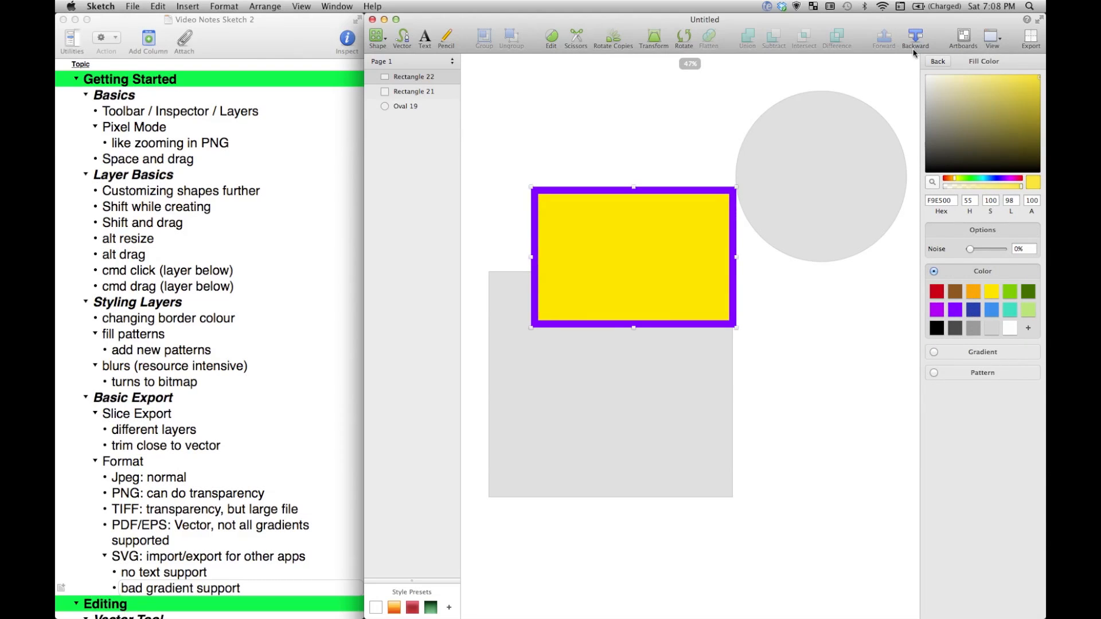
pyautogui.click(954, 310)
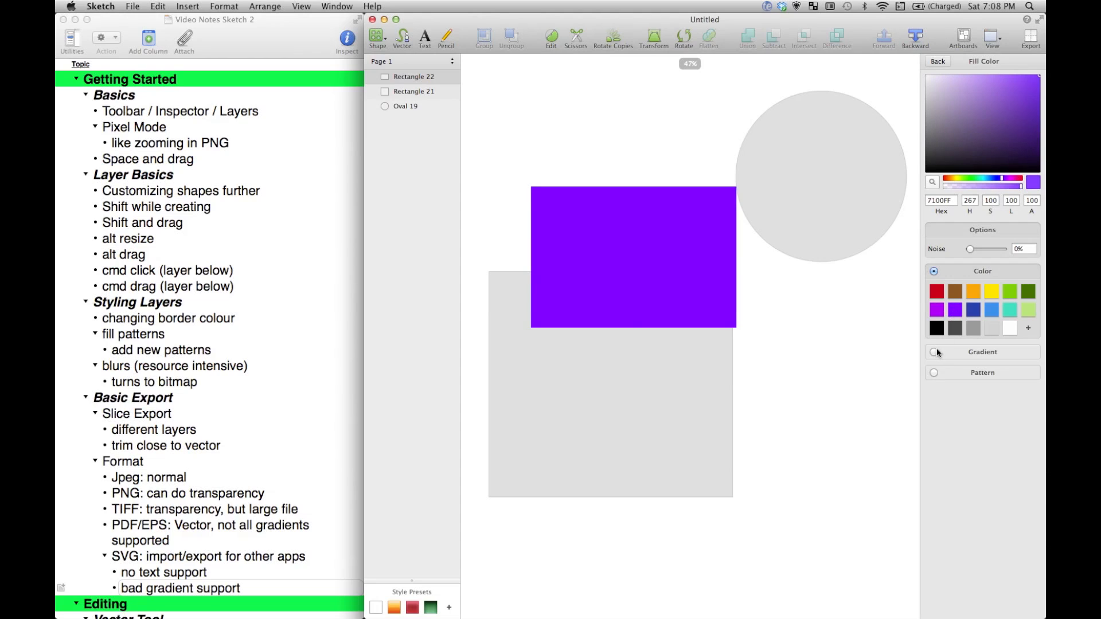
pyautogui.click(934, 352)
pyautogui.click(955, 386)
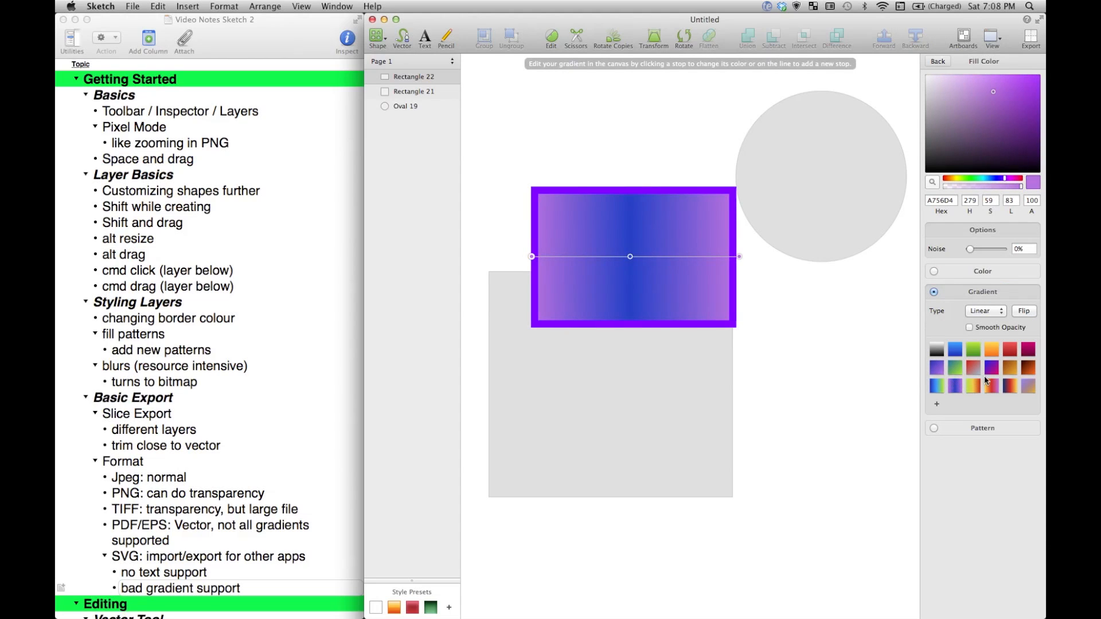
pyautogui.click(992, 371)
# Switch the upper rectangle's fill to a tiled pattern, replacing the grass texture with a blue-and-white striped image
pyautogui.click(934, 429)
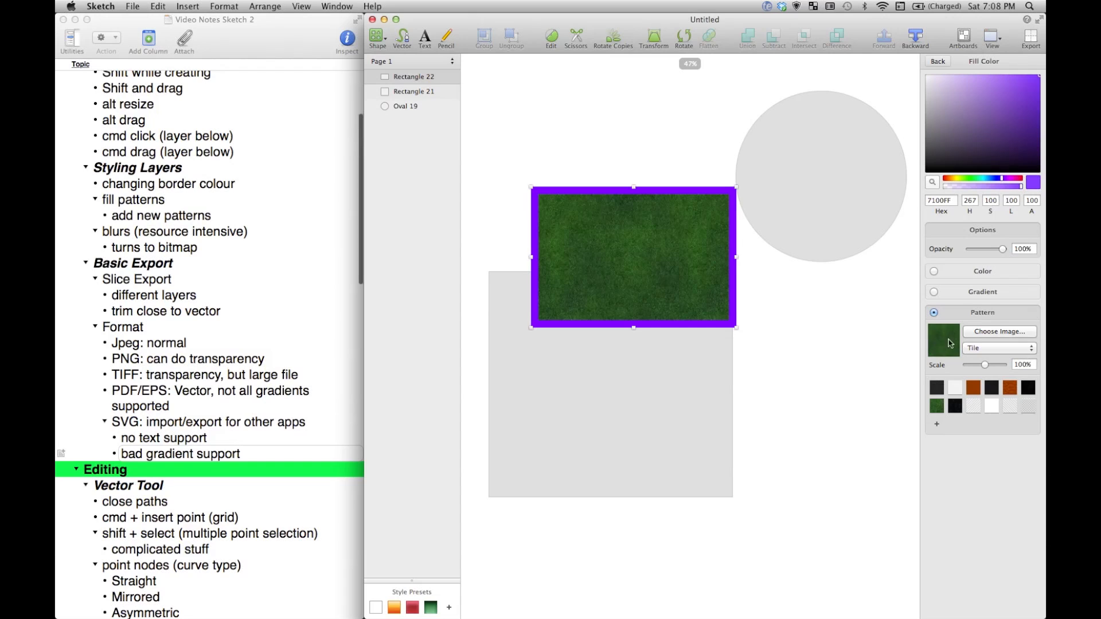
pyautogui.click(999, 331)
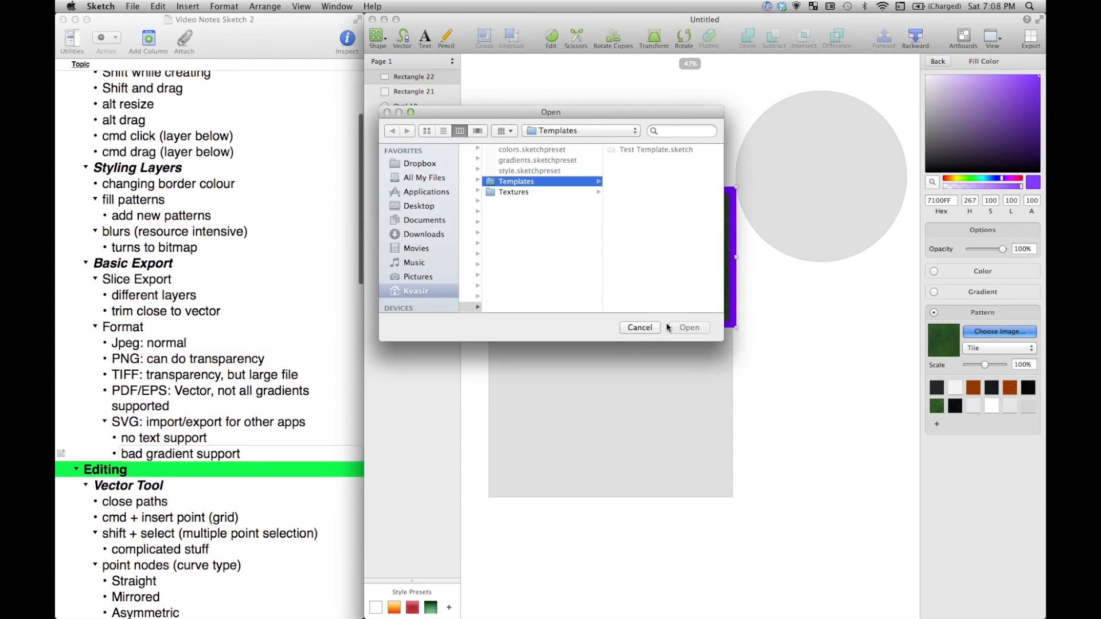
pyautogui.click(641, 328)
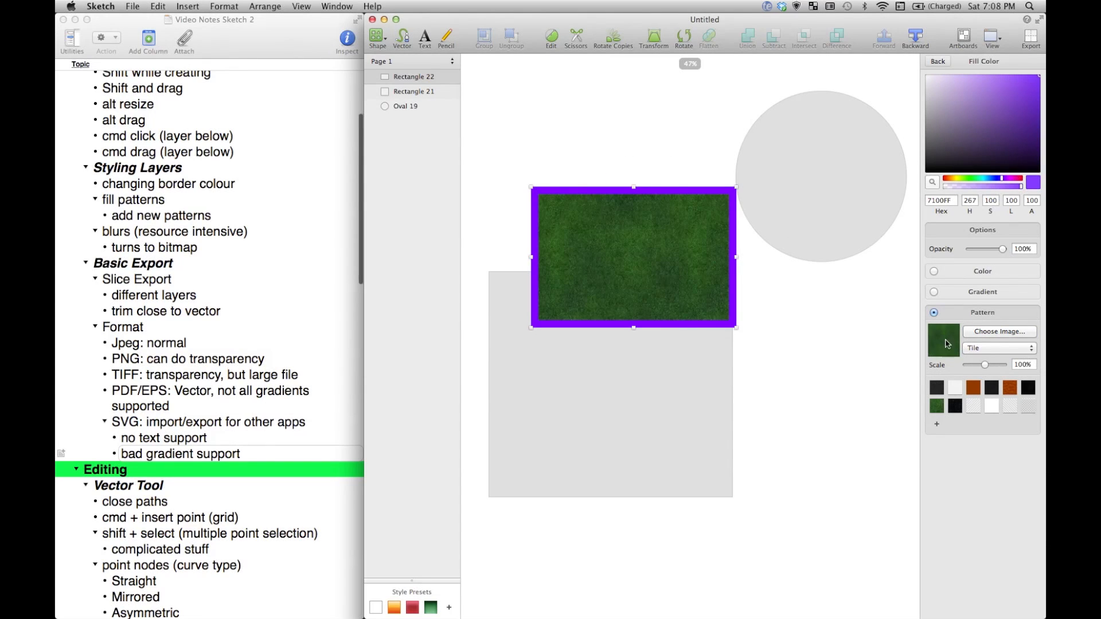
pyautogui.click(991, 407)
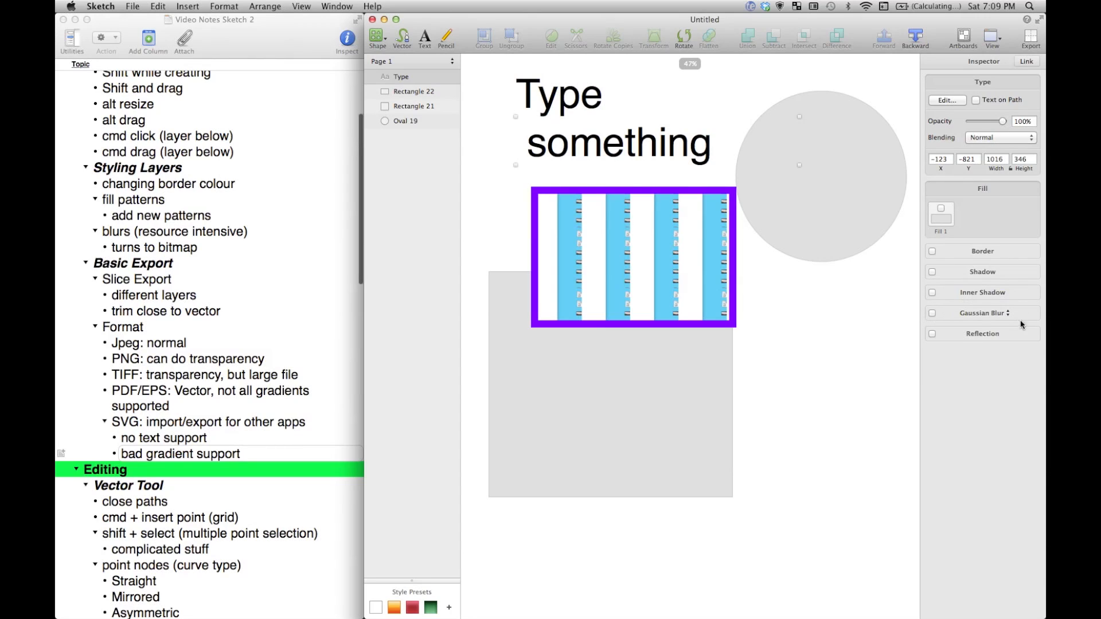
# Blur the "Type something" text by 21px, trying Gaussian and Motion Blur and finishing with Zoom Blur
pyautogui.click(932, 314)
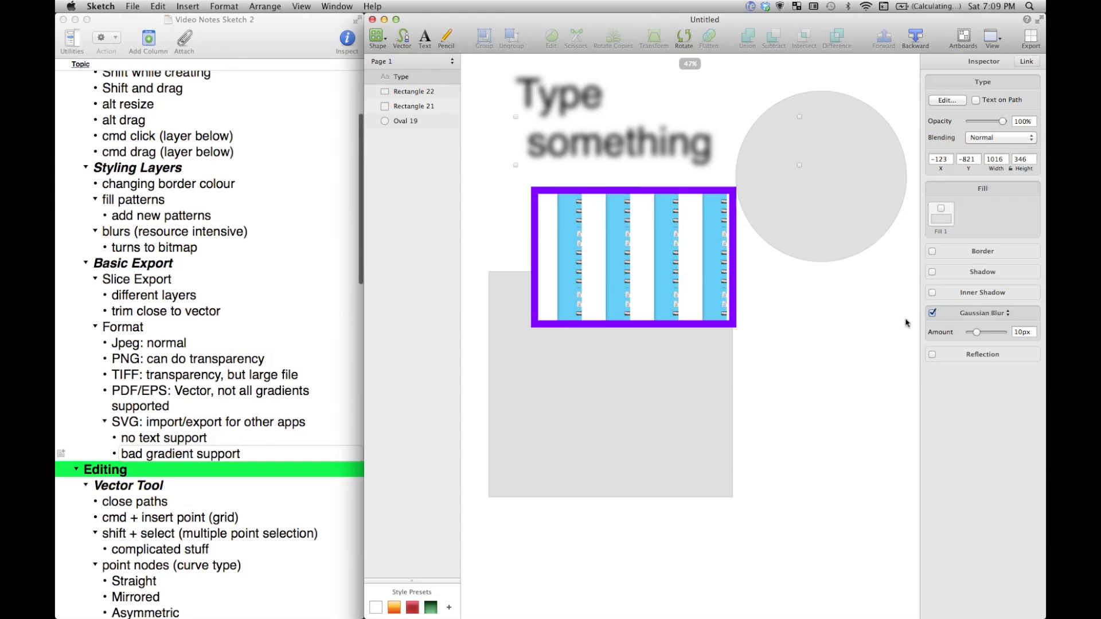
pyautogui.moveTo(980, 334); pyautogui.dragTo(987, 334)
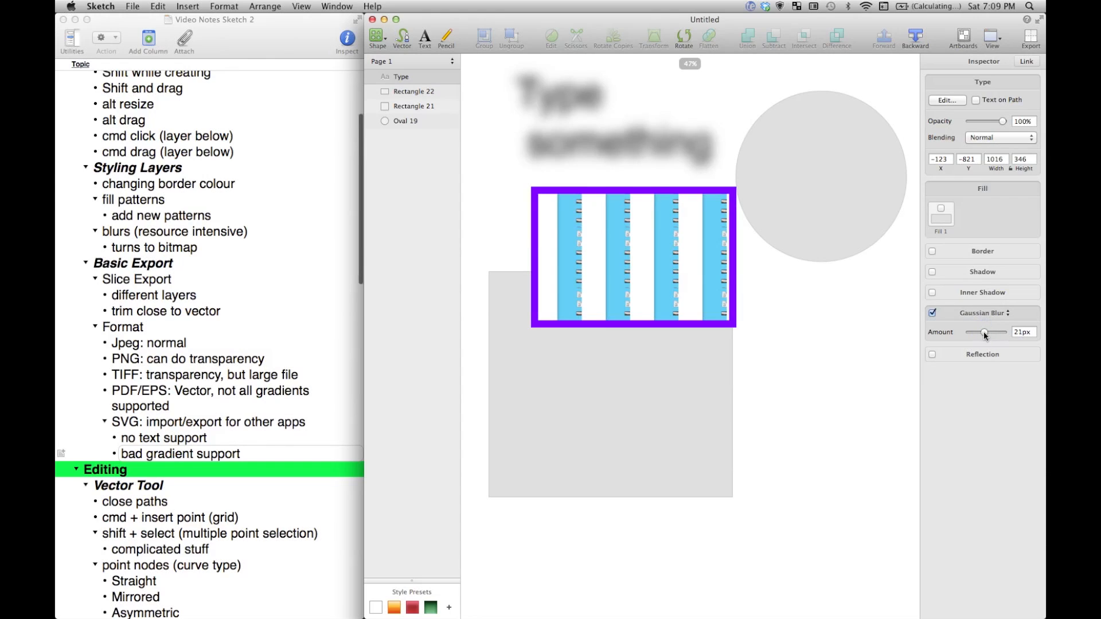
pyautogui.click(983, 313)
pyautogui.click(978, 323)
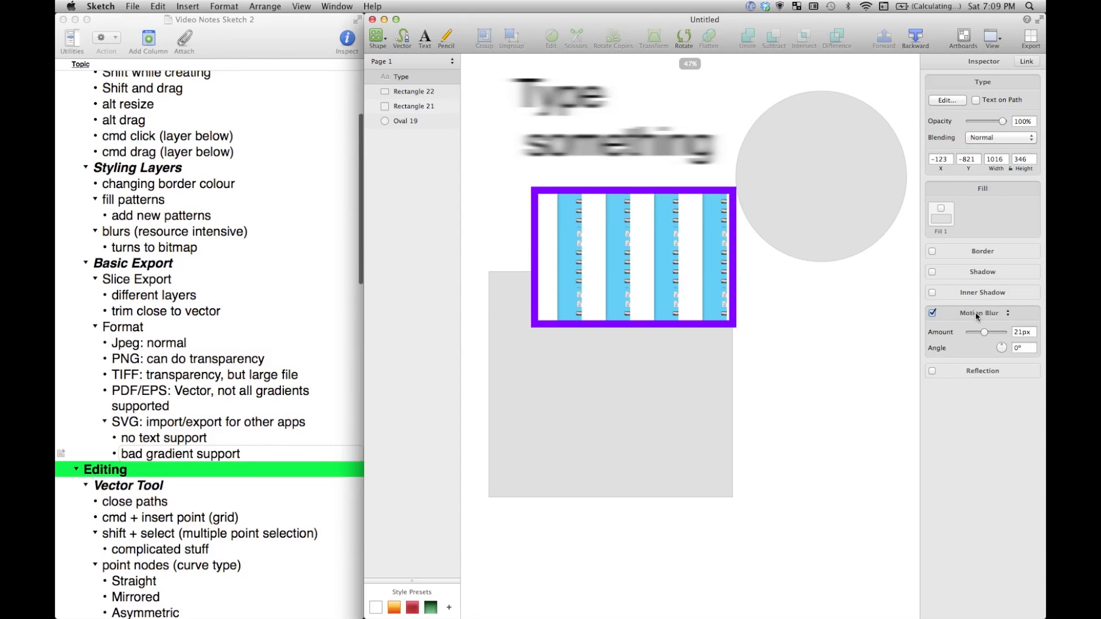
pyautogui.click(977, 315)
pyautogui.click(975, 322)
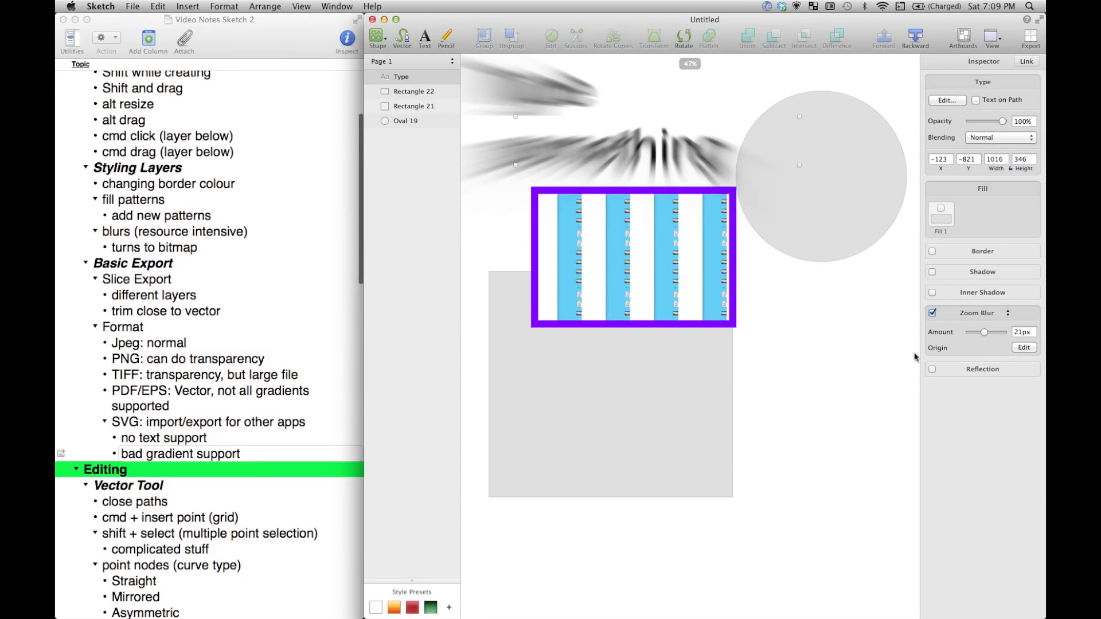
pyautogui.click(932, 313)
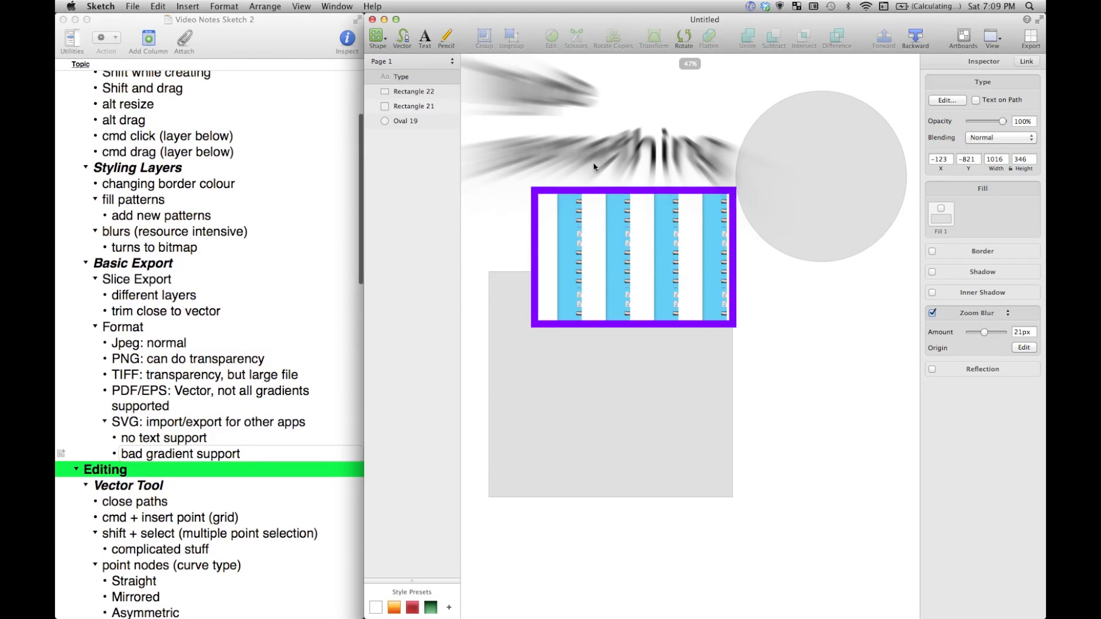
# Examine the edges of the blurred letters at high magnification to check how the blur is rendered
pyautogui.scroll(8, 595, 164)
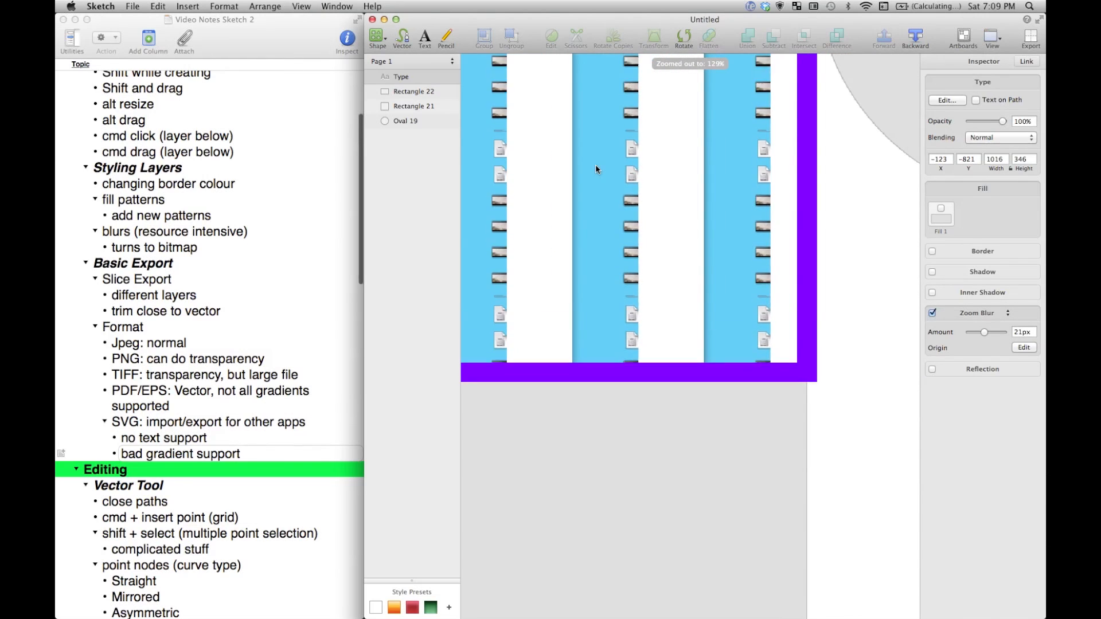
pyautogui.scroll(5, 595, 164)
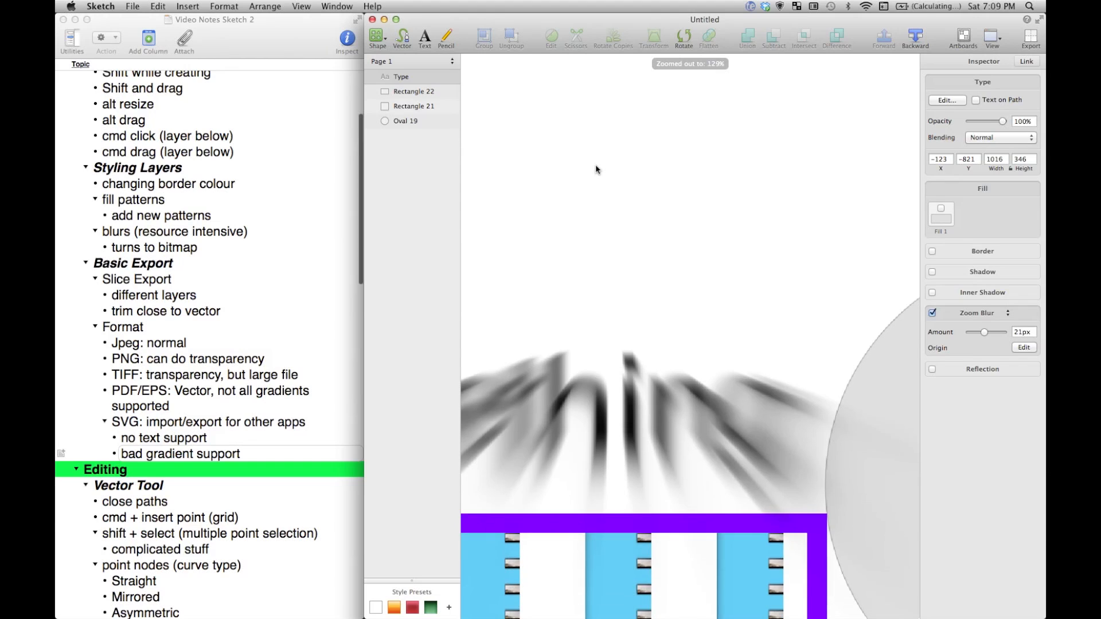
pyautogui.scroll(-3, 595, 169)
pyautogui.scroll(10, 645, 439)
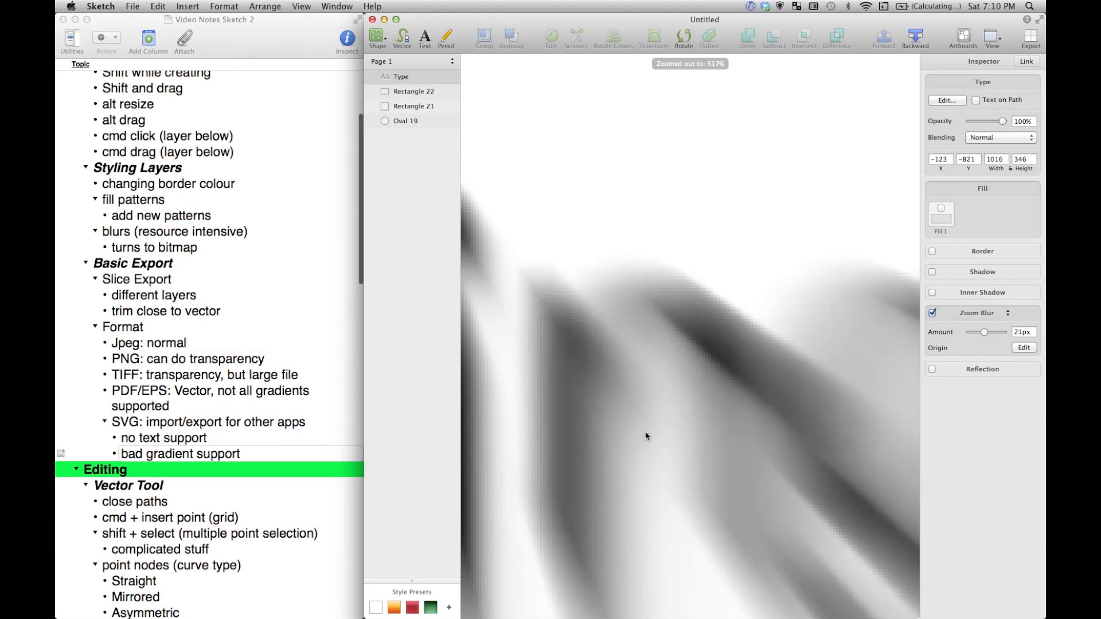
pyautogui.scroll(-3, 693, 374)
pyautogui.hscroll(3, 692, 374)
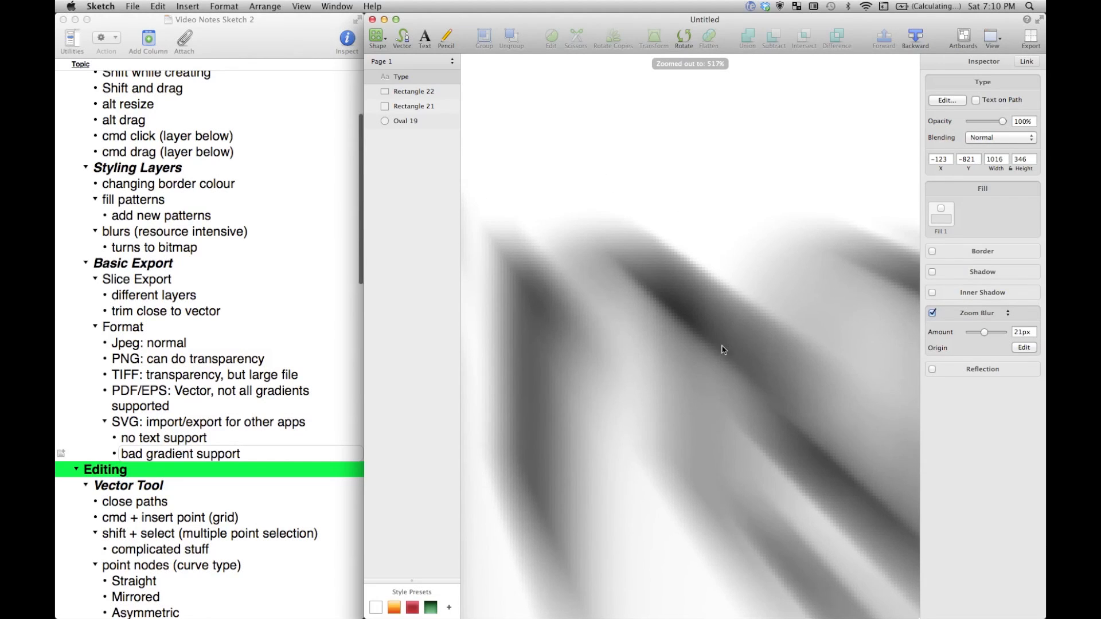
pyautogui.hscroll(10, 717, 331)
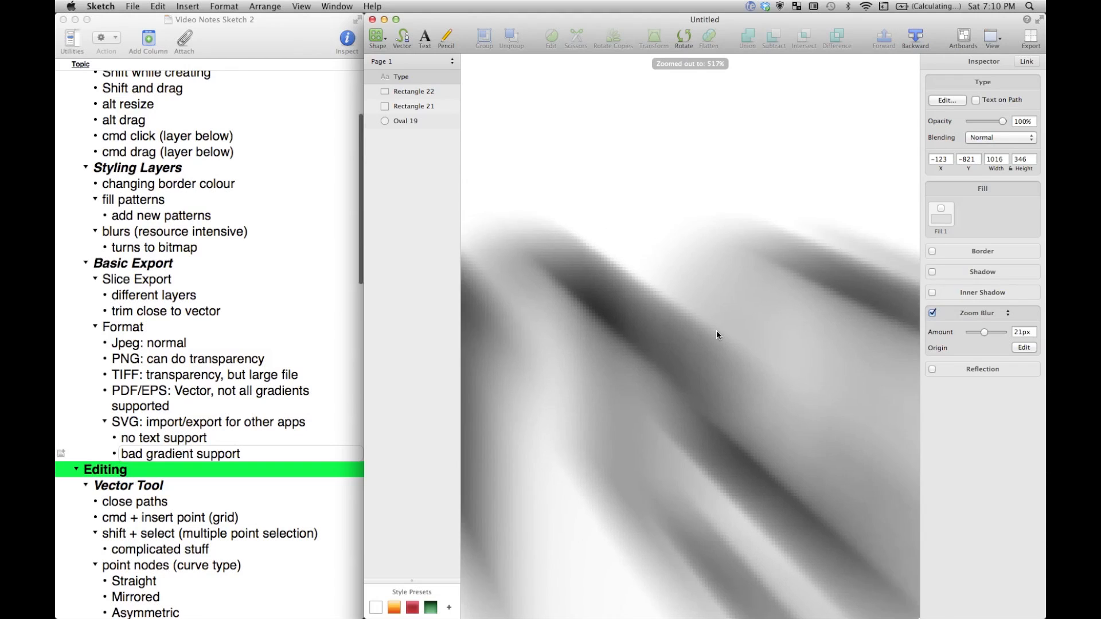
pyautogui.scroll(-3, 717, 331)
pyautogui.scroll(-10, 717, 332)
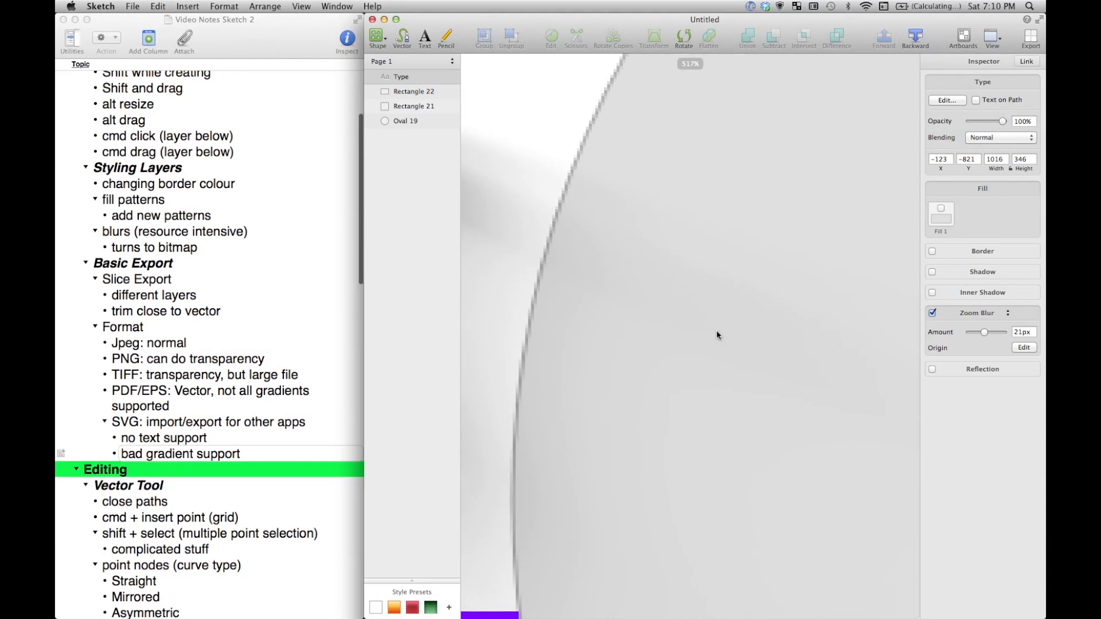
pyautogui.scroll(-5, 717, 334)
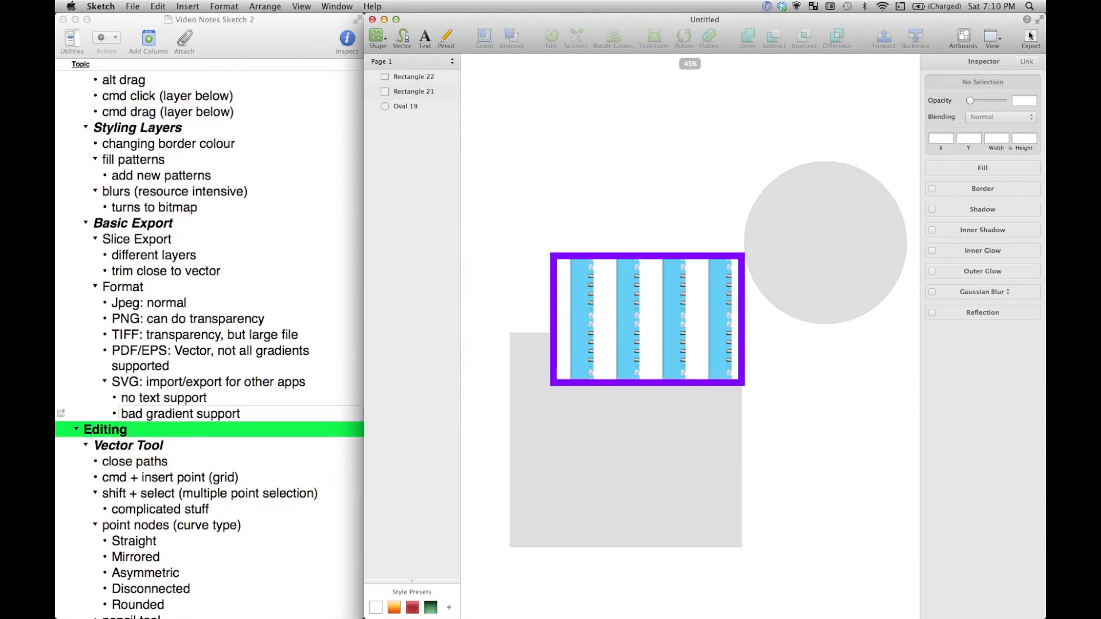
# Enter slice export mode and draw a new slice about 1592 × 1794 px around the circle and both rectangles
pyautogui.click(1030, 36)
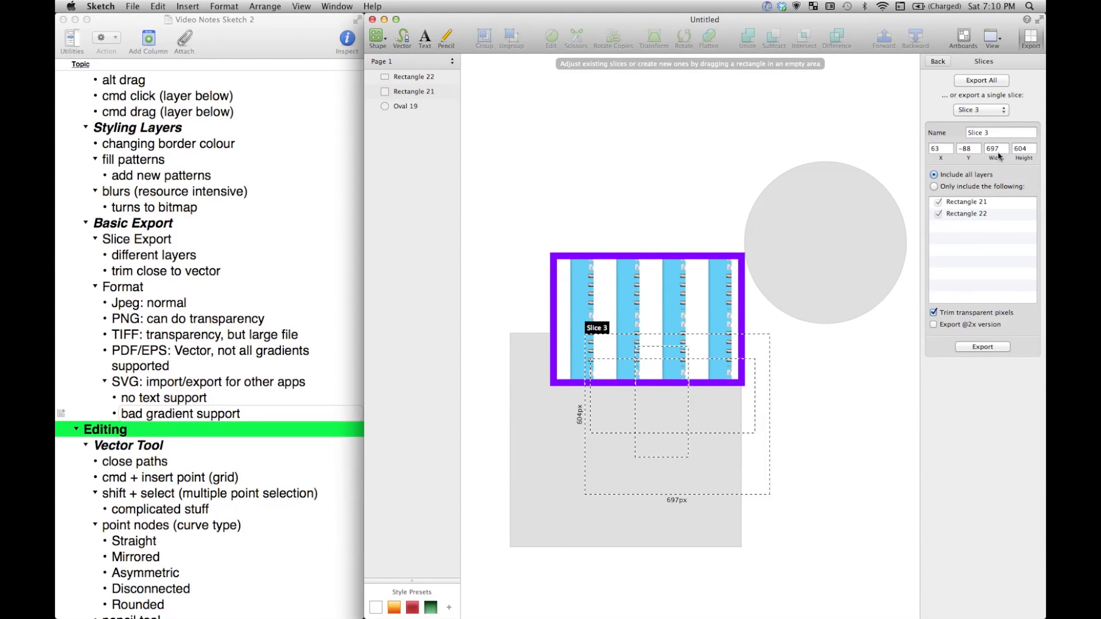
pyautogui.click(981, 109)
pyautogui.click(975, 87)
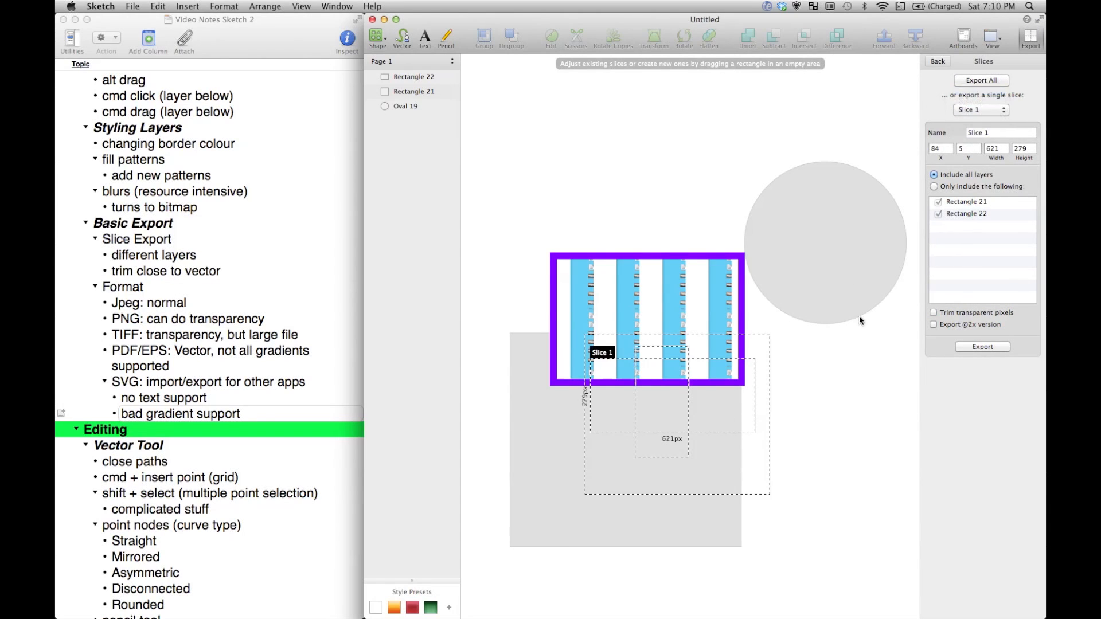
pyautogui.moveTo(492, 136); pyautogui.dragTo(913, 612)
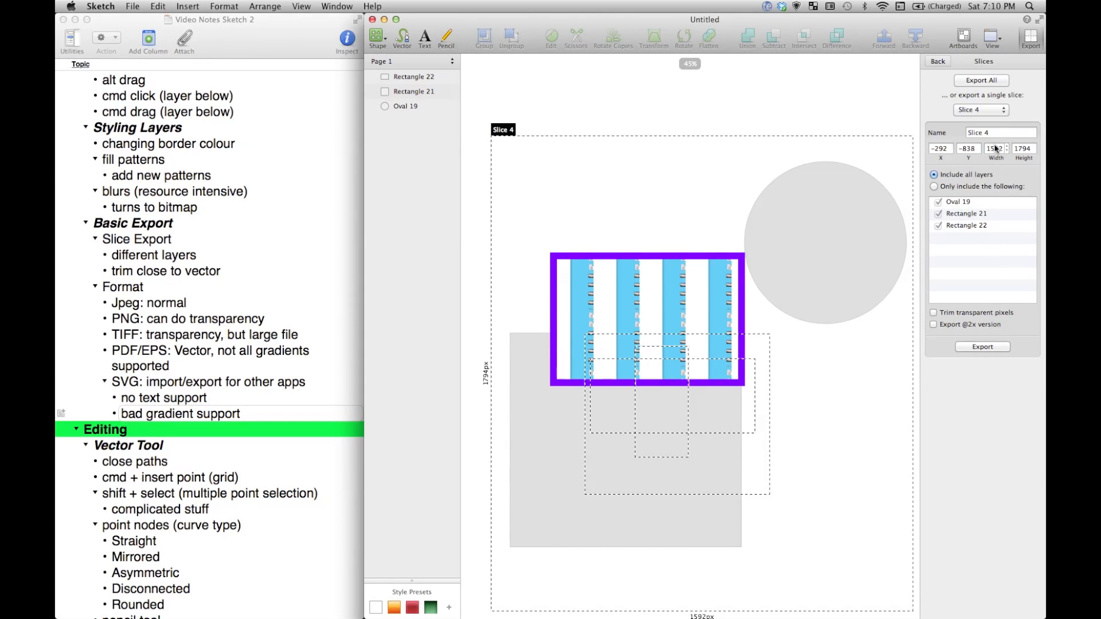
# Choose Slice 3 from the existing slices and move it to about X 395, Y -756, overlapping the circle and the upper rectangle
pyautogui.click(981, 110)
pyautogui.click(969, 82)
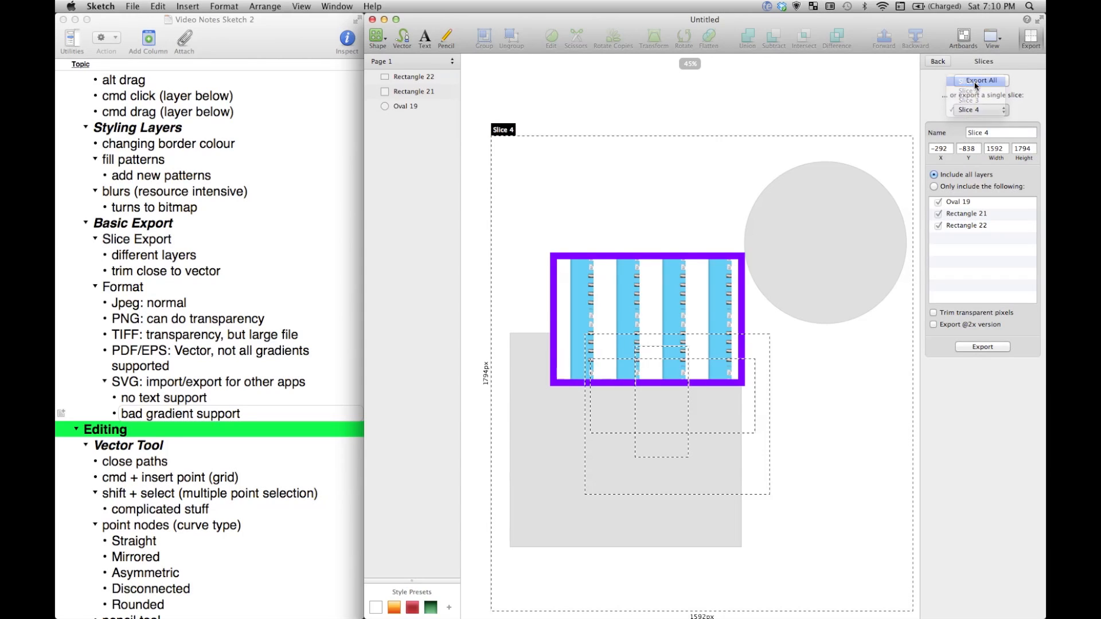
pyautogui.click(980, 110)
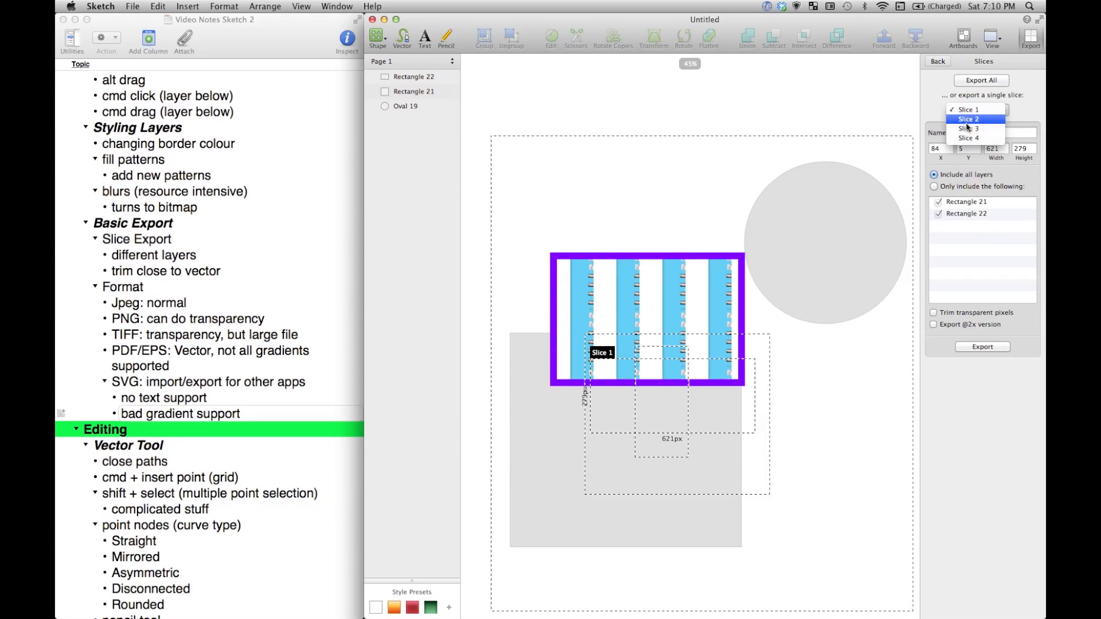
pyautogui.click(975, 131)
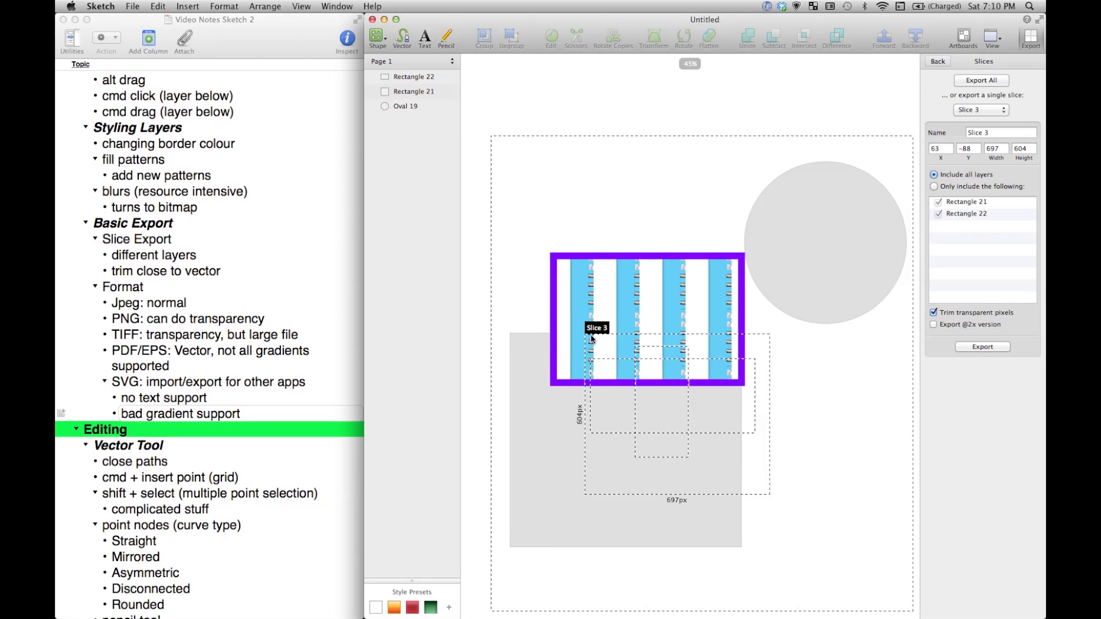
pyautogui.moveTo(592, 338); pyautogui.dragTo(681, 153)
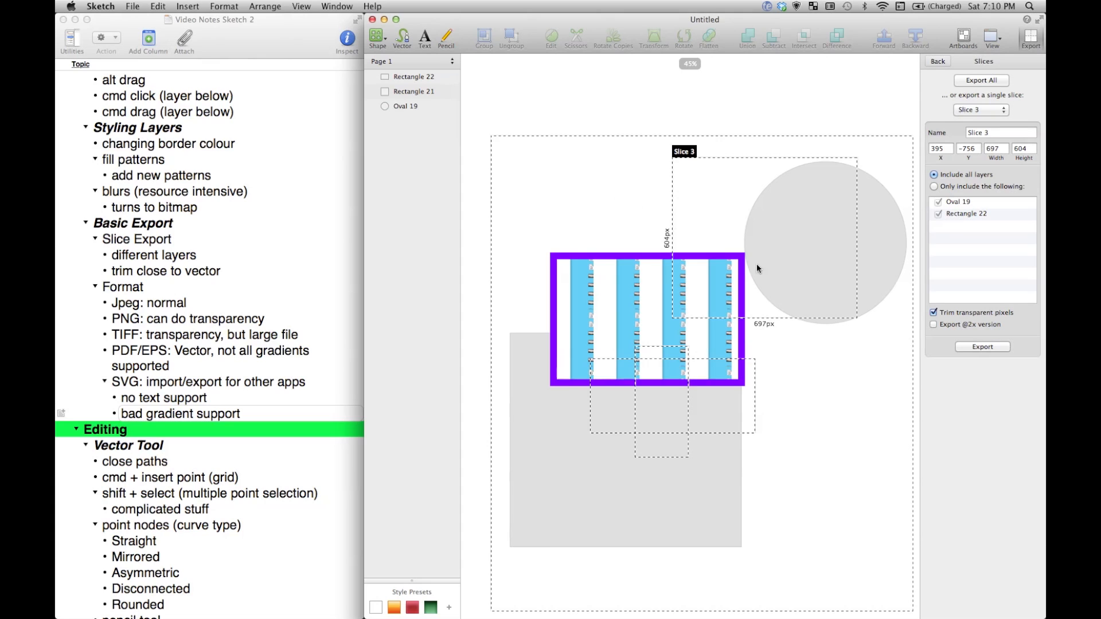
# Review the available export formats for Slice 3 and export it as a PDF into the Templates folder
pyautogui.click(982, 347)
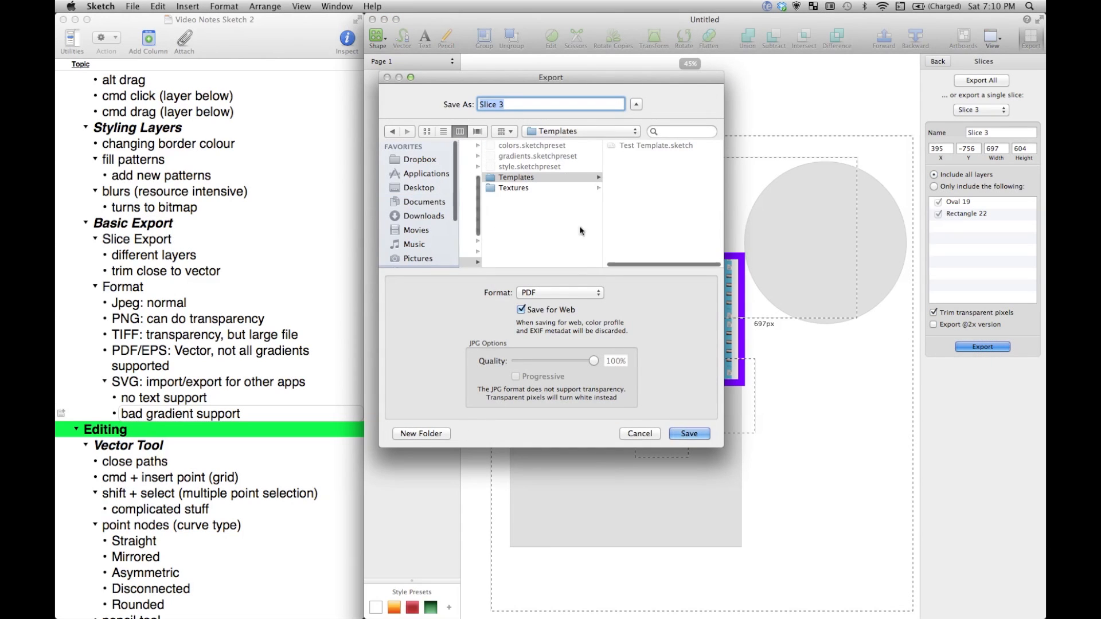
pyautogui.click(536, 293)
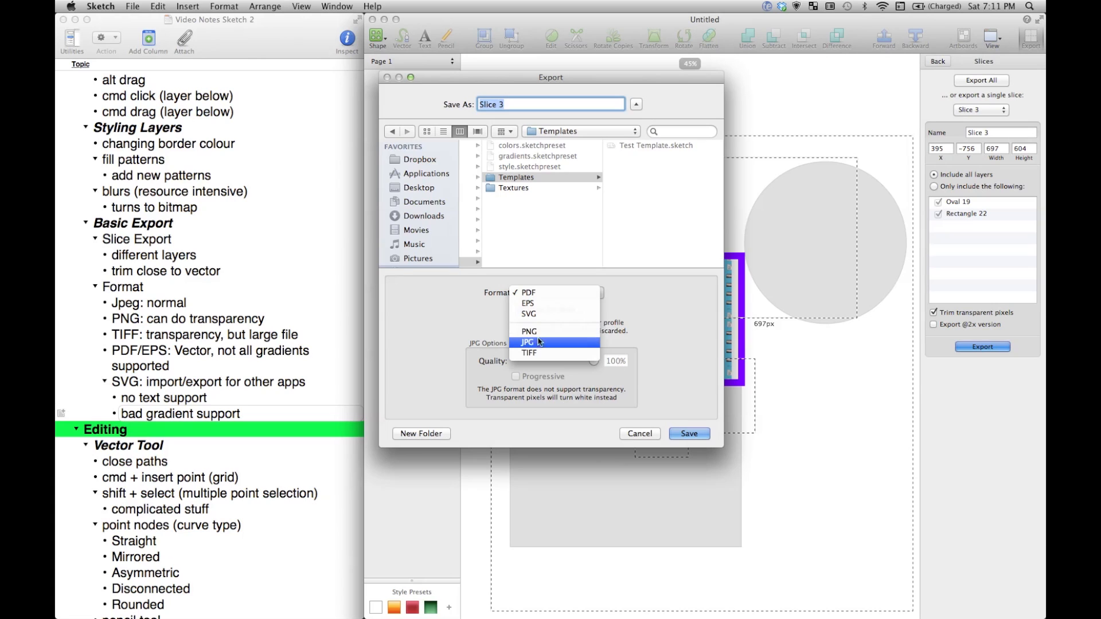
pyautogui.click(464, 328)
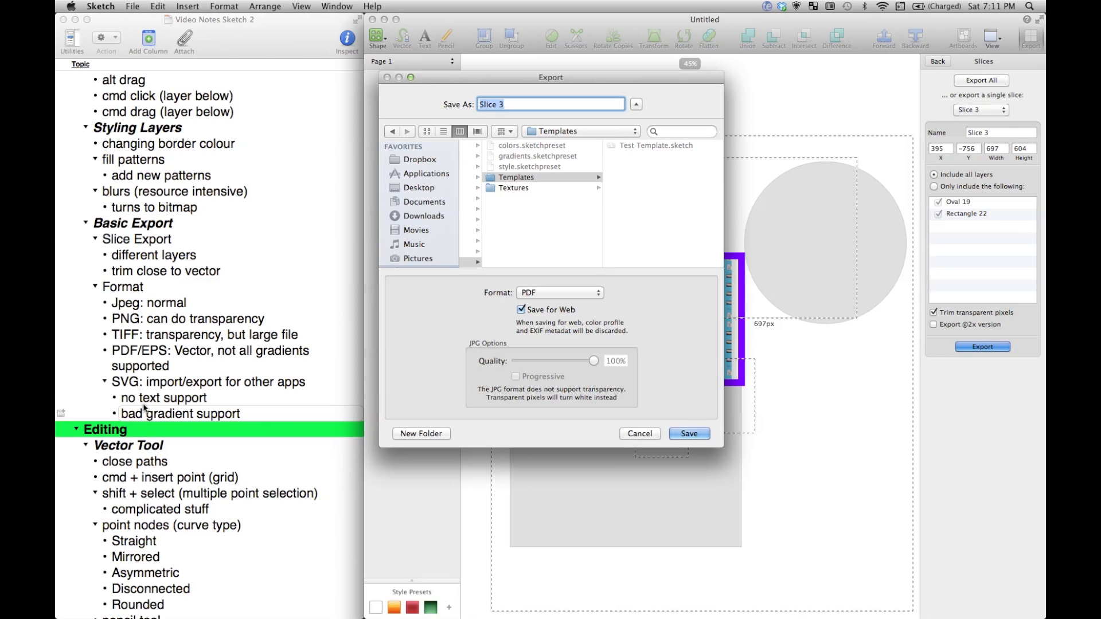
pyautogui.click(696, 437)
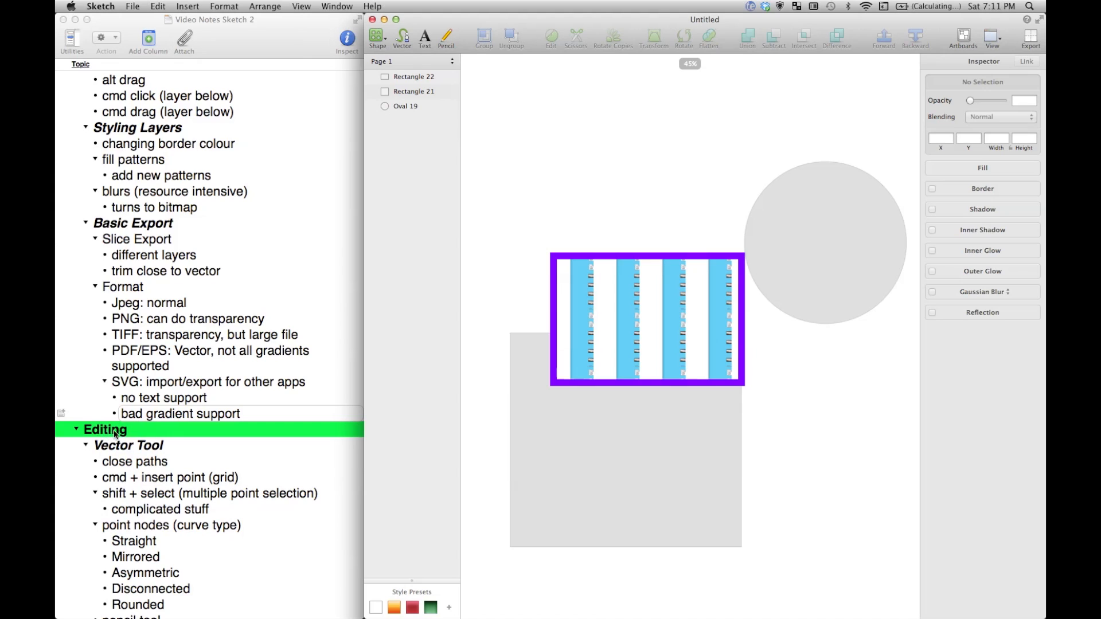
# Draw a closed three-point triangle about 628 × 199 px with the Vector tool above the striped rectangle
pyautogui.click(408, 44)
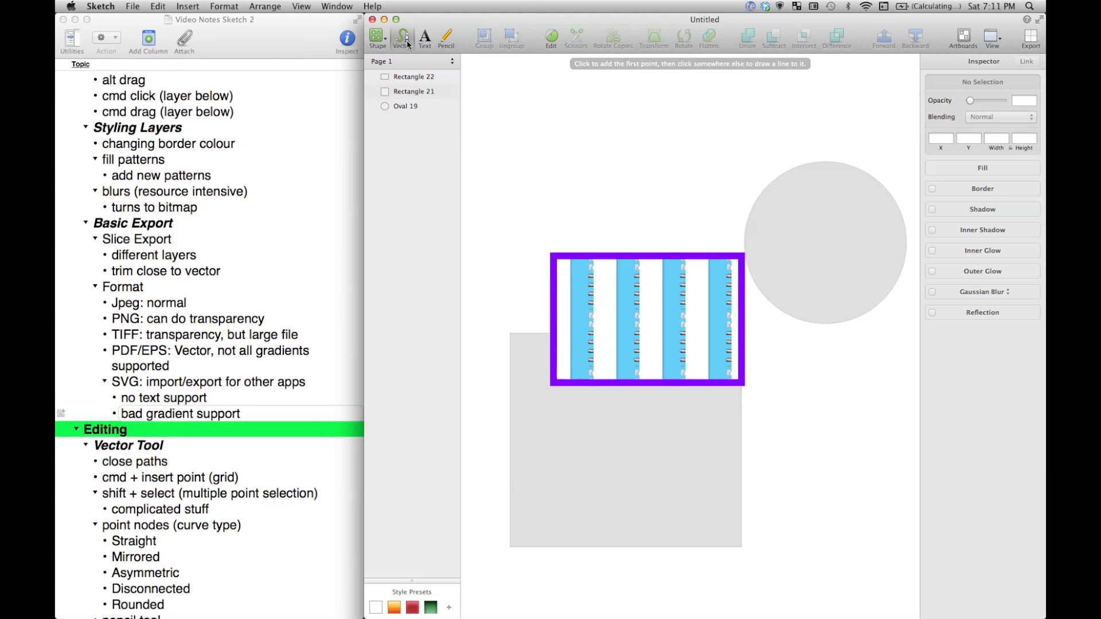
pyautogui.click(500, 114)
pyautogui.click(570, 168)
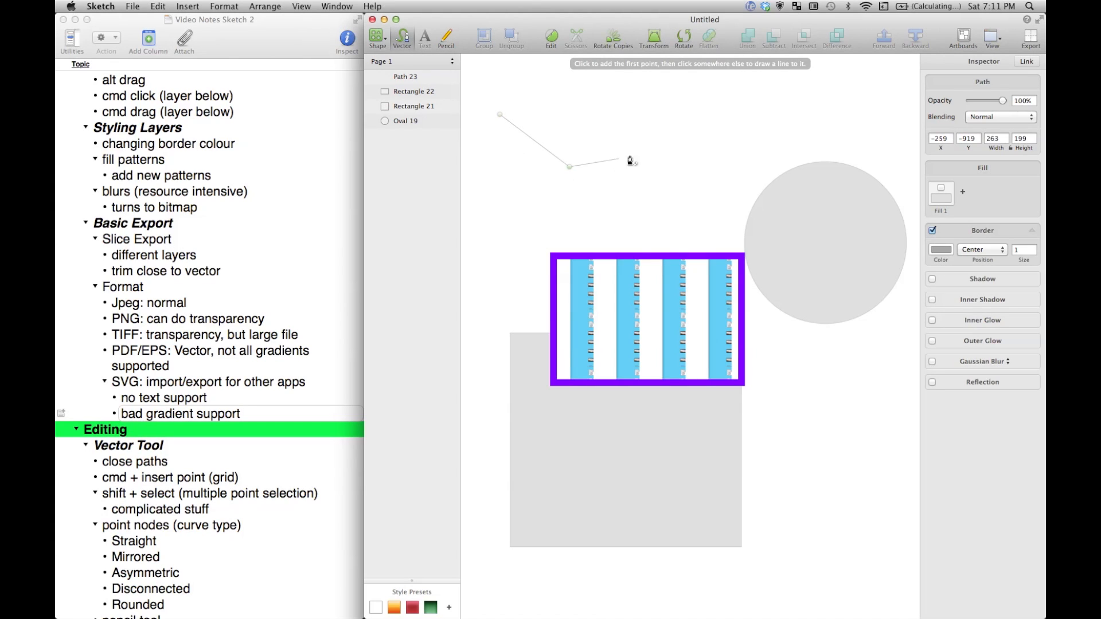
pyautogui.click(666, 125)
pyautogui.click(501, 116)
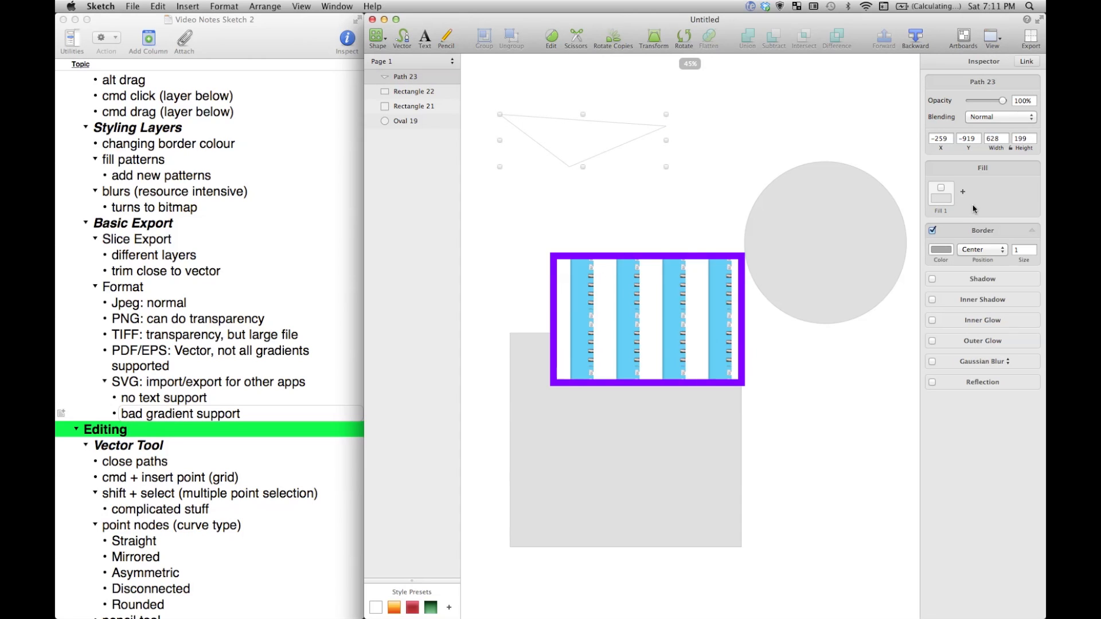
# Turn on the triangle's fill, colour it orange, and deselect the triangle
pyautogui.click(941, 189)
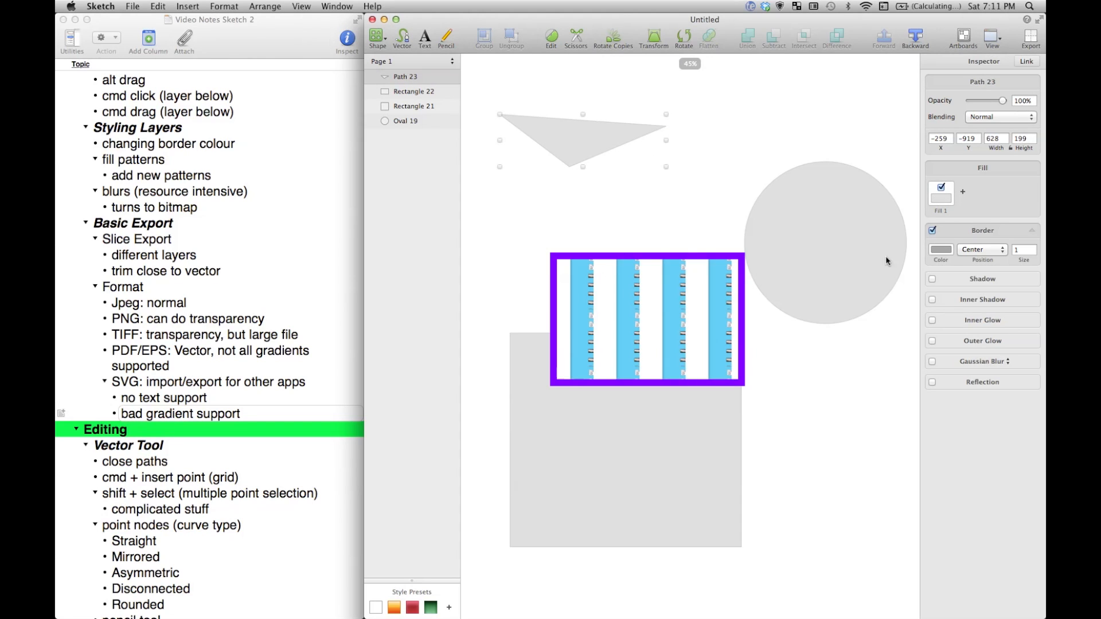
pyautogui.click(941, 198)
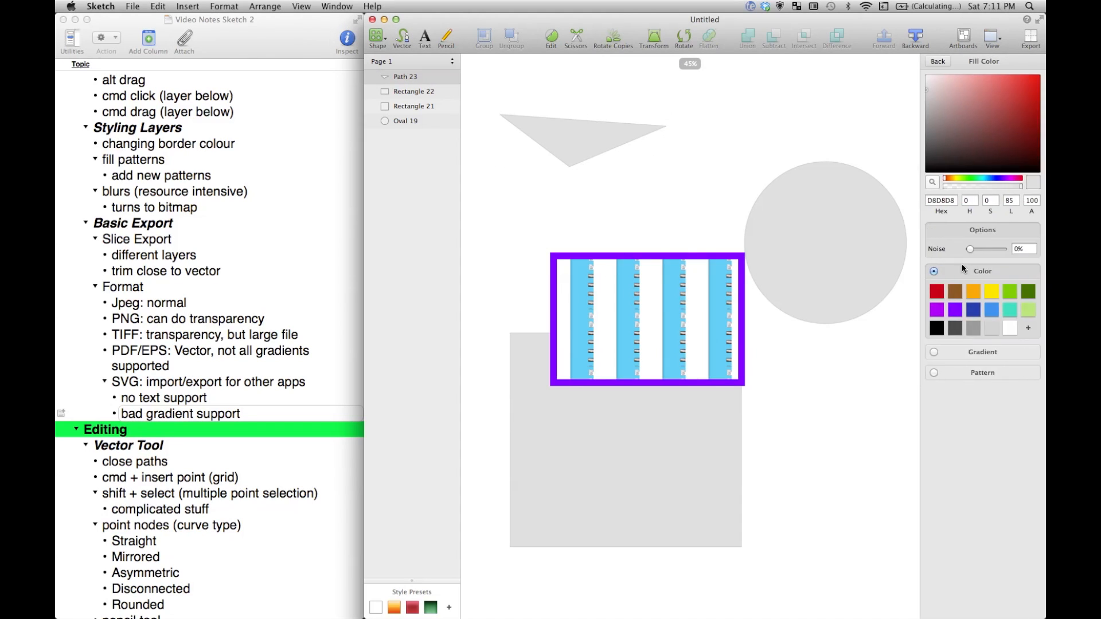
pyautogui.click(972, 299)
pyautogui.click(517, 219)
# Draw a closed four-point rectangular path about 611 × 402 px with the Vector tool in the empty space above the orange triangle
pyautogui.scroll(7, 581, 181)
pyautogui.press('v')
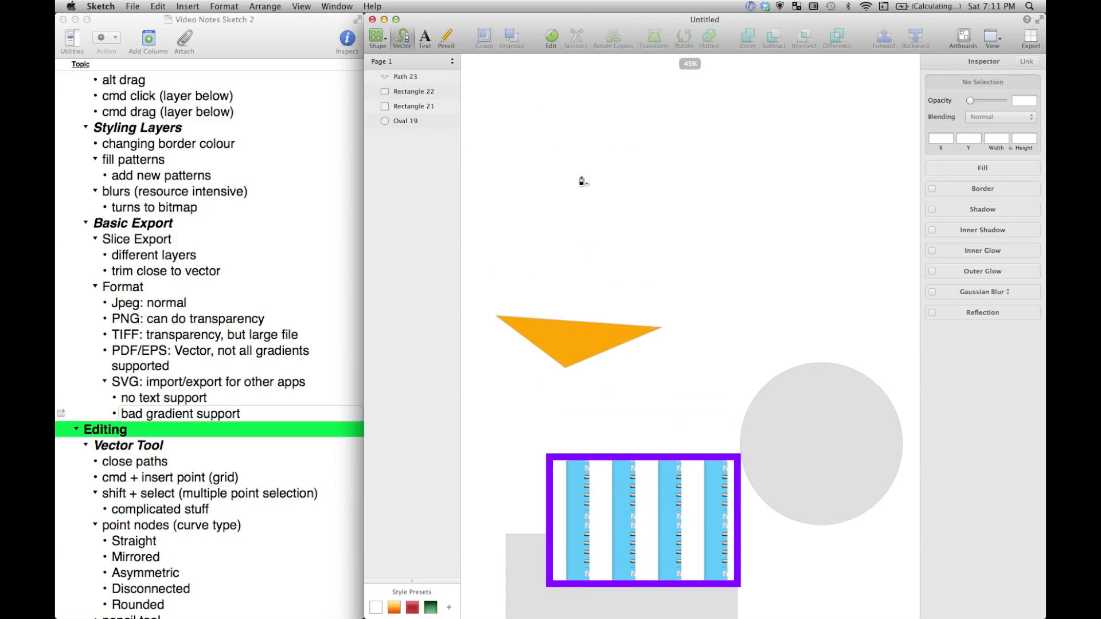
pyautogui.scroll(1, 583, 181)
pyautogui.click(575, 131)
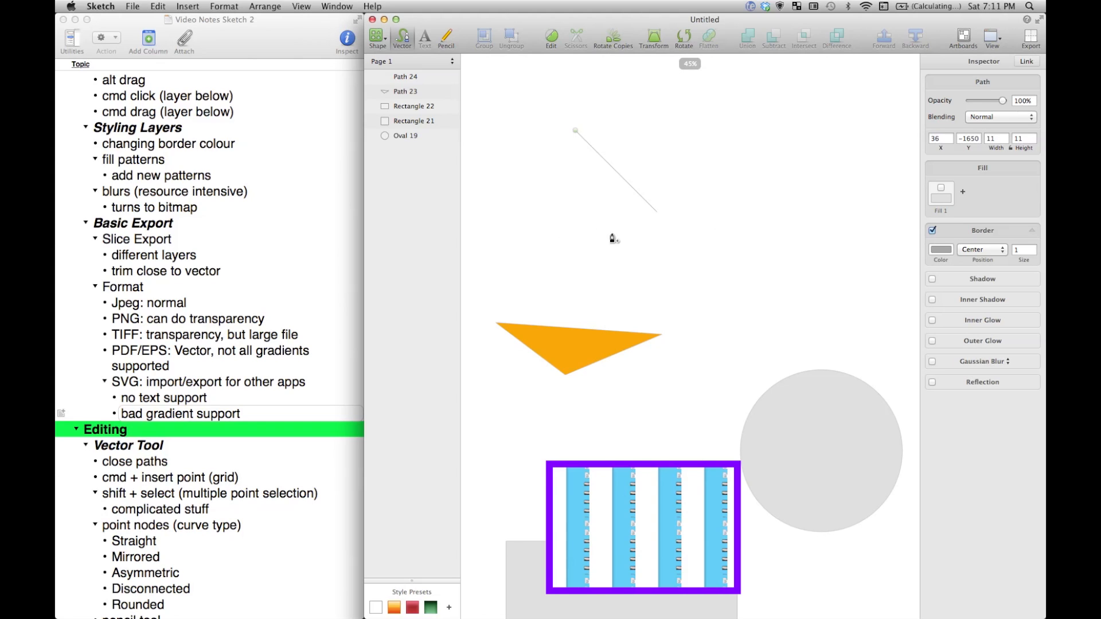
pyautogui.click(575, 235)
pyautogui.click(737, 235)
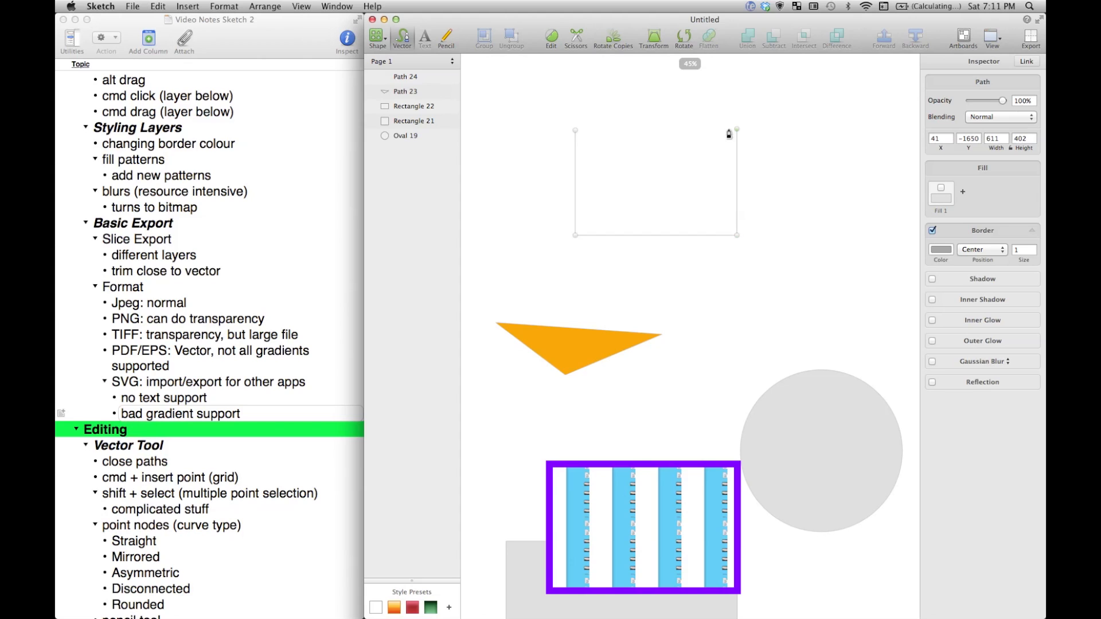
pyautogui.click(576, 132)
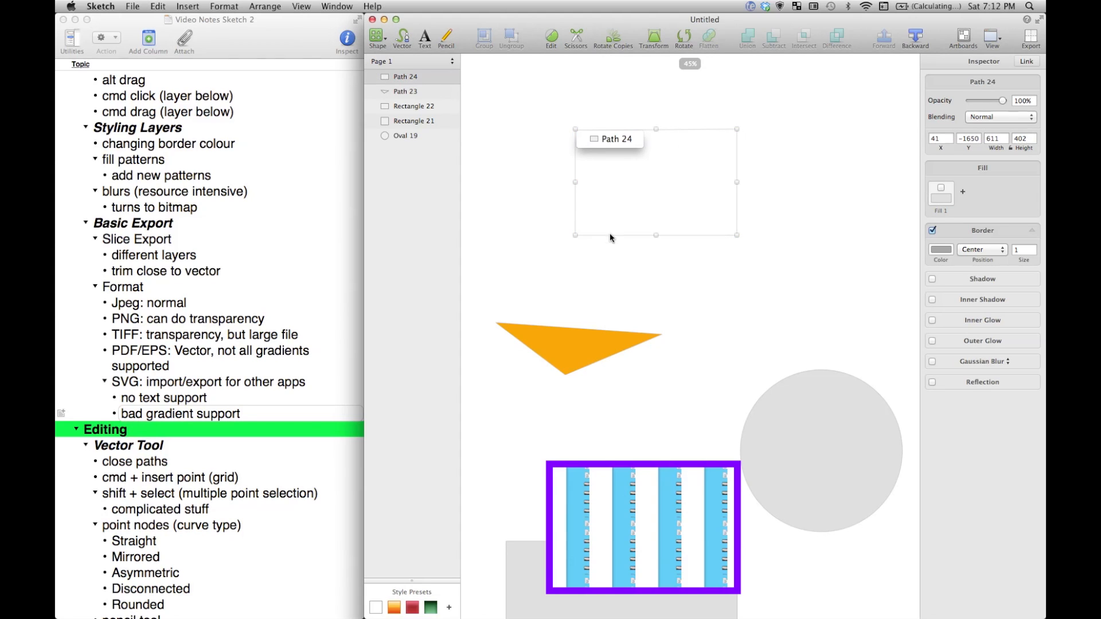
# Edit the rectangular path and insert midpoints on its four edges plus two quarter points along the lower edge
pyautogui.click(589, 176)
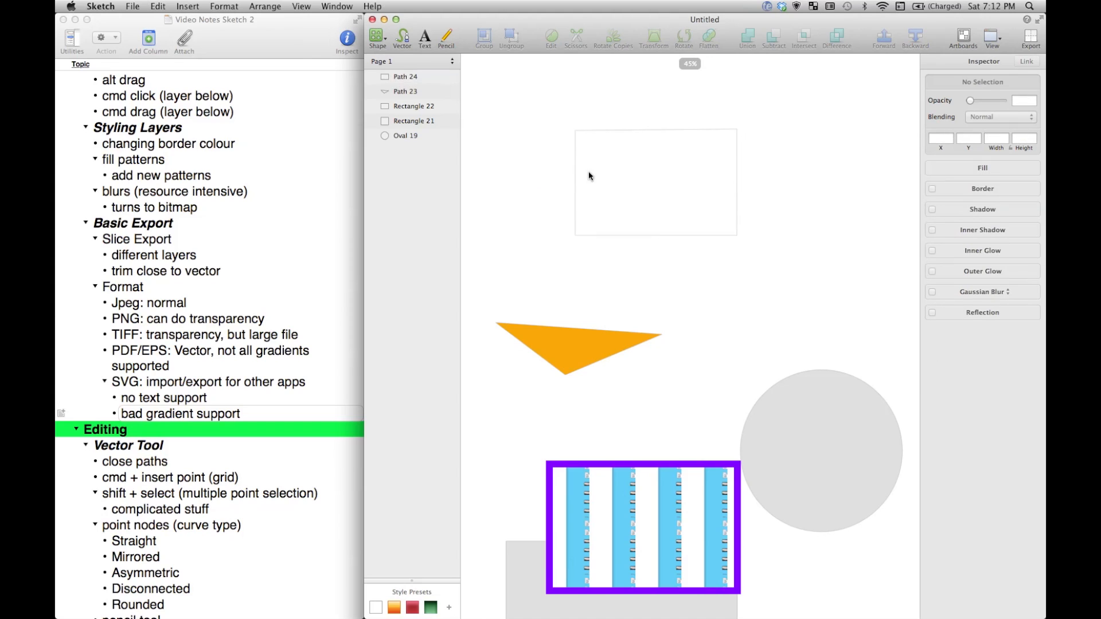
pyautogui.doubleClick(576, 172)
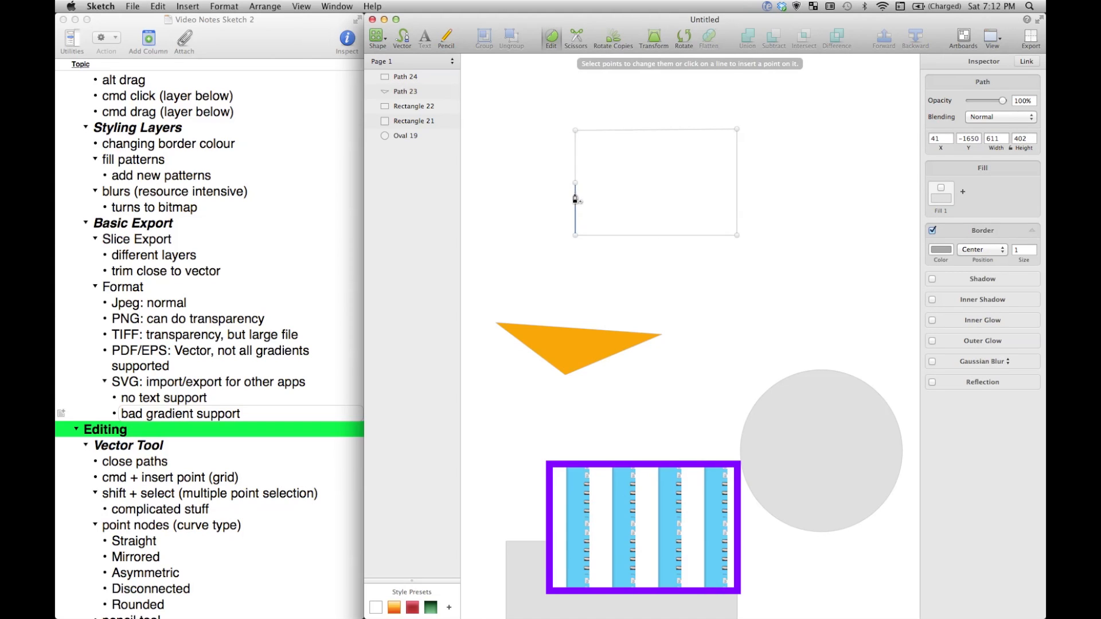
pyautogui.click(653, 135)
pyautogui.click(668, 236)
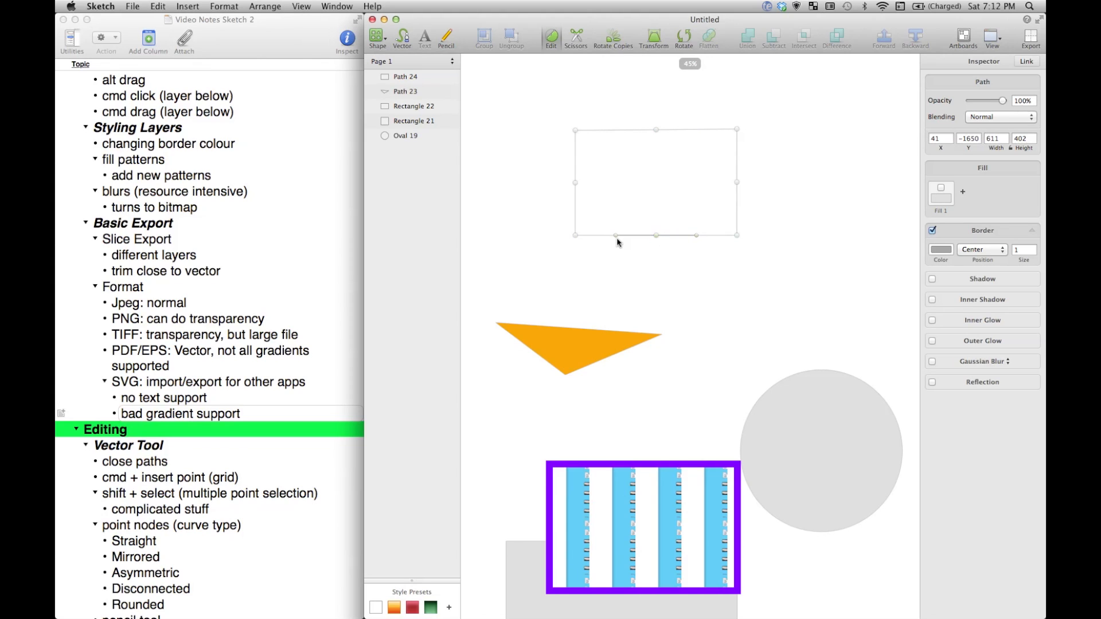
pyautogui.click(614, 236)
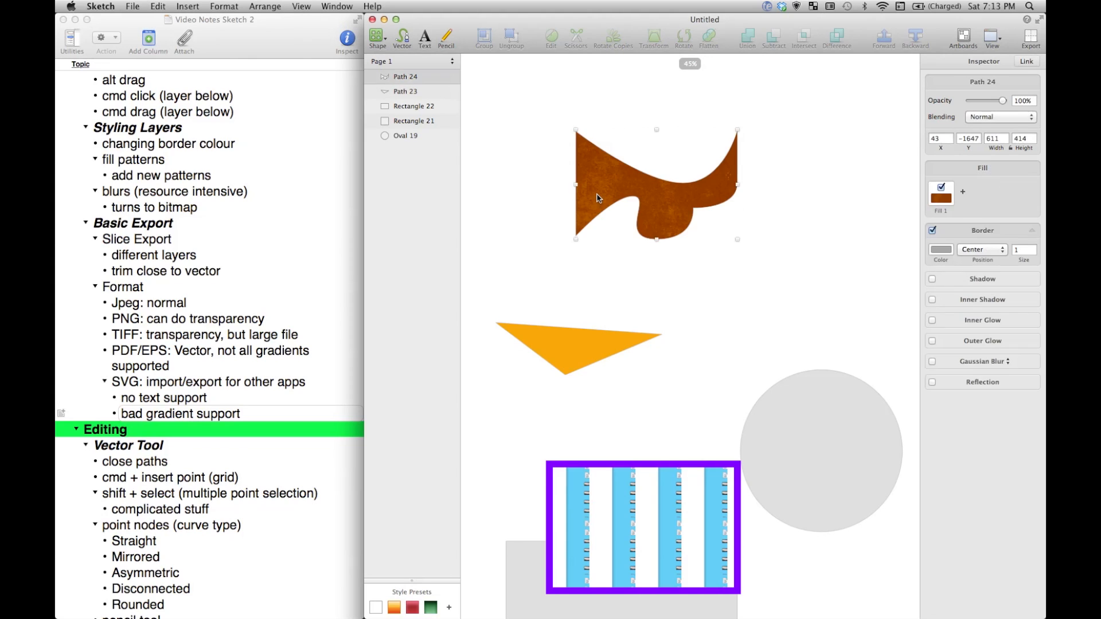
# Open the brown textured path for point editing and bow its left edge outward by about 30 px
pyautogui.doubleClick(599, 199)
pyautogui.moveTo(599, 199); pyautogui.dragTo(567, 190)
pyautogui.click(575, 184)
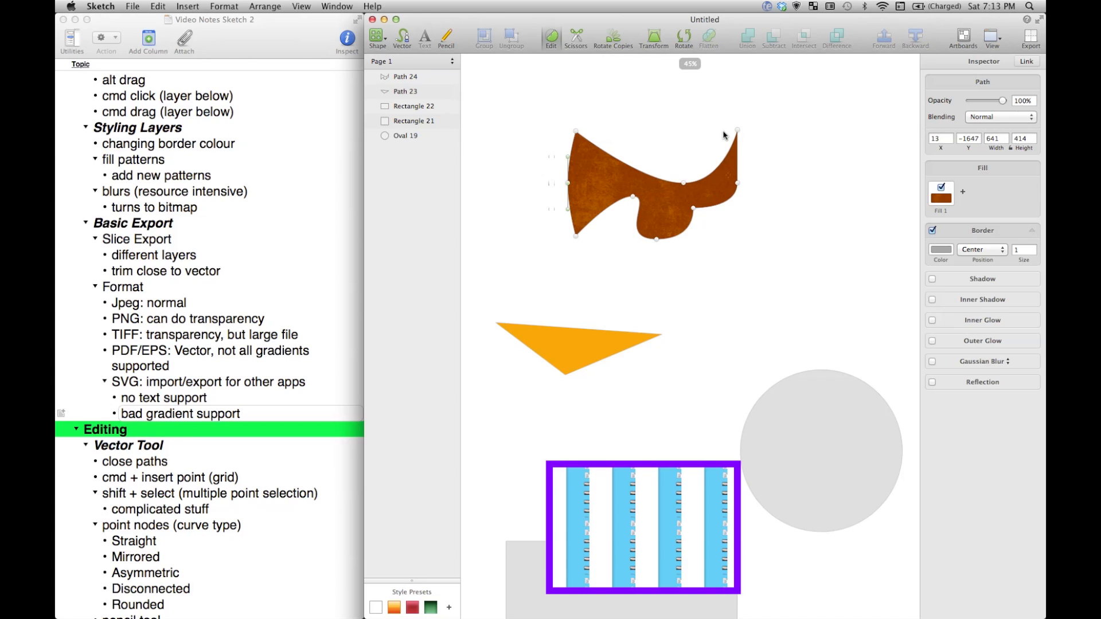
# Select several points of the brown path together and shift them: the right-edge group, then the upper-left point with it, then the two middle points rightward
pyautogui.moveTo(707, 121); pyautogui.dragTo(753, 184)
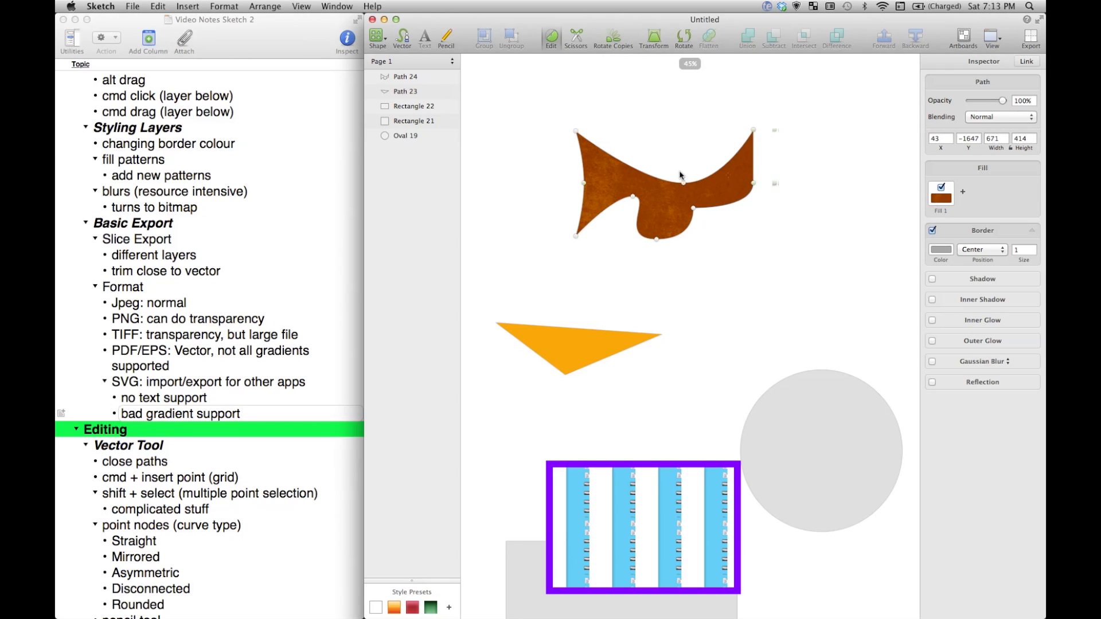
pyautogui.moveTo(627, 135); pyautogui.dragTo(578, 133)
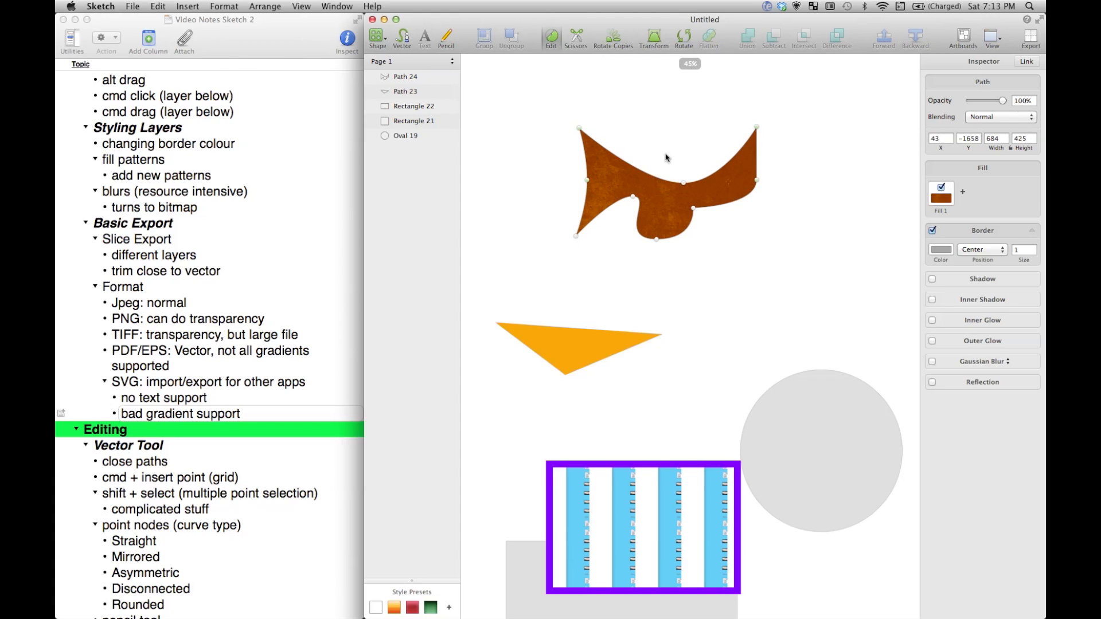
pyautogui.moveTo(665, 157); pyautogui.dragTo(703, 212)
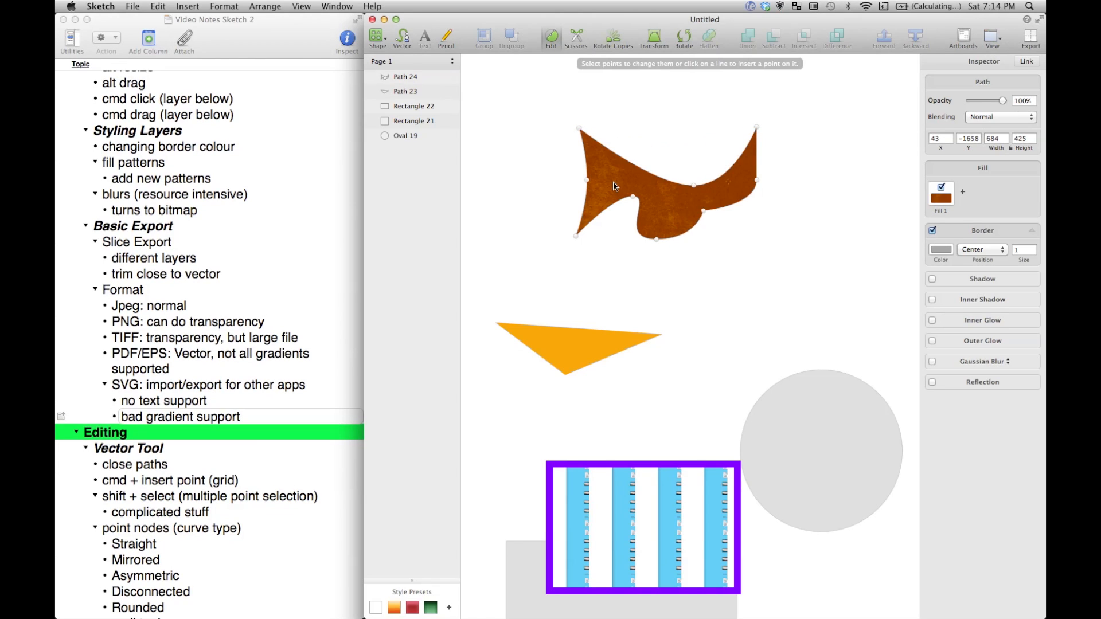
# Toggle the brown path's upper-left point between the Straight and Mirrored curve types, ending on Mirrored
pyautogui.doubleClick(579, 130)
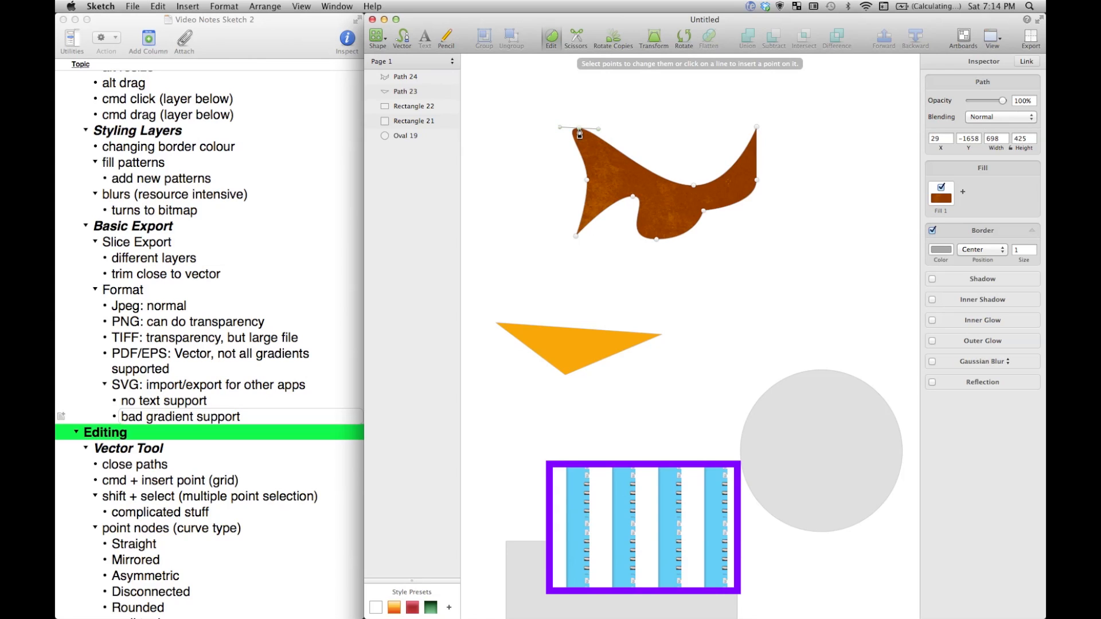
pyautogui.moveTo(579, 130)
pyautogui.click(544, 108)
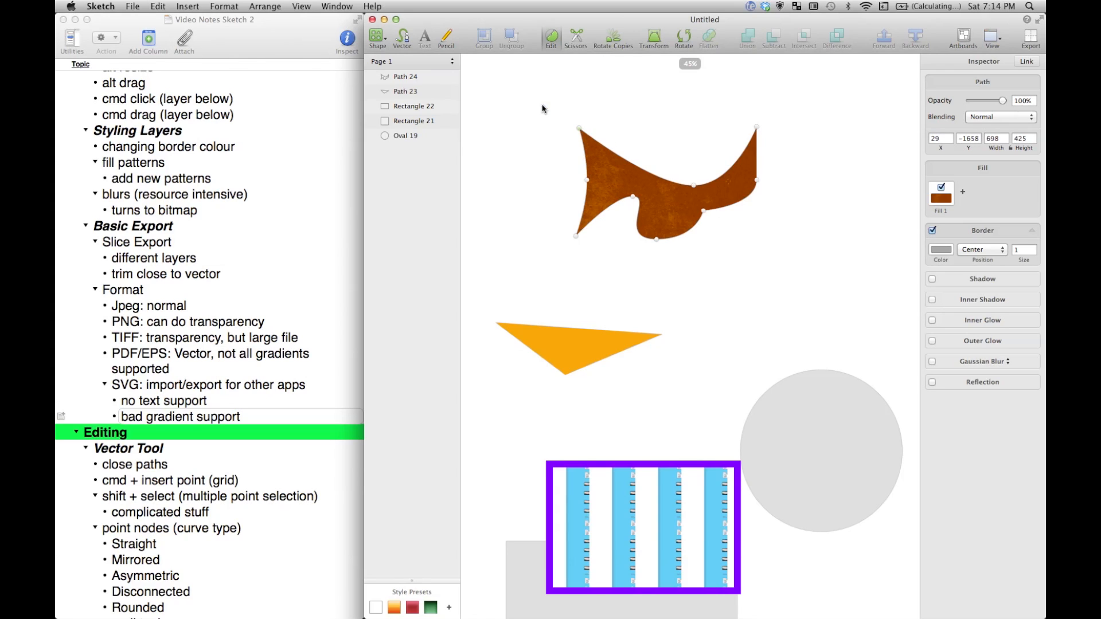
pyautogui.doubleClick(580, 130)
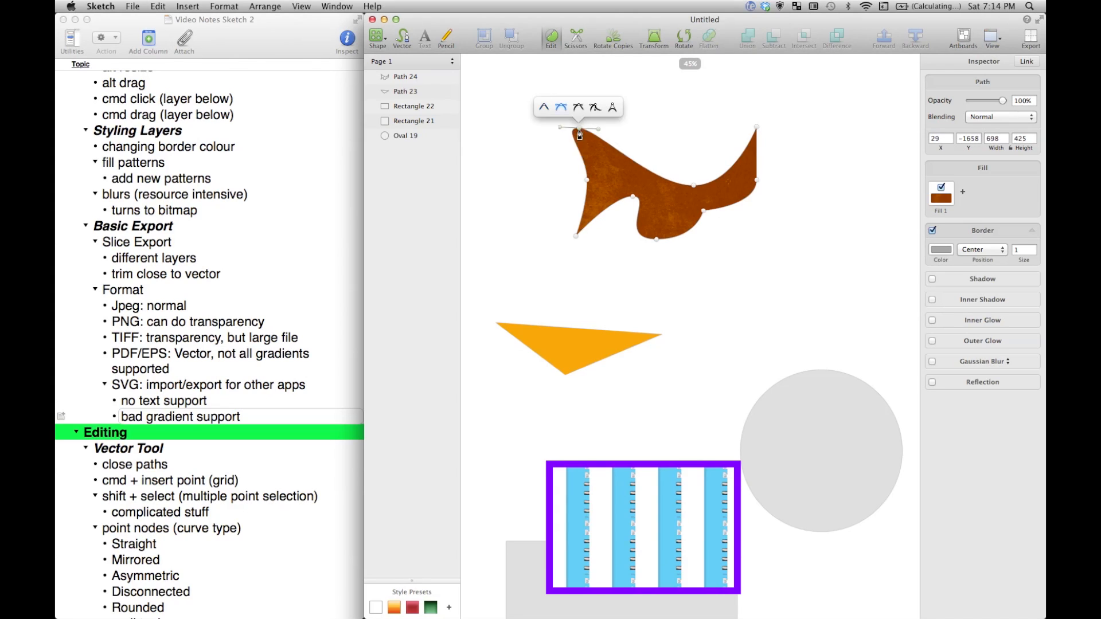
pyautogui.click(543, 108)
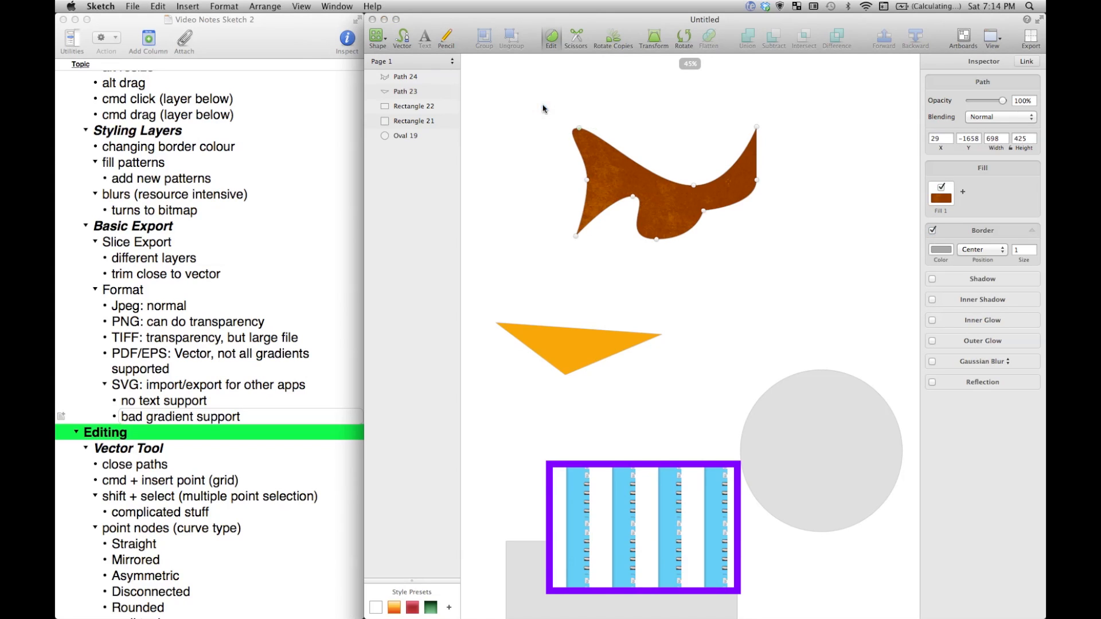
pyautogui.doubleClick(579, 132)
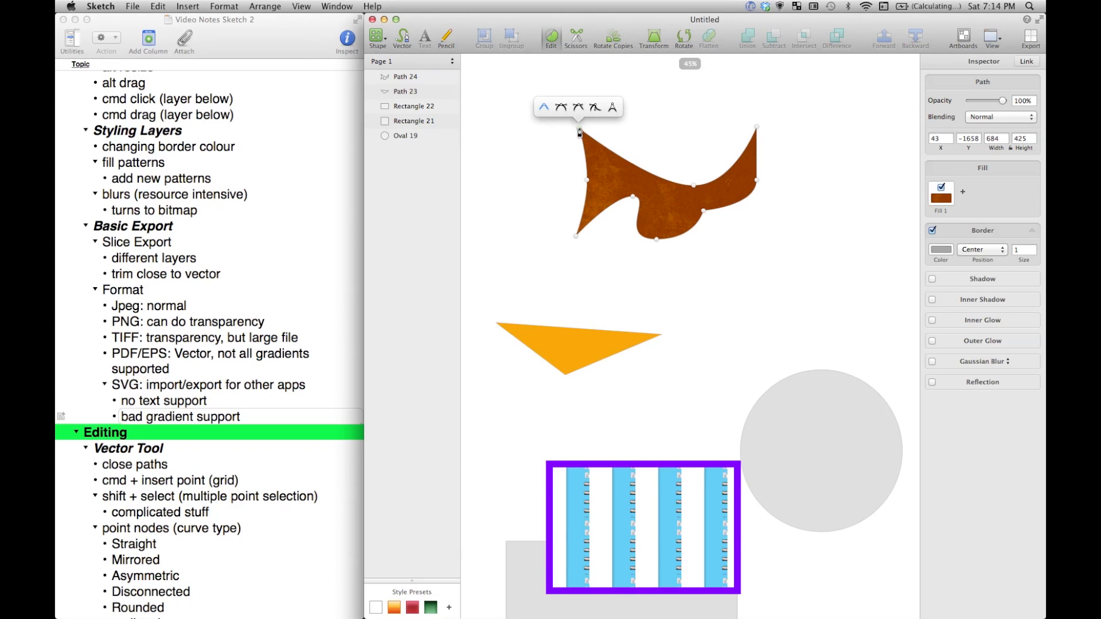
pyautogui.click(561, 107)
# Change the upper-left point to Asymmetric and pull its right handle upward into a longer curve
pyautogui.doubleClick(577, 131)
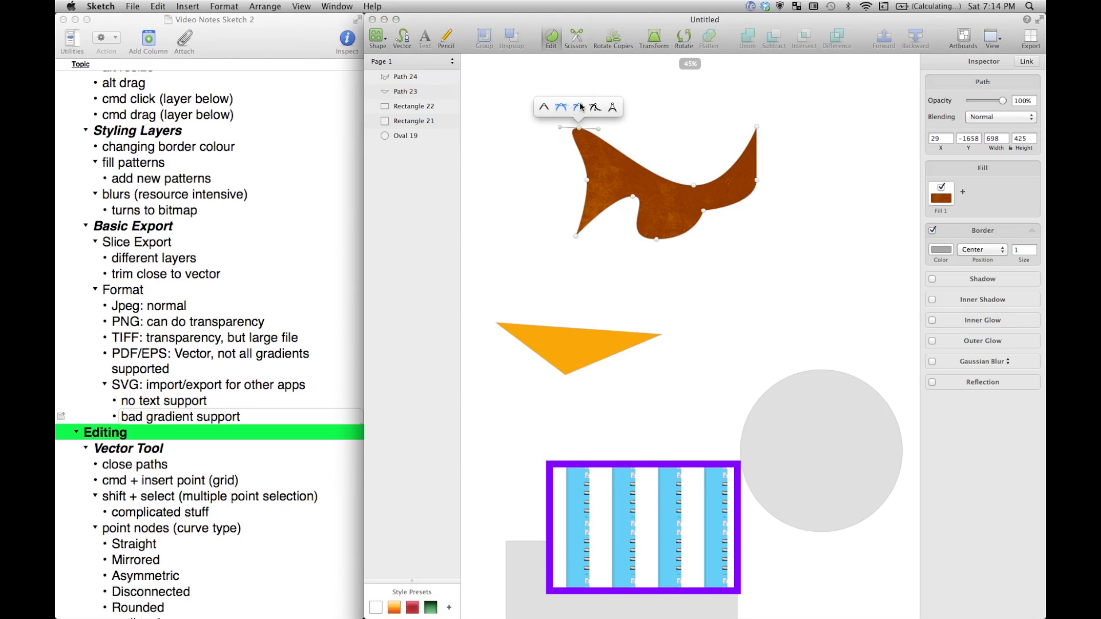
pyautogui.click(580, 107)
pyautogui.moveTo(599, 132); pyautogui.dragTo(609, 98)
# Reset the upper-left point to Straight, make it Disconnected, and swing only its right handle upward
pyautogui.rightClick(579, 129)
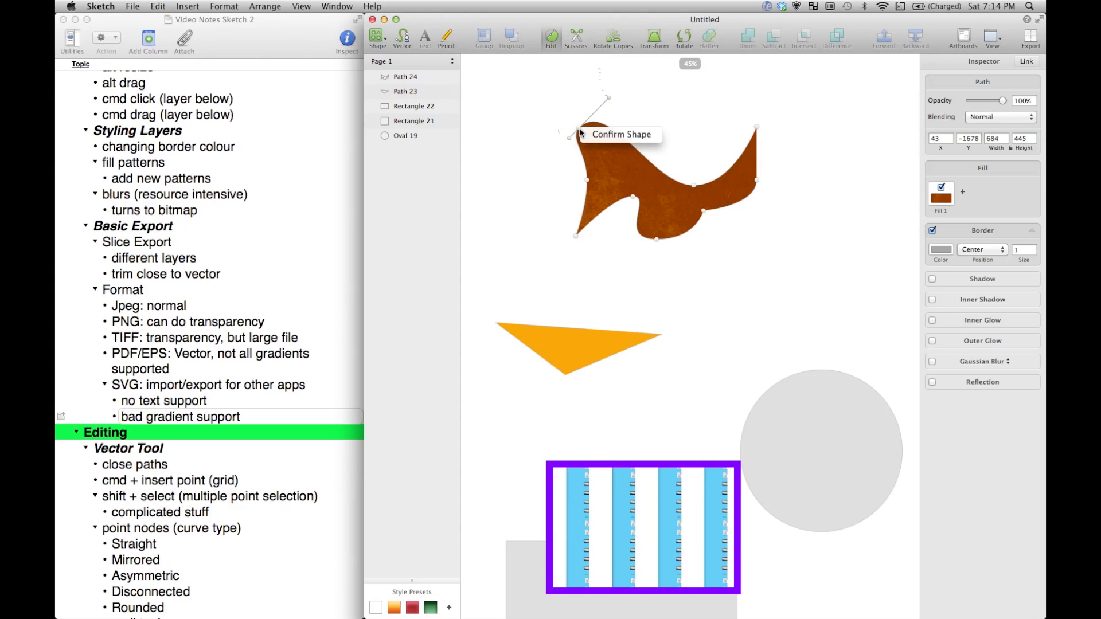
pyautogui.click(579, 129)
pyautogui.doubleClick(579, 129)
pyautogui.doubleClick(579, 131)
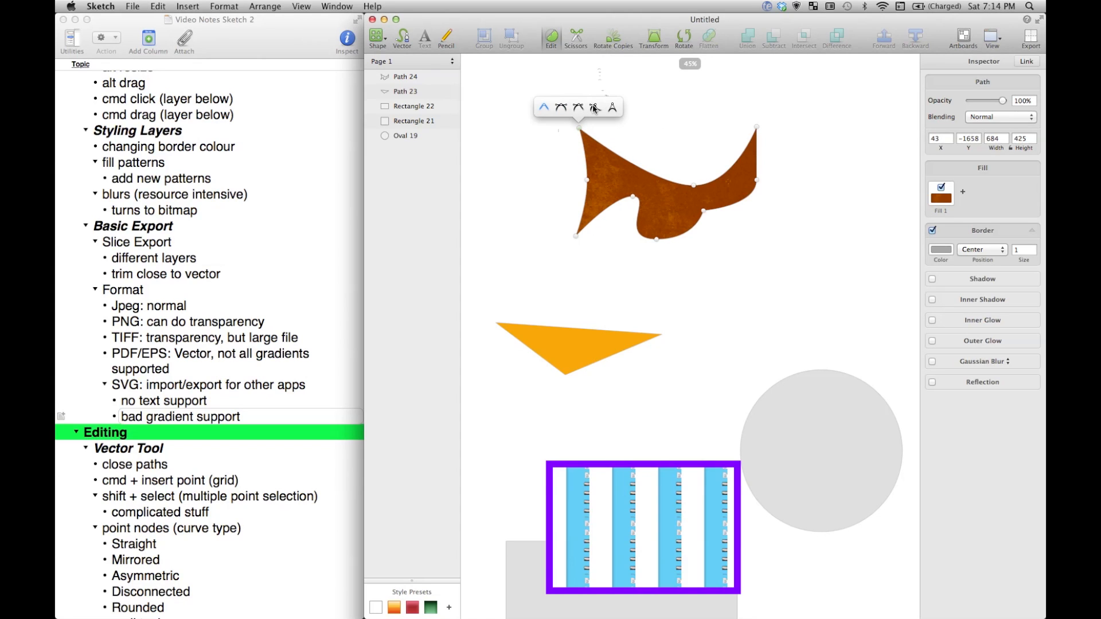
pyautogui.click(595, 109)
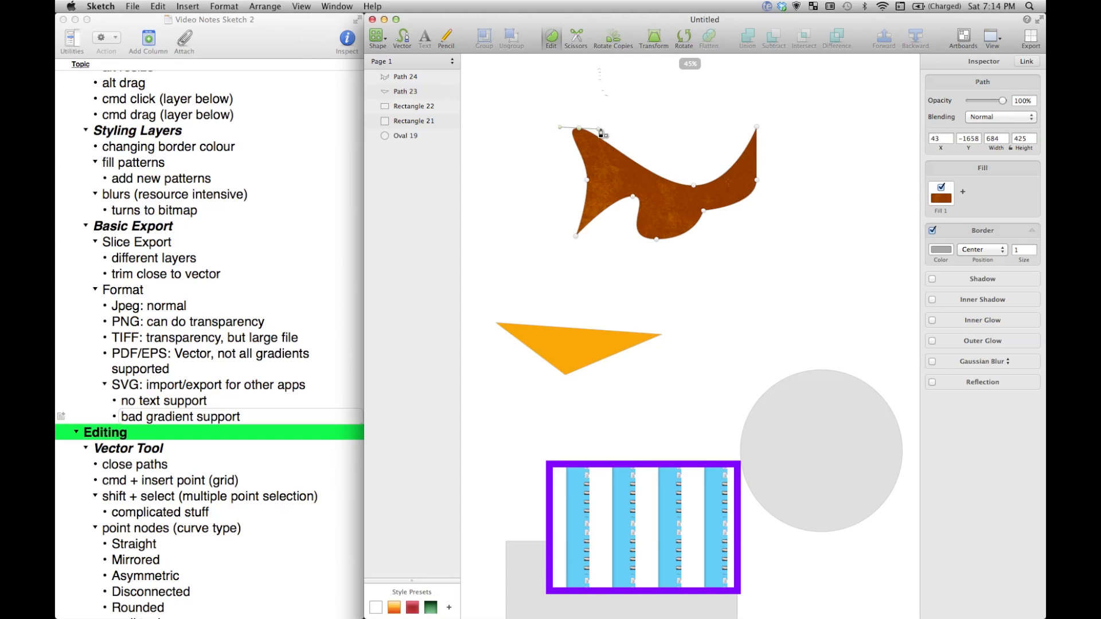
pyautogui.click(598, 130)
pyautogui.moveTo(598, 129); pyautogui.dragTo(587, 77)
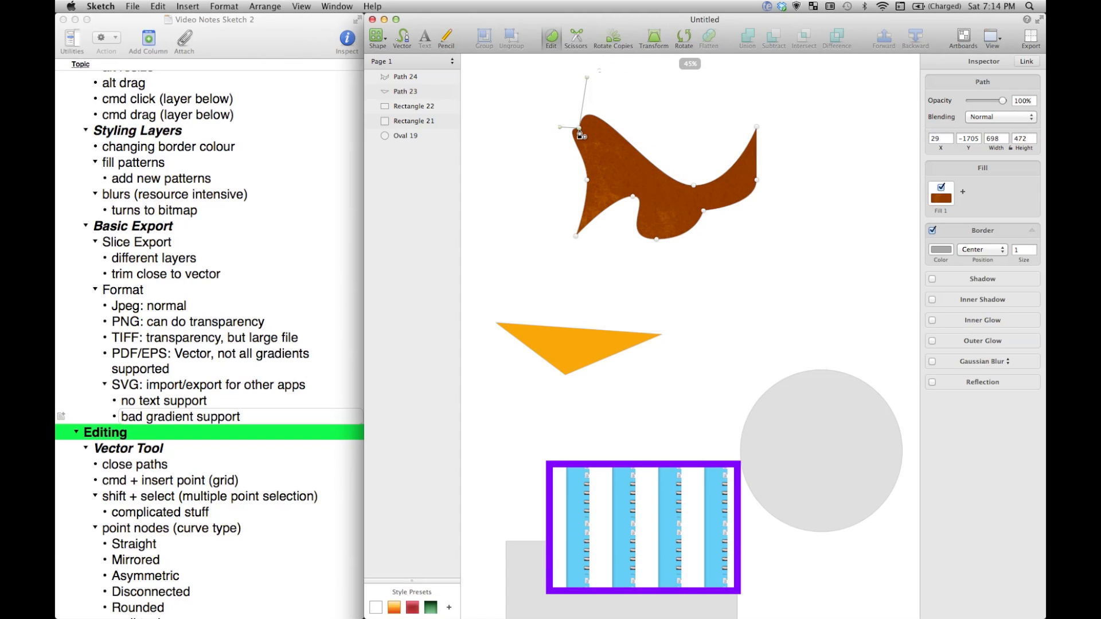
# Change the upper-left point of the brown path to Rounded with a 32 px radius
pyautogui.click(580, 133)
pyautogui.click(612, 107)
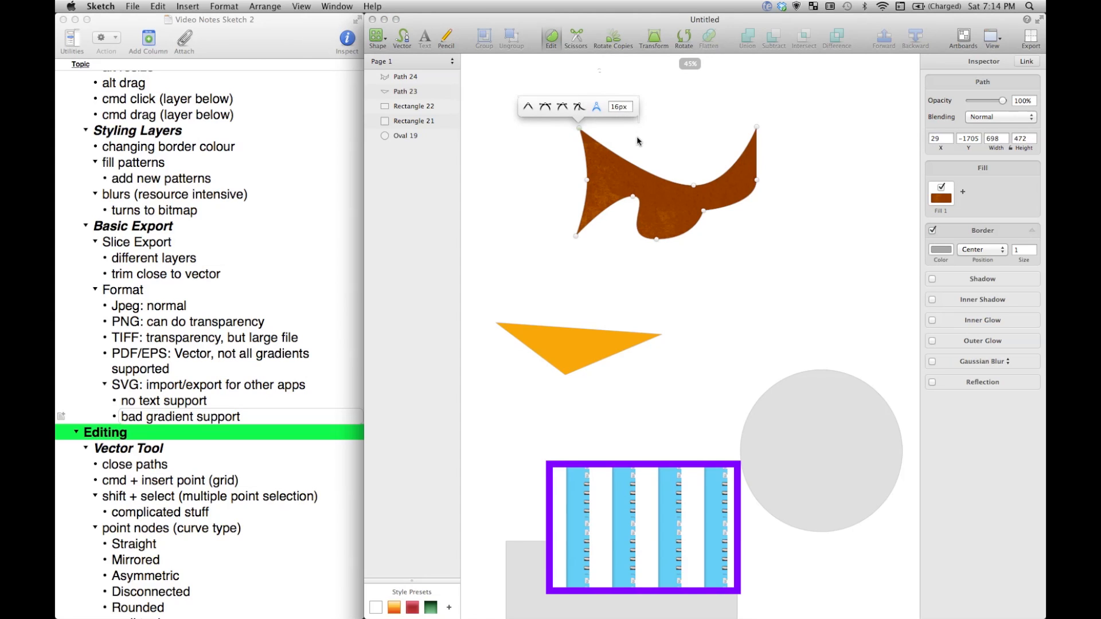
pyautogui.write('32')
pyautogui.press('Return')
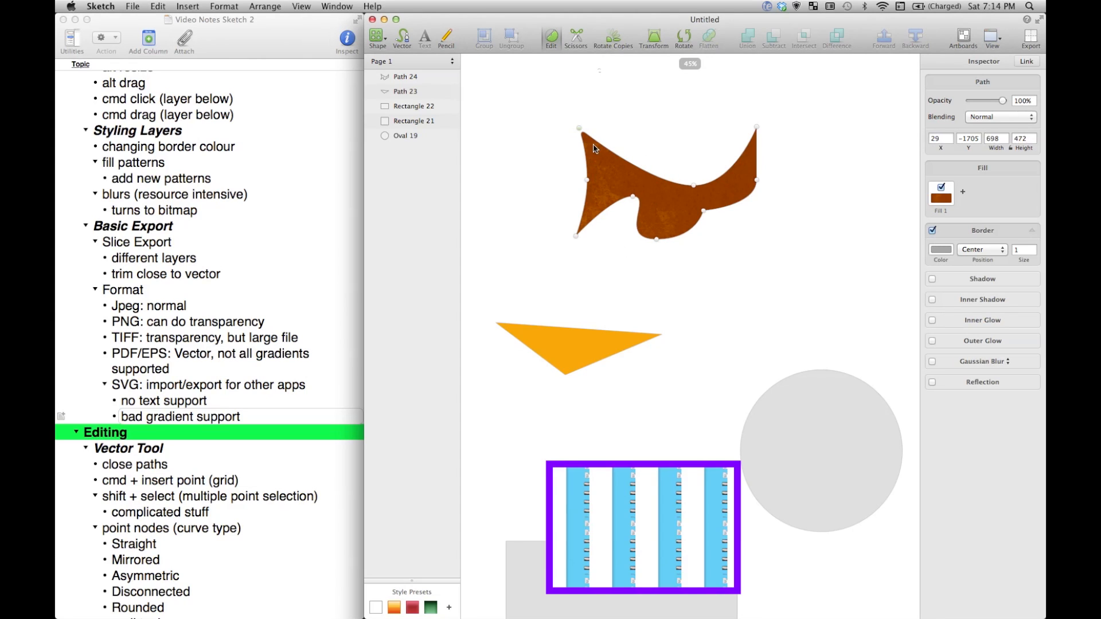
# Set the rounded upper-left point's radius to 200 px and leave point editing with nothing selected
pyautogui.click(579, 127)
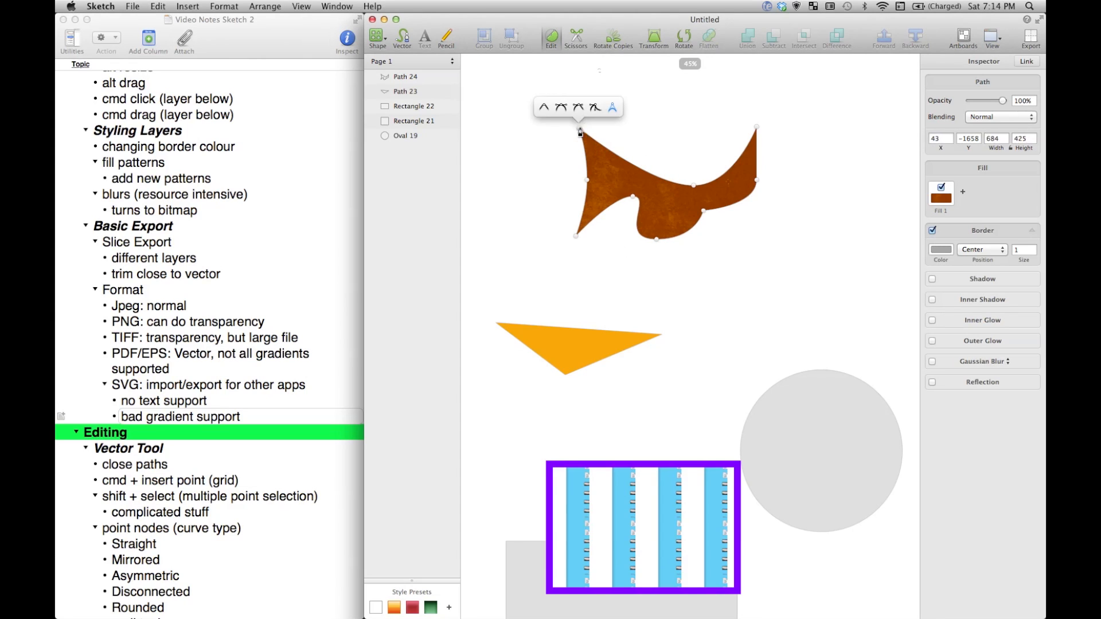
pyautogui.click(613, 109)
pyautogui.doubleClick(626, 108)
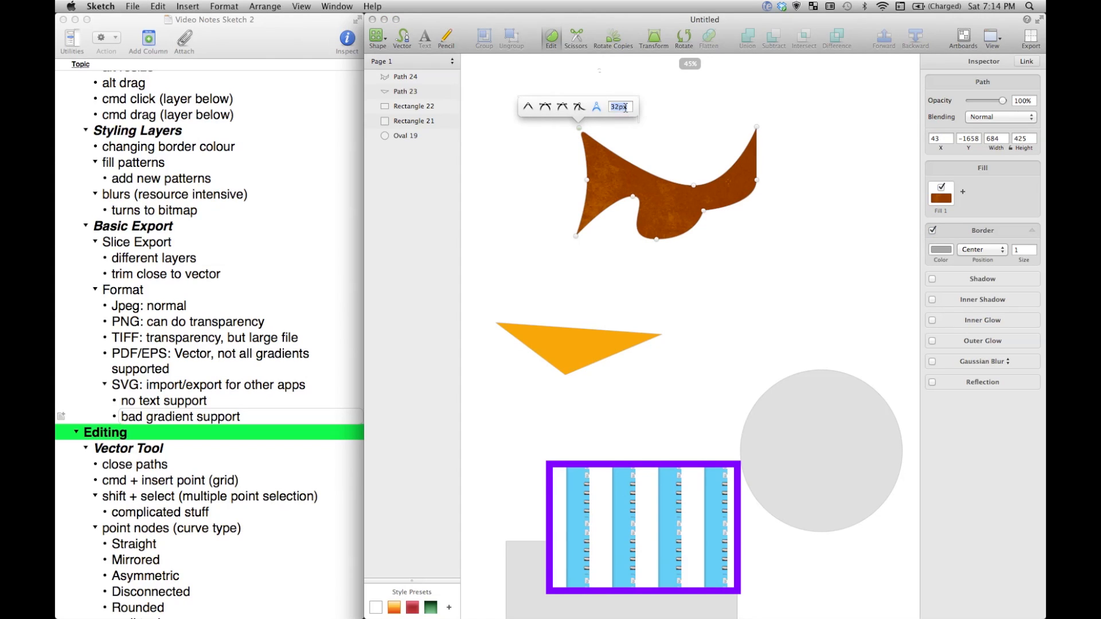
pyautogui.write('200')
pyautogui.press('Return')
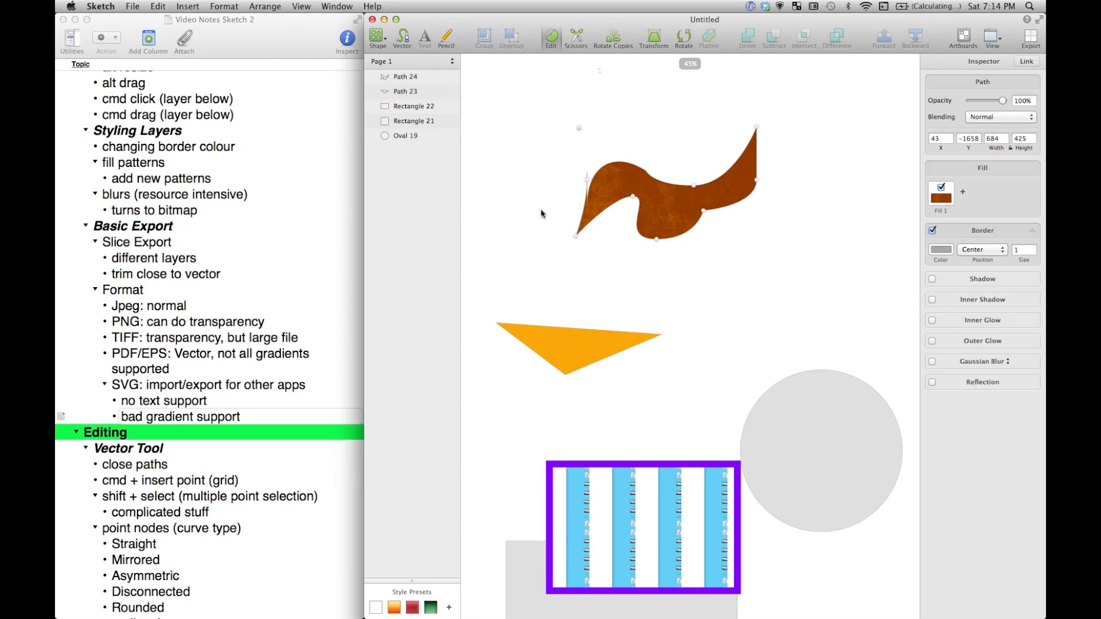
pyautogui.press('Escape')
pyautogui.click(548, 250)
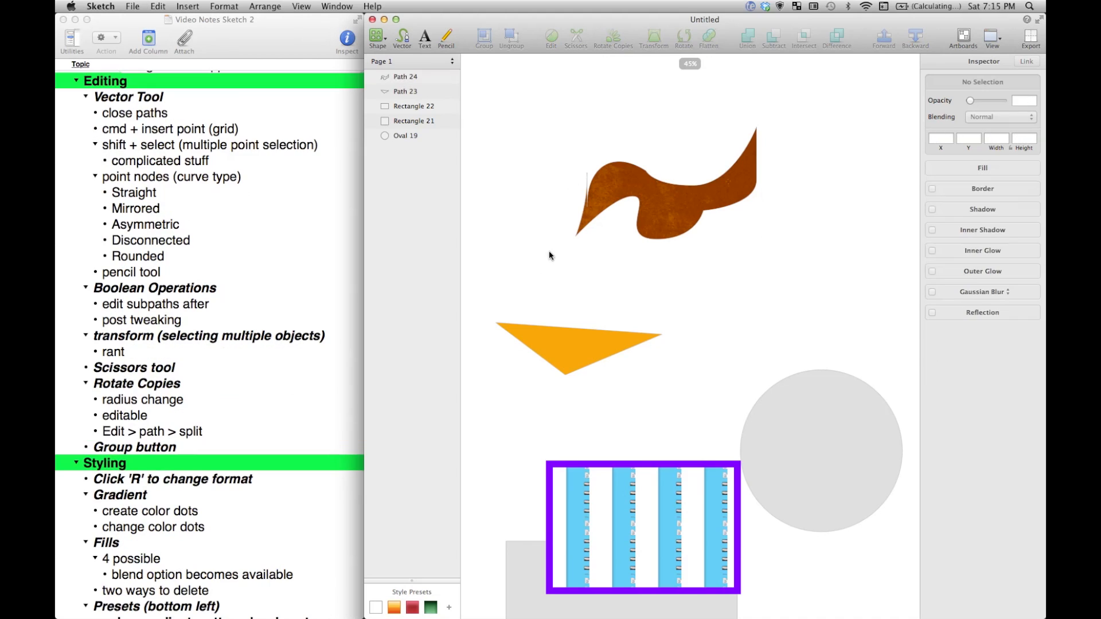
# Draw a freehand stroke with the Pencil tool in the empty area above and left of the brown path
pyautogui.click(446, 39)
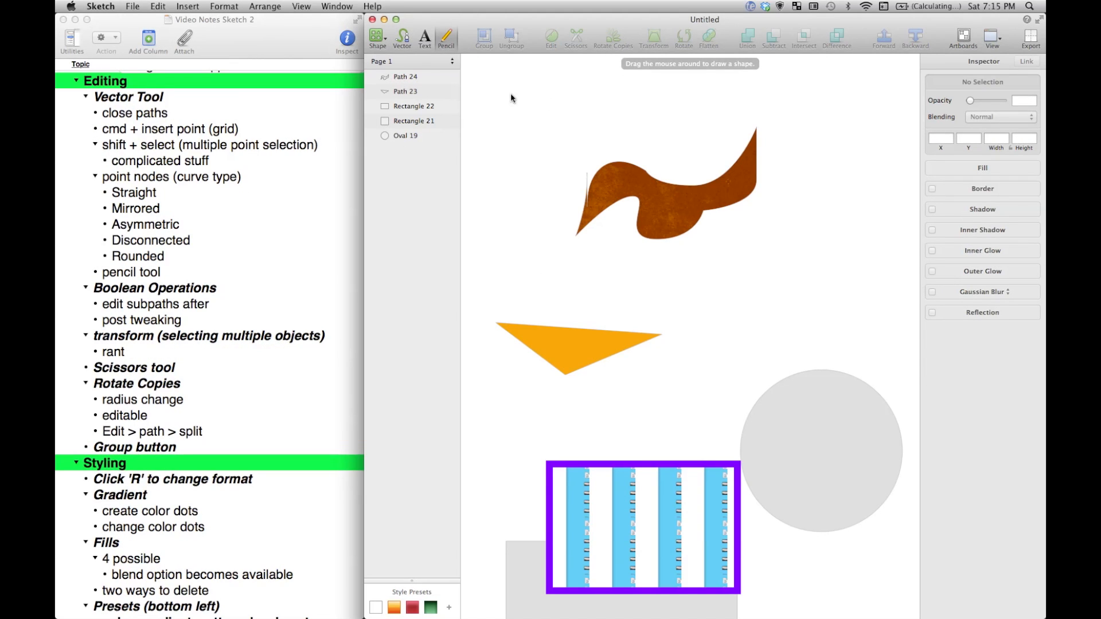
pyautogui.moveTo(479, 82)
pyautogui.mouseDown()
pyautogui.moveTo(496, 118)
pyautogui.moveTo(554, 129)
pyautogui.moveTo(600, 96)
pyautogui.moveTo(662, 131)
pyautogui.moveTo(601, 152)
pyautogui.moveTo(514, 53)
pyautogui.moveTo(490, 65)
pyautogui.moveTo(489, 94)
pyautogui.mouseUp()
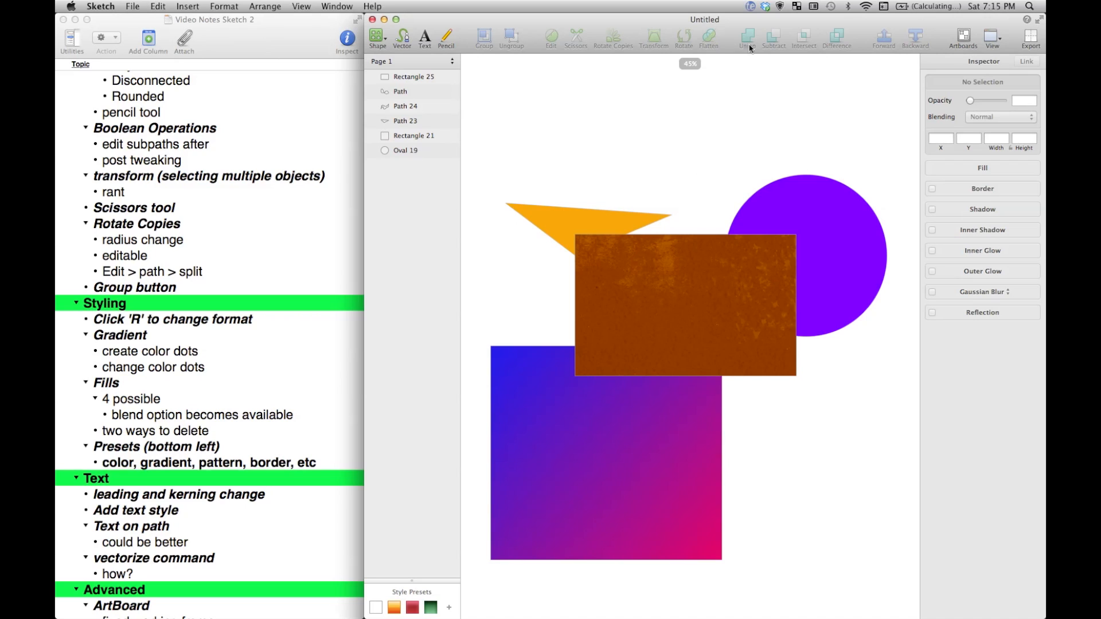
# Try a Union of the brown rectangle and the purple circle lying beneath it, and undo the result
pyautogui.moveTo(737, 167); pyautogui.dragTo(842, 389)
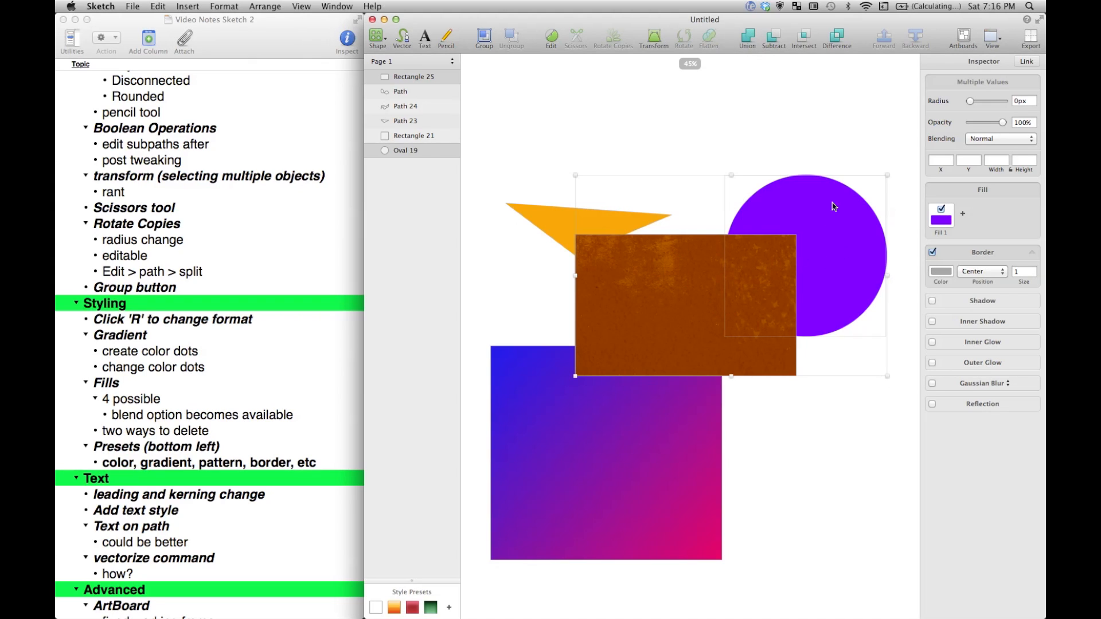
pyautogui.click(747, 39)
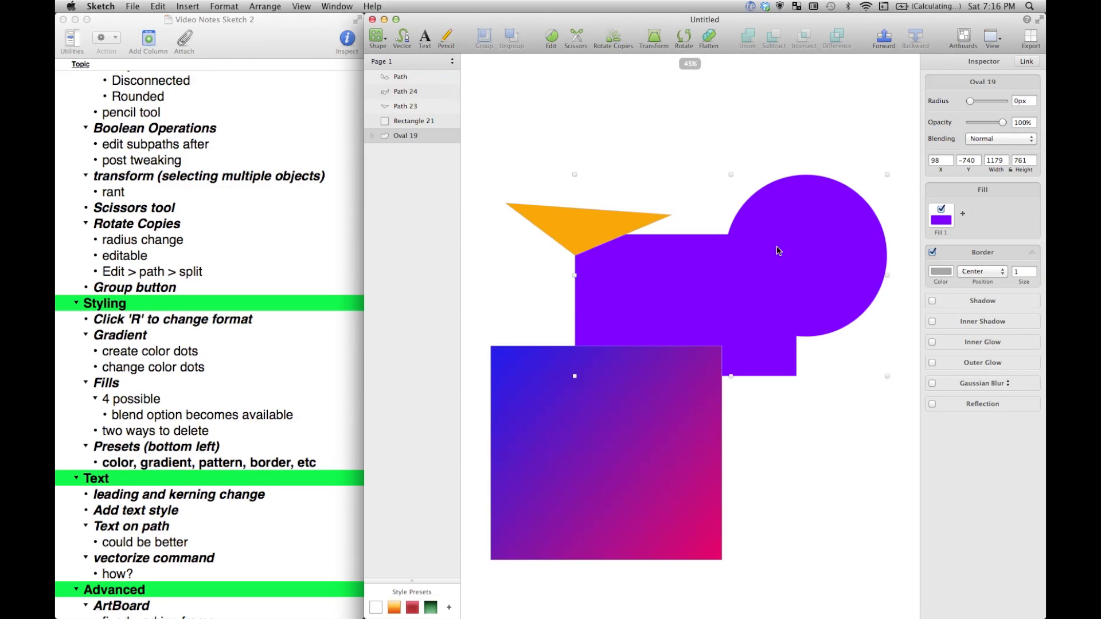
pyautogui.press('super+z')
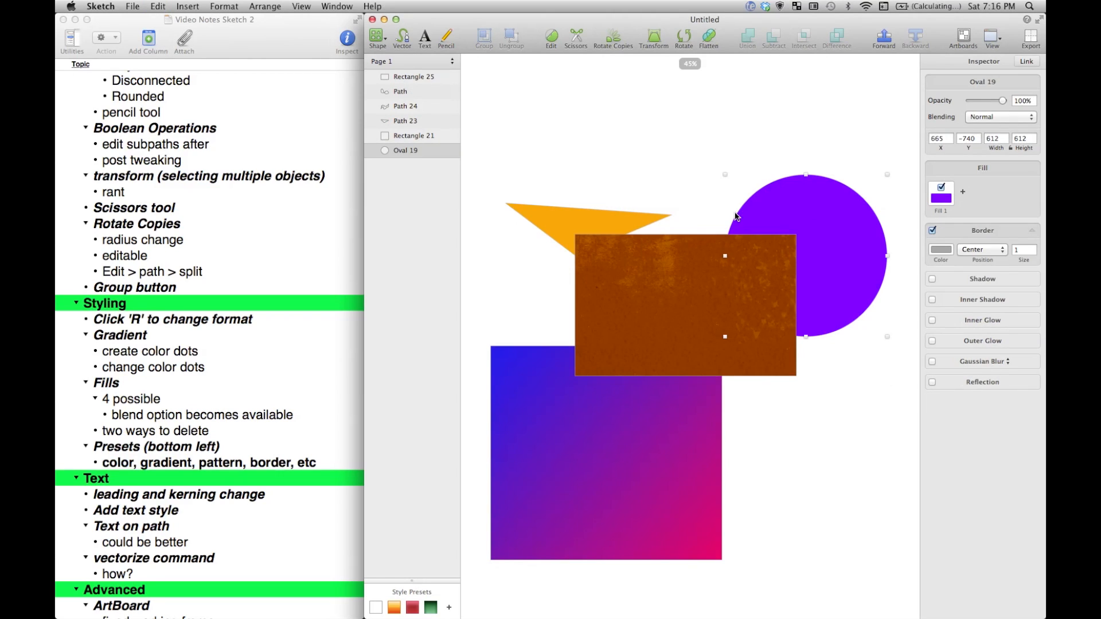
# Bring the purple circle in front of the brown rectangle, unite both shapes with Union, and deselect the result
pyautogui.click(883, 38)
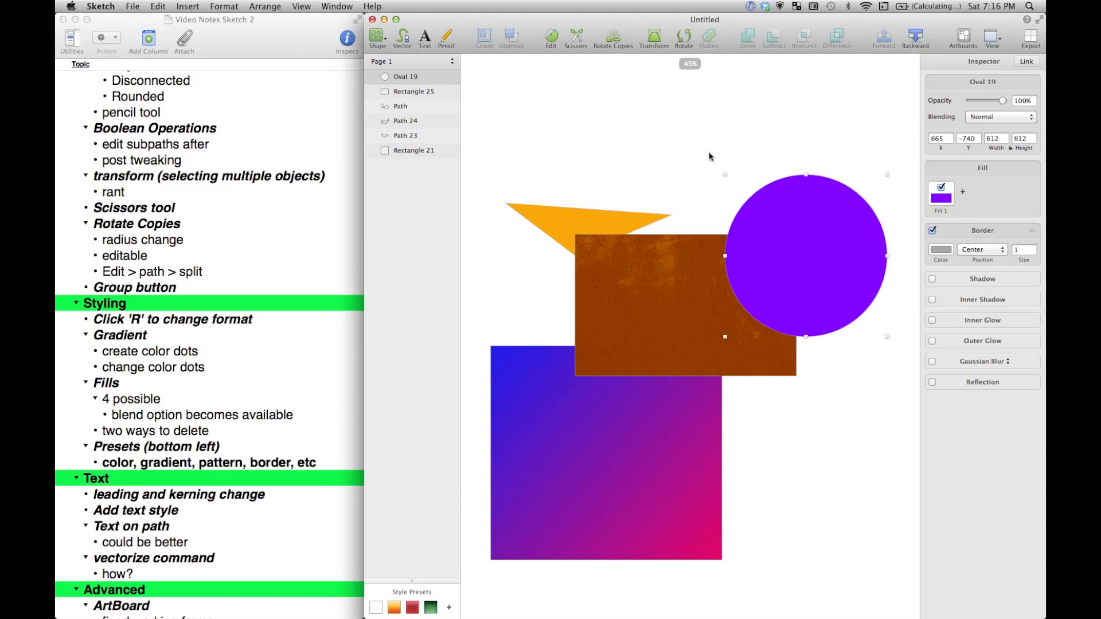
pyautogui.moveTo(694, 138); pyautogui.dragTo(819, 271)
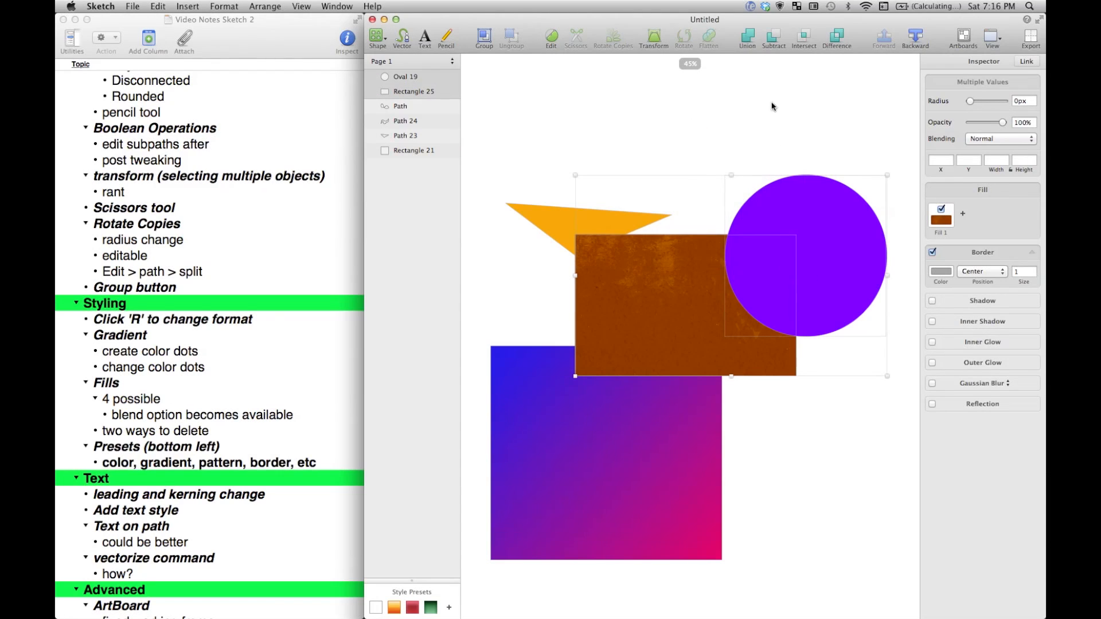
pyautogui.click(746, 37)
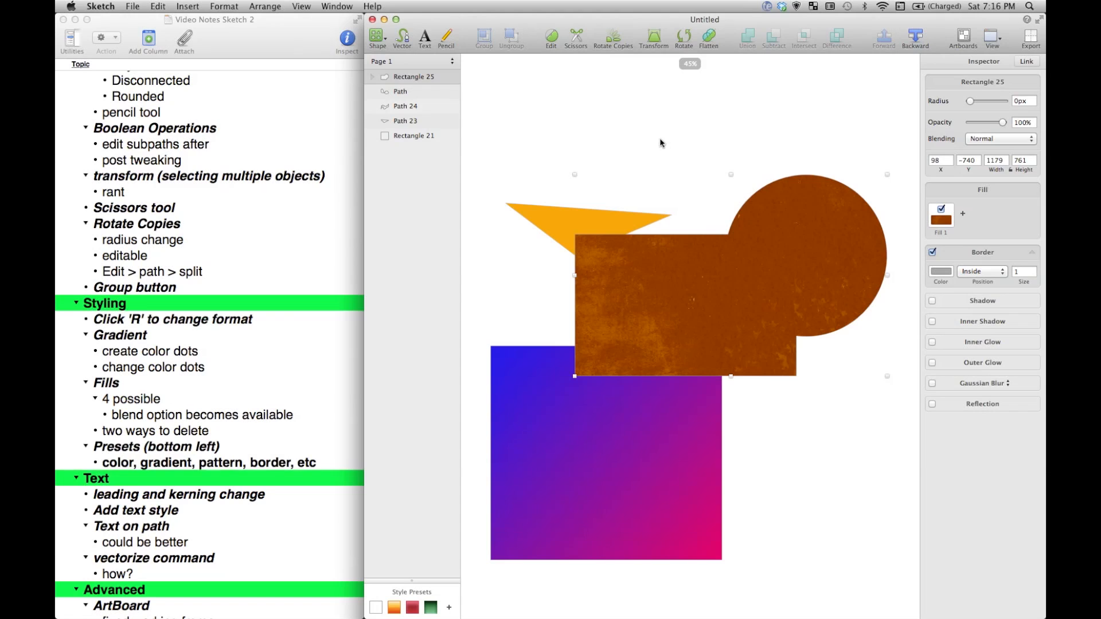
pyautogui.click(566, 143)
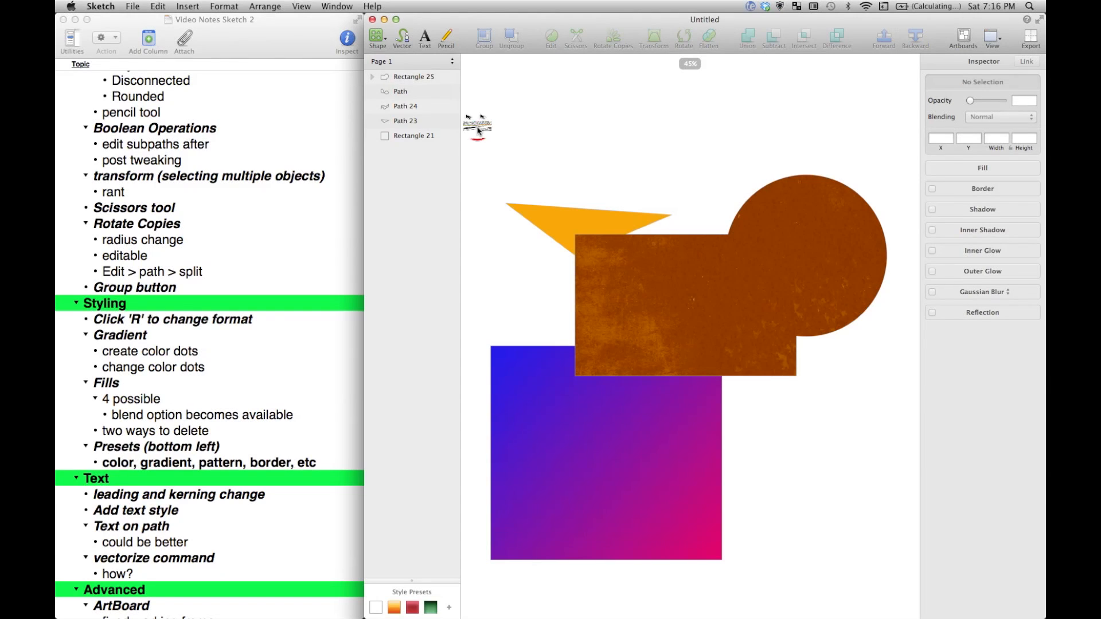
# Unite the orange triangle, the brown combined shape and the gradient square with Union, and expand the resulting layer to its subpaths
pyautogui.moveTo(478, 130); pyautogui.dragTo(773, 509)
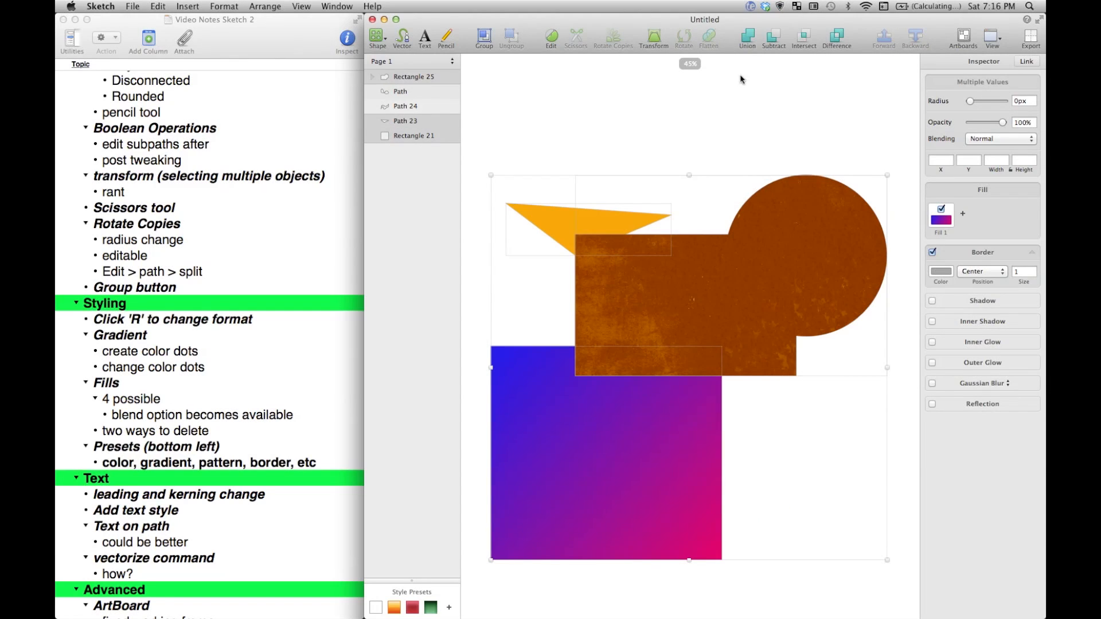
pyautogui.click(749, 36)
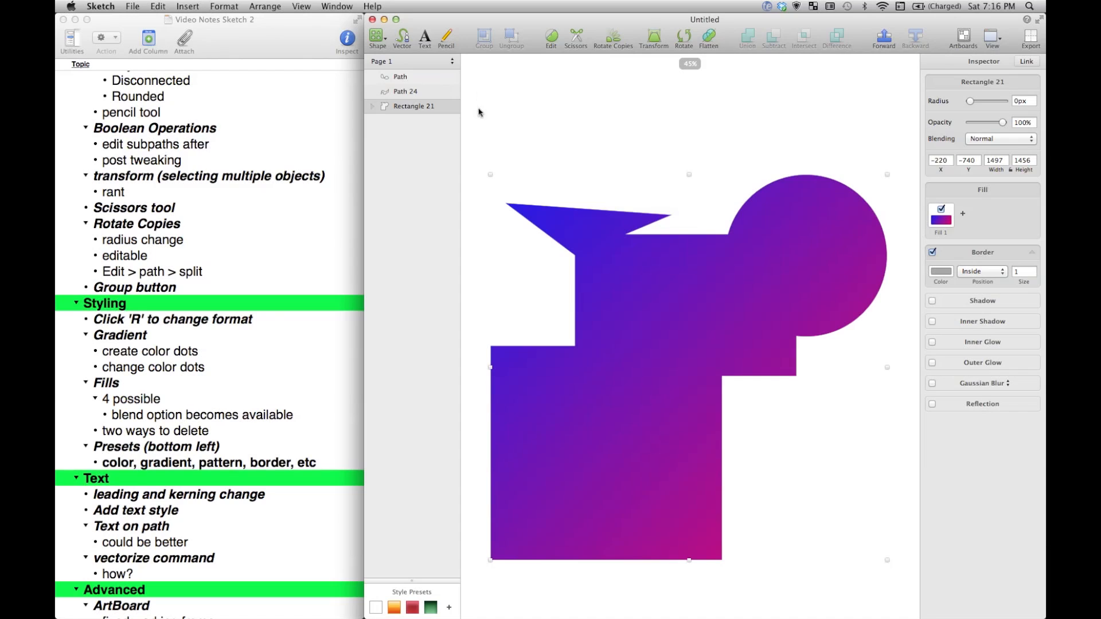
pyautogui.click(371, 108)
pyautogui.click(371, 108)
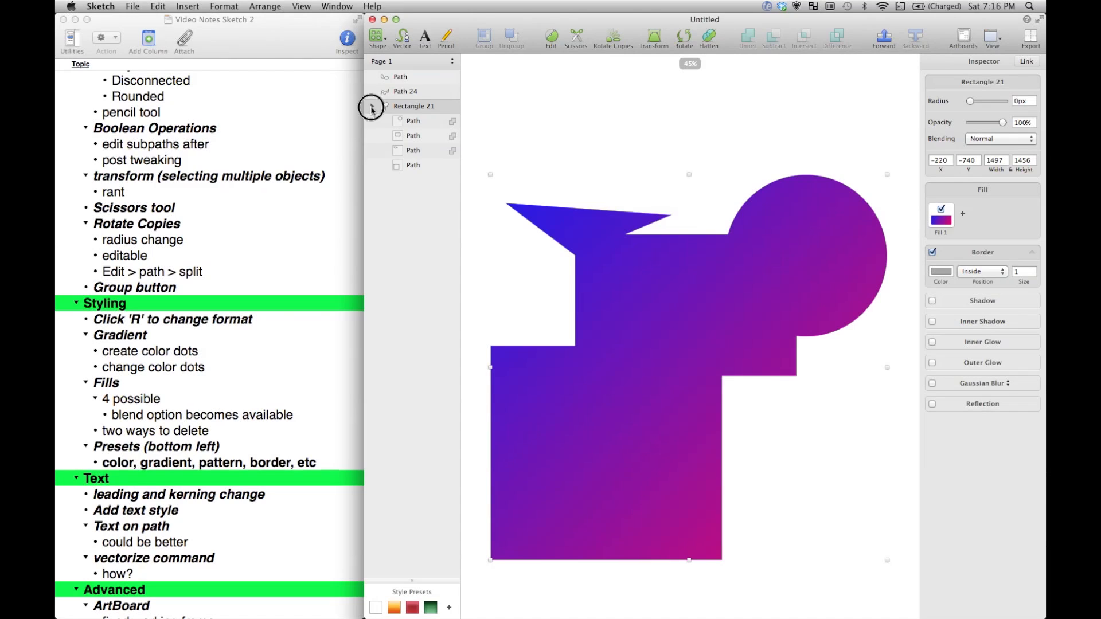
pyautogui.click(372, 108)
# Stretch the middle rectangle's subpath downward to a height of about 843 px inside the combined shape
pyautogui.click(404, 136)
pyautogui.click(411, 122)
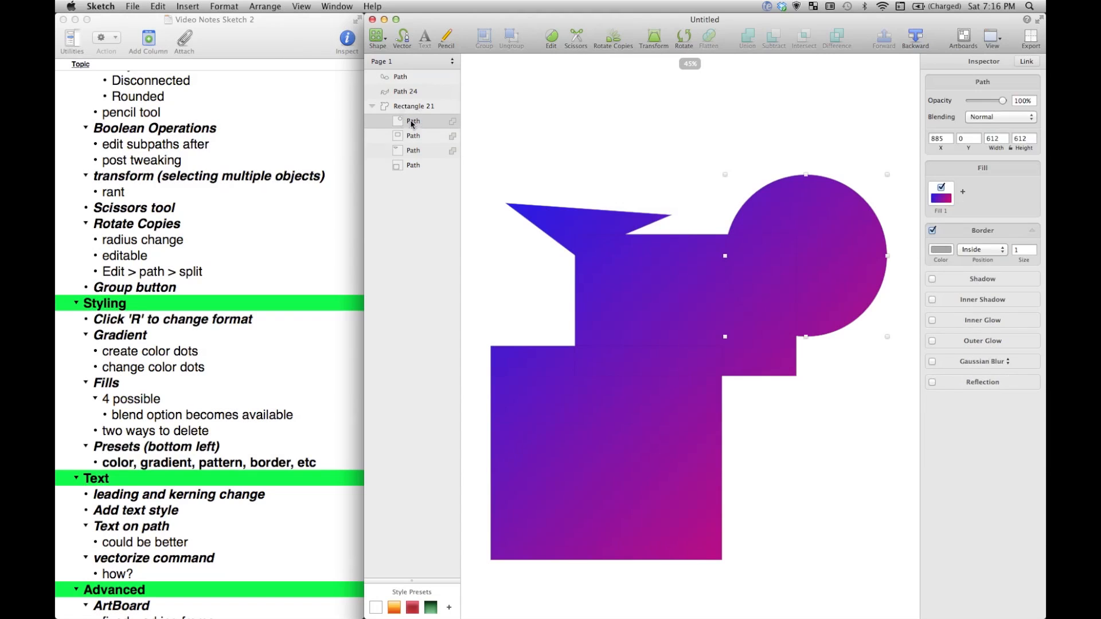
pyautogui.click(411, 135)
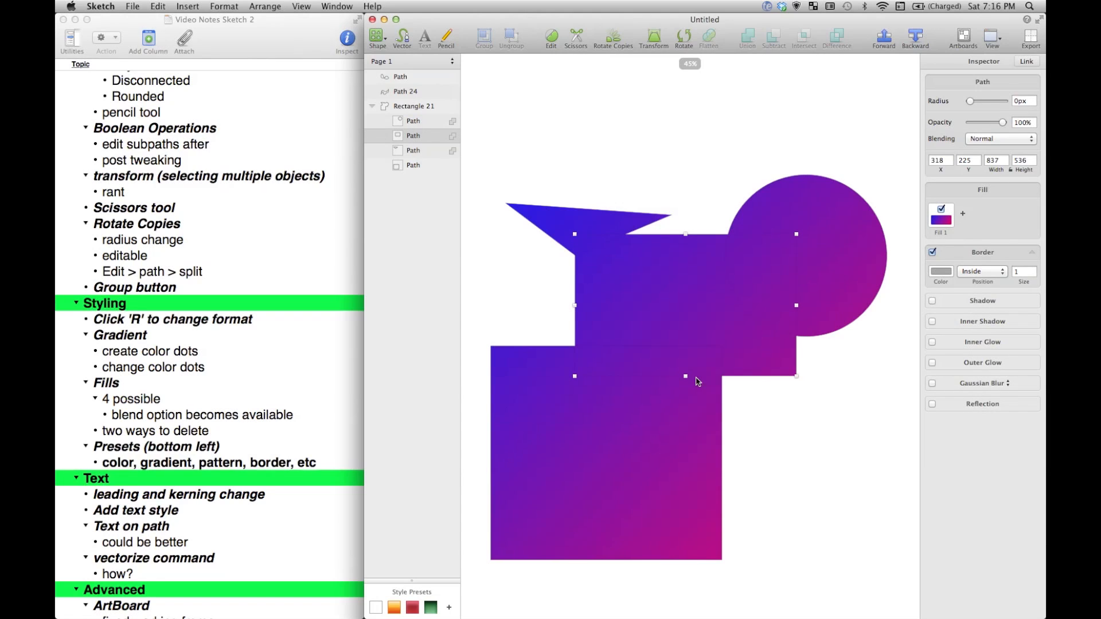
pyautogui.moveTo(686, 376); pyautogui.dragTo(685, 458)
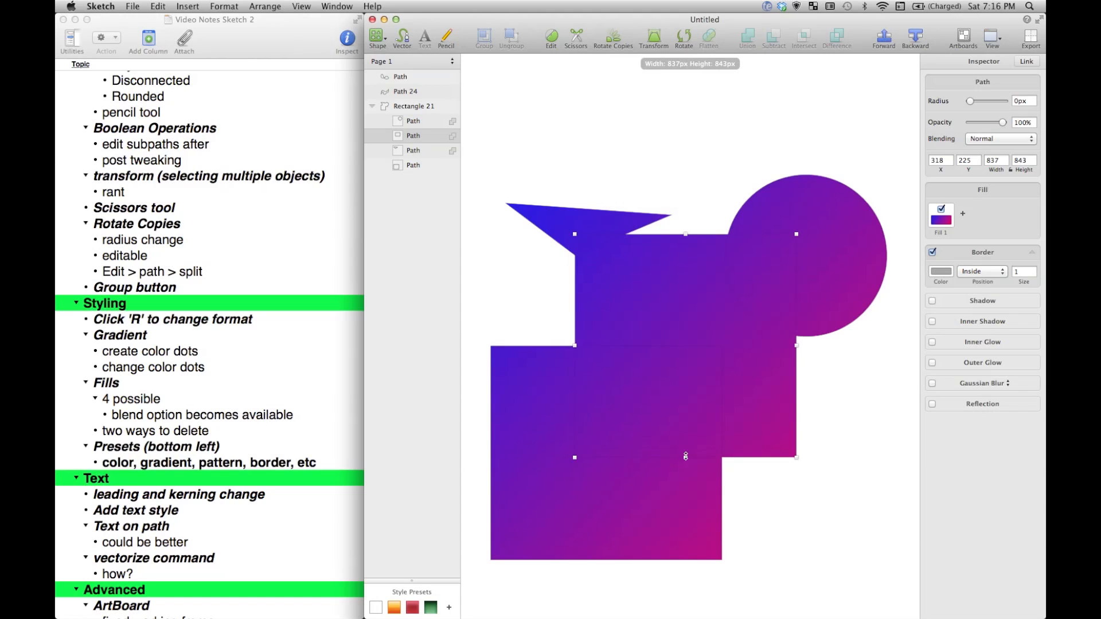
# Narrow the large lower square's subpath by moving its left edge well to the right, and leave subpath editing
pyautogui.click(404, 150)
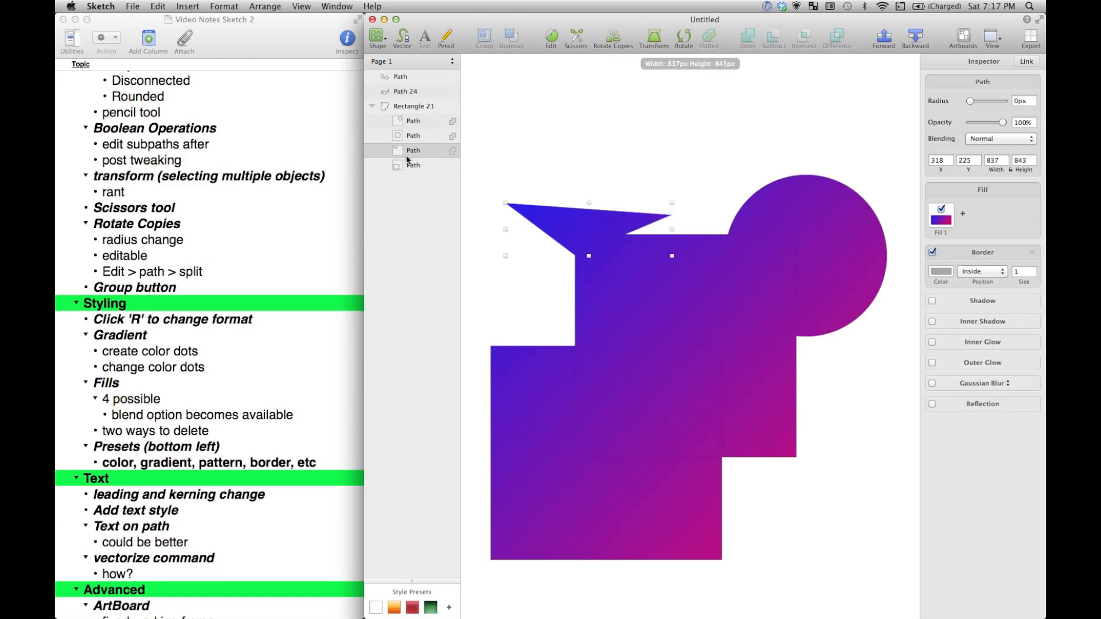
pyautogui.click(408, 165)
pyautogui.moveTo(496, 448); pyautogui.dragTo(627, 446)
pyautogui.click(458, 397)
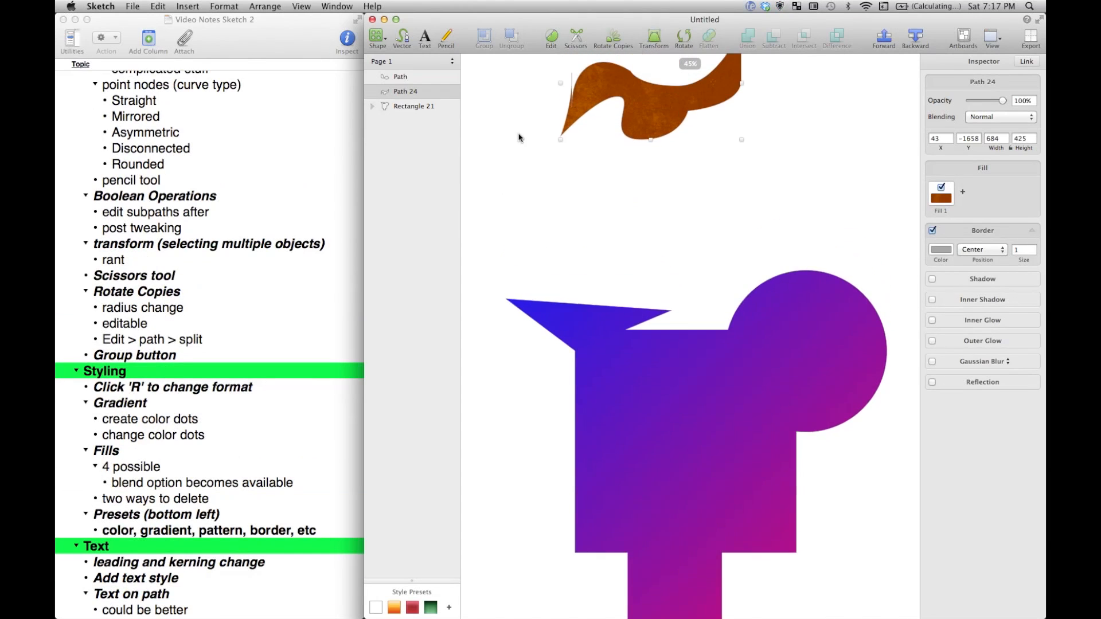
# Use the Scissors tool on the wavy brown path to cut away the curved segment along its lower-right bulge
pyautogui.scroll(5, 519, 138)
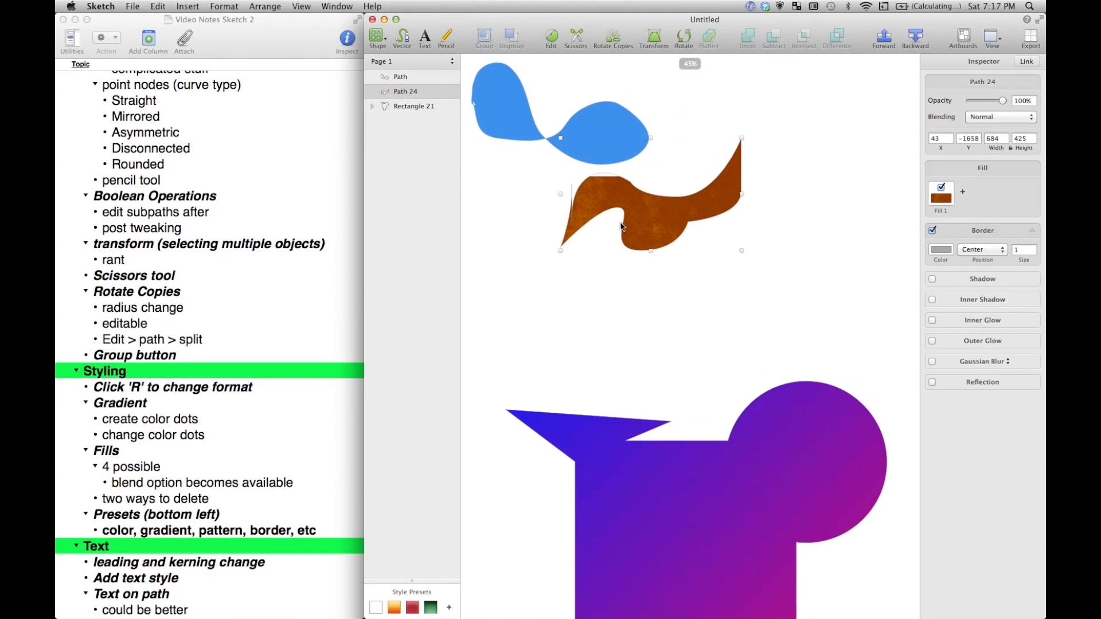
pyautogui.scroll(5, 655, 216)
pyautogui.scroll(-3, 656, 212)
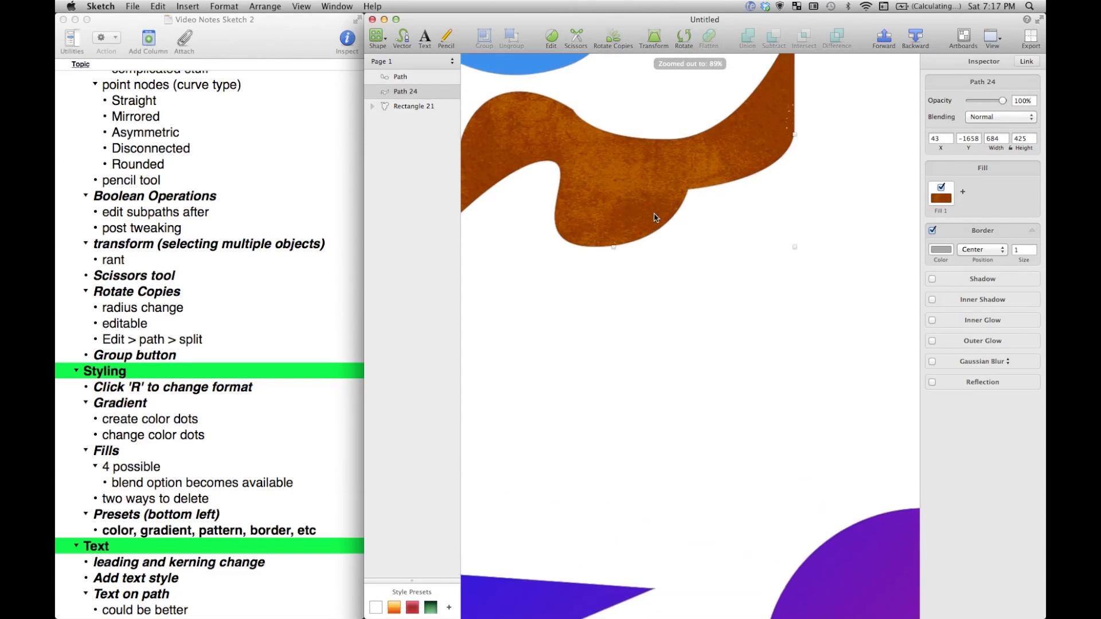
pyautogui.doubleClick(609, 175)
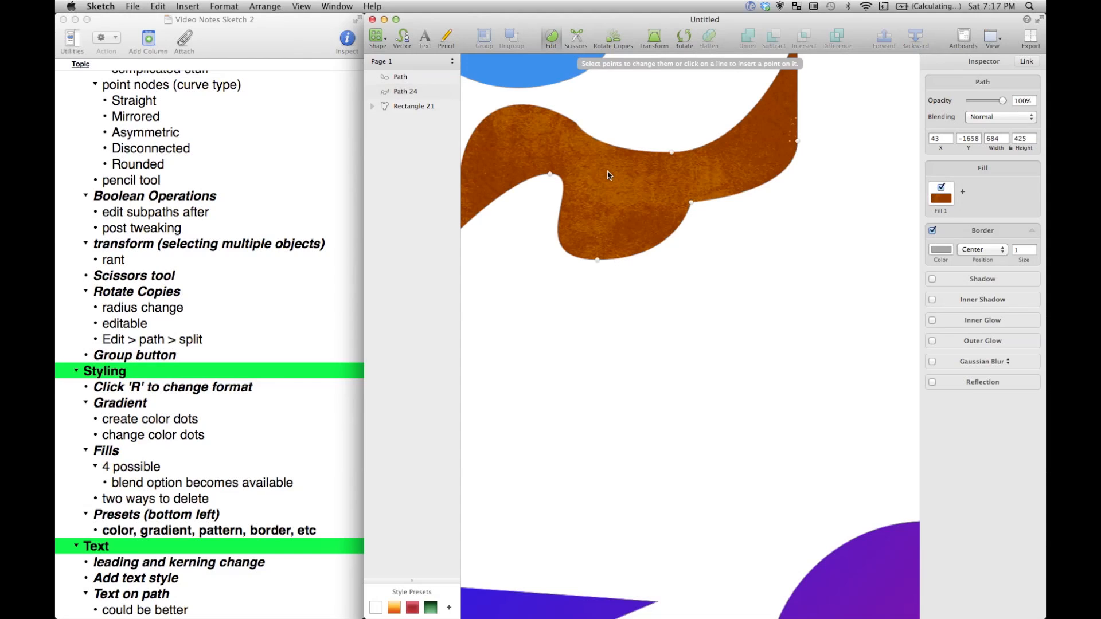
pyautogui.click(575, 39)
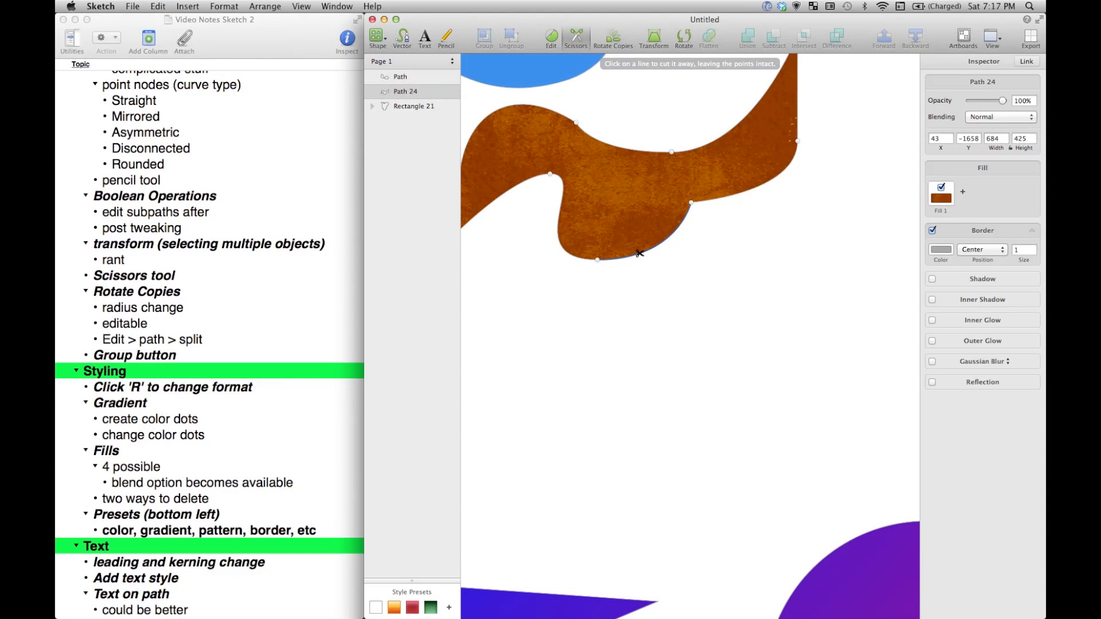
pyautogui.scroll(-2, 640, 253)
pyautogui.press('super+plus')
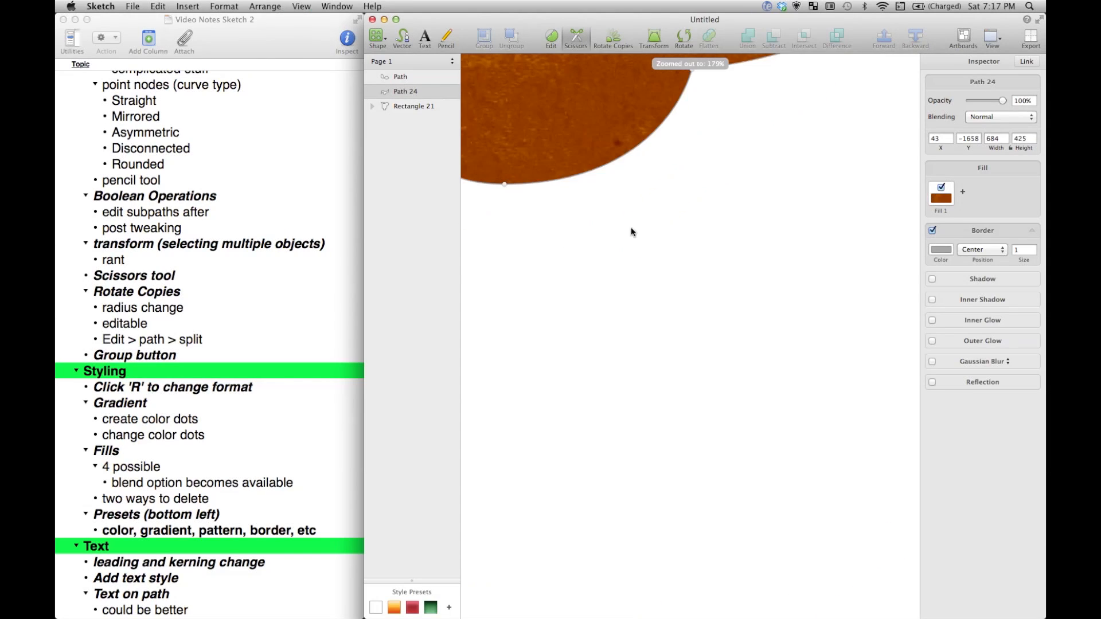
pyautogui.click(601, 166)
# Cut away the remaining curve of the bulge, the lower-left curve and the left edge segment of the brown path with Scissors
pyautogui.scroll(5, 611, 187)
pyautogui.hscroll(-5, 611, 188)
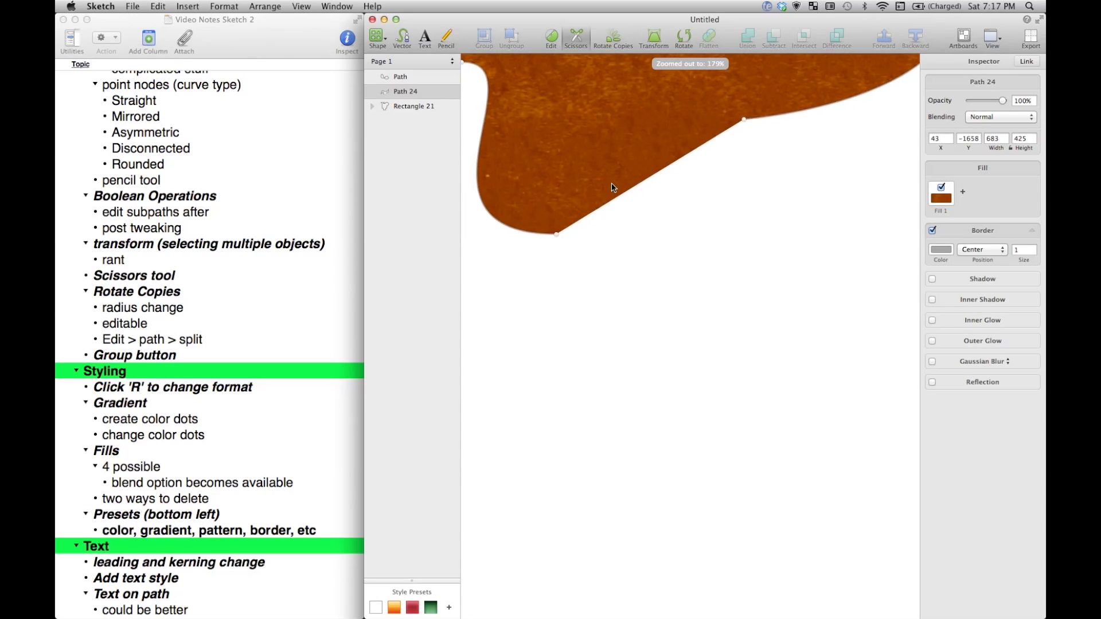
pyautogui.click(546, 197)
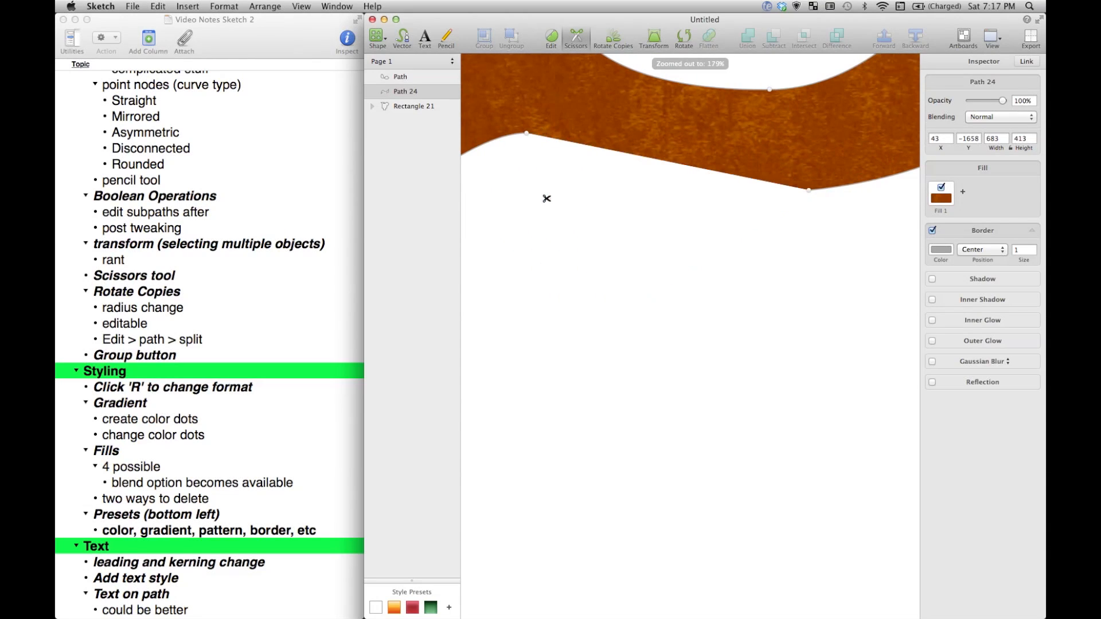
pyautogui.scroll(5, 550, 207)
pyautogui.press('super+minus')
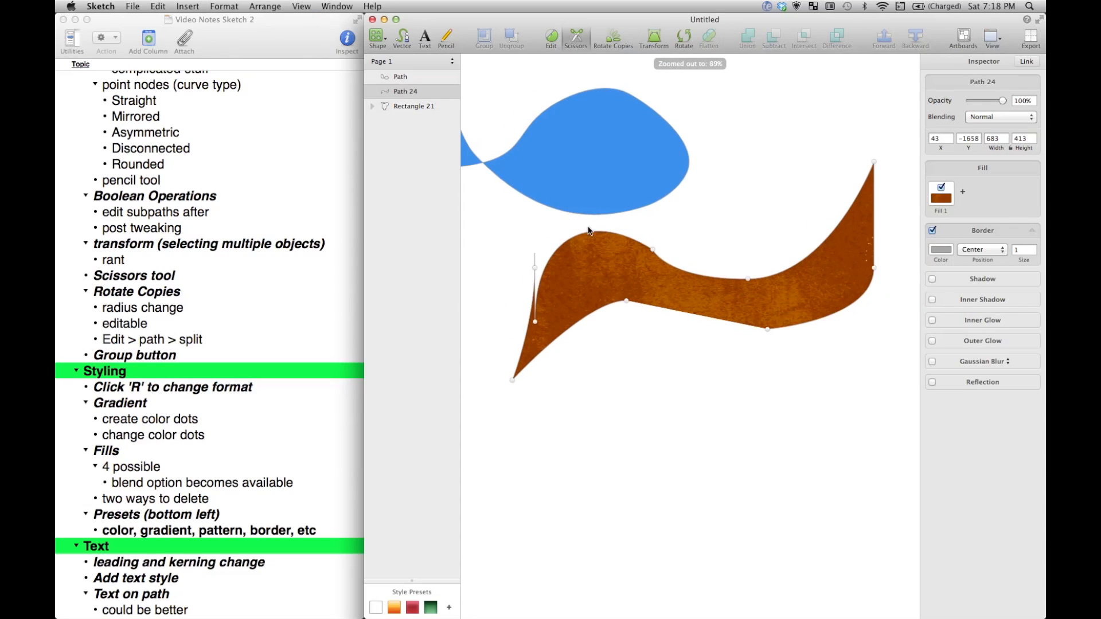
pyautogui.click(584, 318)
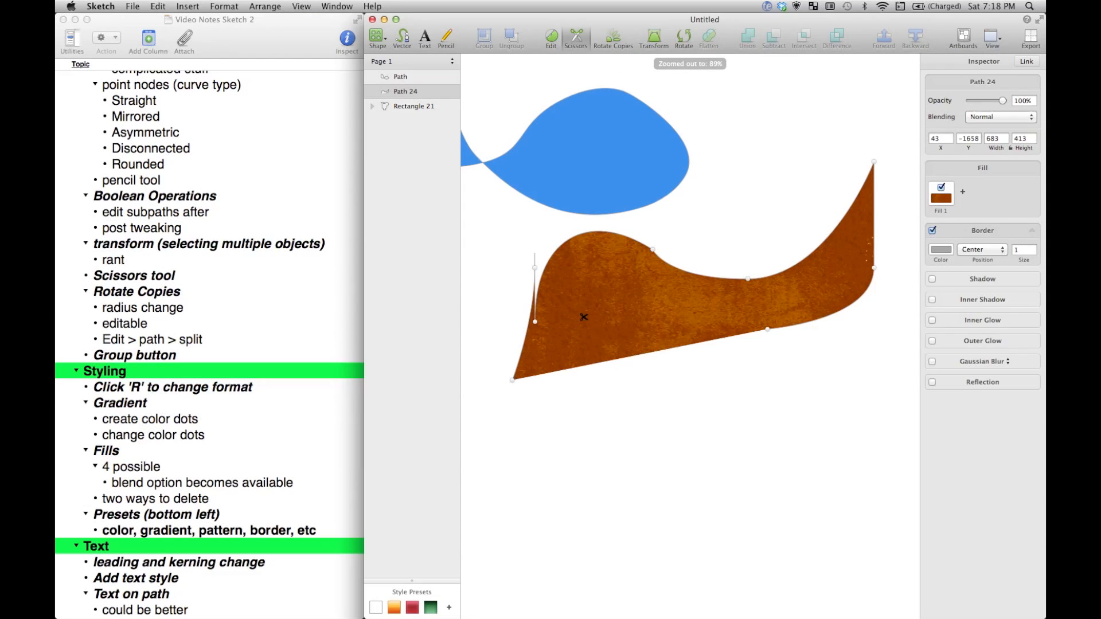
pyautogui.click(523, 345)
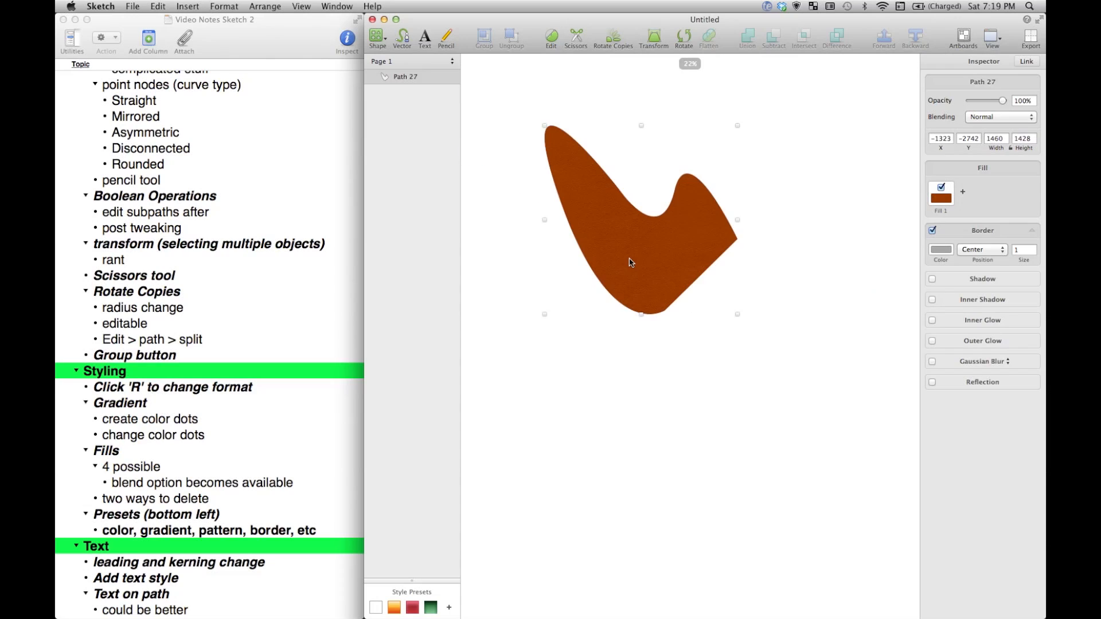
# Apply Rotate Copies to the brown freeform shape to make a ring of six shapes around a centre point
pyautogui.click(517, 247)
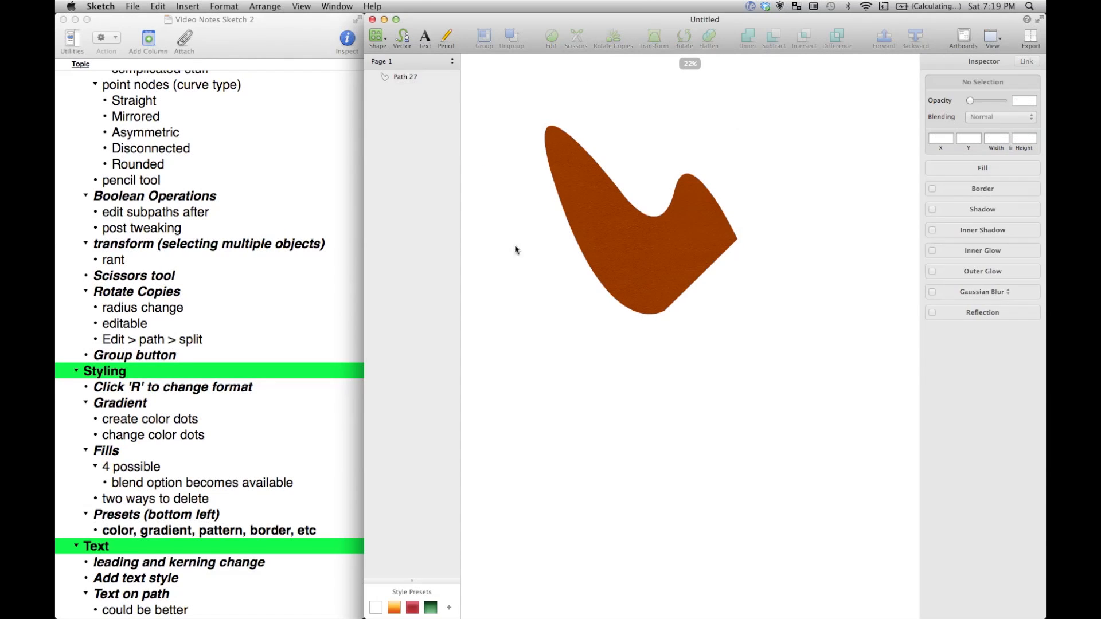
pyautogui.click(628, 233)
pyautogui.click(609, 42)
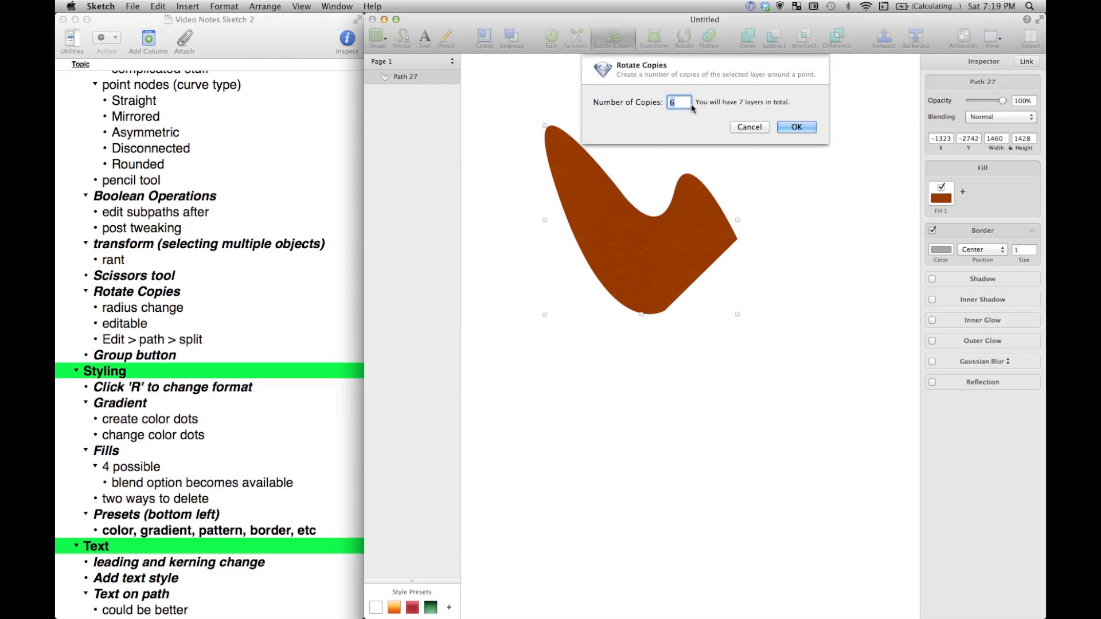
pyautogui.press('Return')
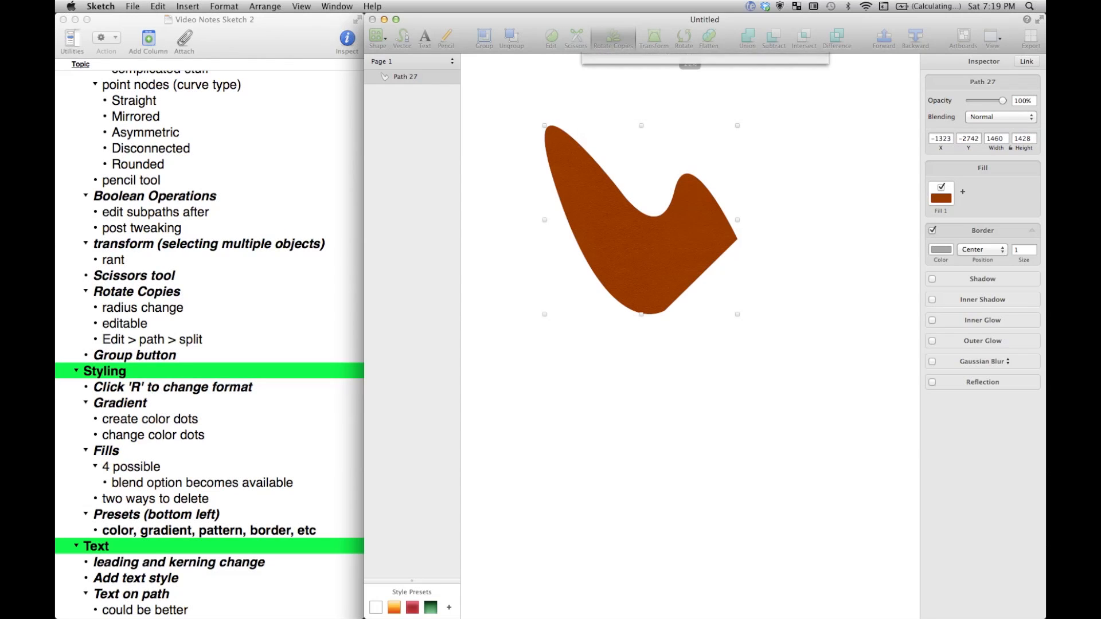
pyautogui.press('super+minus')
pyautogui.press('super+minus')
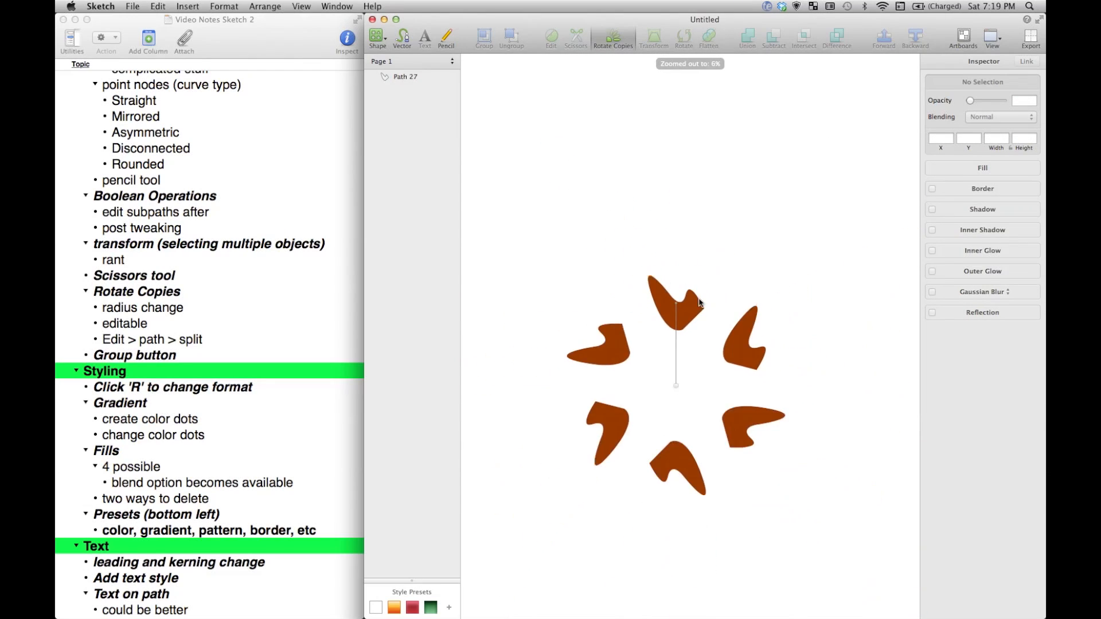
pyautogui.press('super+plus')
pyautogui.scroll(-2, 699, 353)
pyautogui.scroll(-2, 688, 352)
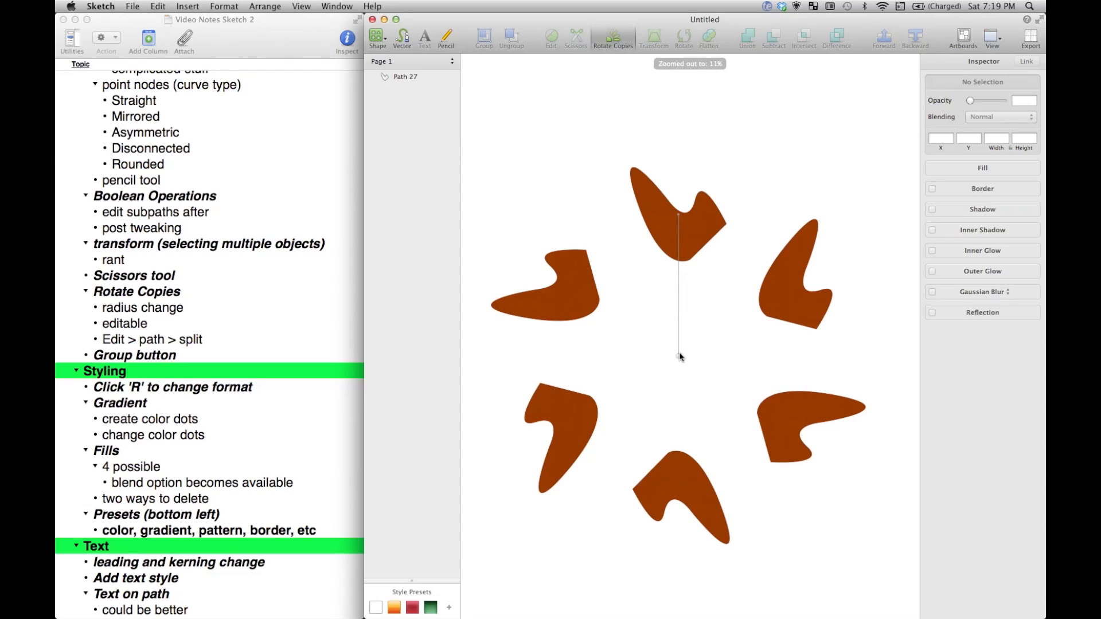
# Move the rotation centre up past the original shape until the copies form a tight pinwheel, and finish with nothing selected
pyautogui.moveTo(677, 356); pyautogui.dragTo(739, 289)
pyautogui.moveTo(678, 357); pyautogui.dragTo(701, 323)
pyautogui.moveTo(677, 360); pyautogui.dragTo(639, 243)
pyautogui.click(543, 355)
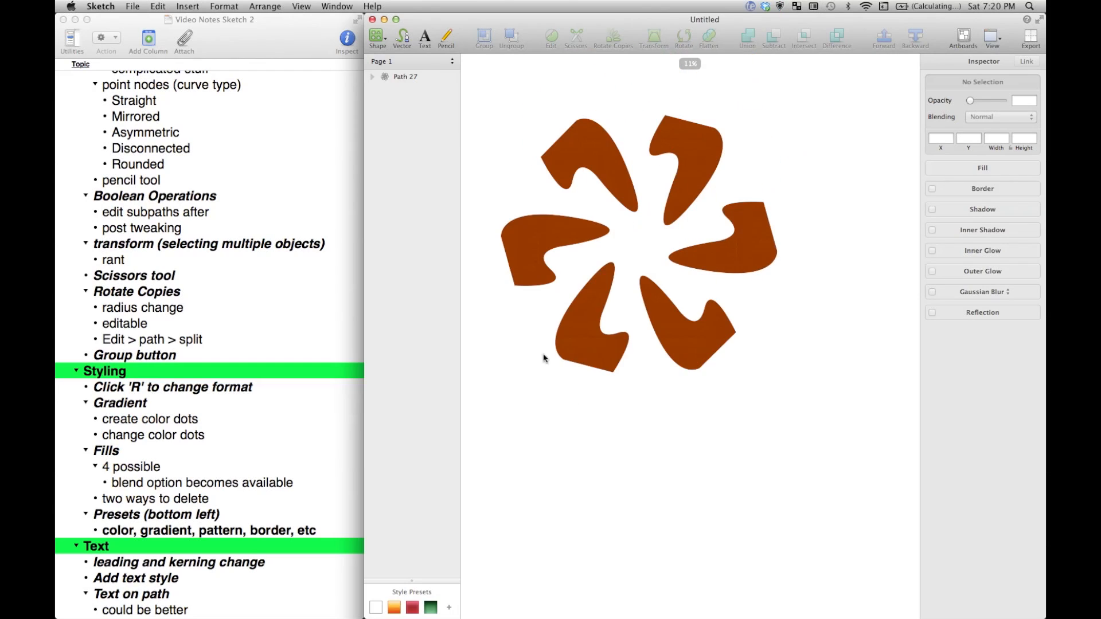
# Expand the pinwheel layer, select the upper-right copy's subpath and stretch it outward to a width of about 2835 px
pyautogui.click(604, 157)
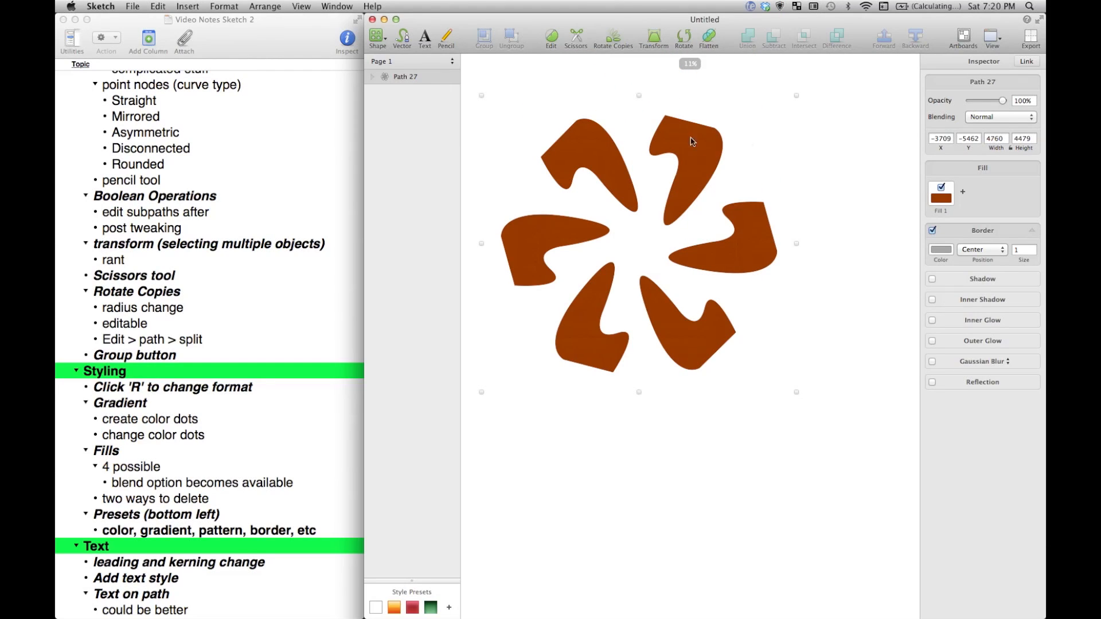
pyautogui.click(372, 78)
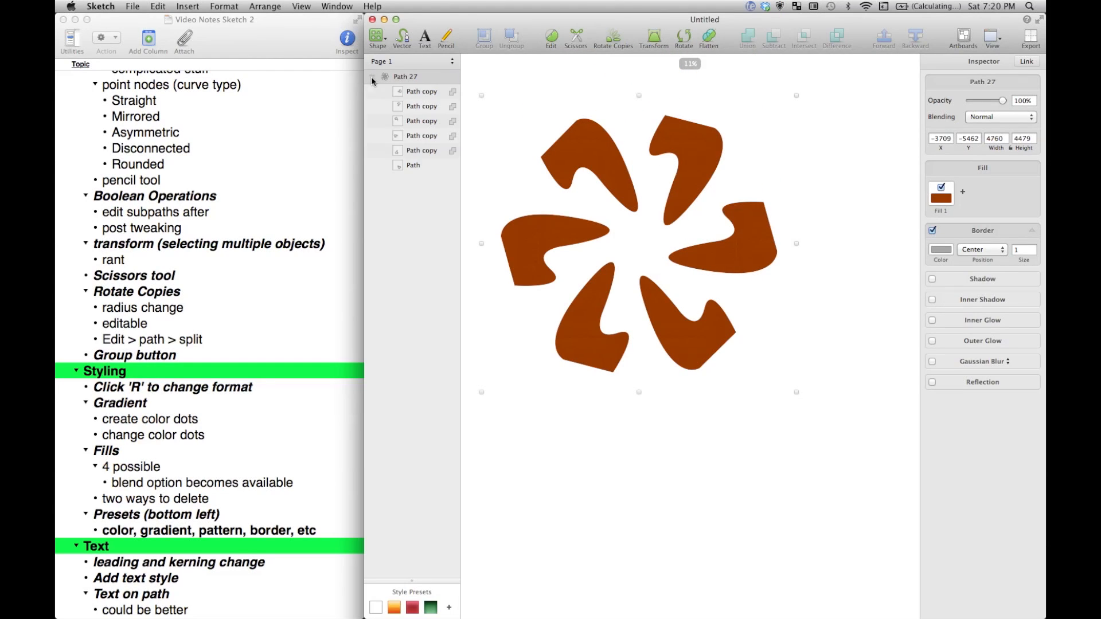
pyautogui.click(407, 108)
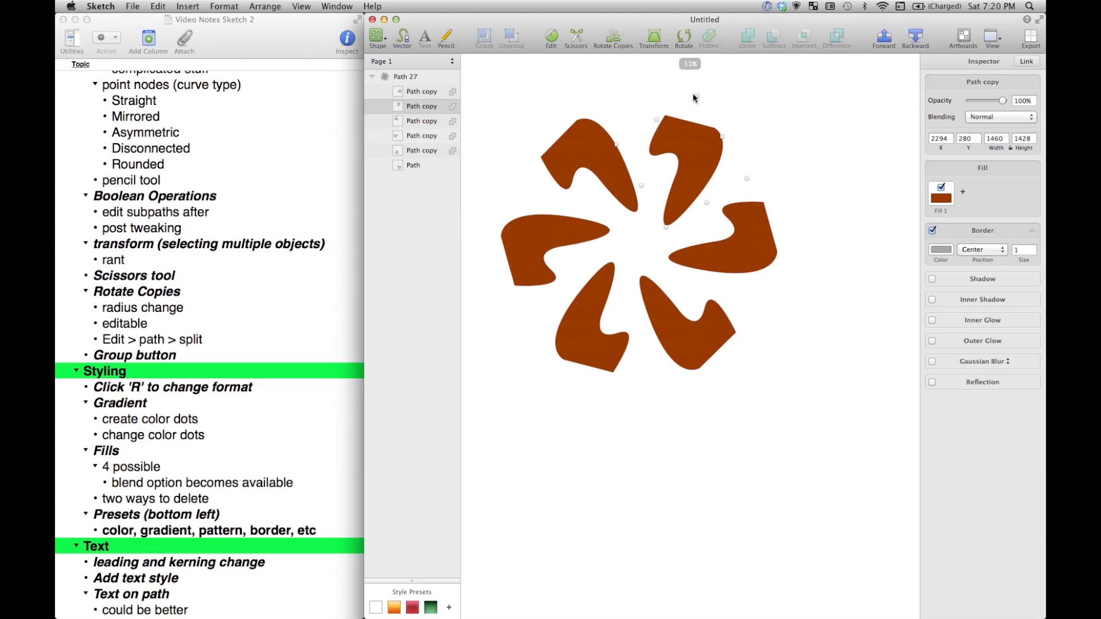
pyautogui.moveTo(657, 121); pyautogui.dragTo(578, 59)
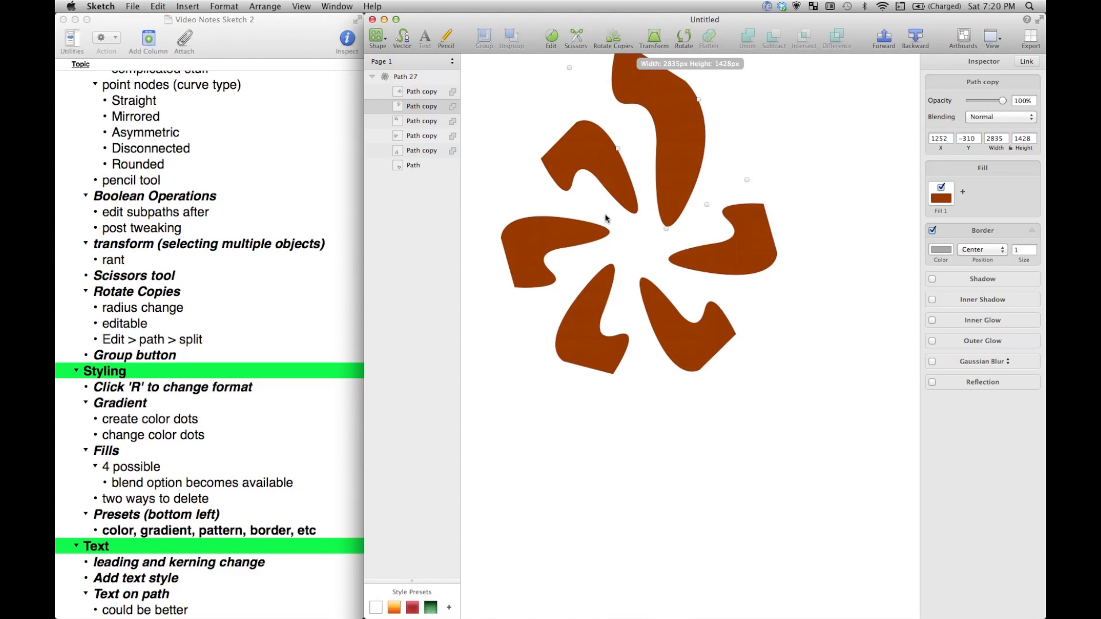
# Stretch the elongated upper subpath of the pinwheel outward to a height of about 2879 px
pyautogui.scroll(3, 607, 217)
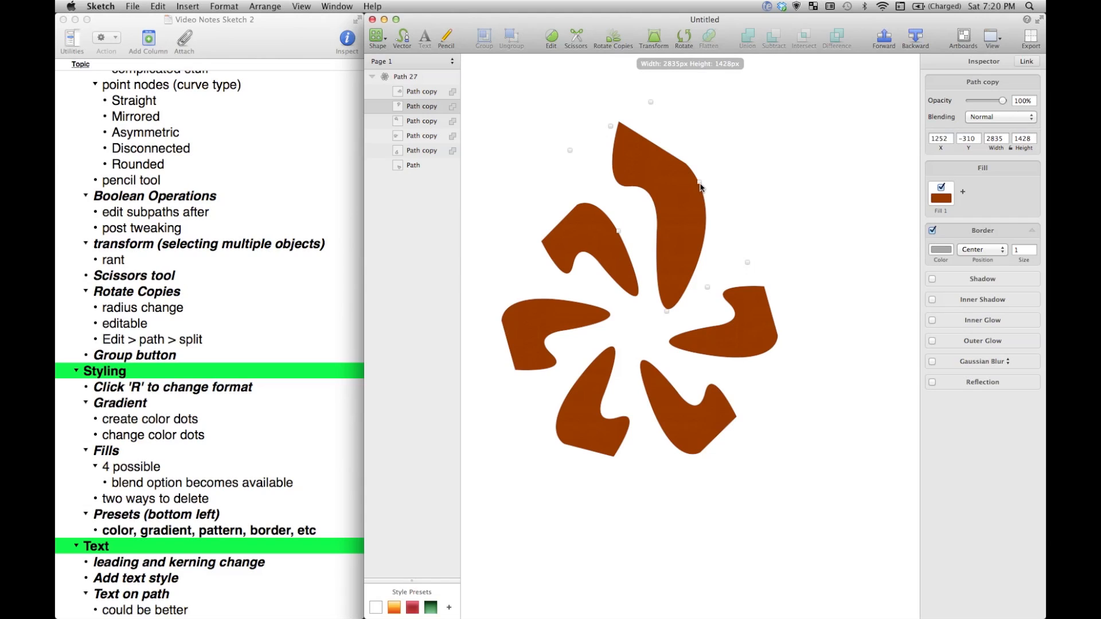
pyautogui.moveTo(698, 183); pyautogui.dragTo(796, 160)
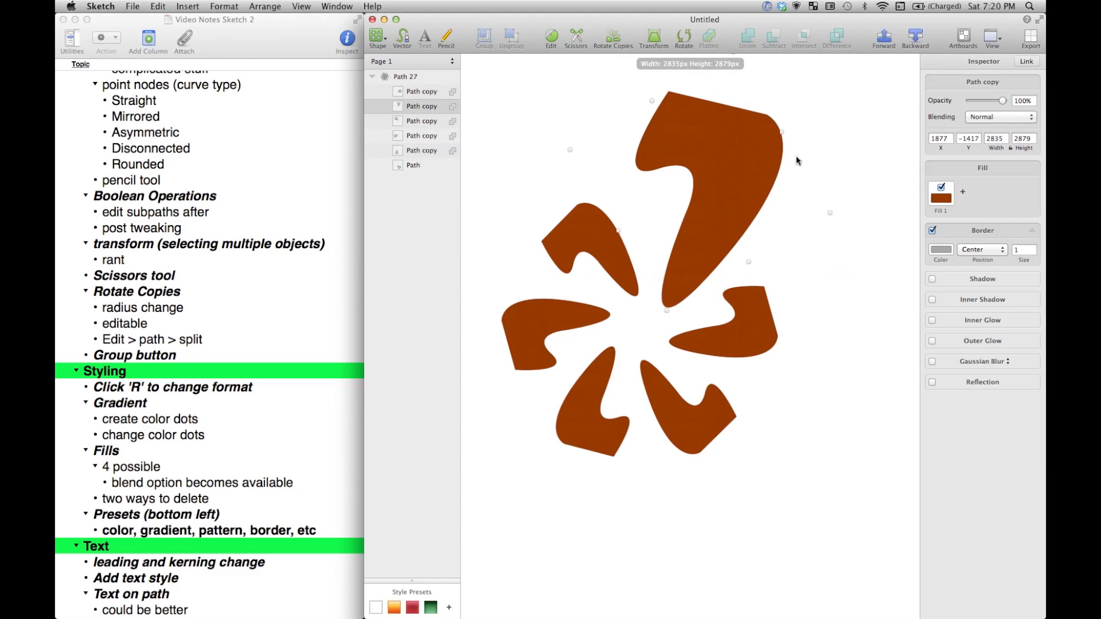
# Split the whole pinwheel layer into separate independent paths
pyautogui.click(746, 230)
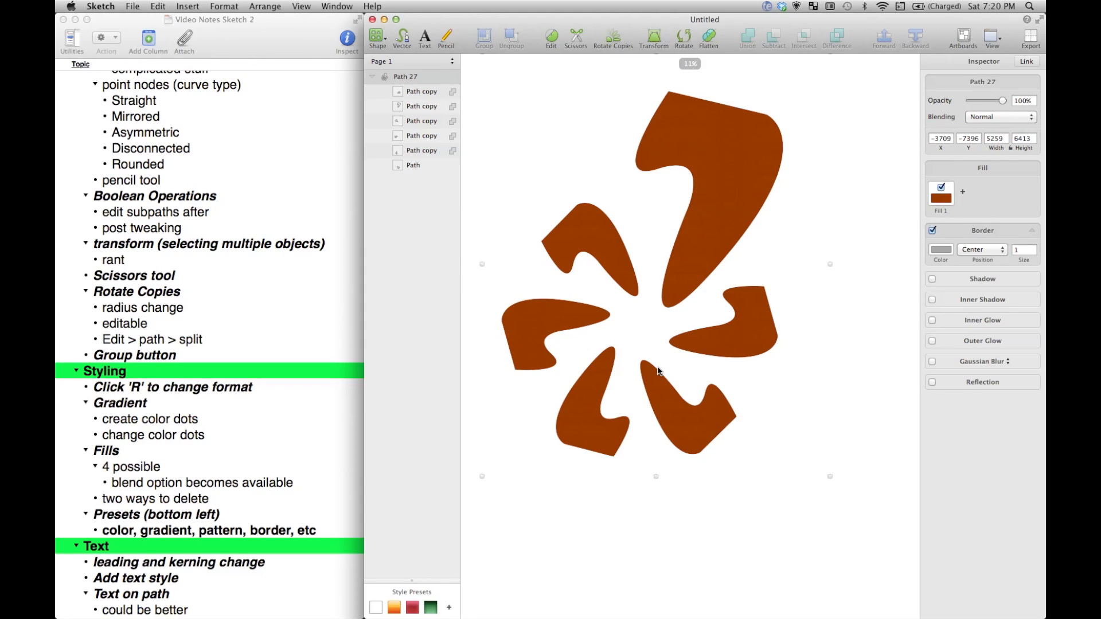
pyautogui.press('super+shift+slash')
pyautogui.write('split')
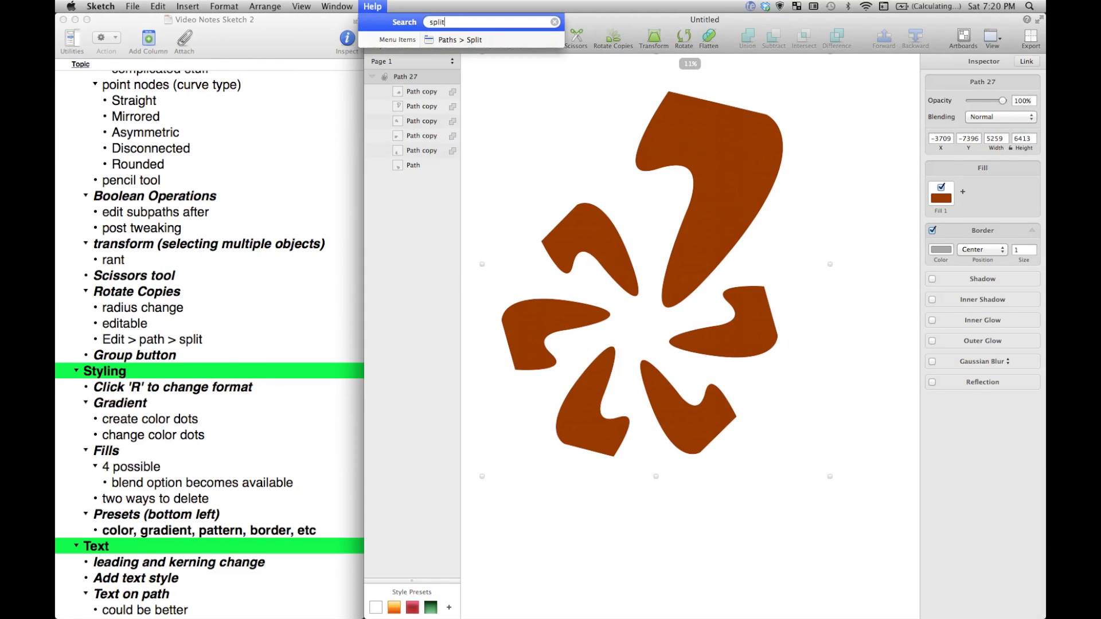
pyautogui.press('Down')
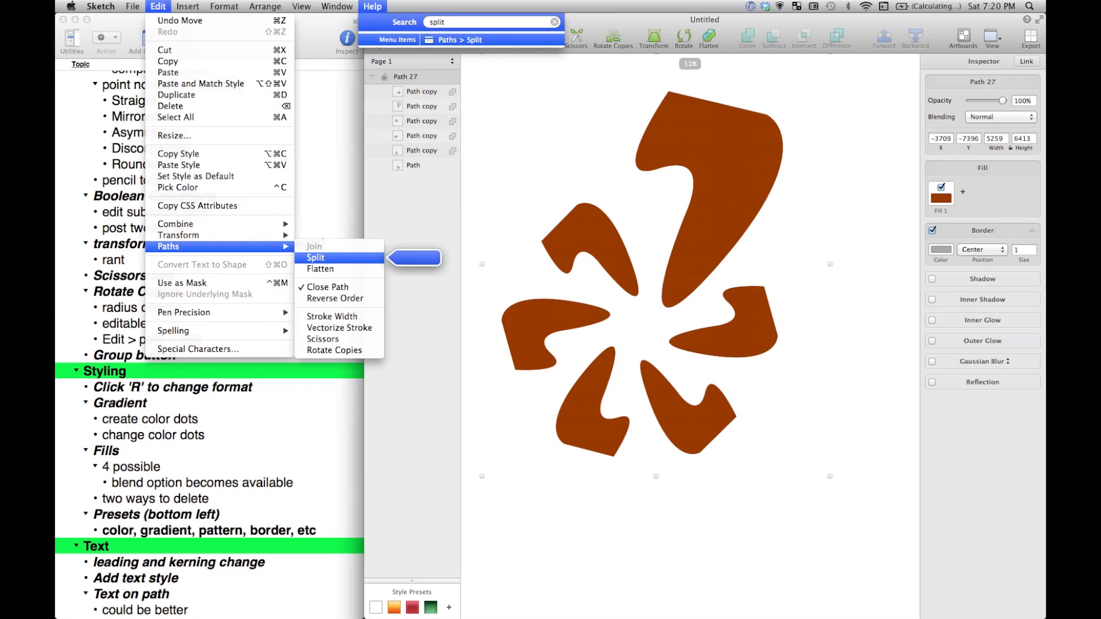
pyautogui.press('Return')
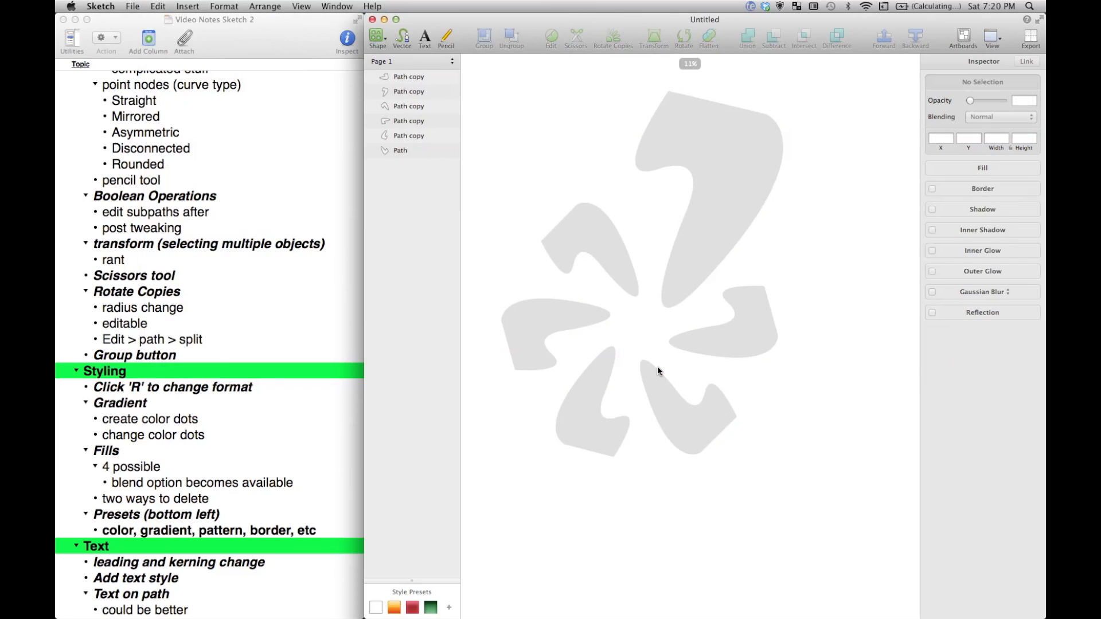
# Check that the shapes select individually, and fill only the separate left path with blue 1C299A
pyautogui.click(709, 187)
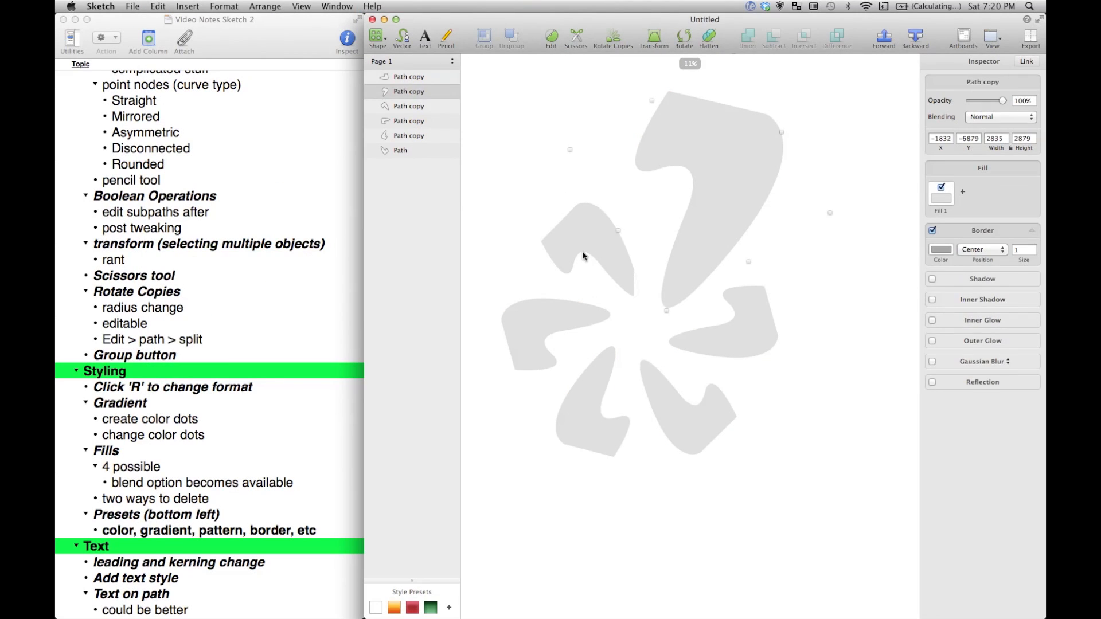
pyautogui.click(585, 257)
pyautogui.click(555, 338)
pyautogui.click(548, 318)
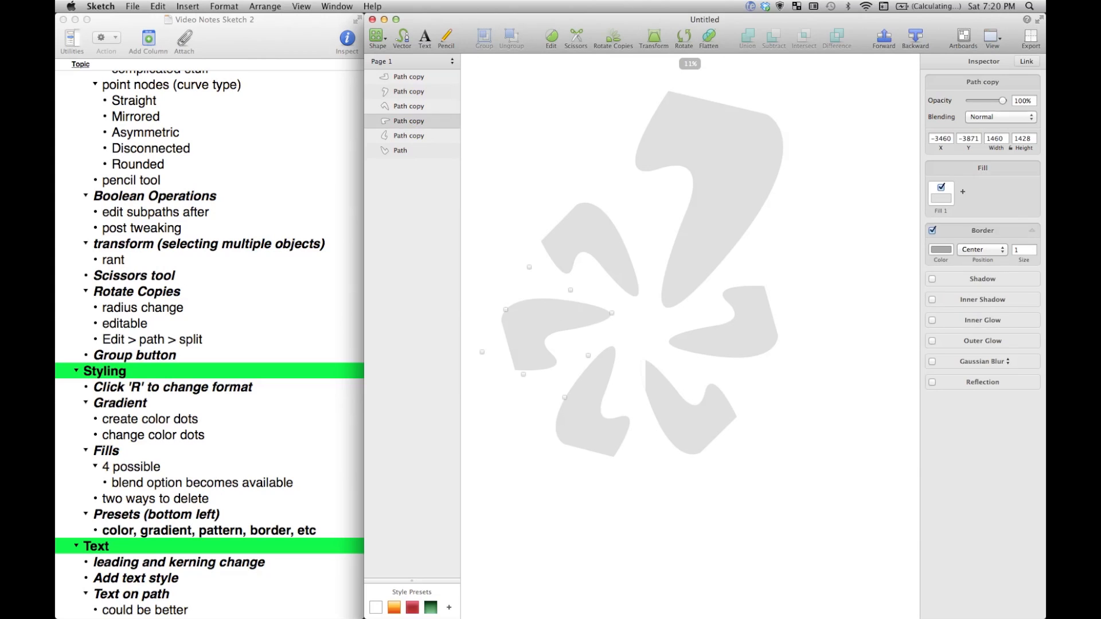
pyautogui.click(935, 203)
pyautogui.click(974, 310)
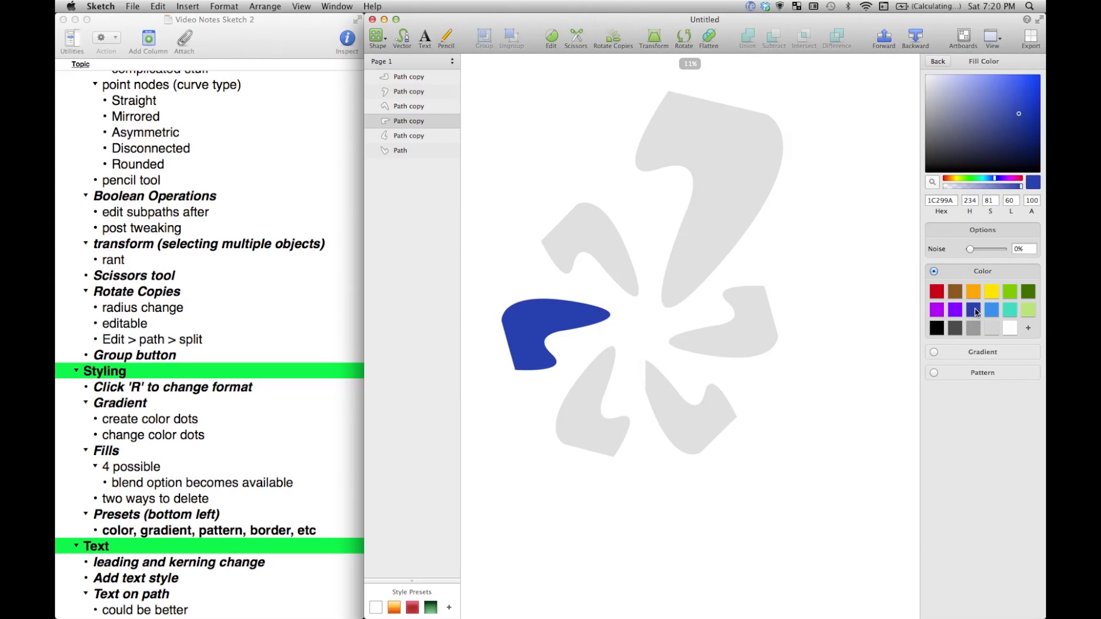
# Group all six paths and move the group slightly to about X -3562, Y -7335, leaving nothing selected
pyautogui.moveTo(475, 81)
pyautogui.mouseDown()
pyautogui.moveTo(828, 457)
pyautogui.moveTo(817, 522)
pyautogui.mouseUp()
pyautogui.click(483, 39)
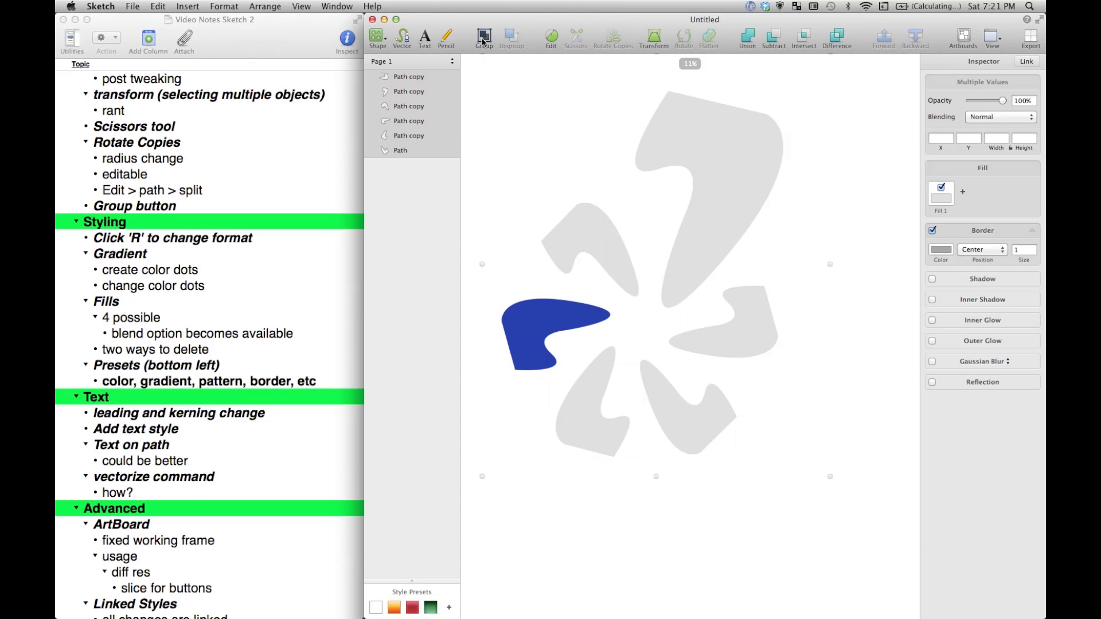
pyautogui.moveTo(714, 190)
pyautogui.mouseDown()
pyautogui.moveTo(883, 269)
pyautogui.moveTo(740, 317)
pyautogui.moveTo(724, 198)
pyautogui.mouseUp()
pyautogui.click(811, 286)
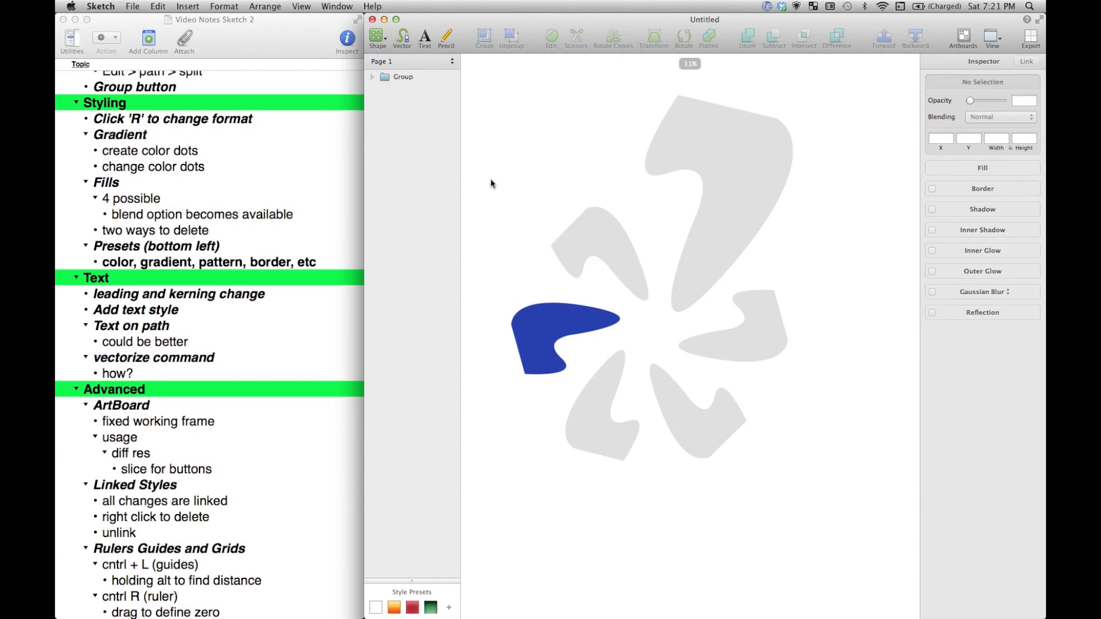
# Ungroup the pinwheel into its separate paths and clear the selection
pyautogui.scroll(10, 274, 143)
pyautogui.scroll(-5, 271, 142)
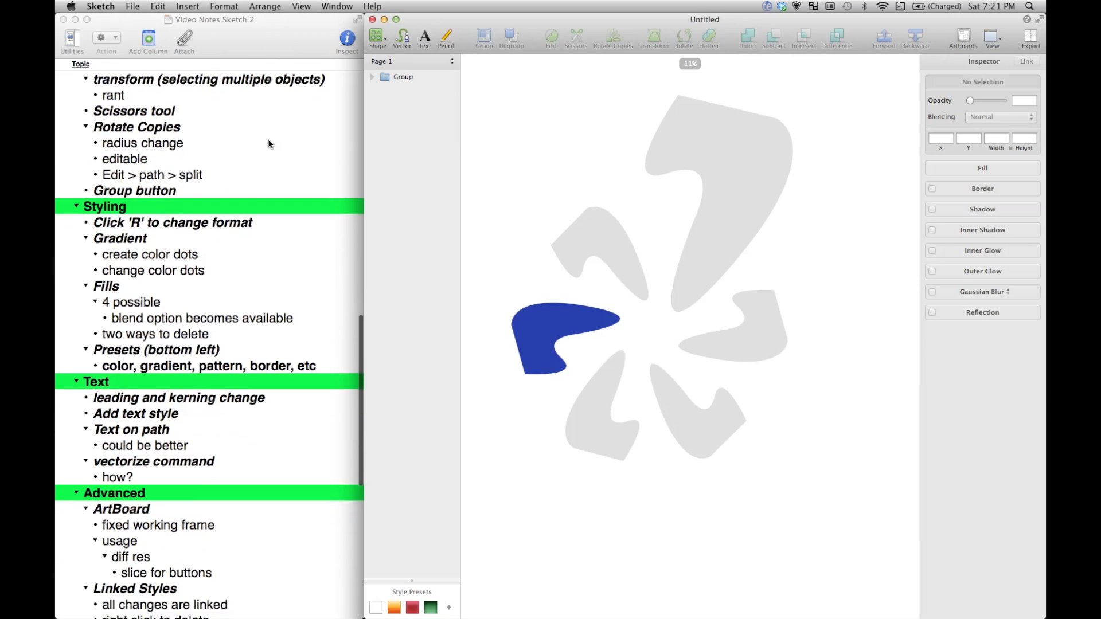
pyautogui.click(729, 235)
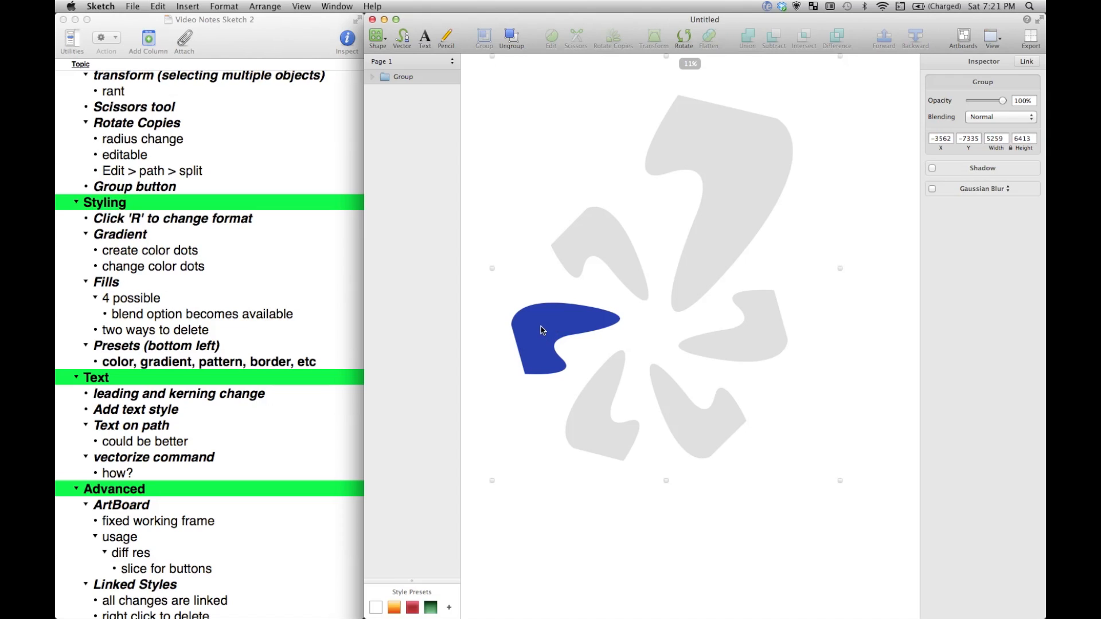
pyautogui.click(519, 38)
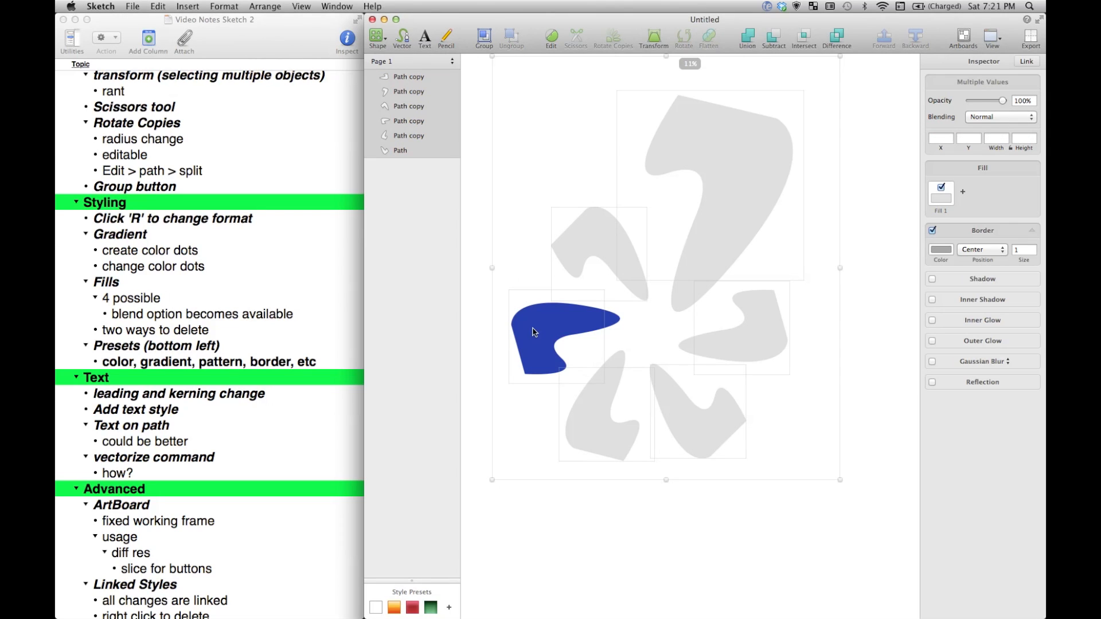
pyautogui.click(518, 455)
# Open the blue path's fill colour and toggle the format of its colour values away from HSL and back
pyautogui.click(540, 310)
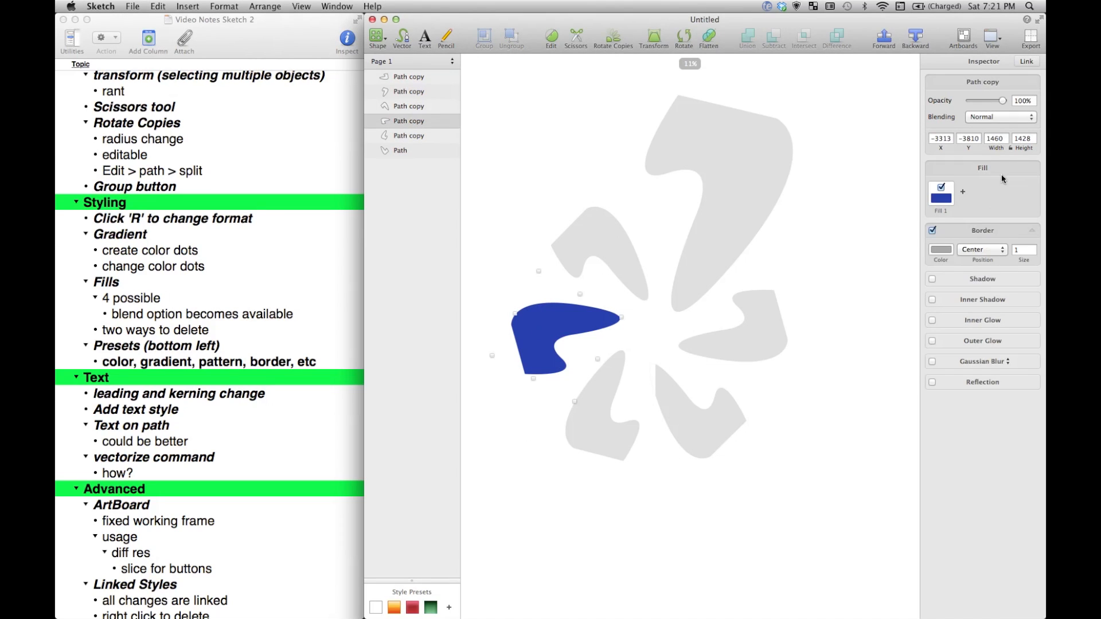
pyautogui.click(945, 195)
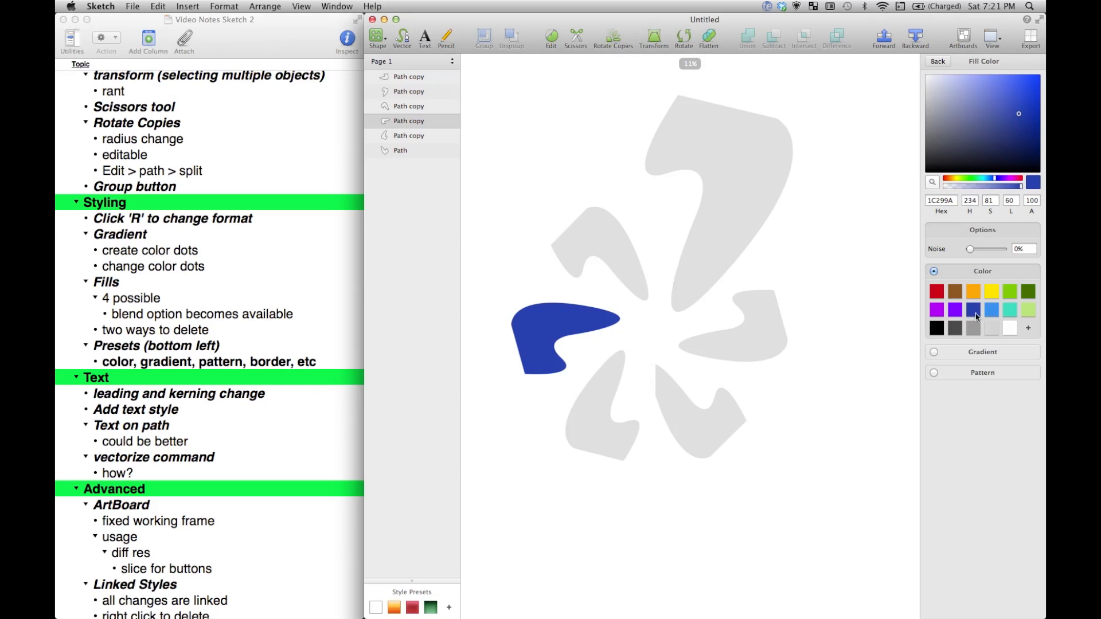
pyautogui.click(970, 212)
pyautogui.click(1012, 212)
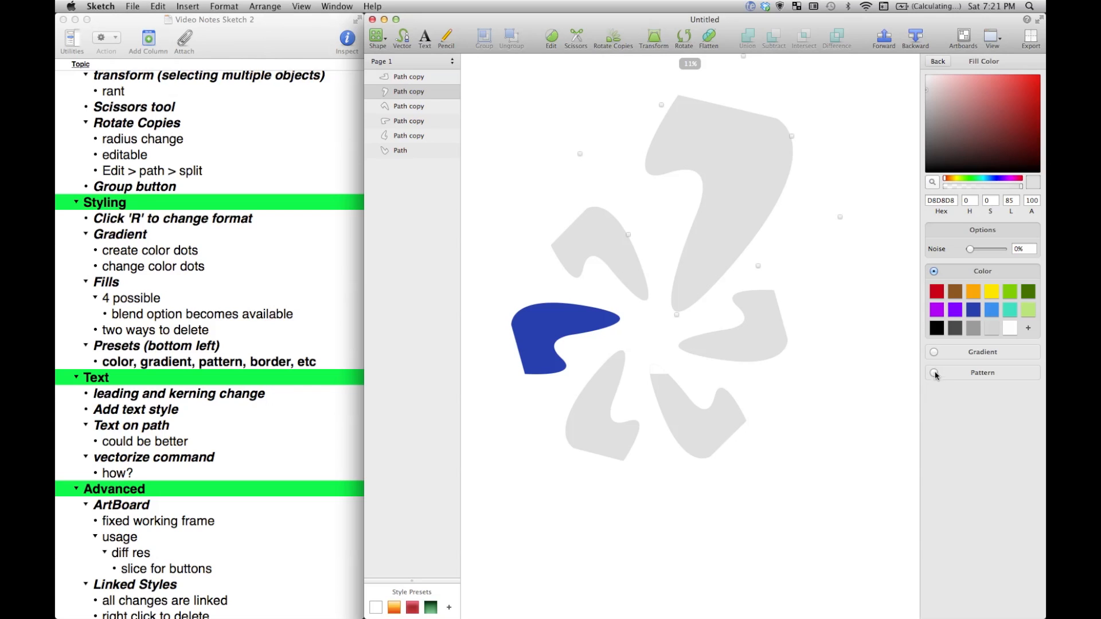
# Give the large upper path a linear gradient fill using the blue-to-magenta preset
pyautogui.click(933, 352)
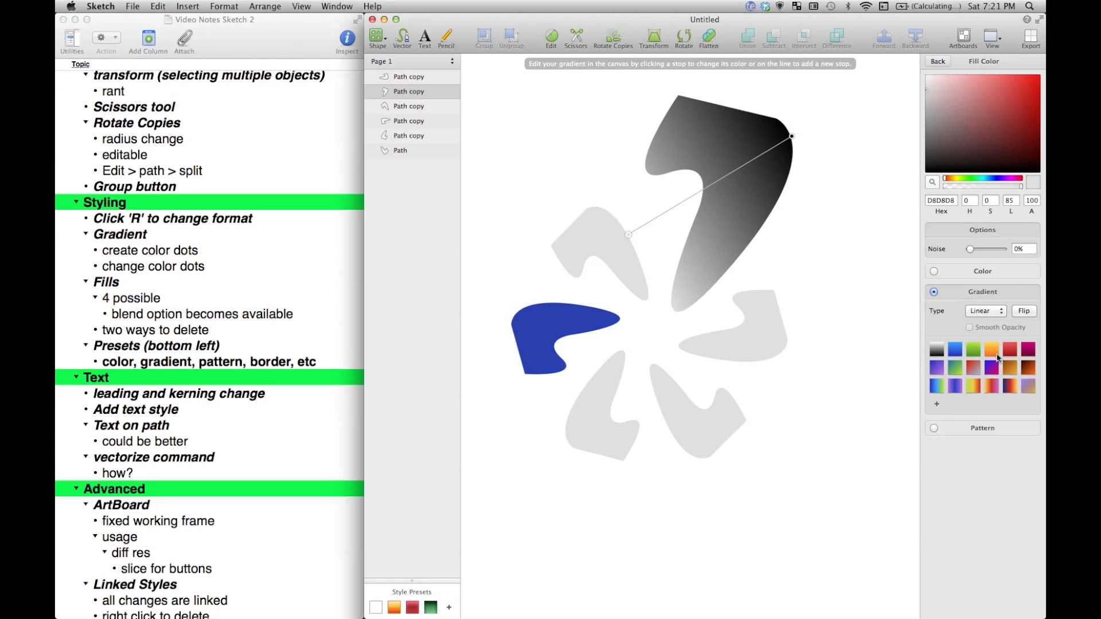
pyautogui.click(998, 356)
pyautogui.click(991, 367)
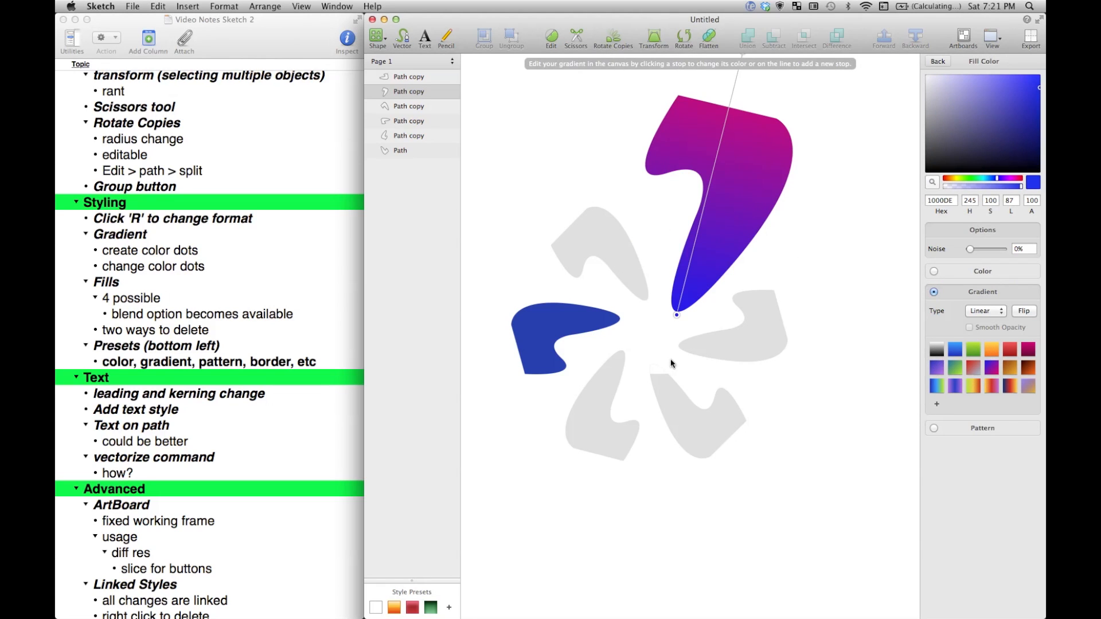
# Add two colour stops along the large path's gradient line, placing the first at about 64% and the second closer to the blue end
pyautogui.scroll(3, 675, 344)
pyautogui.scroll(2, 676, 339)
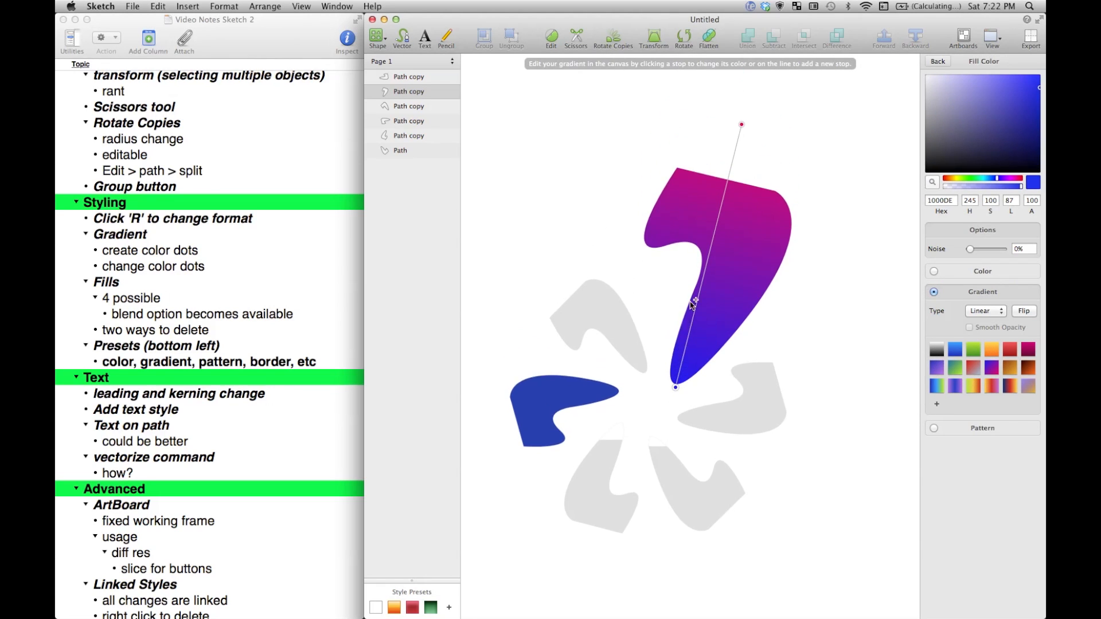
pyautogui.click(720, 218)
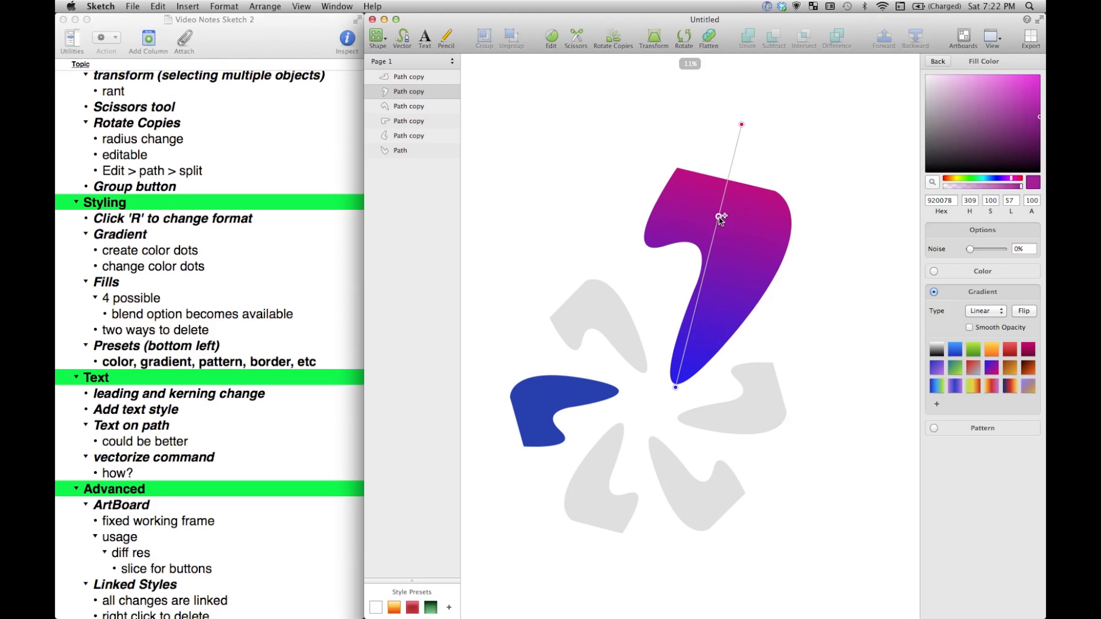
pyautogui.moveTo(721, 219)
pyautogui.mouseDown()
pyautogui.moveTo(739, 167)
pyautogui.moveTo(693, 300)
pyautogui.moveTo(730, 246)
pyautogui.moveTo(718, 219)
pyautogui.mouseUp()
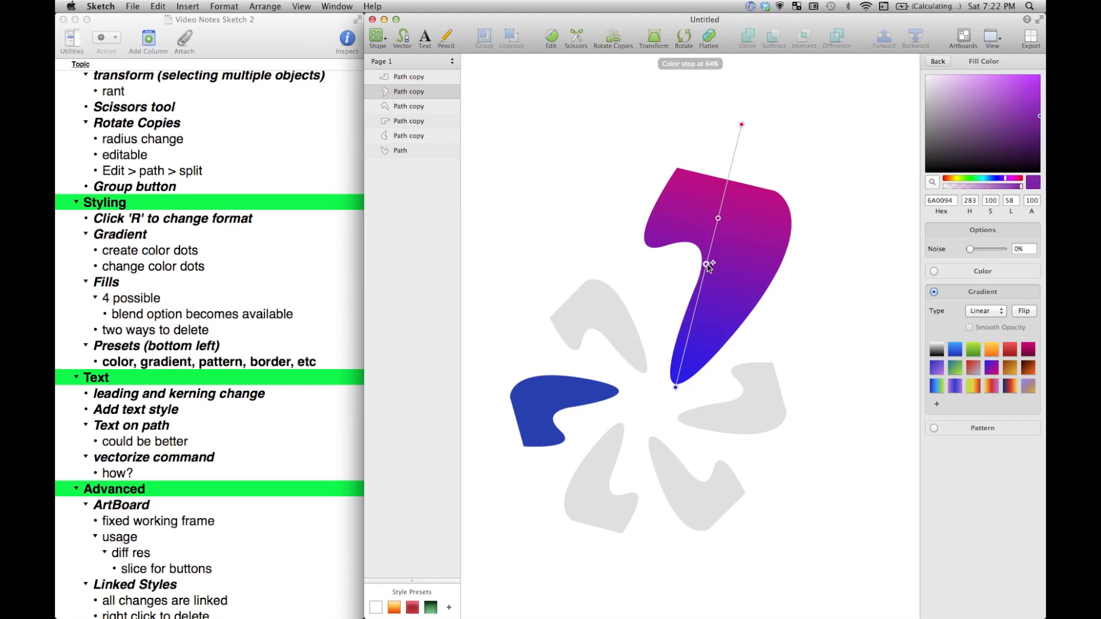
pyautogui.moveTo(711, 267)
pyautogui.mouseDown()
pyautogui.moveTo(696, 304)
pyautogui.moveTo(708, 270)
pyautogui.moveTo(702, 280)
pyautogui.mouseUp()
# Recolour the gradient's stops: the magenta end red, the blue end cyan 00EBFF, and the stop nearer the red end green
pyautogui.click(742, 124)
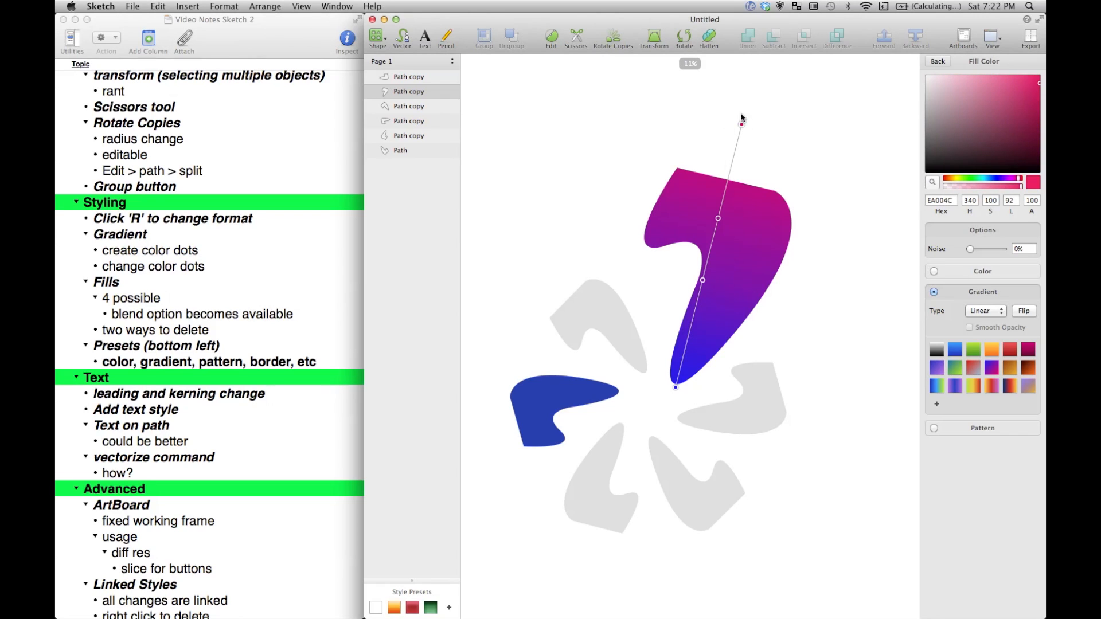
pyautogui.moveTo(1000, 179); pyautogui.dragTo(942, 178)
pyautogui.click(675, 388)
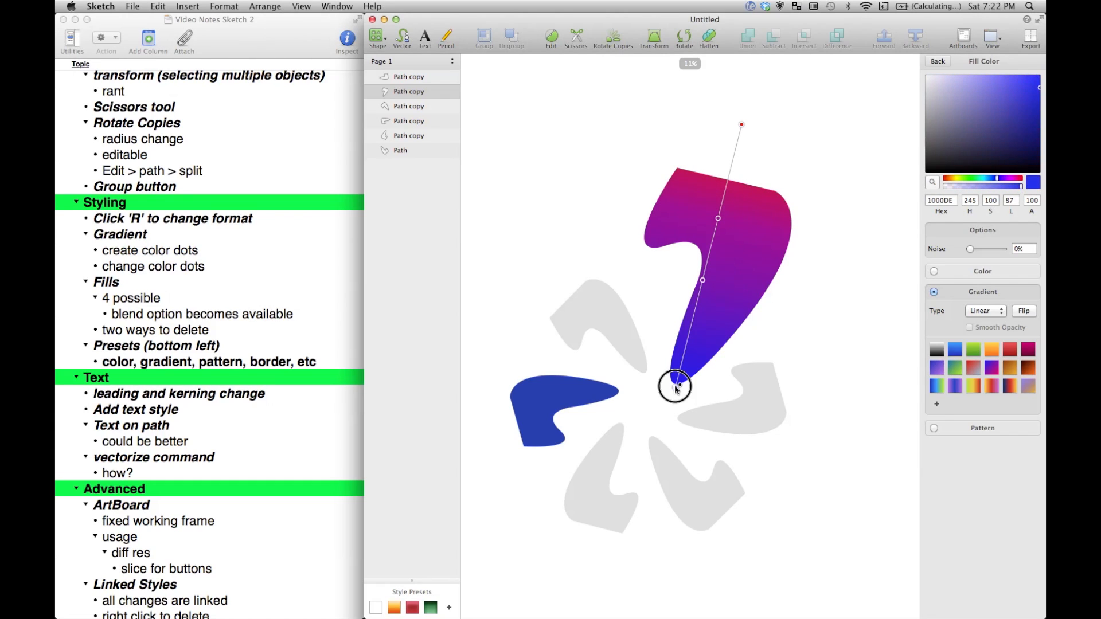
pyautogui.moveTo(964, 177); pyautogui.dragTo(983, 178)
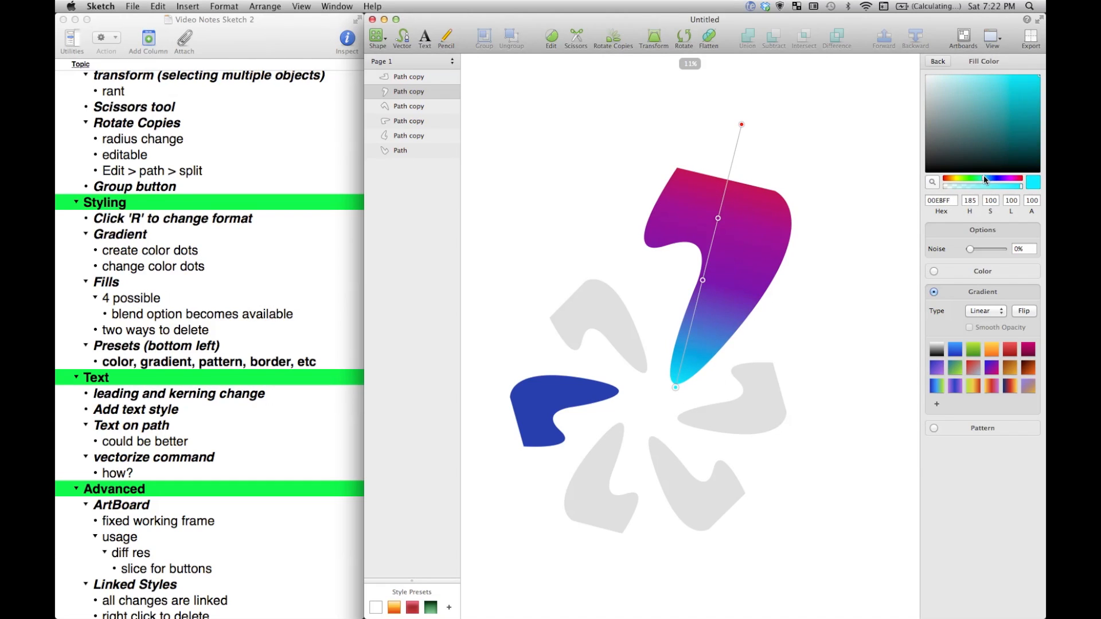
pyautogui.click(718, 219)
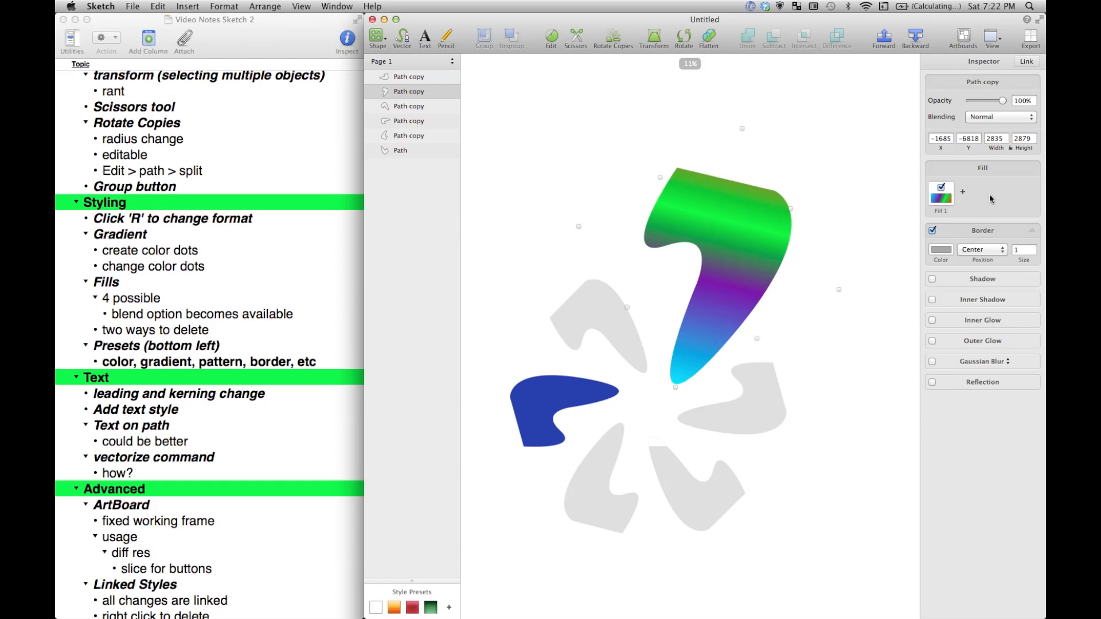
# Add a second fill to the large path using the brown textured pattern, and try an alpha of 45 on it
pyautogui.click(963, 193)
pyautogui.click(966, 202)
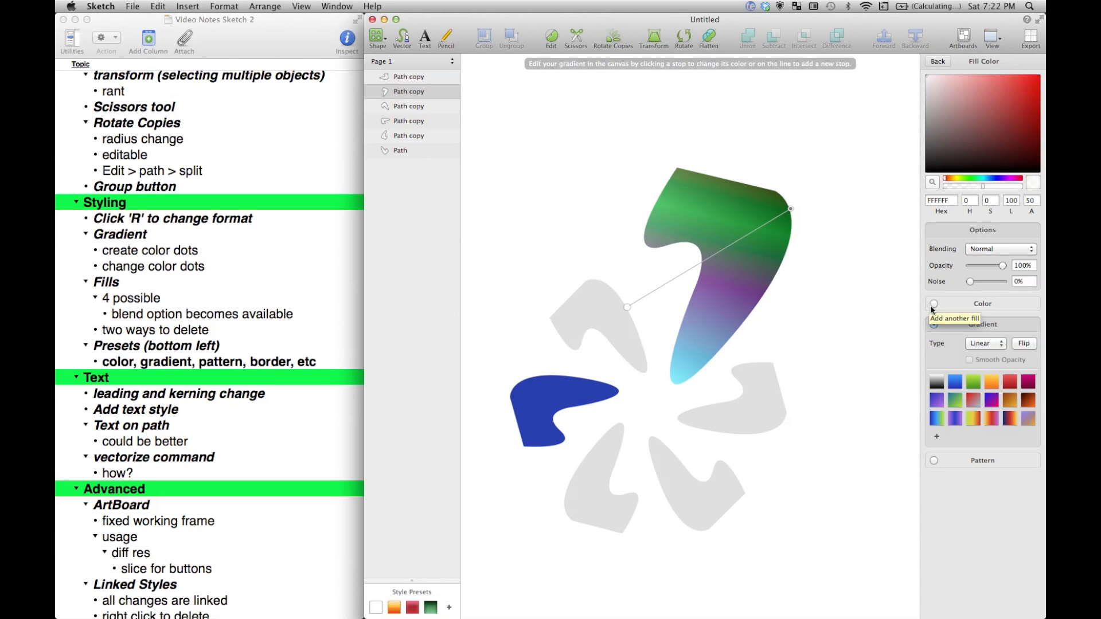
pyautogui.click(943, 460)
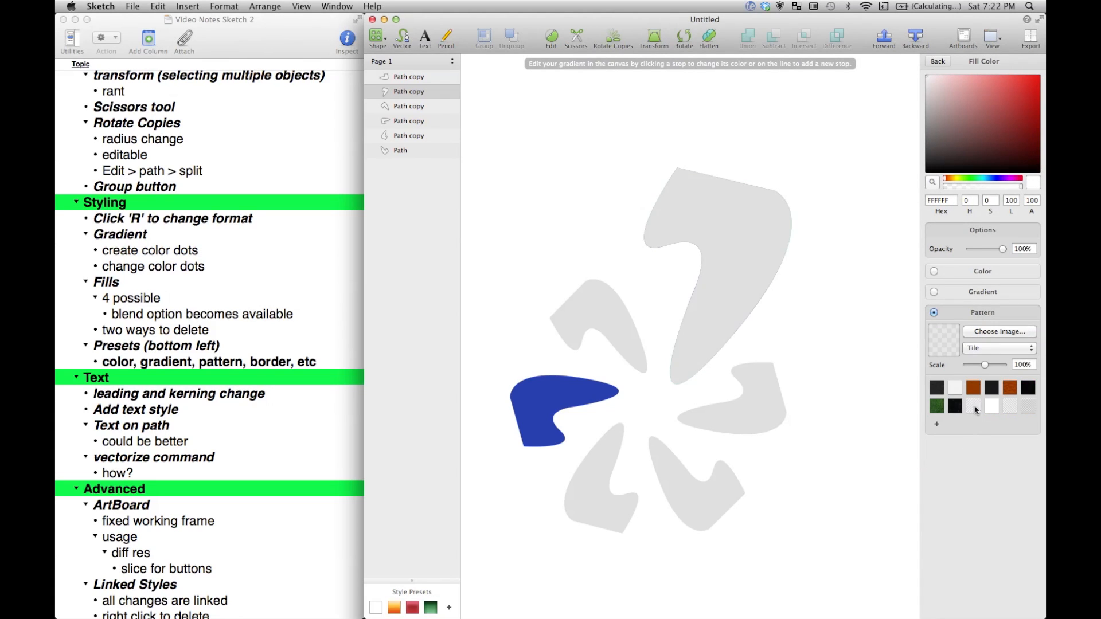
pyautogui.click(974, 389)
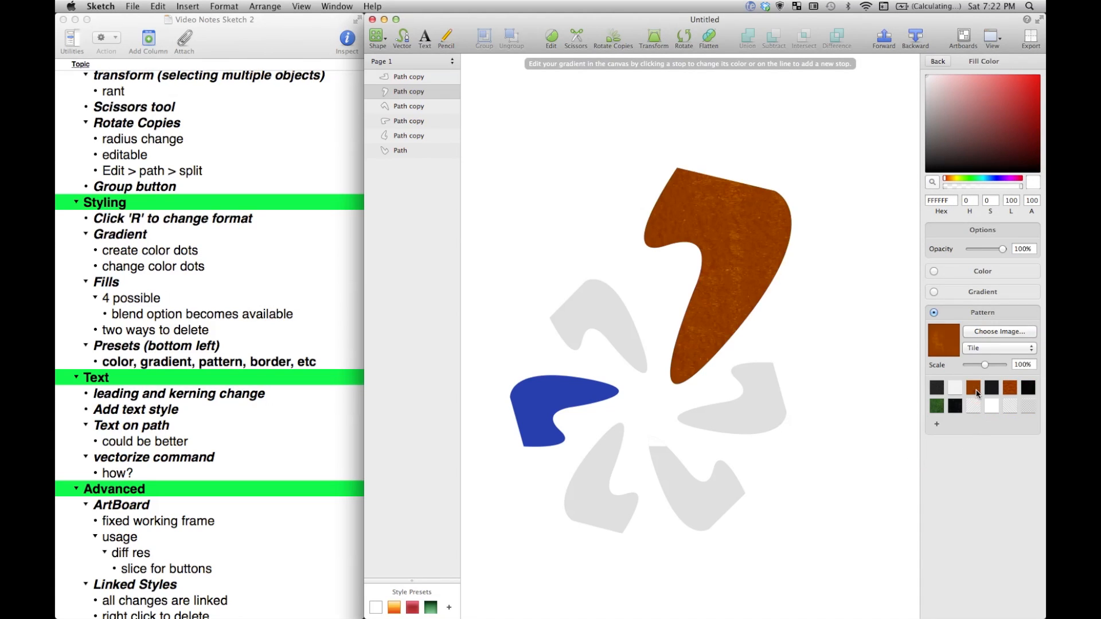
pyautogui.click(977, 187)
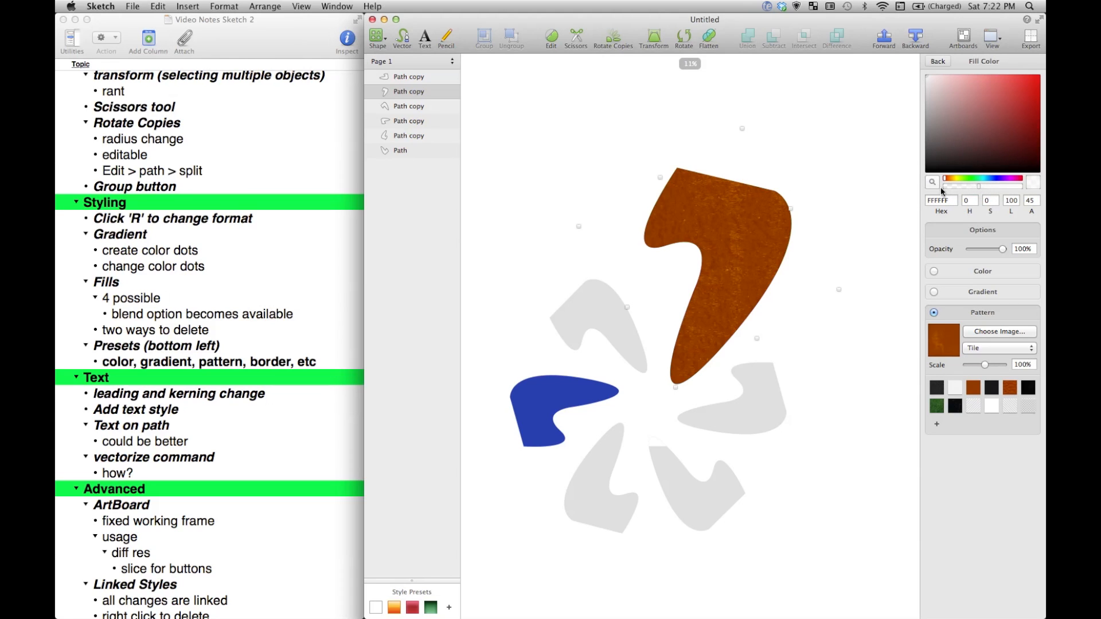
pyautogui.click(934, 62)
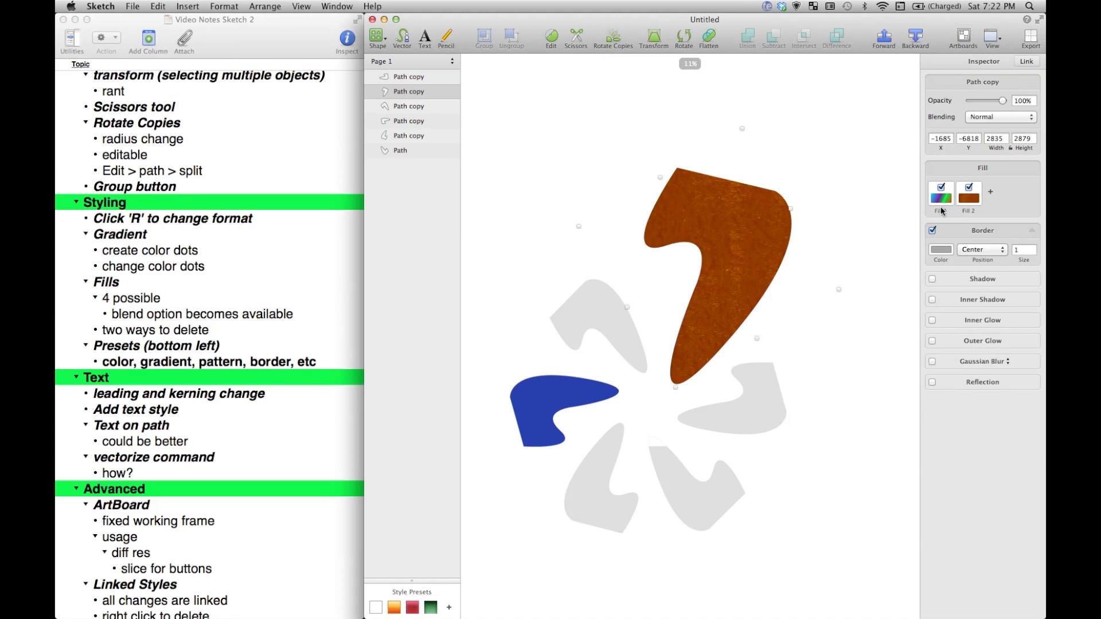
# Turn the large path's second fill off and on again, and try an alpha of 16 on its pattern
pyautogui.click(968, 188)
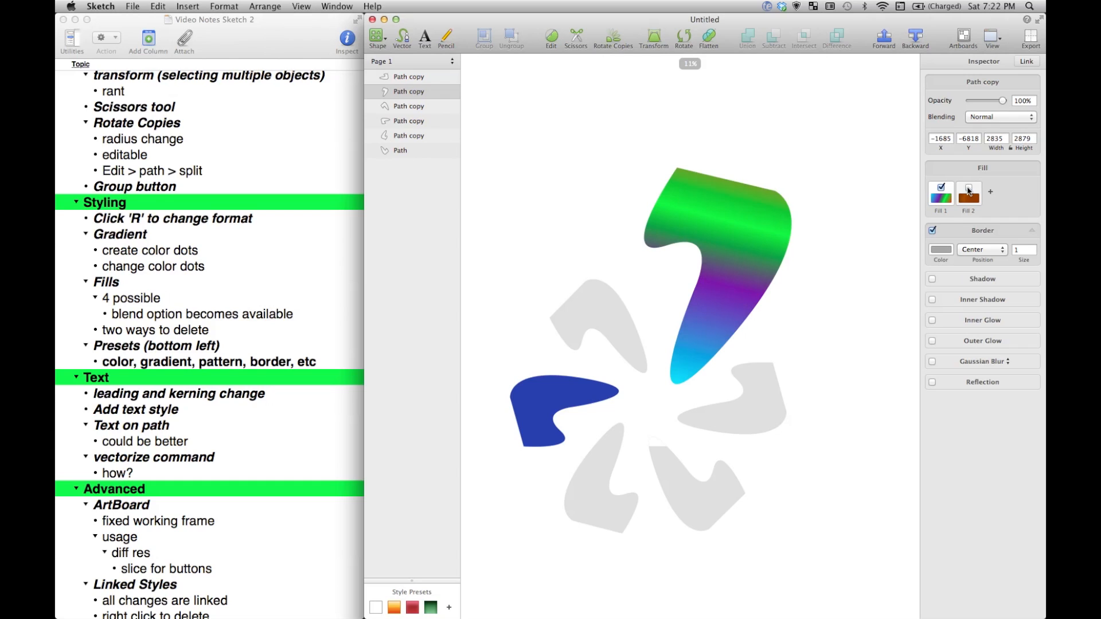
pyautogui.click(969, 188)
pyautogui.click(968, 198)
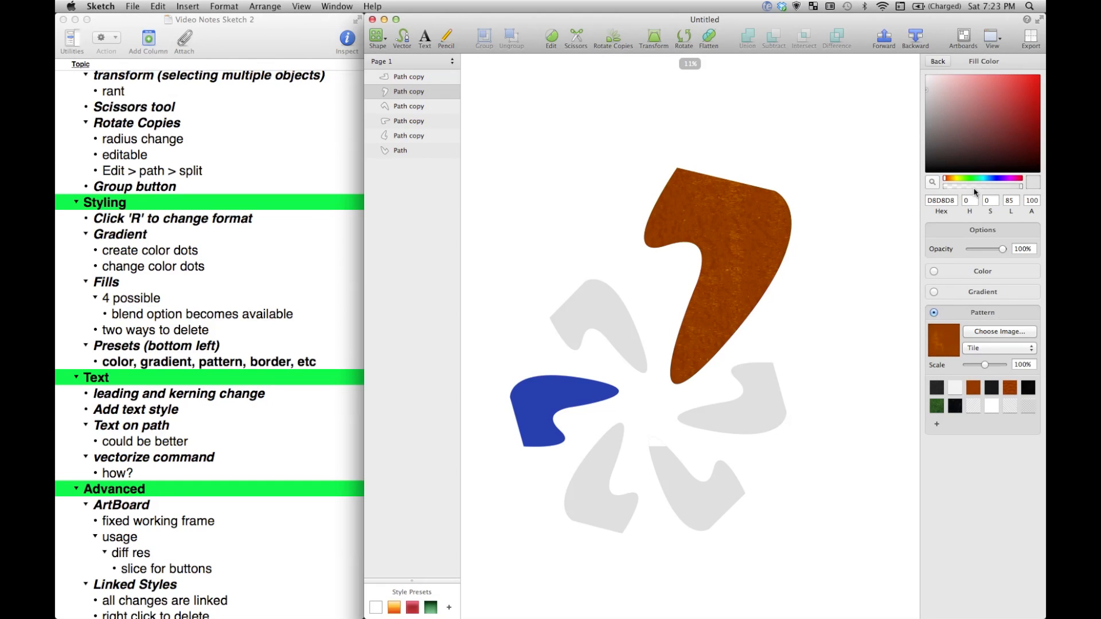
pyautogui.moveTo(975, 187); pyautogui.dragTo(955, 187)
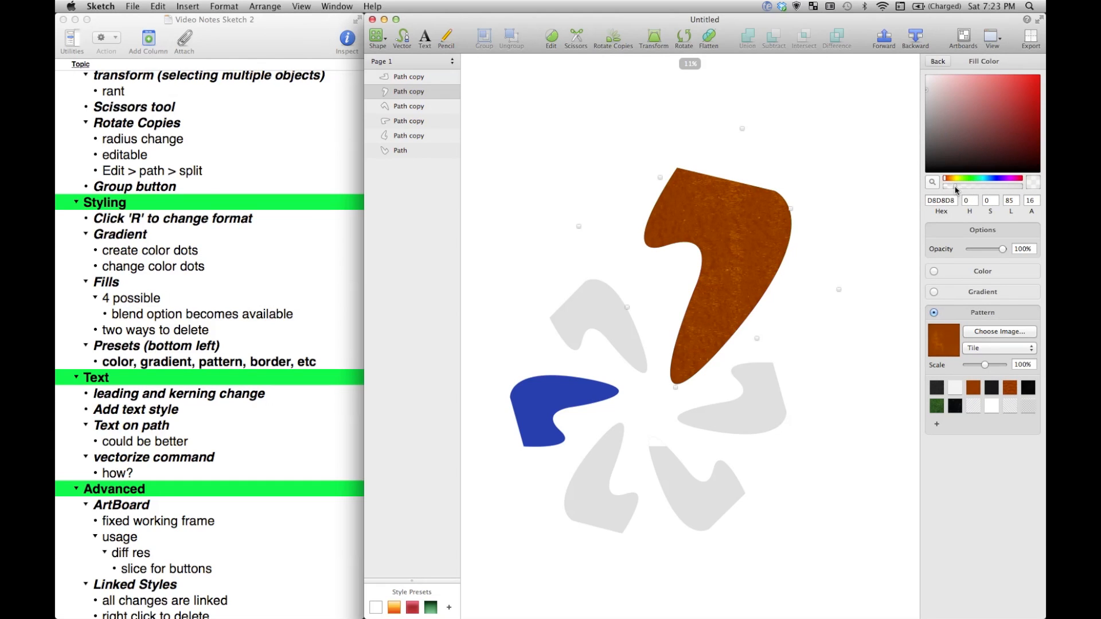
# Change the large path's second fill from the pattern to solid blue 1C299A
pyautogui.click(932, 272)
pyautogui.click(973, 326)
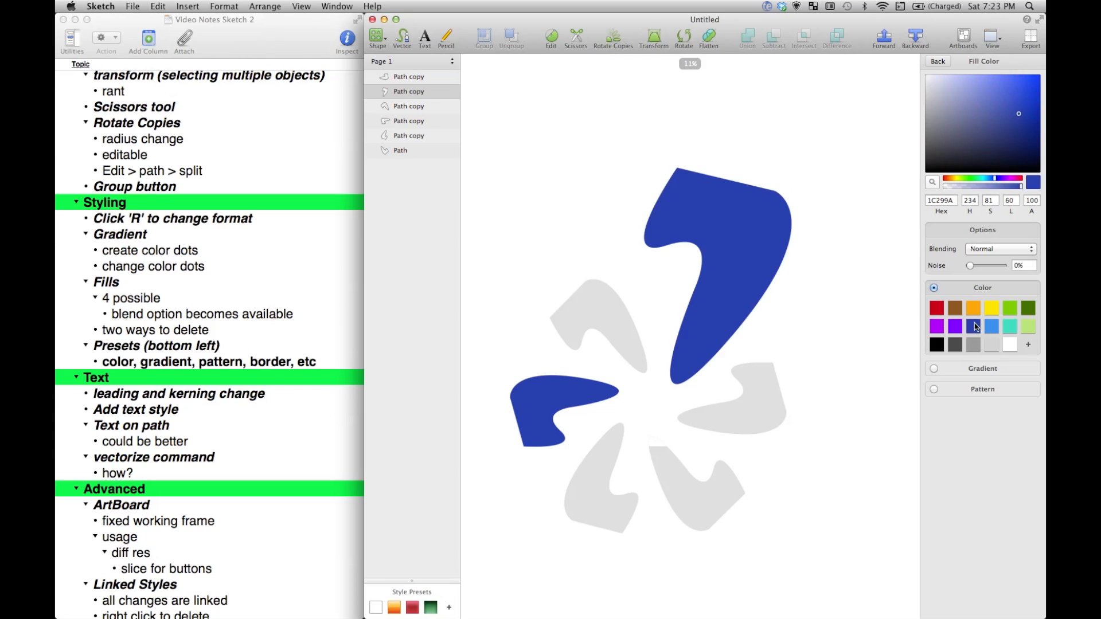
# Set the large path's second fill to alpha 38 and try Multiply, Darken, Overlay and Hue blending on it
pyautogui.moveTo(969, 186)
pyautogui.mouseDown()
pyautogui.moveTo(988, 186)
pyautogui.moveTo(973, 191)
pyautogui.mouseUp()
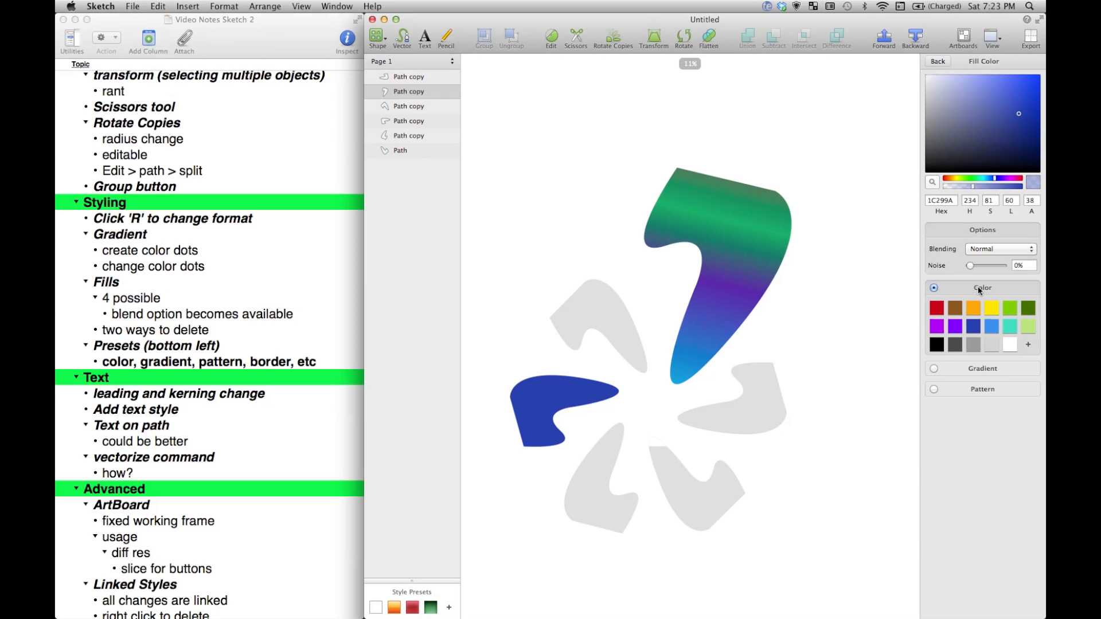
pyautogui.click(983, 253)
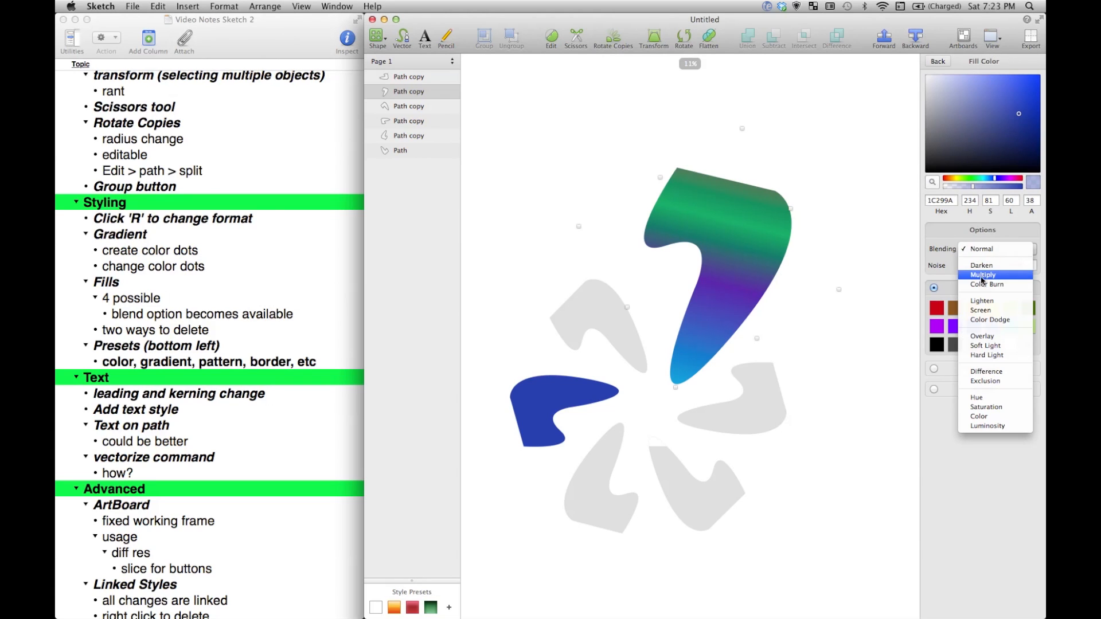
pyautogui.click(981, 276)
pyautogui.click(978, 248)
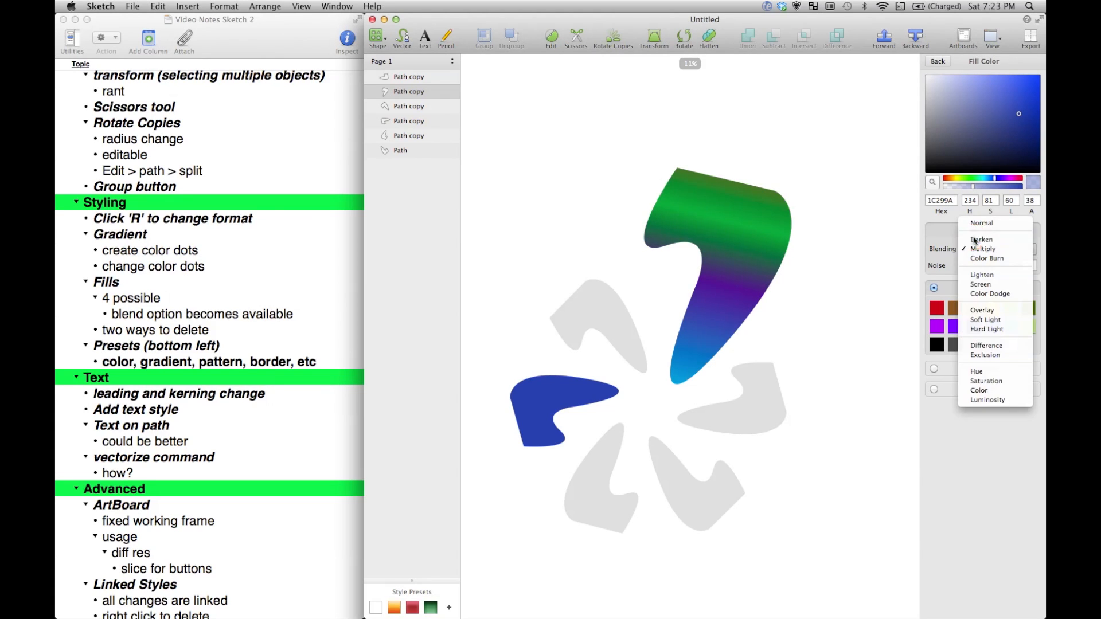
pyautogui.click(974, 241)
pyautogui.click(976, 249)
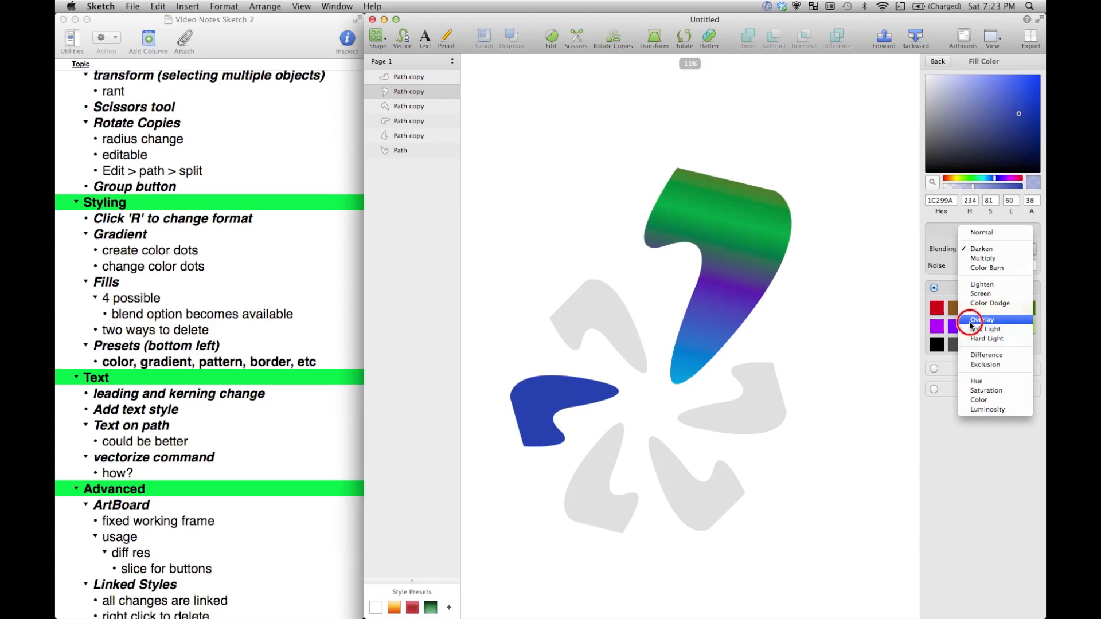
pyautogui.click(971, 325)
pyautogui.click(974, 249)
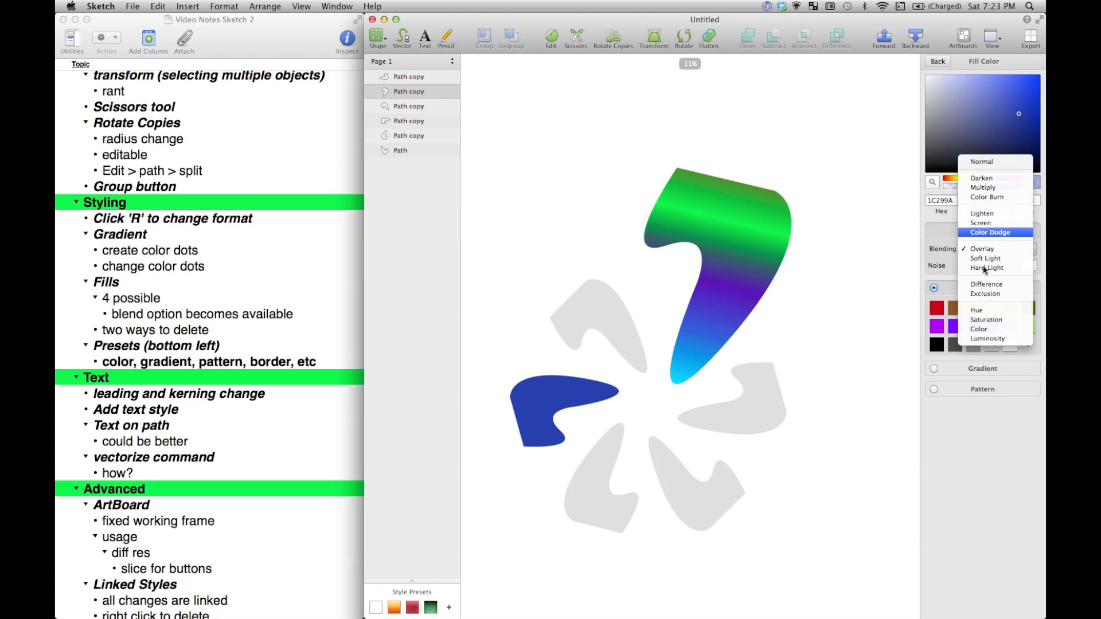
pyautogui.click(969, 311)
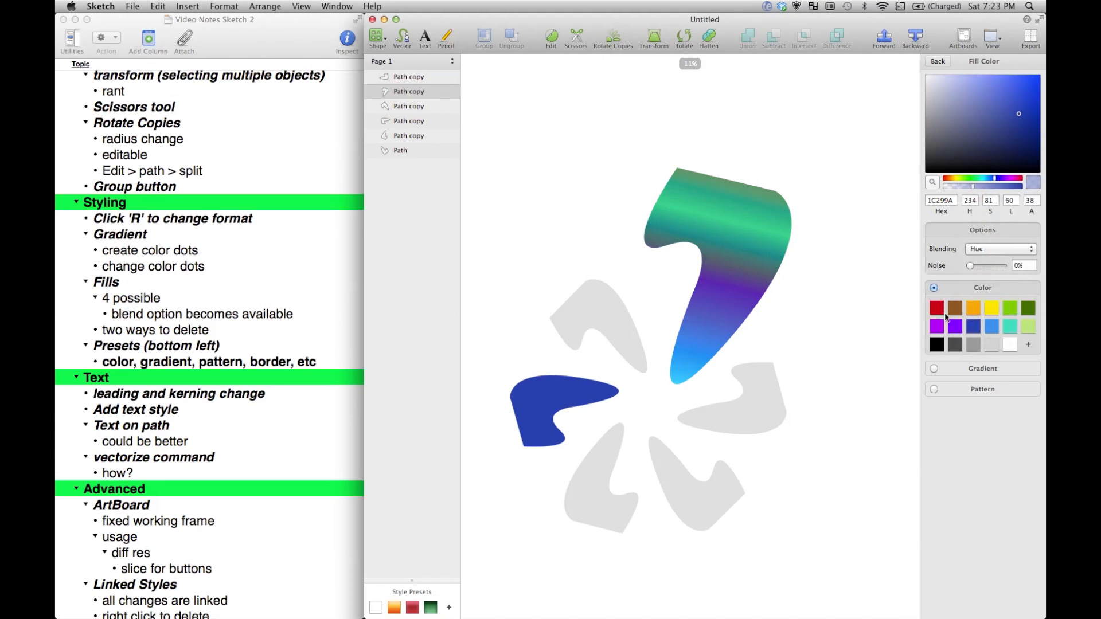
pyautogui.click(867, 224)
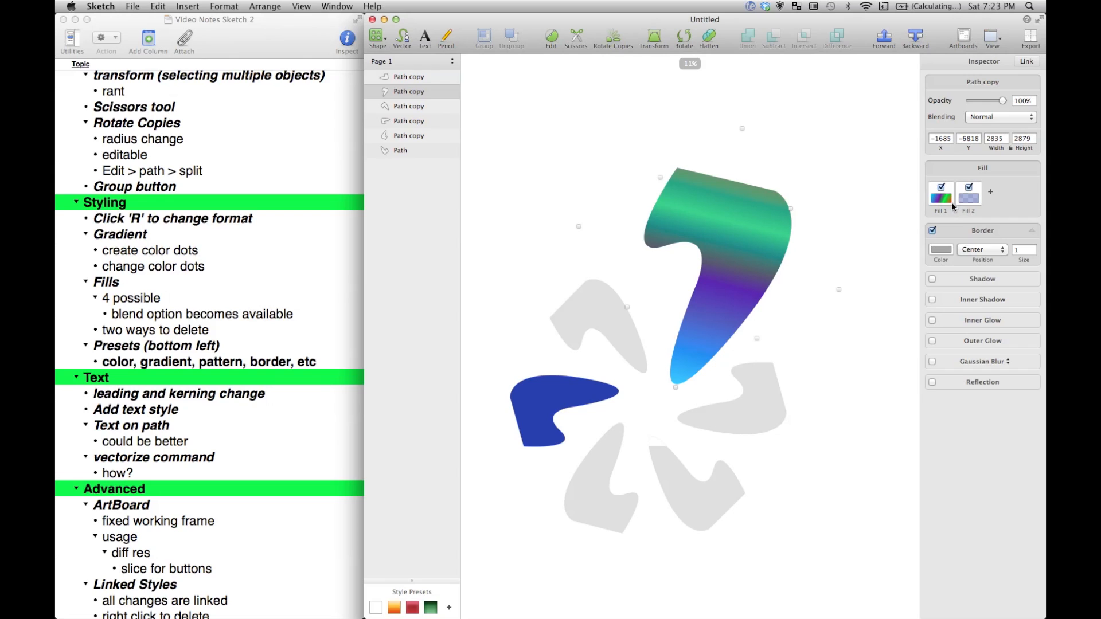
# Add a third and fourth fill to the large path, and remove every fill except the first gradient
pyautogui.click(989, 192)
pyautogui.click(1018, 193)
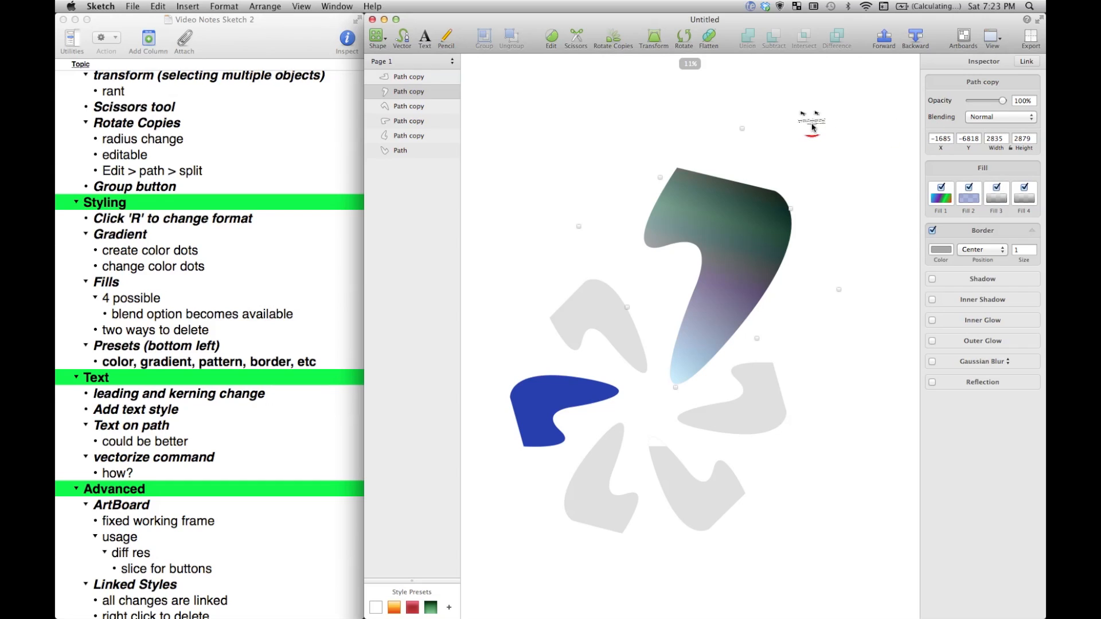
pyautogui.moveTo(988, 194); pyautogui.dragTo(782, 159)
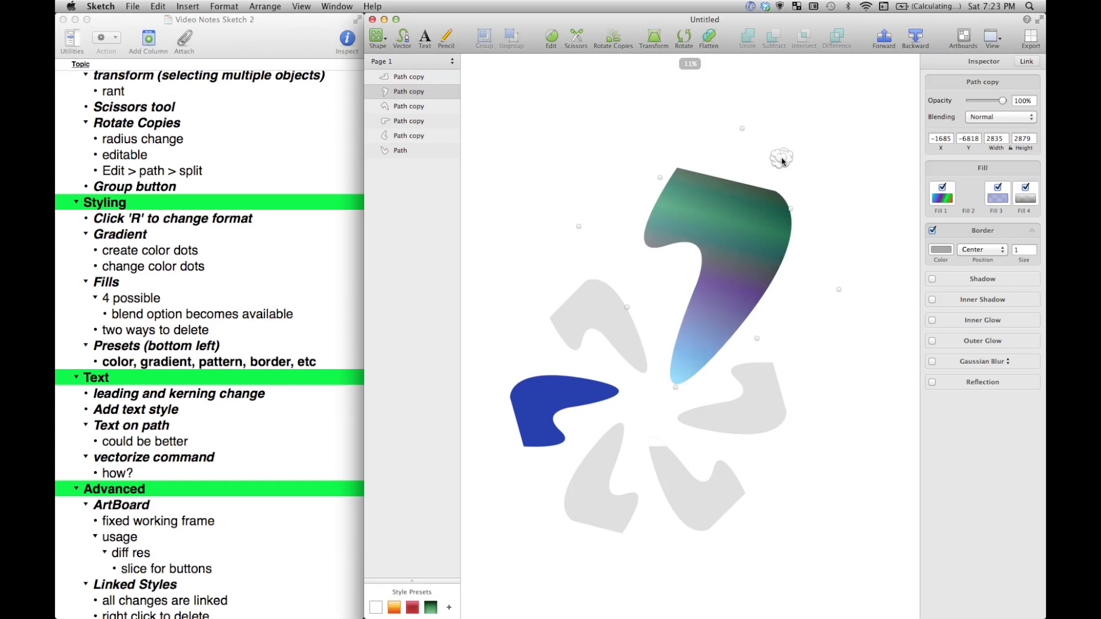
pyautogui.moveTo(987, 195); pyautogui.dragTo(826, 138)
pyautogui.rightClick(962, 193)
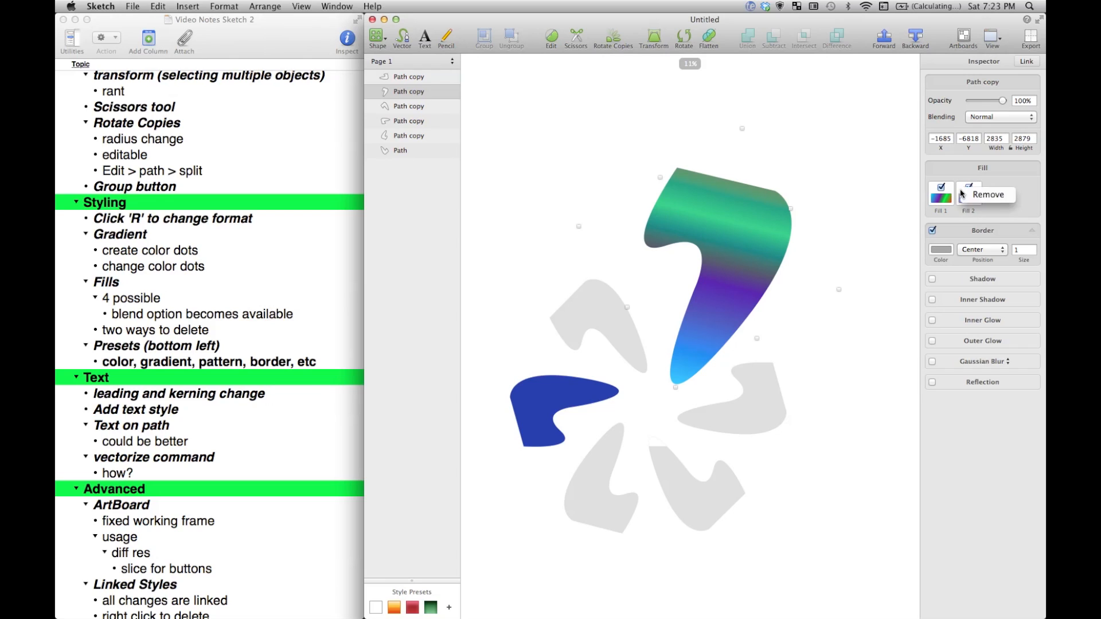
pyautogui.click(973, 200)
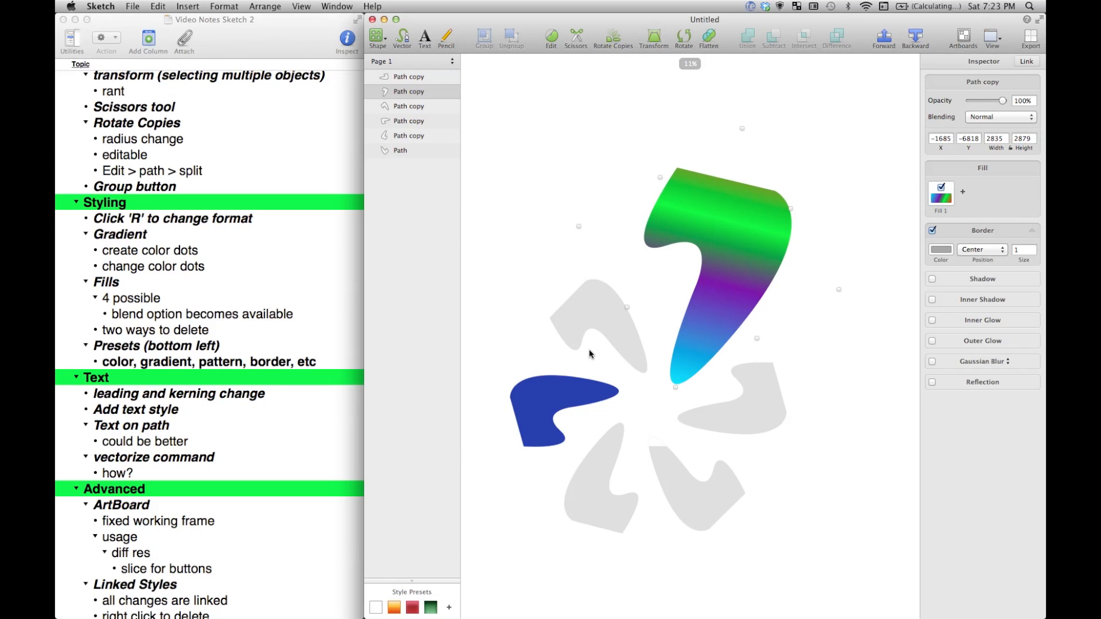
# Save the large path's multicolour gradient style as a new style preset
pyautogui.click(581, 185)
pyautogui.click(766, 256)
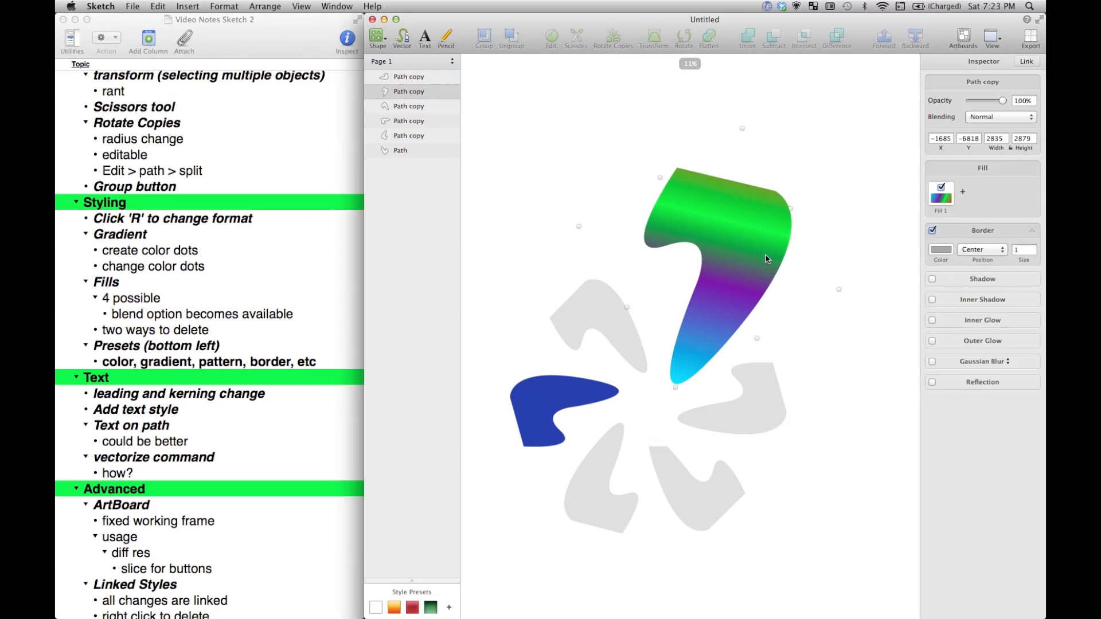
pyautogui.click(448, 609)
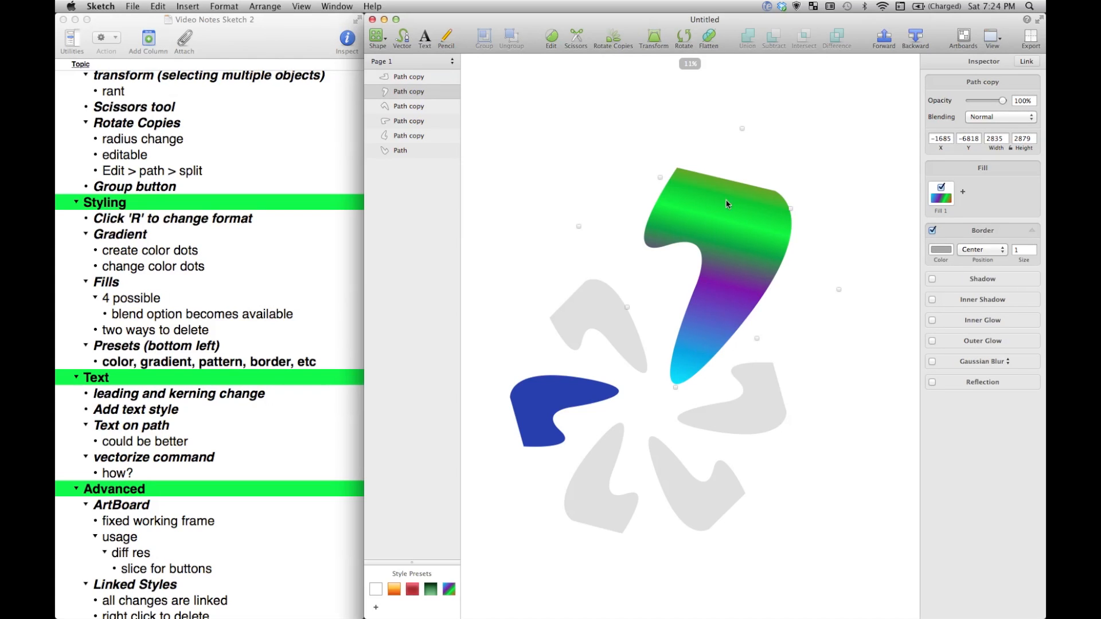
# Apply the new multicolour gradient preset to the small upper-left path and the lower-left path
pyautogui.click(594, 325)
pyautogui.click(449, 590)
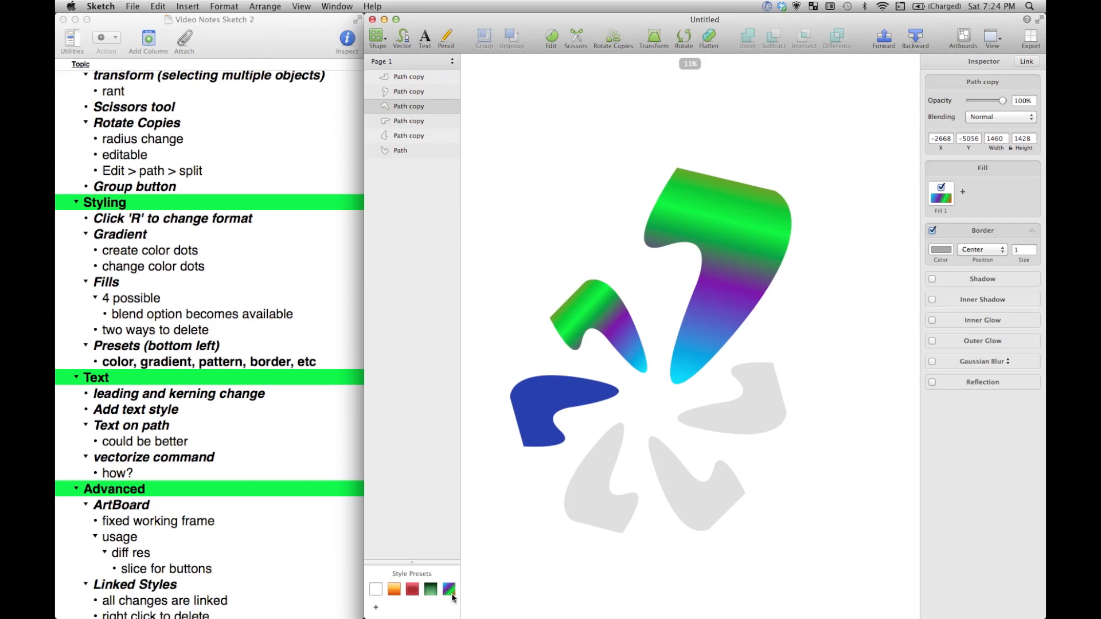
pyautogui.click(615, 470)
pyautogui.click(449, 590)
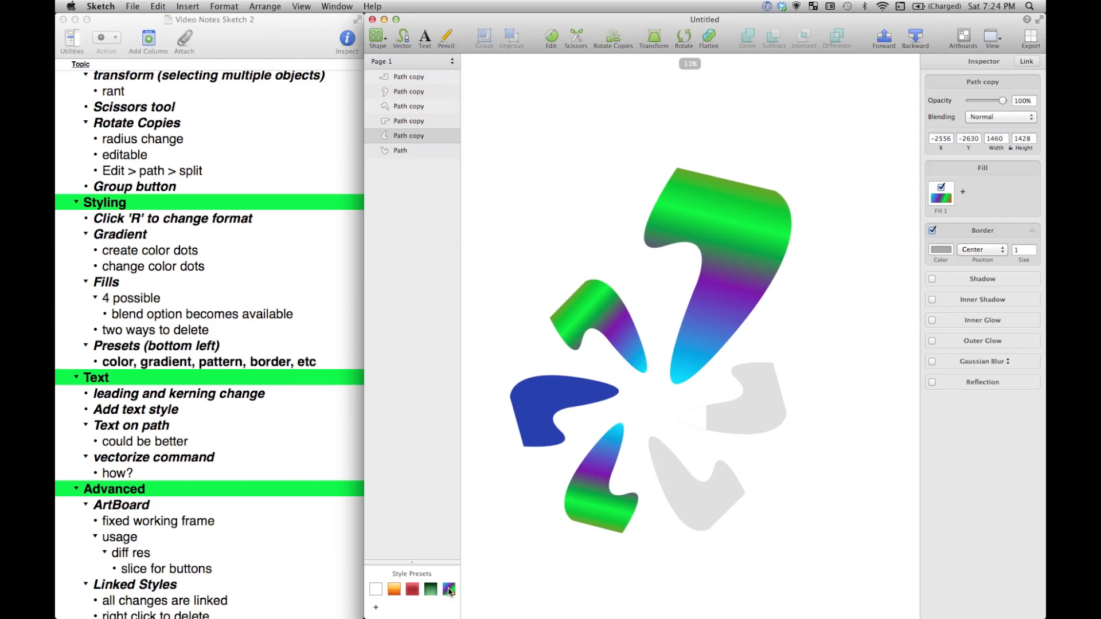
# Apply the orange gradient preset to the small upper-left path and the large path
pyautogui.click(584, 337)
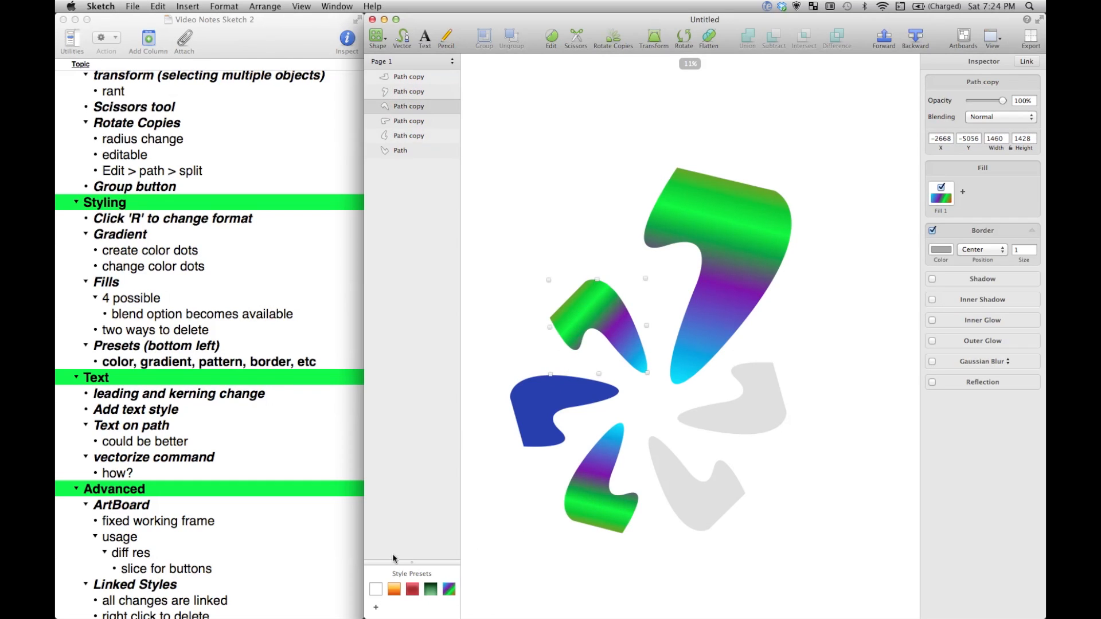
pyautogui.click(395, 593)
pyautogui.click(680, 314)
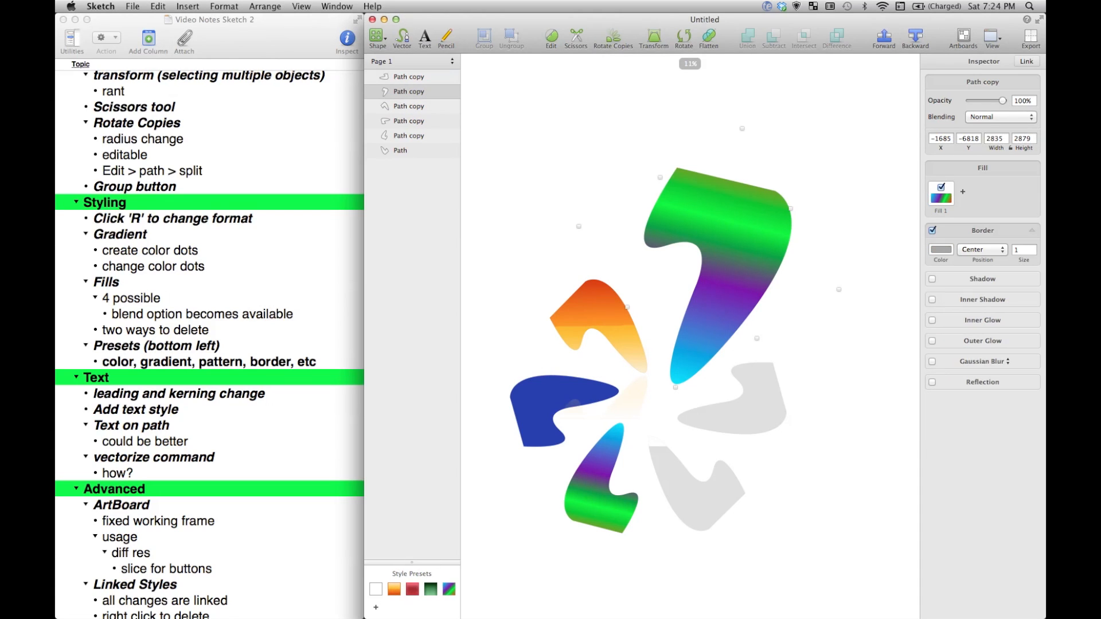
pyautogui.click(394, 593)
# Apply the red preset to the solid blue path and the grey lower-right path, and deselect everything
pyautogui.click(534, 404)
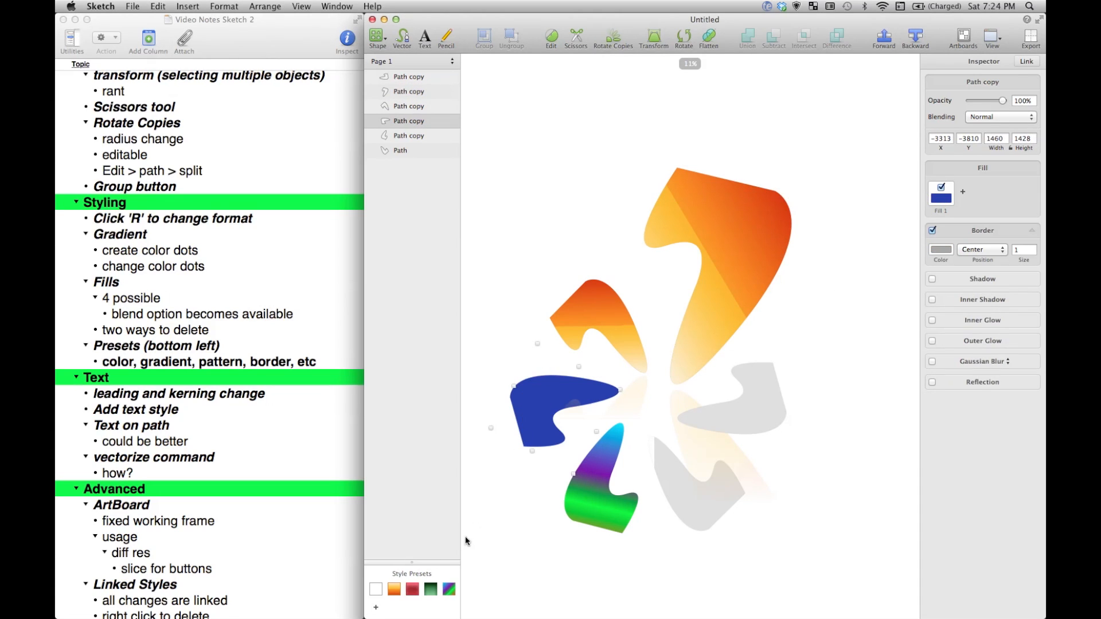
pyautogui.click(414, 591)
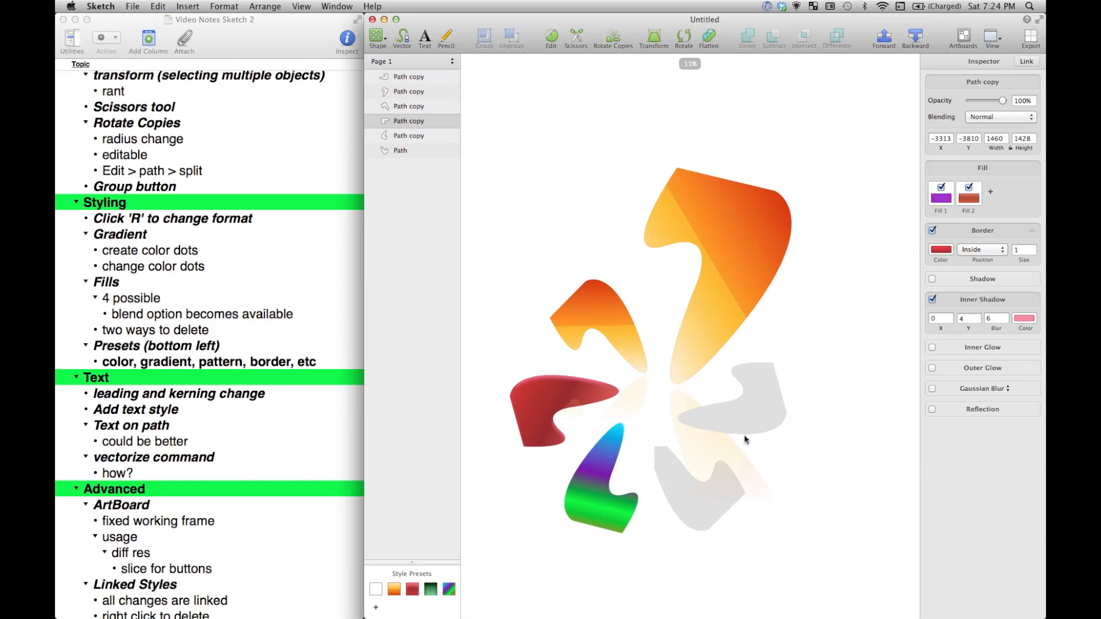
pyautogui.click(713, 492)
pyautogui.click(414, 591)
pyautogui.click(492, 573)
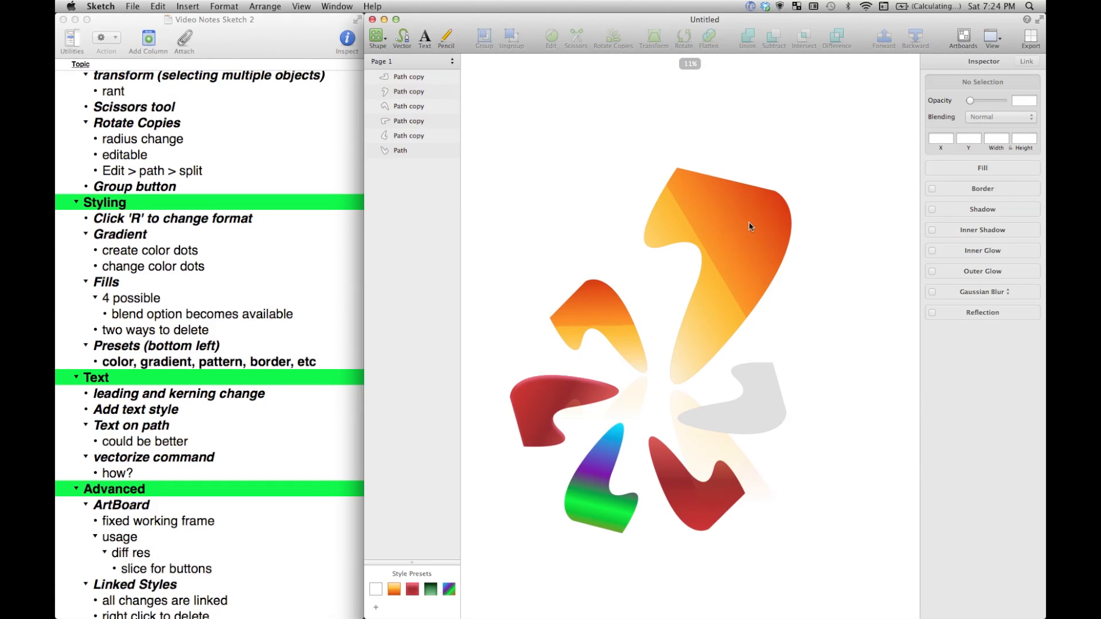
pyautogui.click(743, 246)
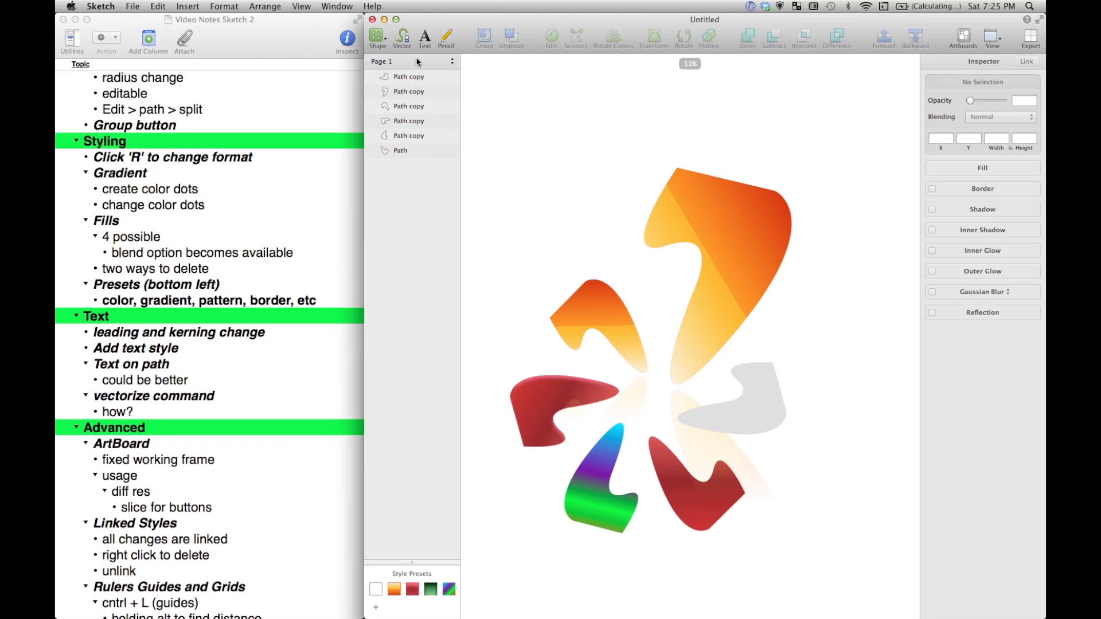
# Place a text layer reading "Type something" in the empty area above the small upper-left path
pyautogui.click(425, 40)
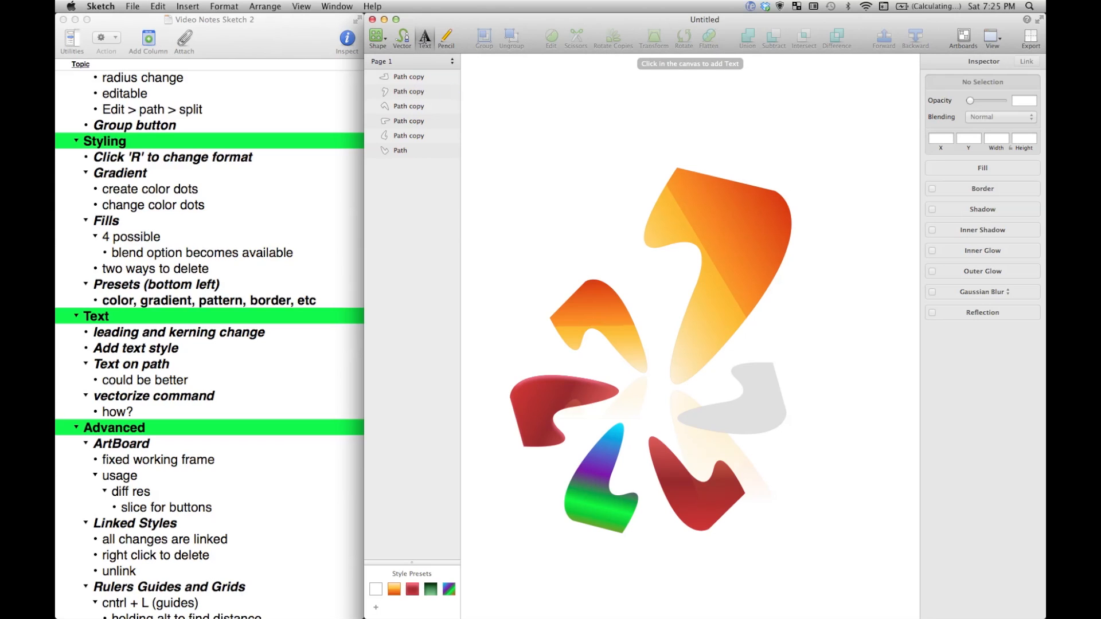
pyautogui.click(498, 104)
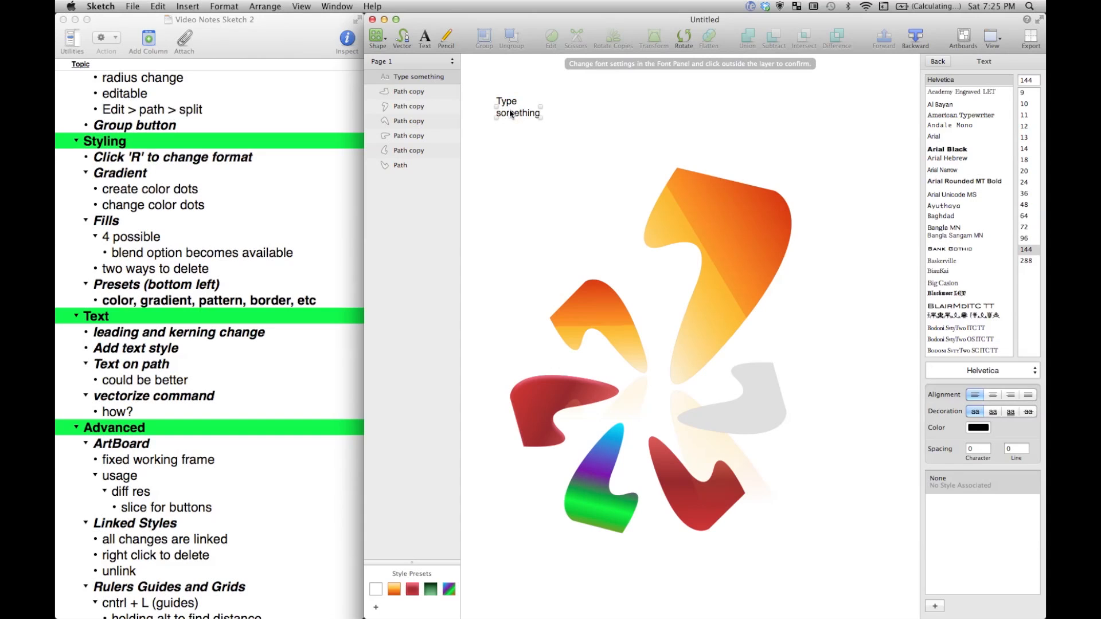
pyautogui.click(513, 172)
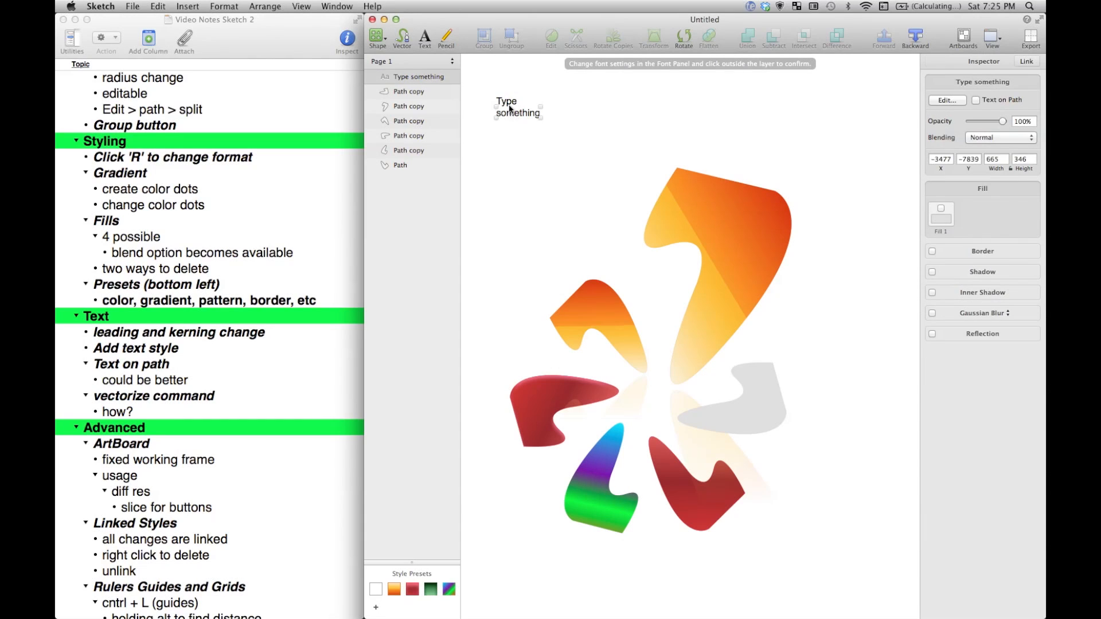
# Set the "Type something" text to size 288 in the Big Caslon font
pyautogui.doubleClick(509, 109)
pyautogui.press('BackSpace')
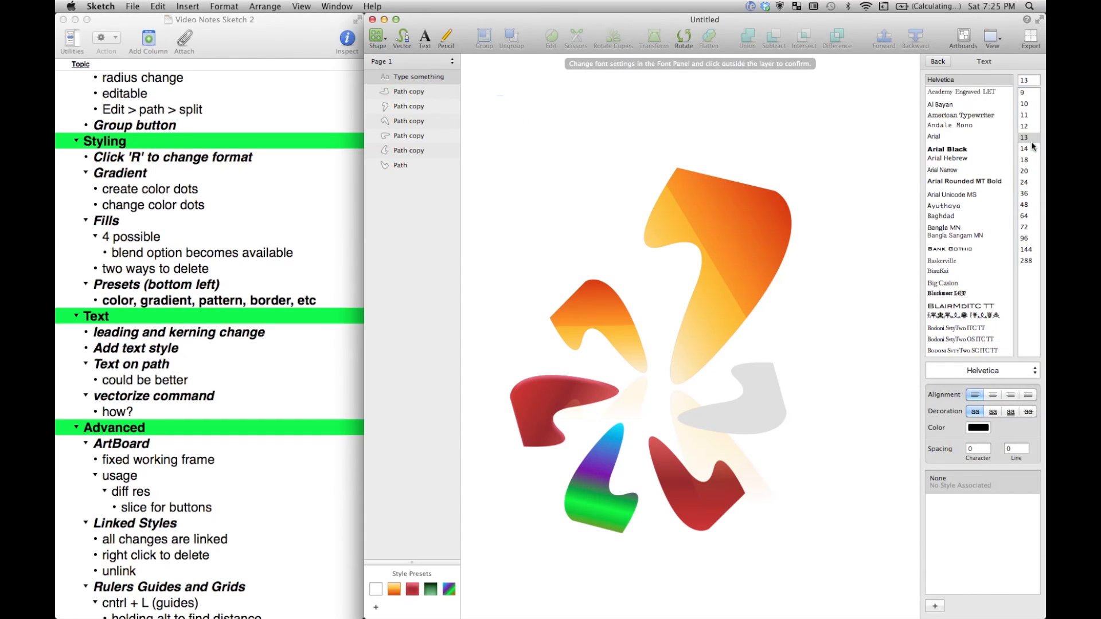
pyautogui.click(1026, 261)
pyautogui.click(978, 230)
pyautogui.click(941, 284)
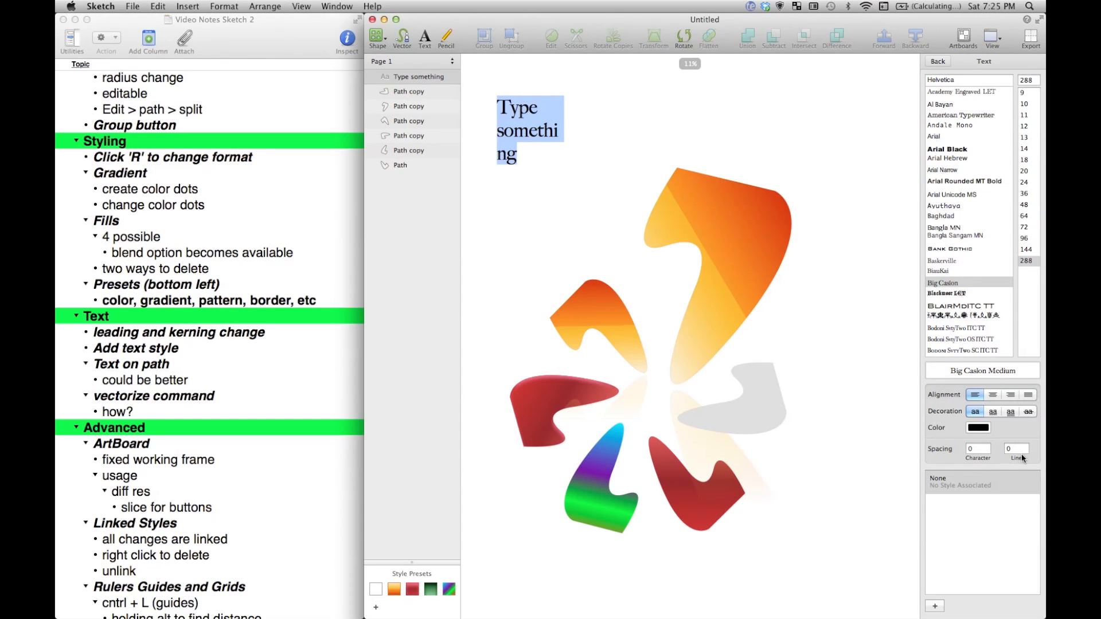
# Try orange F29800 as the text colour, and set it to dark blue
pyautogui.click(978, 428)
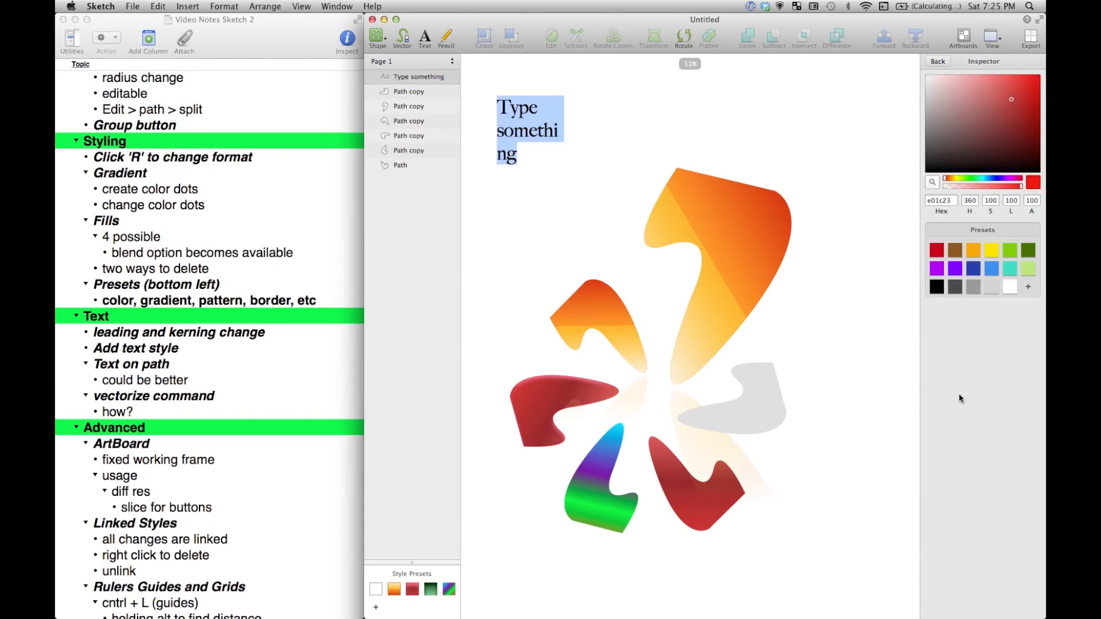
pyautogui.click(960, 246)
pyautogui.click(979, 247)
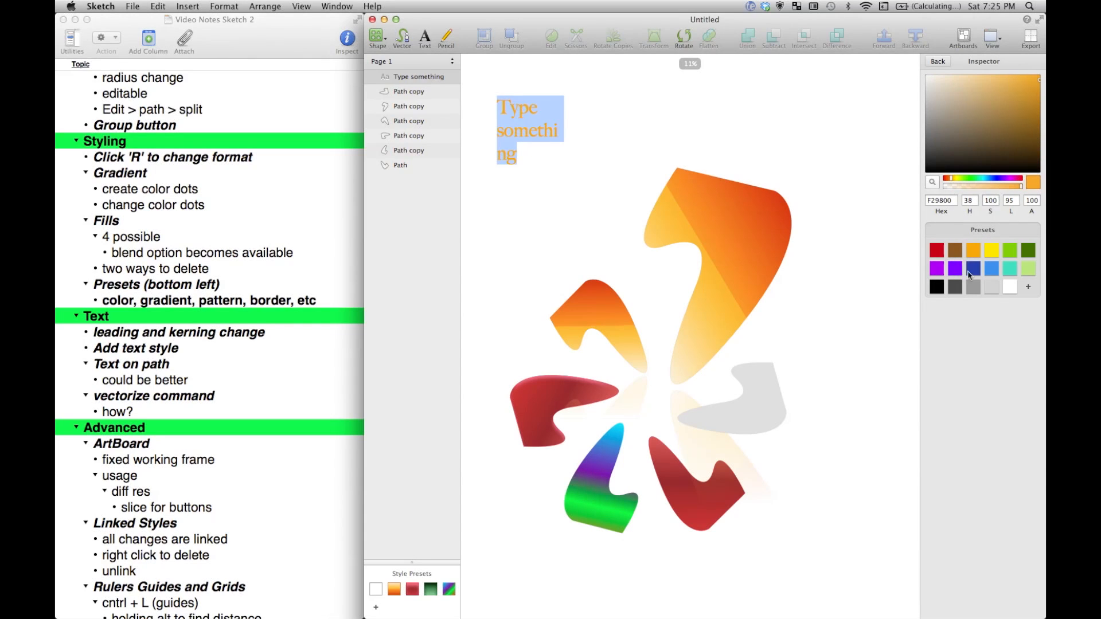
pyautogui.click(973, 269)
pyautogui.click(521, 134)
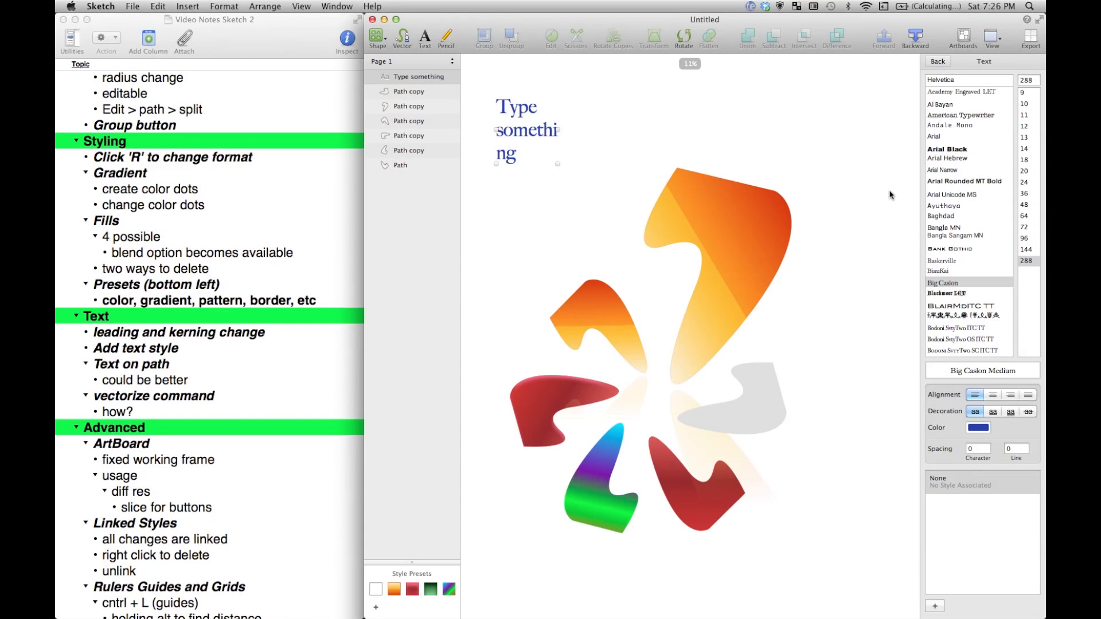
# Change the text's font to Blackmoor LET and save its formatting as a new text style
pyautogui.scroll(-1, 993, 372)
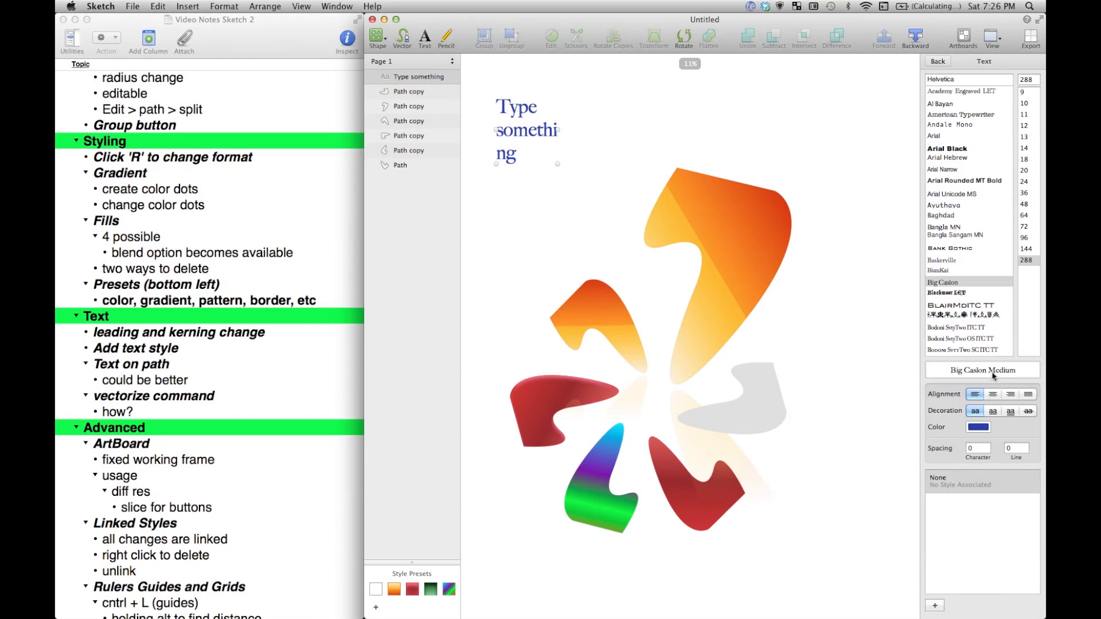
pyautogui.click(964, 291)
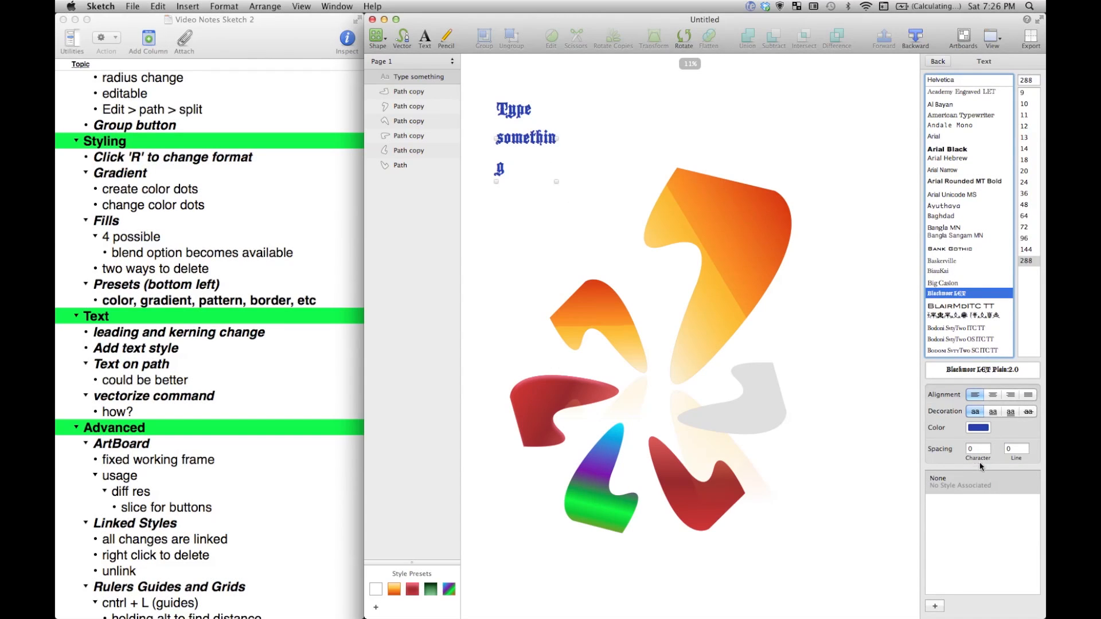
pyautogui.click(932, 606)
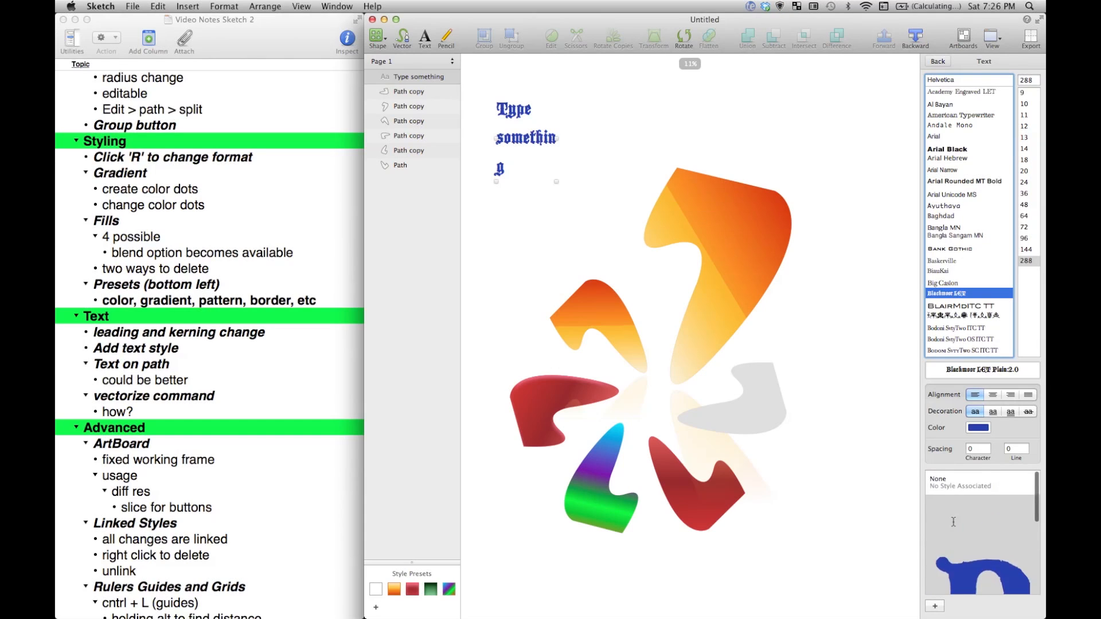
pyautogui.scroll(-5, 953, 522)
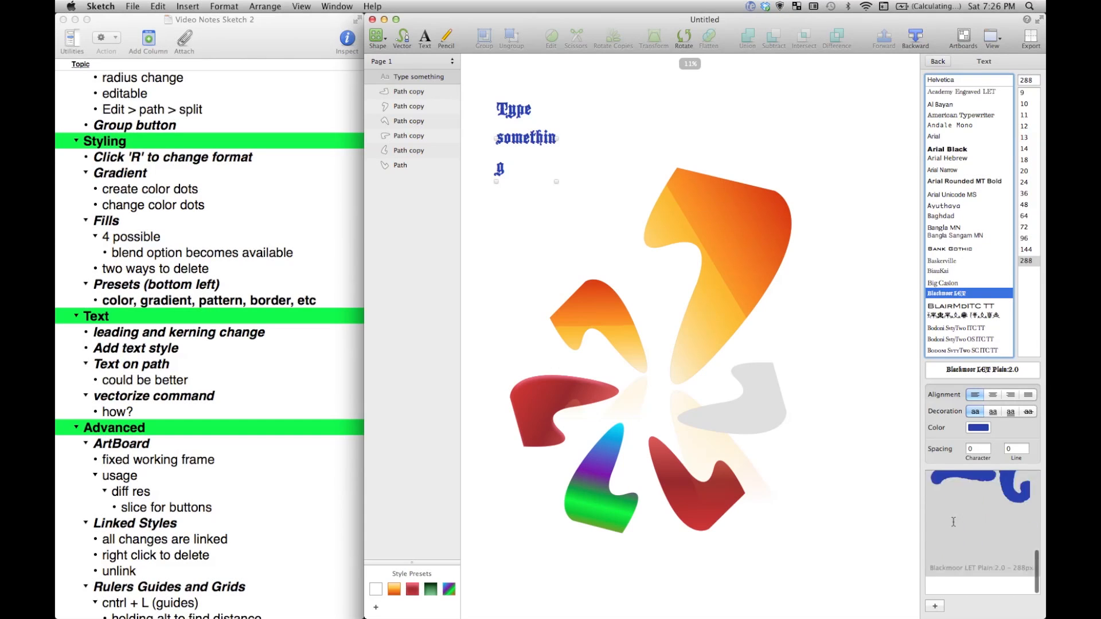
pyautogui.scroll(5, 953, 522)
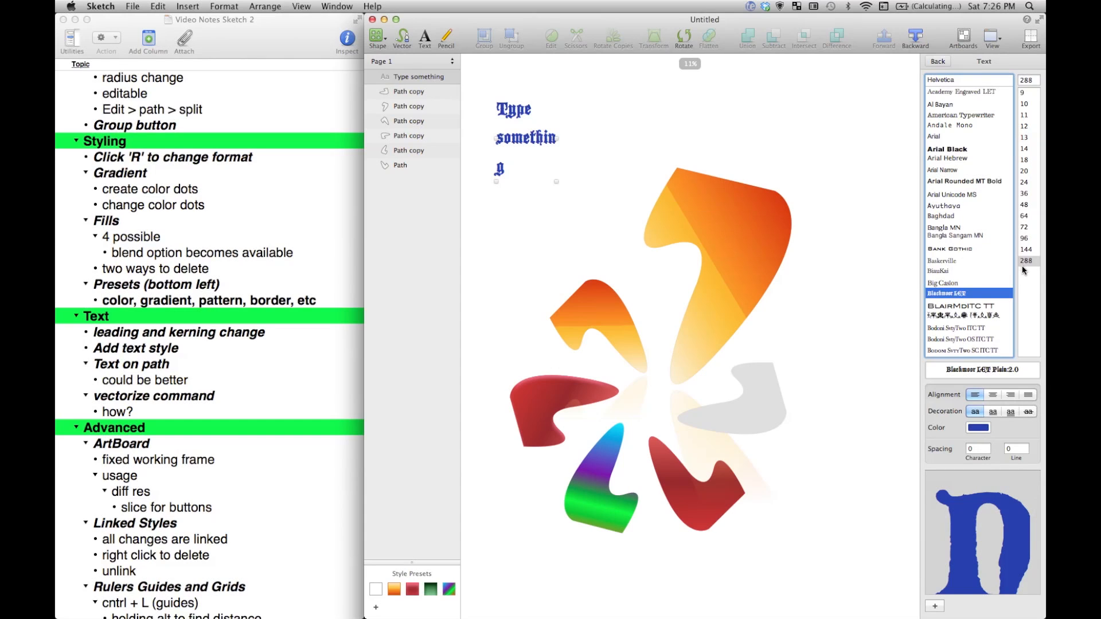
# Reduce the text's font size in stages to 13
pyautogui.click(1023, 239)
pyautogui.click(1023, 179)
pyautogui.click(1024, 162)
pyautogui.click(1024, 137)
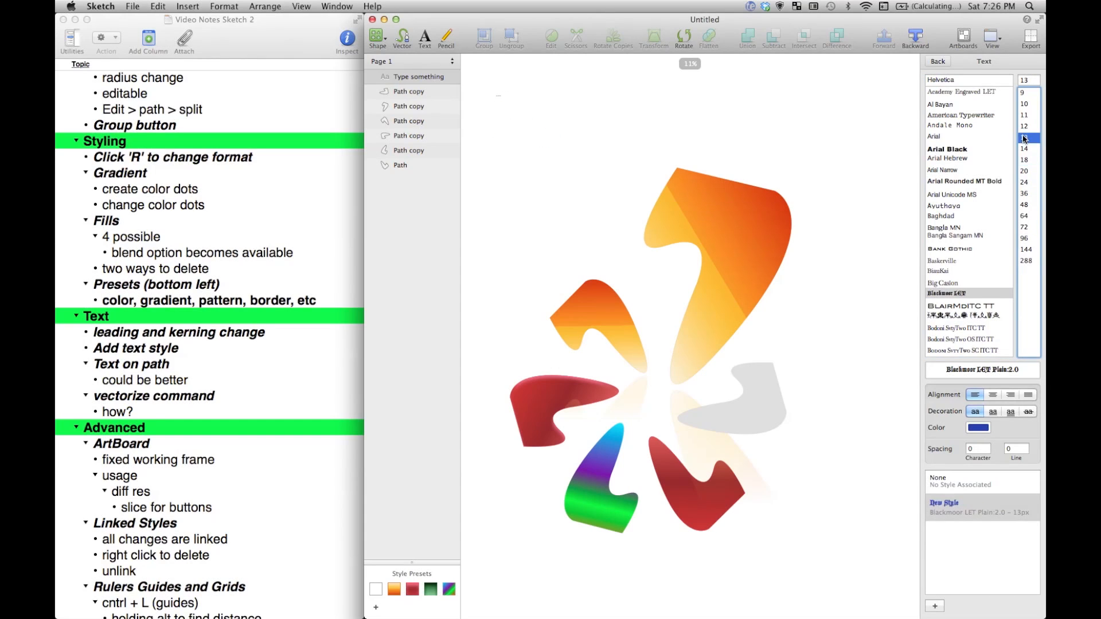
# Try sizes 24 and 48 for the "Type something" text, and set its font size to 20
pyautogui.click(1024, 182)
pyautogui.click(1023, 205)
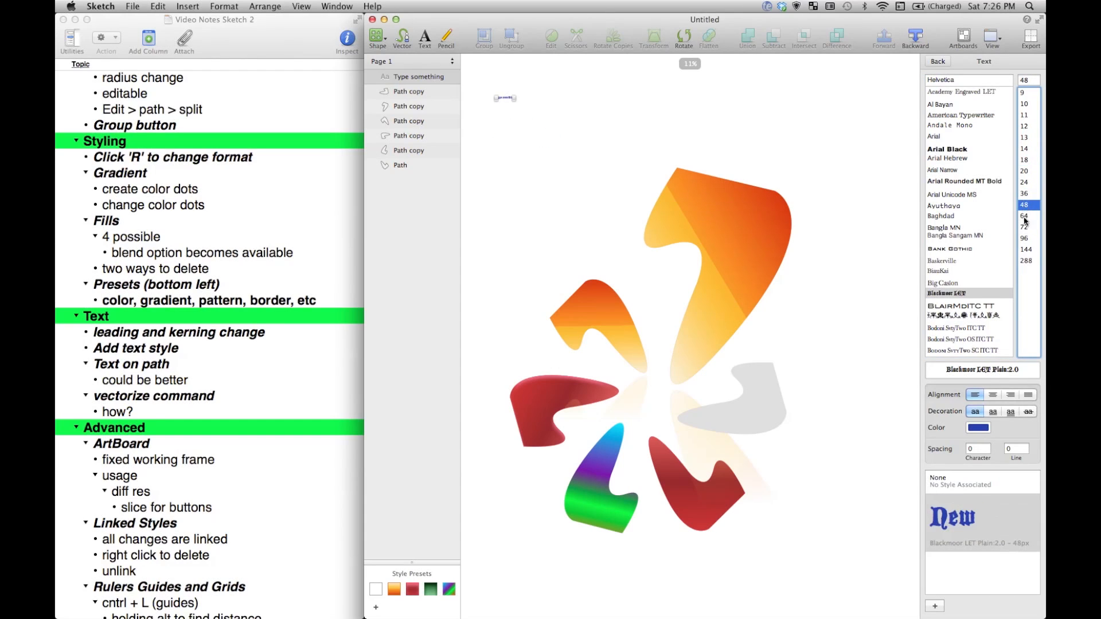
pyautogui.click(1024, 171)
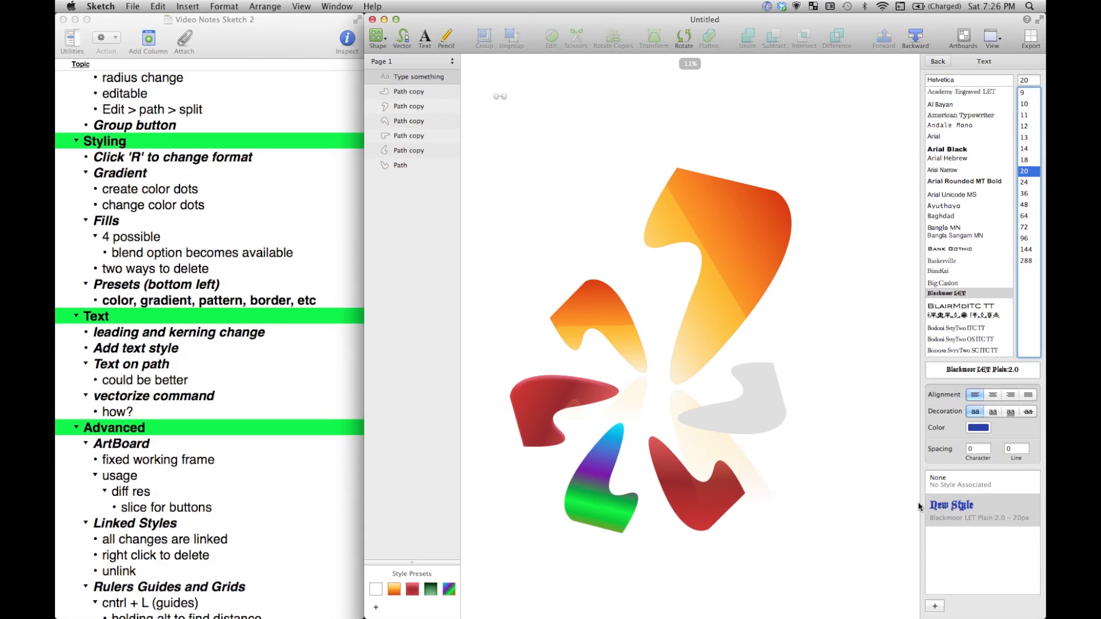
# Replace the saved text style's "New Style" name with a custom name
pyautogui.click(936, 505)
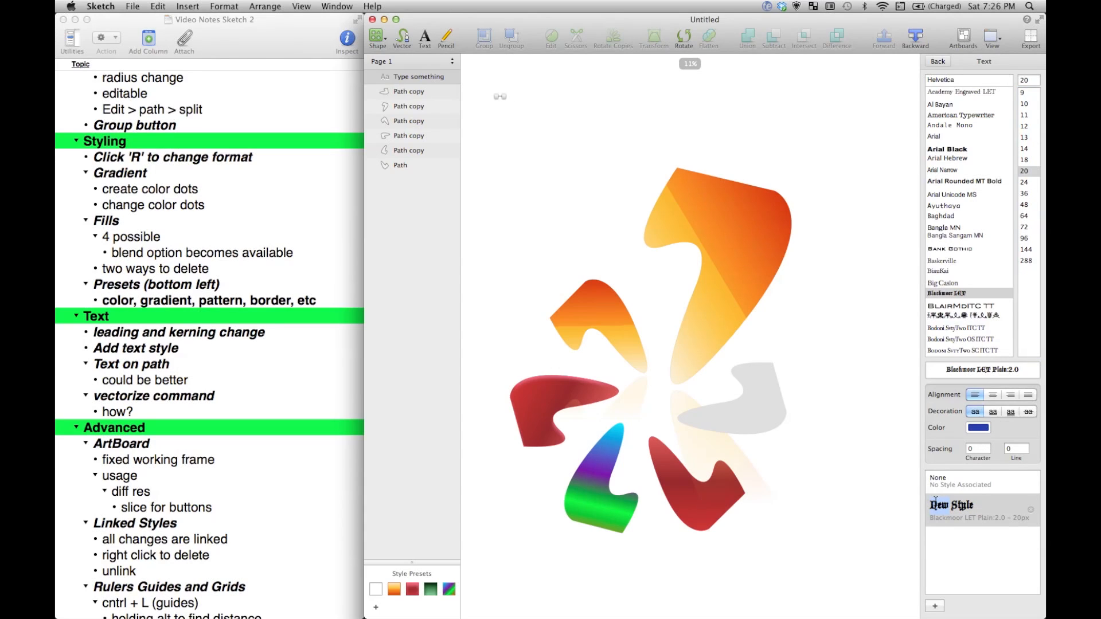
pyautogui.write('fhhj')
pyautogui.press('BackSpace')
pyautogui.press('BackSpace')
pyautogui.press('BackSpace')
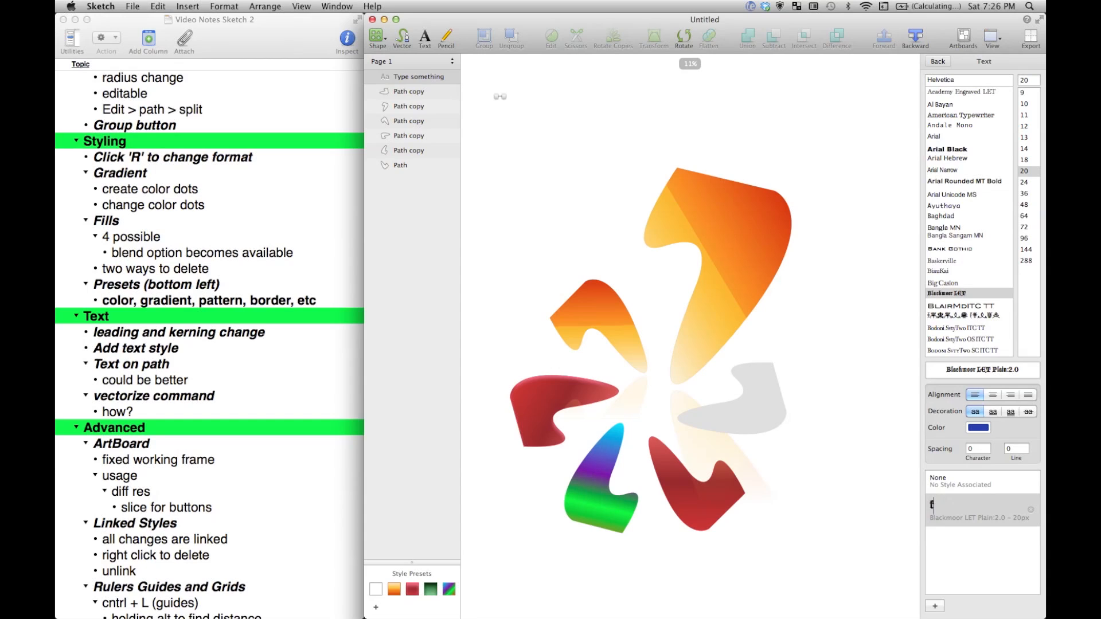
pyautogui.write('whatever')
pyautogui.write('want')
pyautogui.click(892, 504)
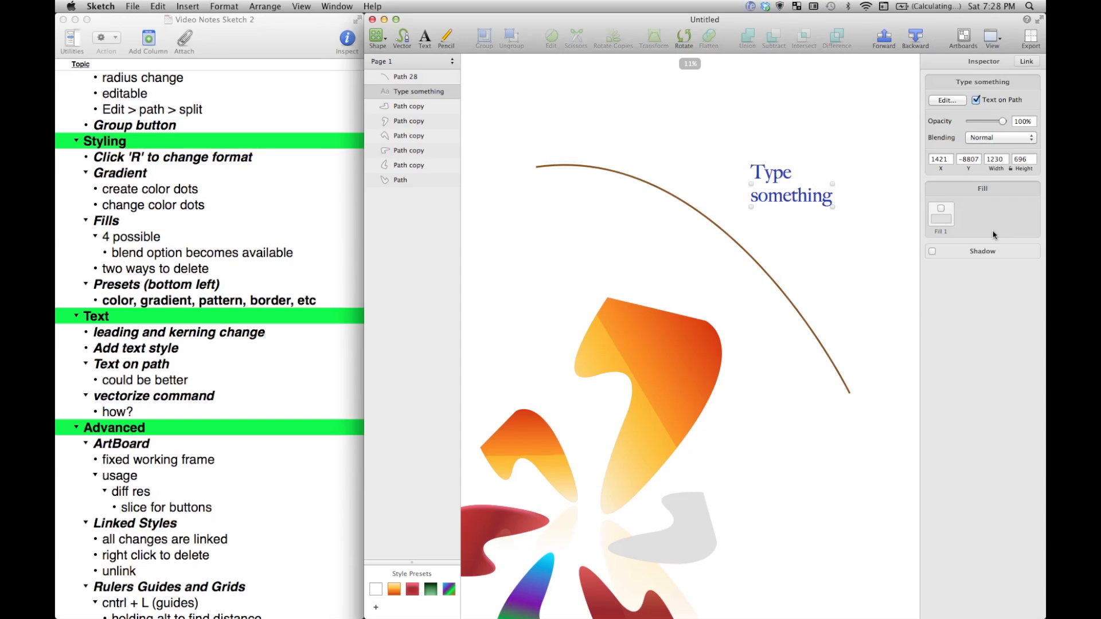
# Switch Text on Path off and back on for "Type something", and move the text so it follows the large orange shape's lower right edge
pyautogui.click(975, 100)
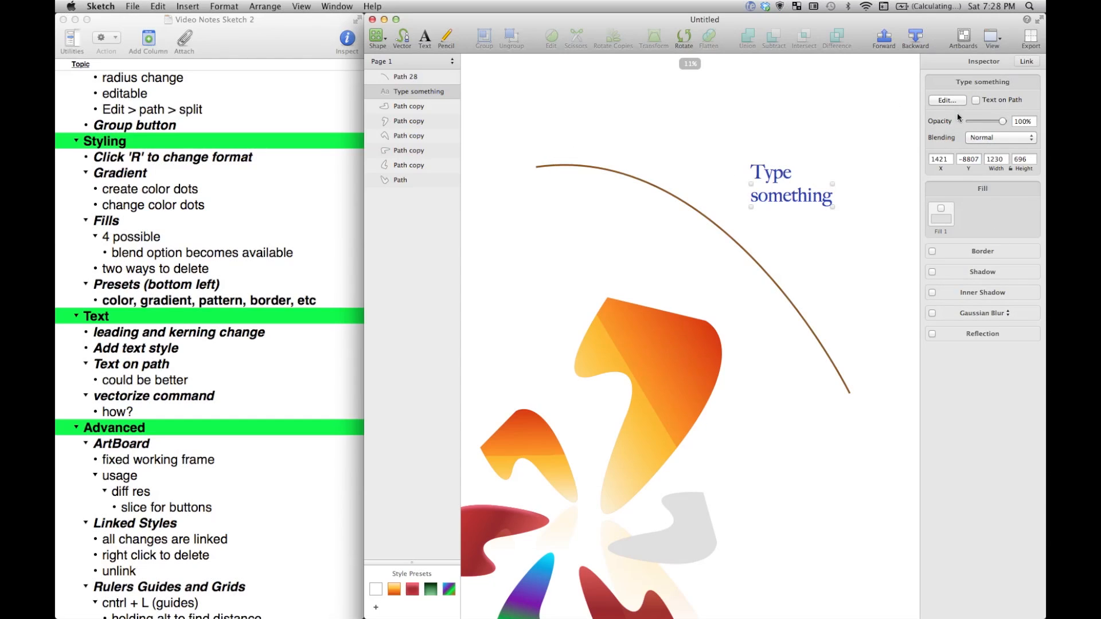
pyautogui.click(974, 101)
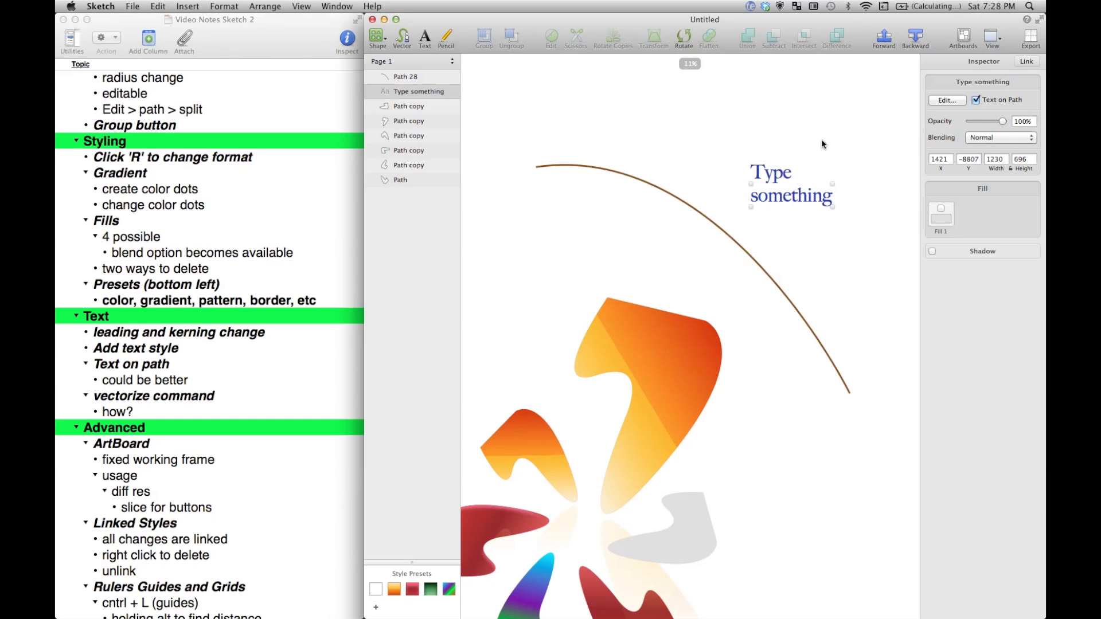
pyautogui.moveTo(785, 198); pyautogui.dragTo(738, 201)
pyautogui.scroll(-3, 738, 202)
pyautogui.hscroll(-5, 738, 201)
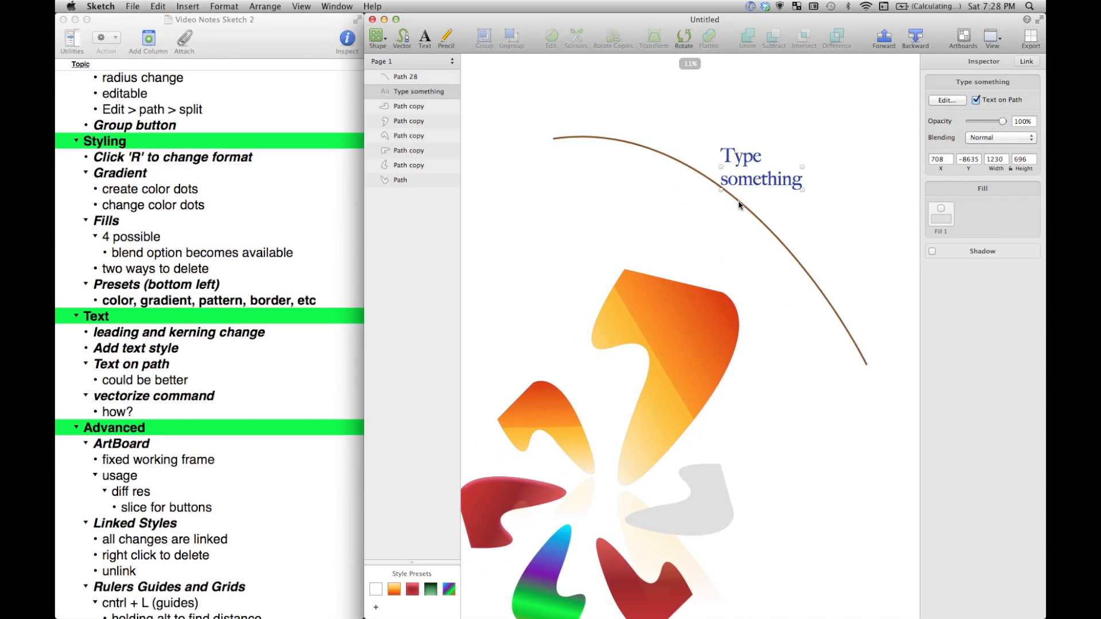
pyautogui.scroll(-3, 737, 202)
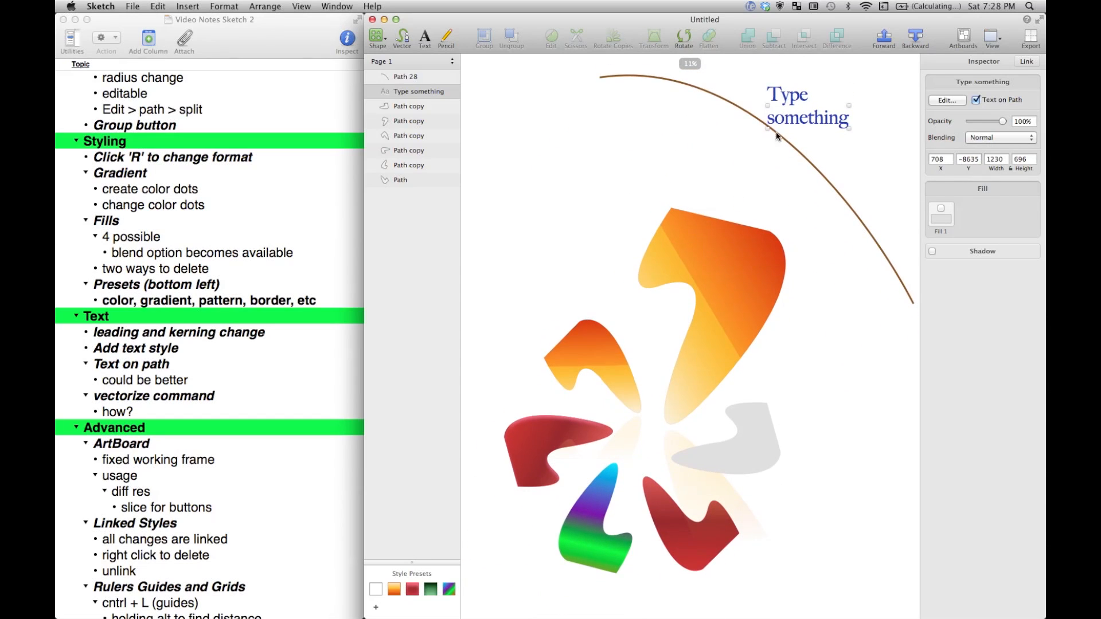
pyautogui.moveTo(794, 120); pyautogui.dragTo(811, 277)
pyautogui.click(710, 409)
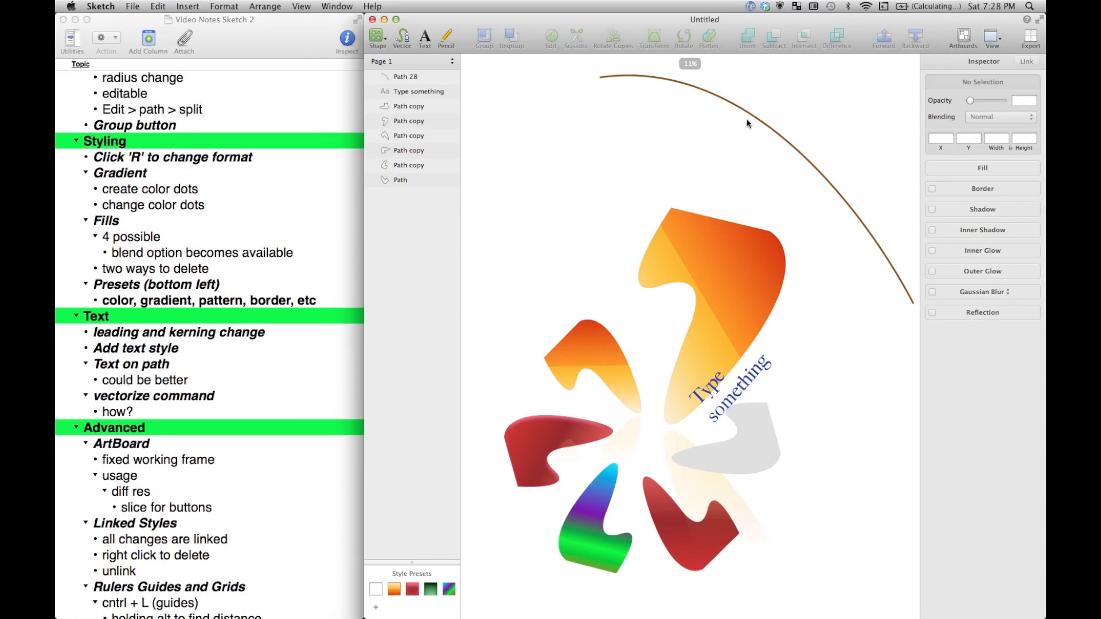
# Try to select the path text by its letters on the canvas, and select its "Type something" layer
pyautogui.click(684, 285)
pyautogui.click(715, 392)
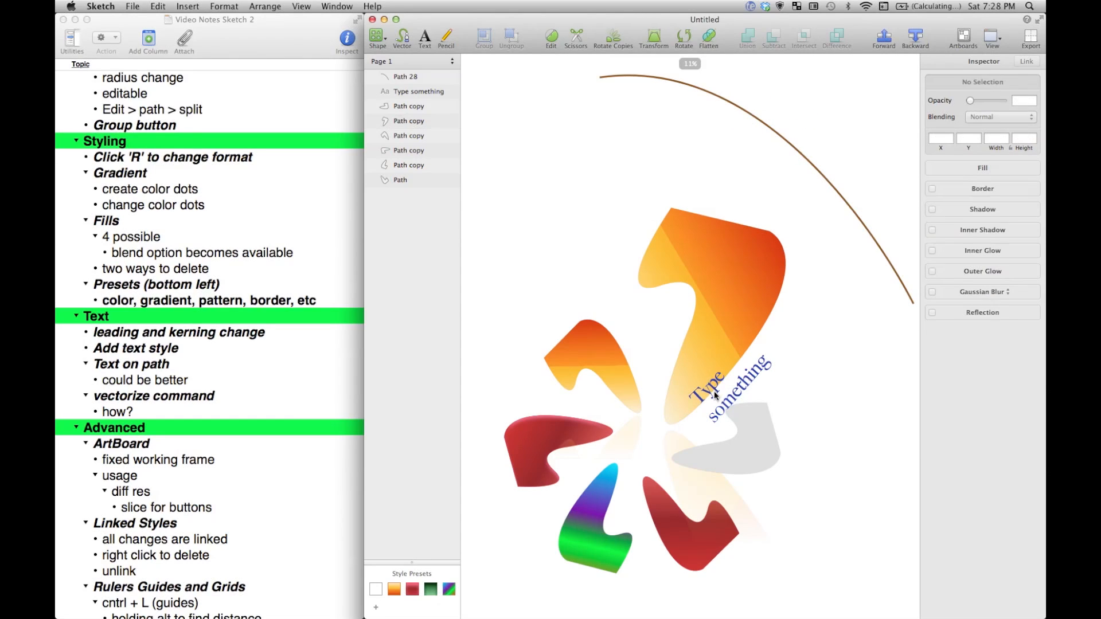
pyautogui.click(828, 394)
pyautogui.click(412, 93)
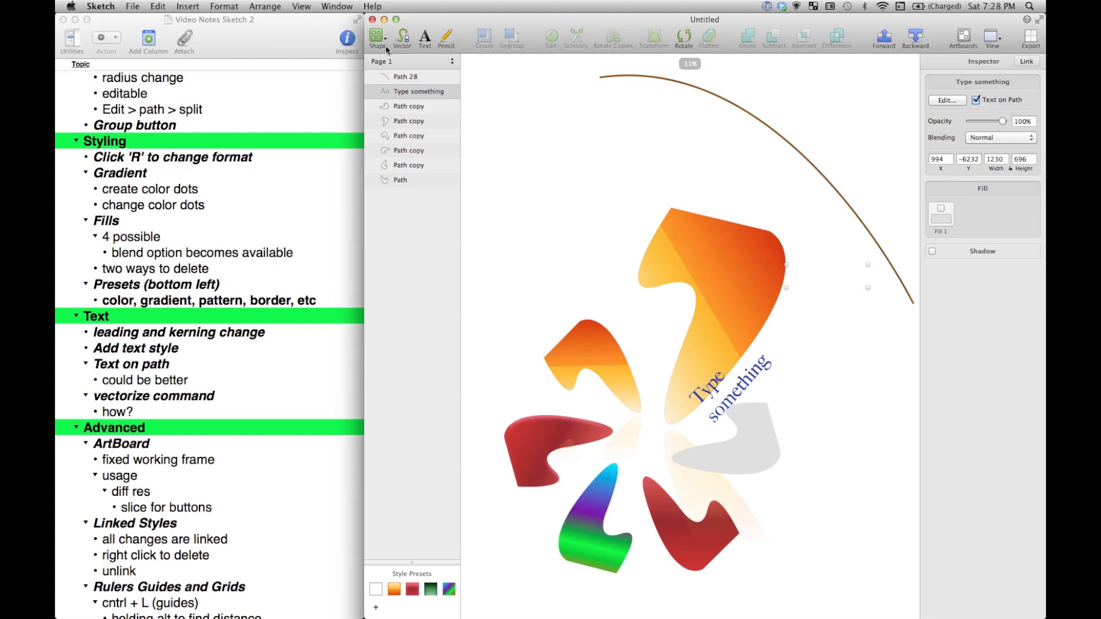
# Search the application's help for the vectorize command and locate Vectorize Stroke
pyautogui.press('super+shift+slash')
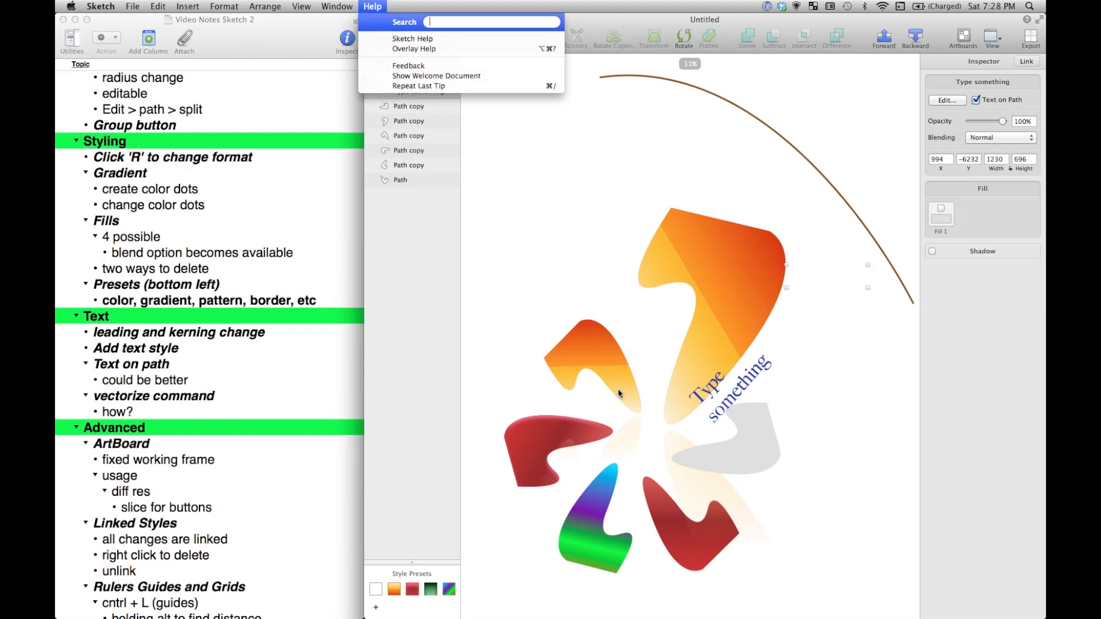
pyautogui.write('vecy')
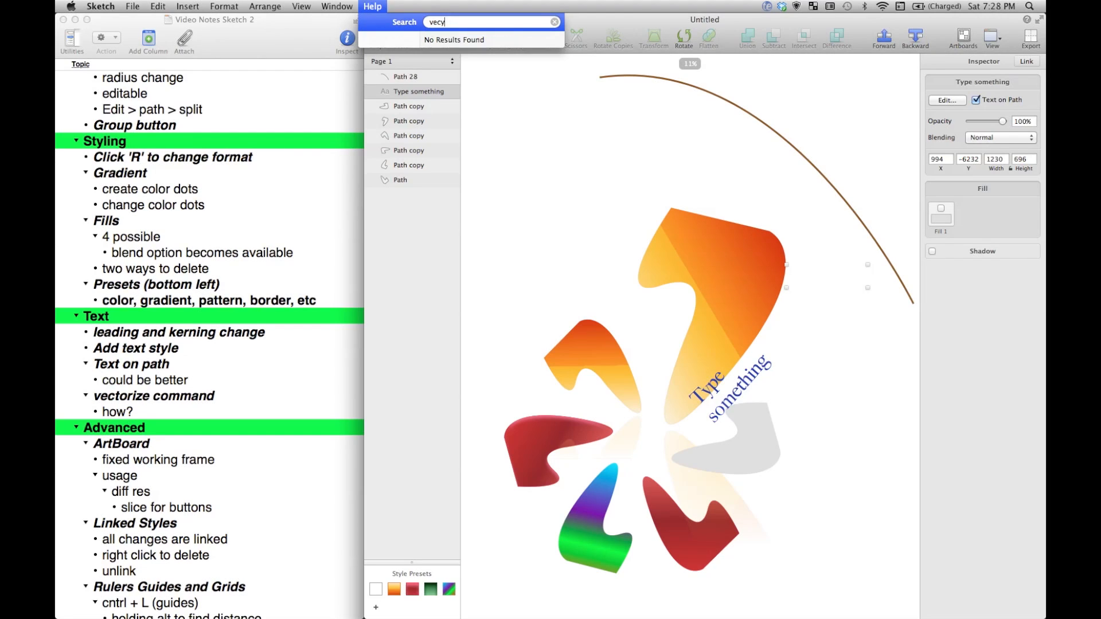
pyautogui.press('BackSpace')
pyautogui.write('tori')
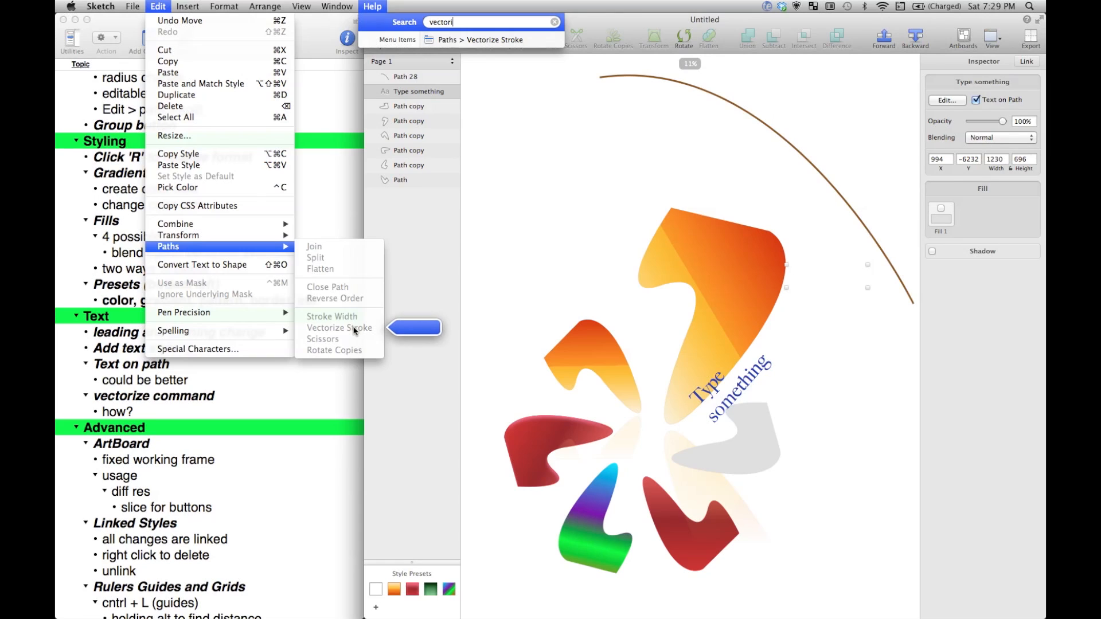
pyautogui.click(490, 289)
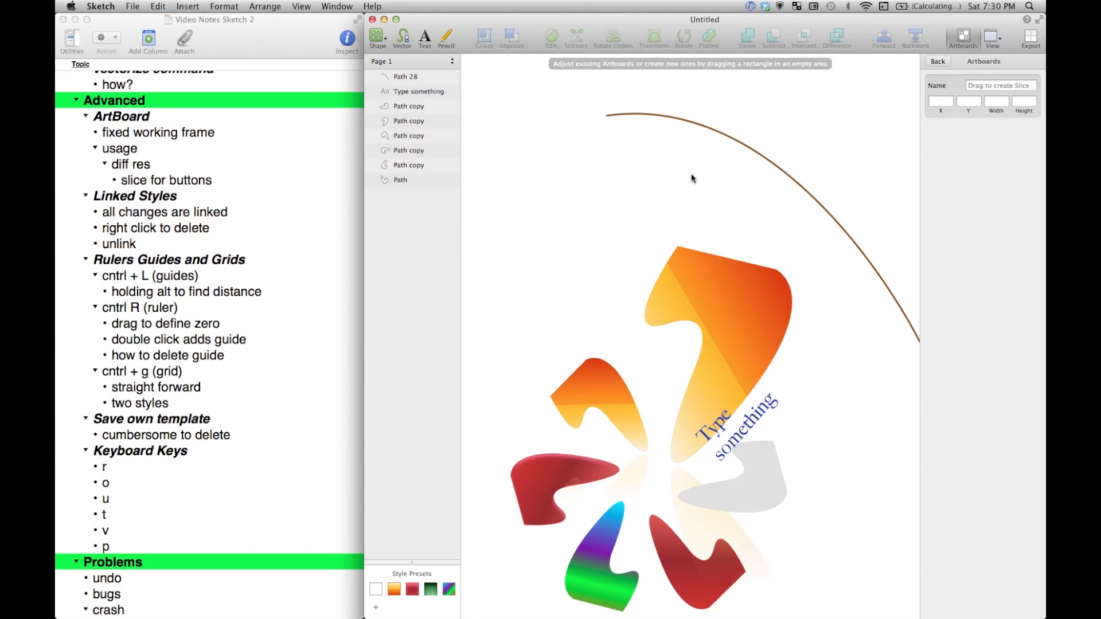
# Create an artboard about 6242 × 7556 px around the shapes, and lower its upper edge to a height of about 3184 px
pyautogui.click(543, 161)
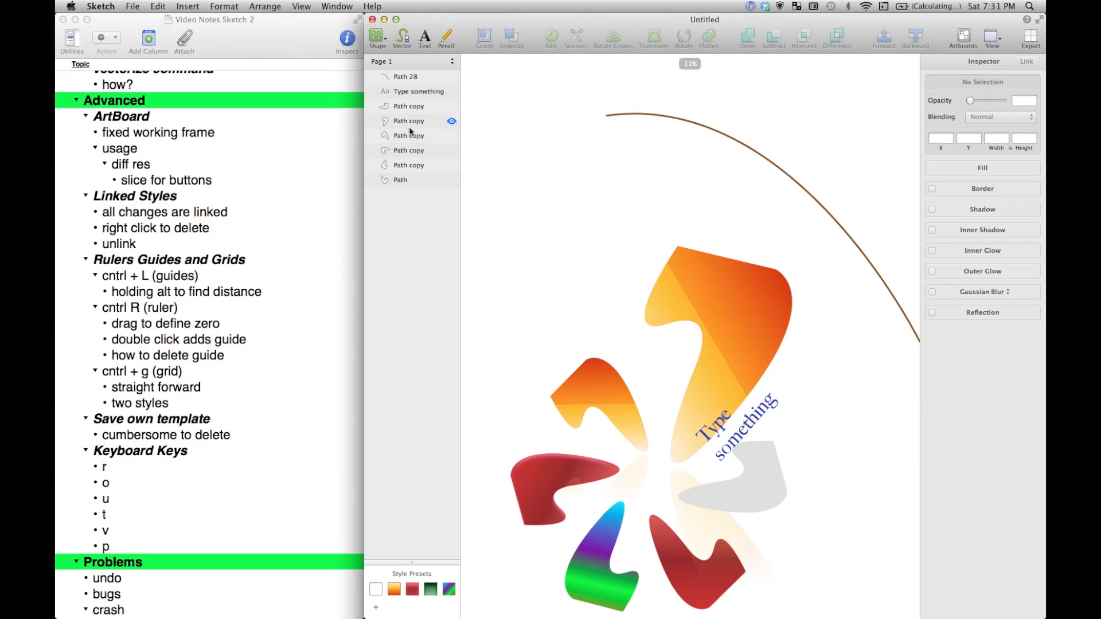
pyautogui.click(966, 41)
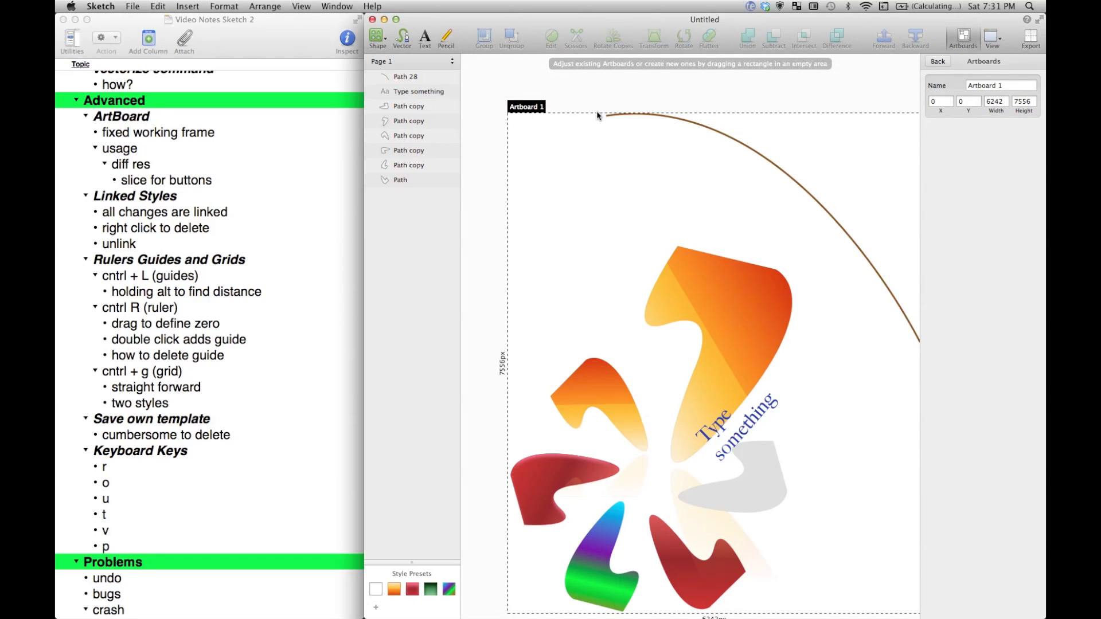
pyautogui.press('Escape')
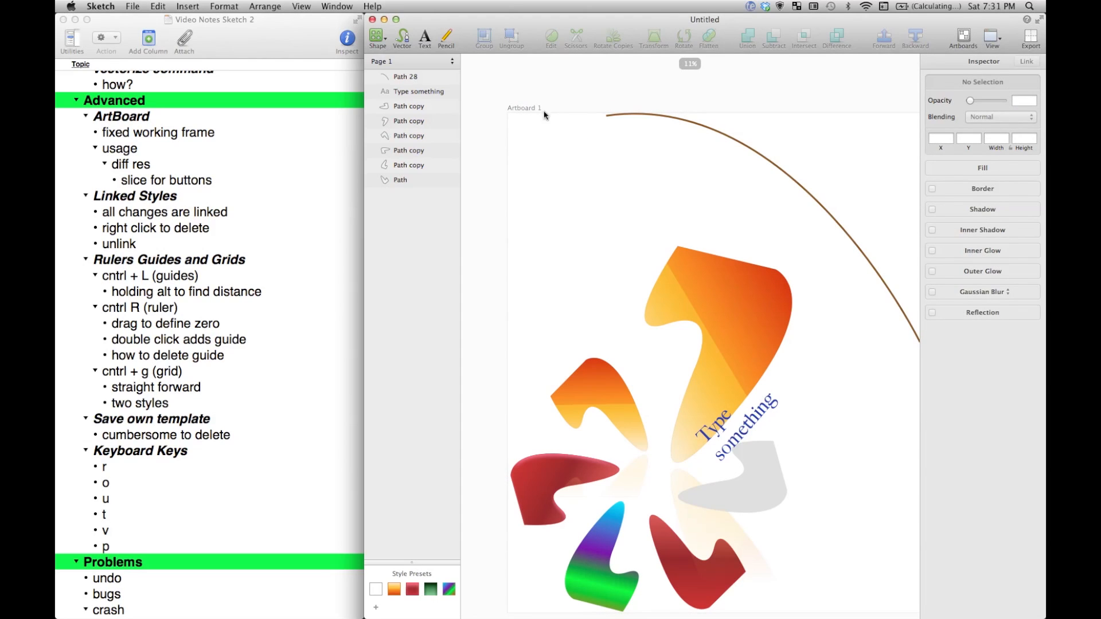
pyautogui.click(964, 39)
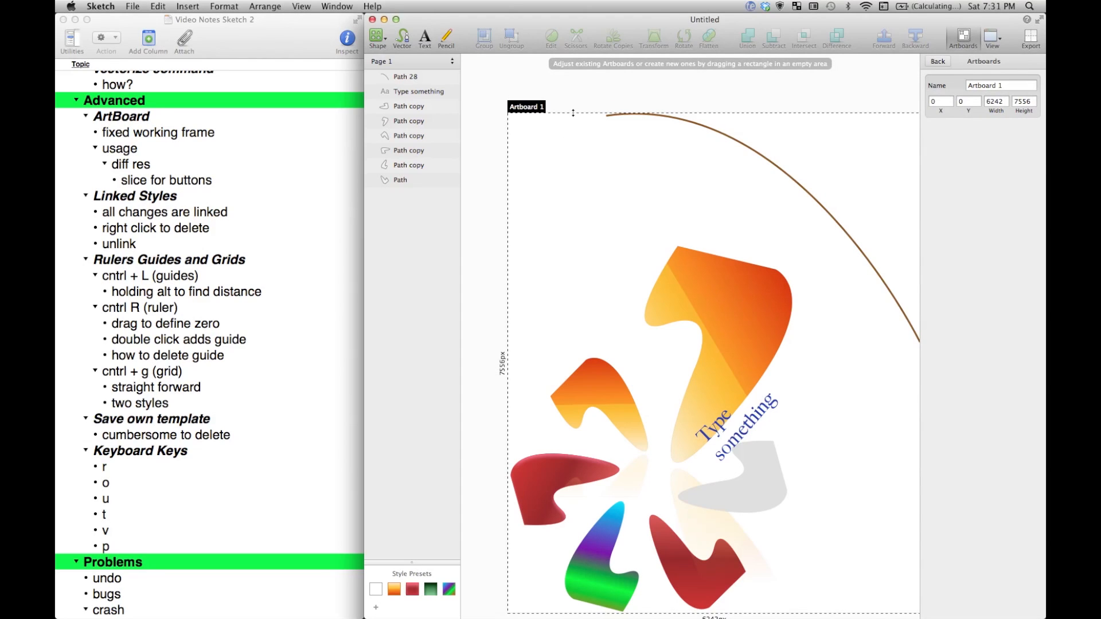
pyautogui.moveTo(573, 113); pyautogui.dragTo(606, 403)
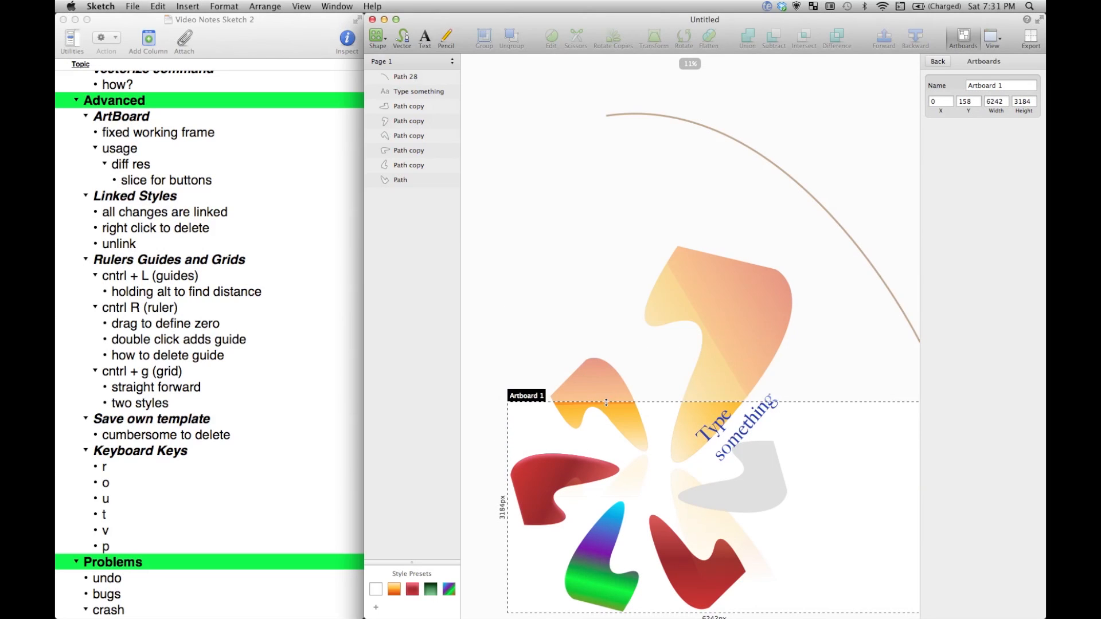
# Create a second artboard about 3740 × 5312 px that overlaps the first one over the gray shape and the path text
pyautogui.scroll(-5, 545, 326)
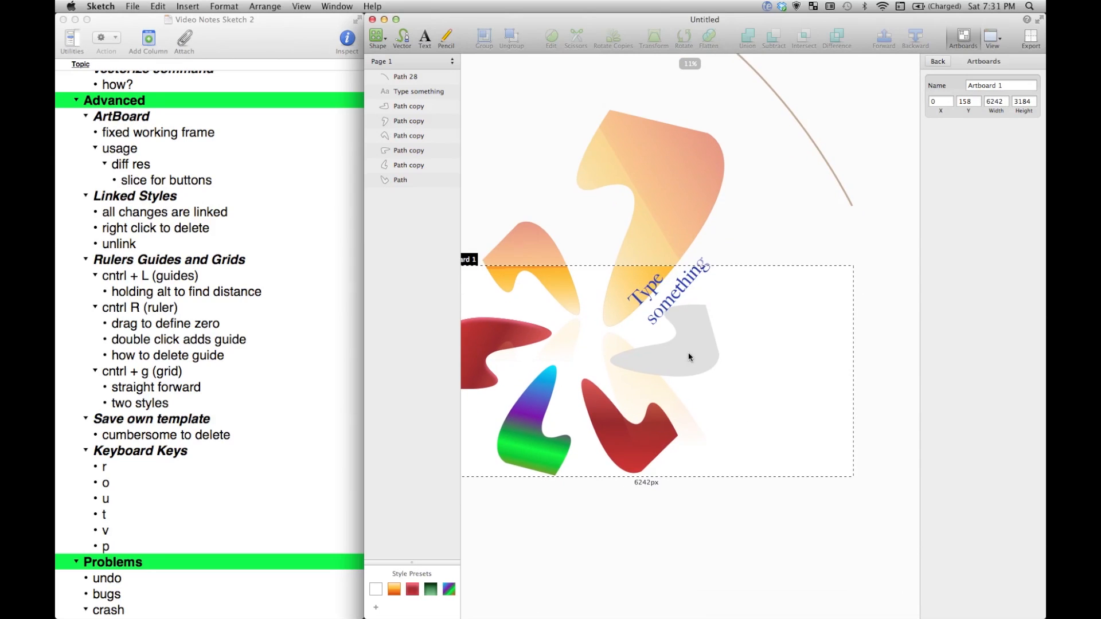
pyautogui.hscroll(-1, 691, 356)
pyautogui.moveTo(585, 148); pyautogui.dragTo(835, 504)
pyautogui.scroll(-2, 697, 424)
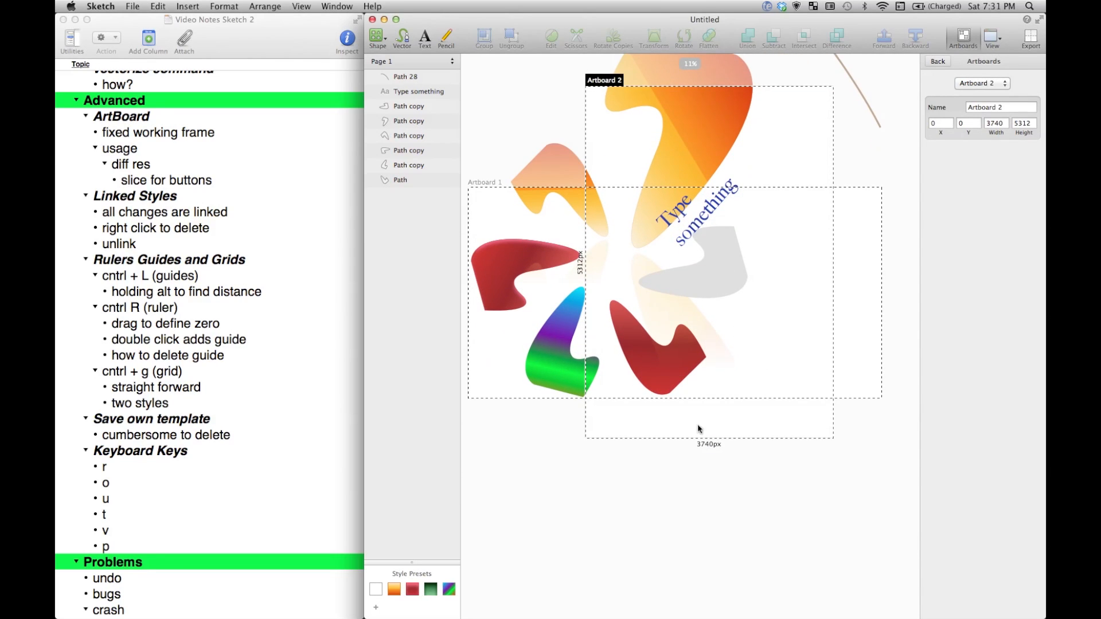
pyautogui.scroll(1, 508, 181)
pyautogui.scroll(1, 509, 180)
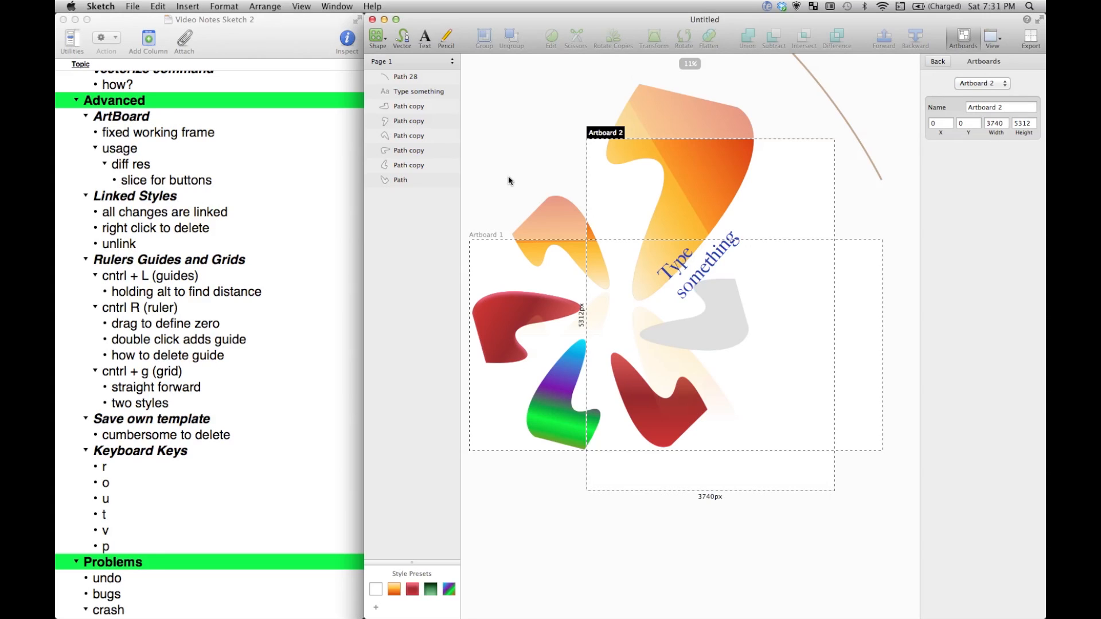
pyautogui.scroll(-1, 680, 518)
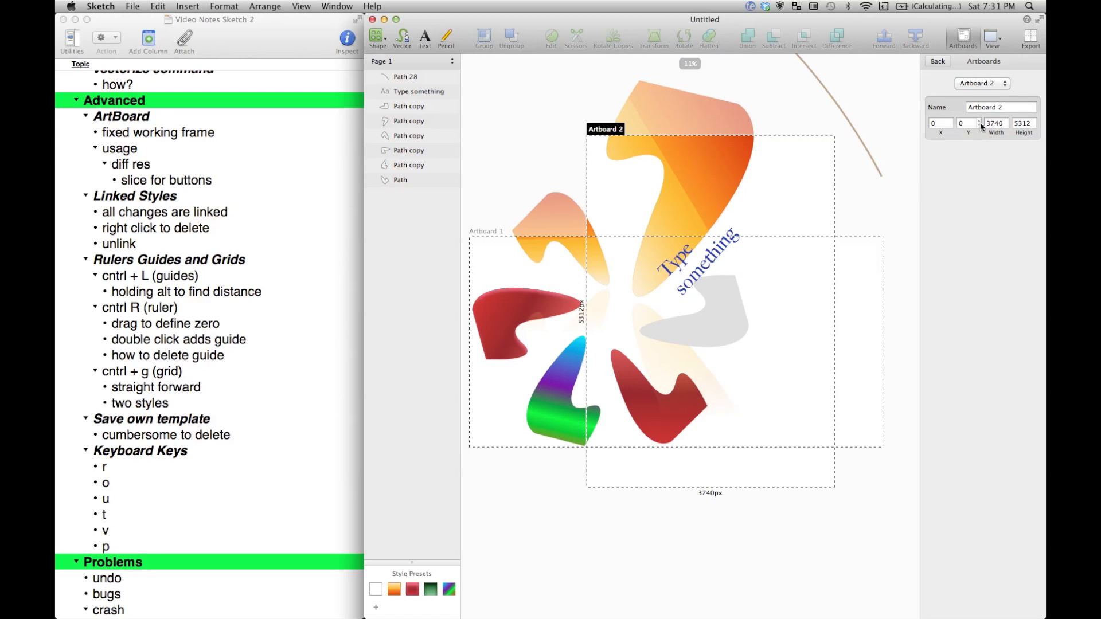
pyautogui.hscroll(-3, 825, 252)
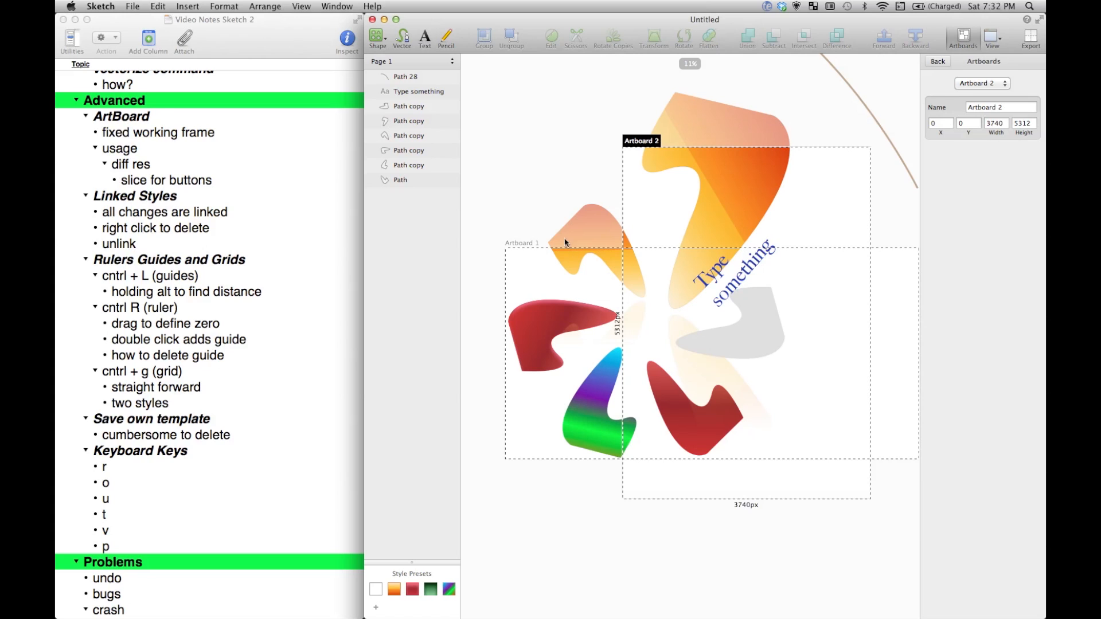
# Add a second fill to the large orange shape and give it the green linear gradient preset
pyautogui.click(676, 193)
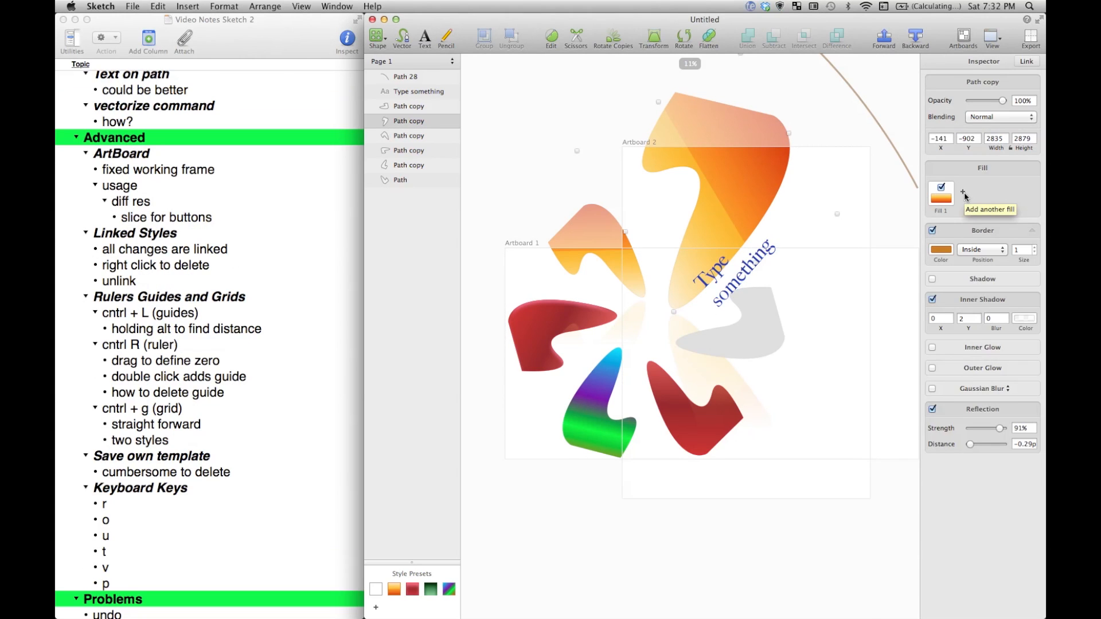
pyautogui.click(964, 193)
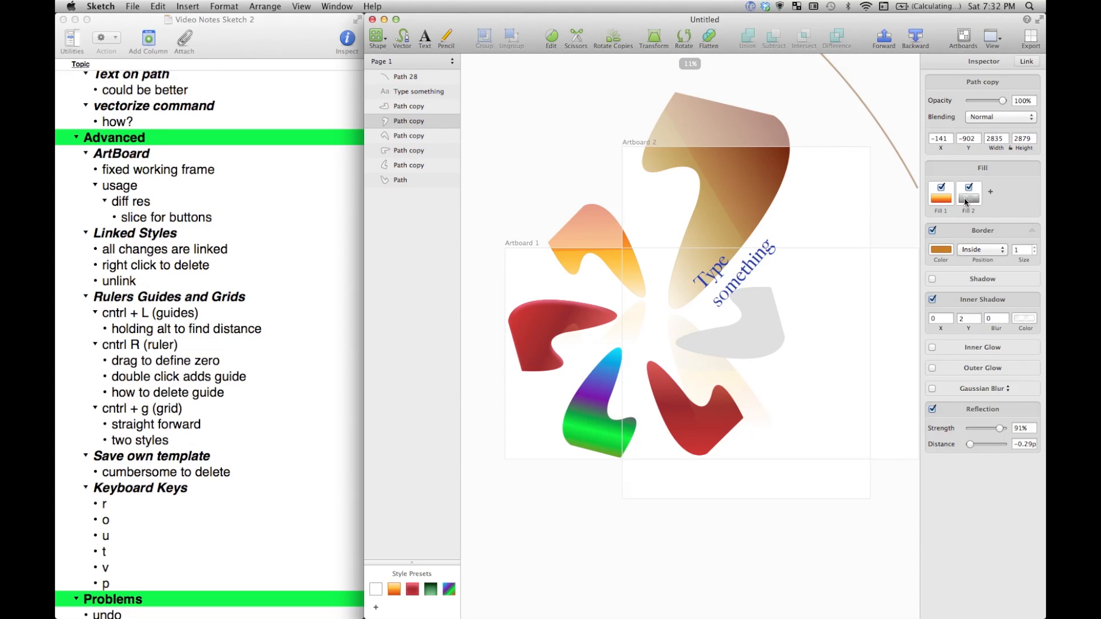
pyautogui.click(964, 197)
pyautogui.click(975, 386)
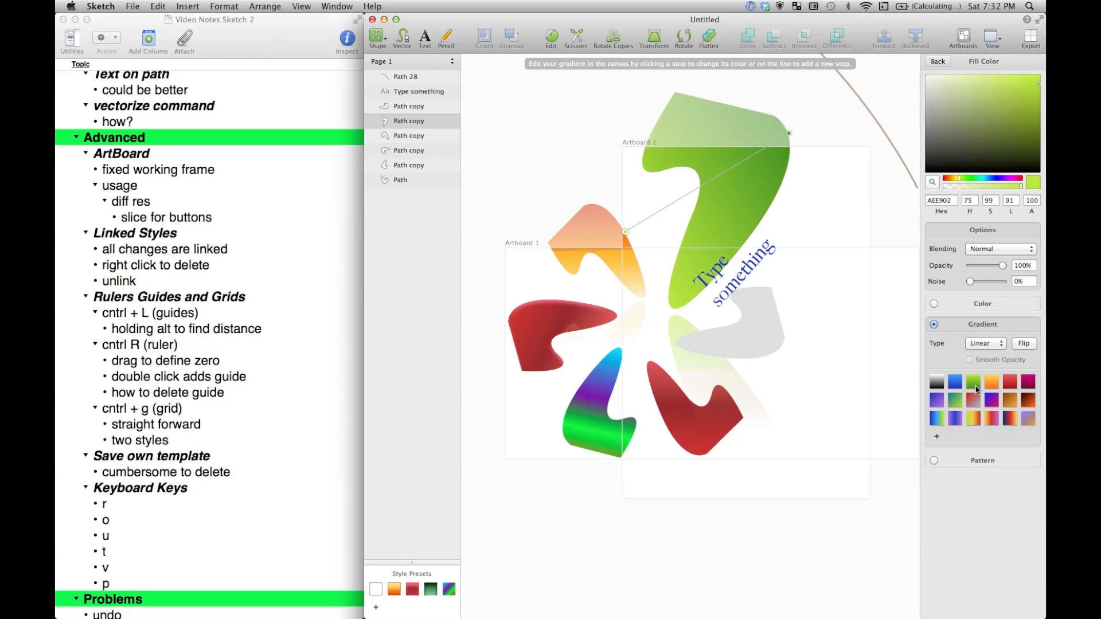
pyautogui.click(938, 62)
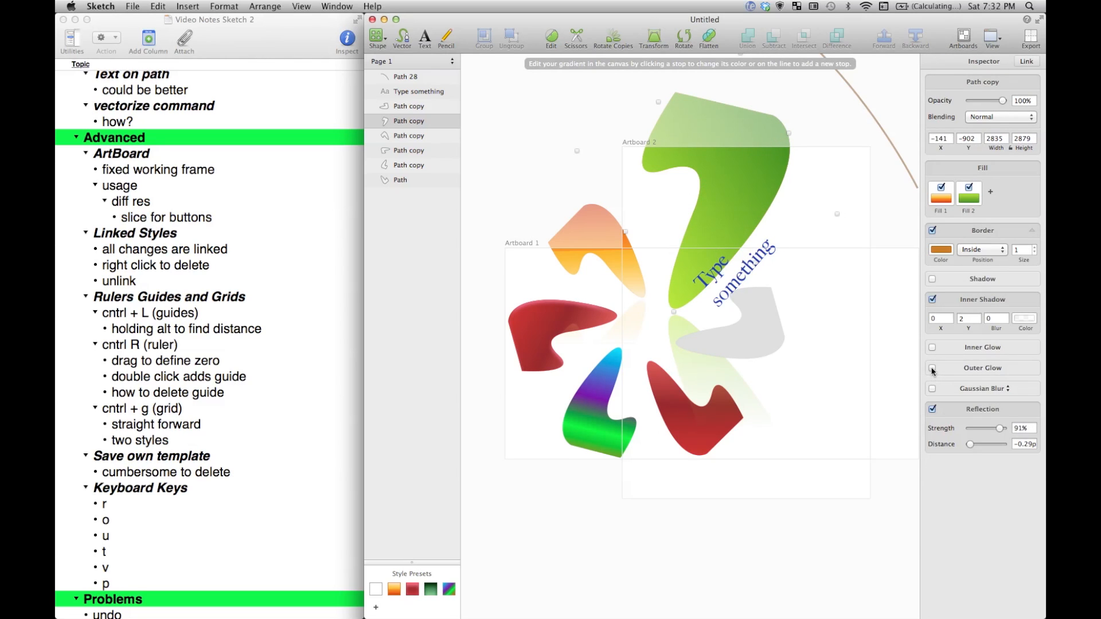
# Turn on Outer Glow and Inner Glow for the large green shape, and save its look as a new linked style
pyautogui.click(932, 368)
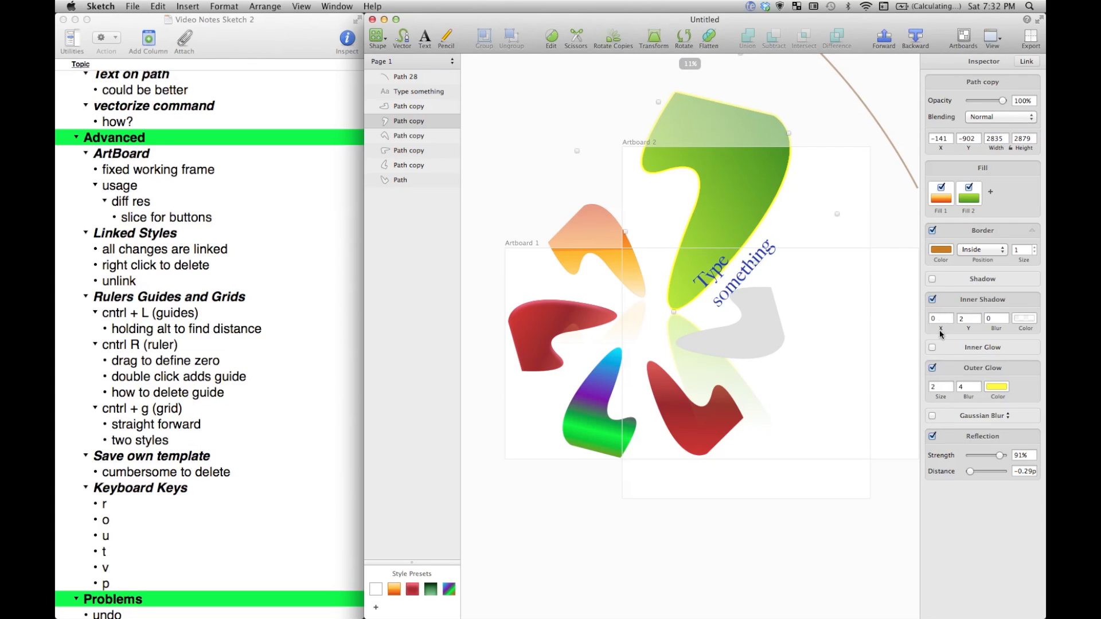
pyautogui.click(932, 348)
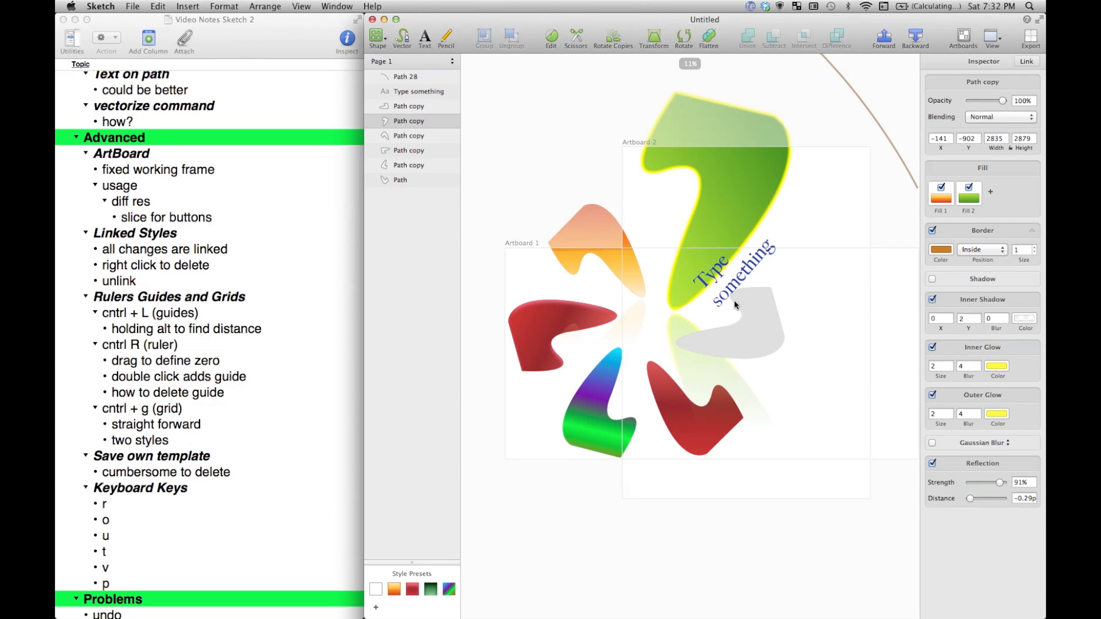
pyautogui.click(1025, 63)
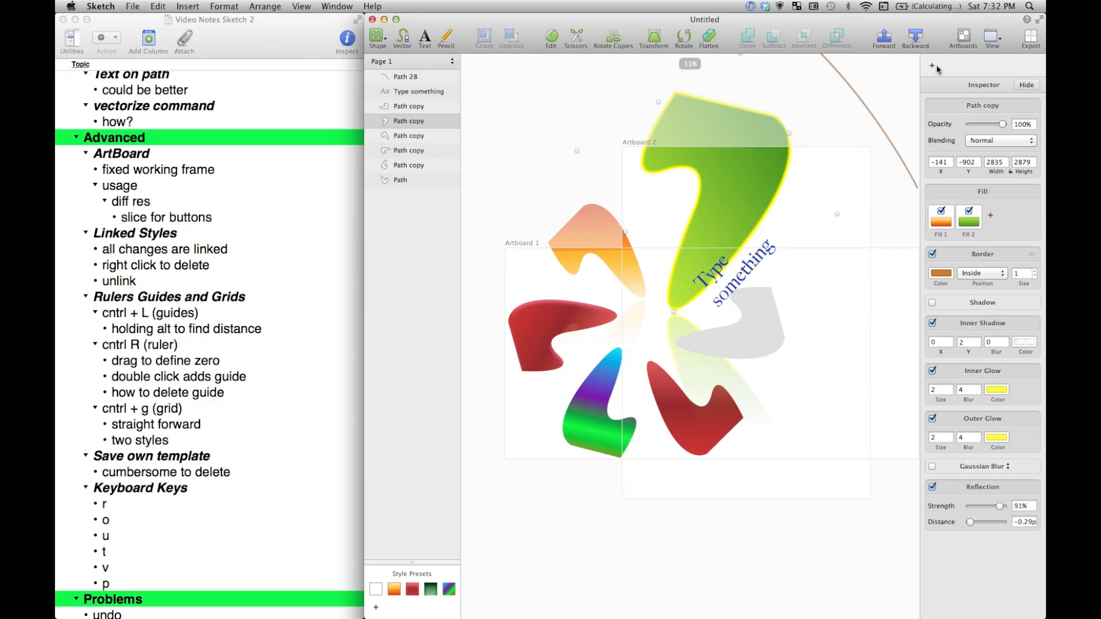
pyautogui.click(932, 66)
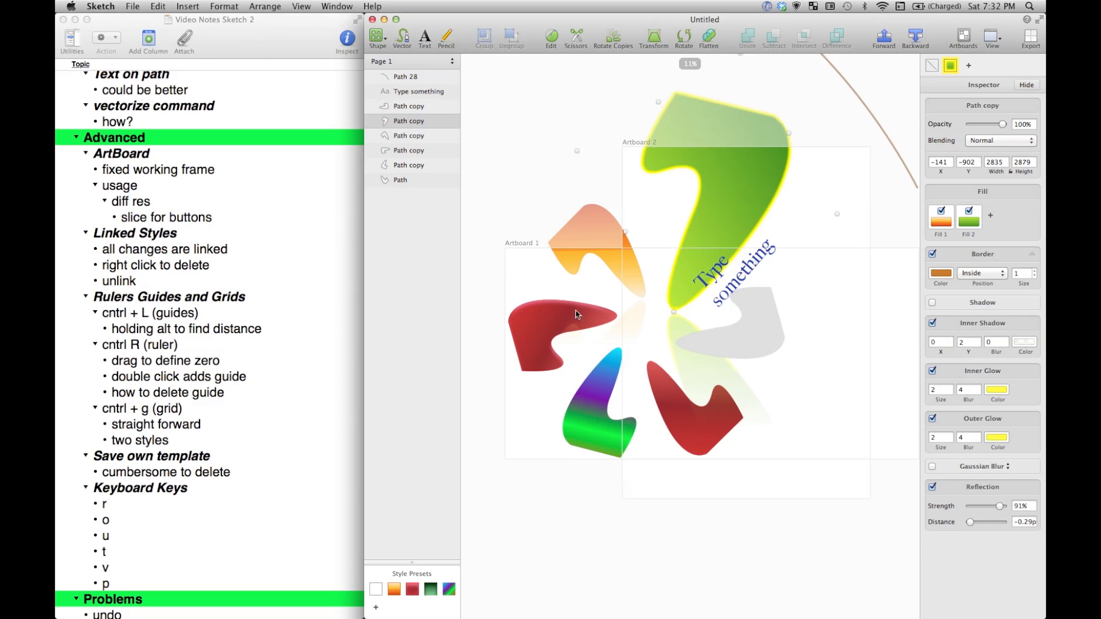
# Apply the green glowing linked style to the rainbow shape, the red shape above it, and the small orange shape
pyautogui.click(575, 262)
pyautogui.click(554, 344)
pyautogui.click(593, 402)
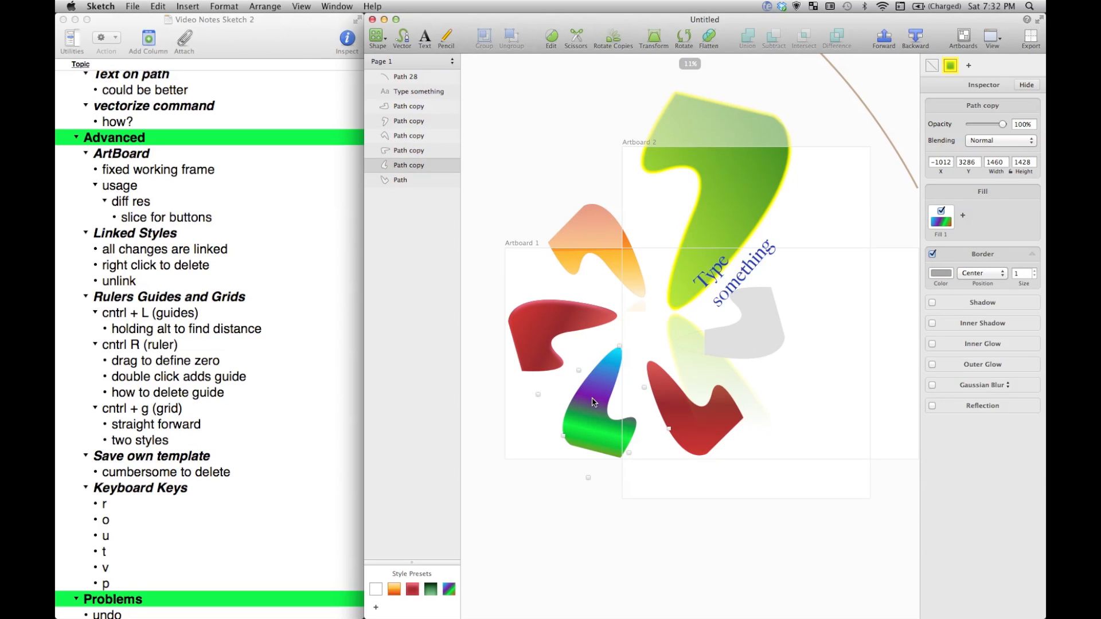
pyautogui.click(950, 68)
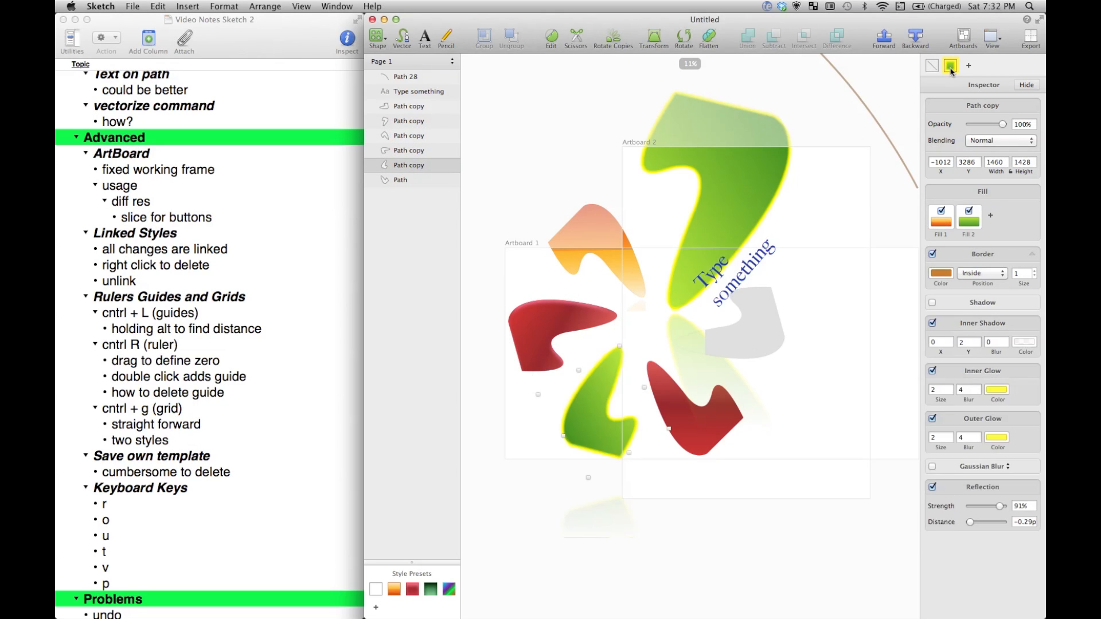
pyautogui.click(576, 290)
pyautogui.click(950, 65)
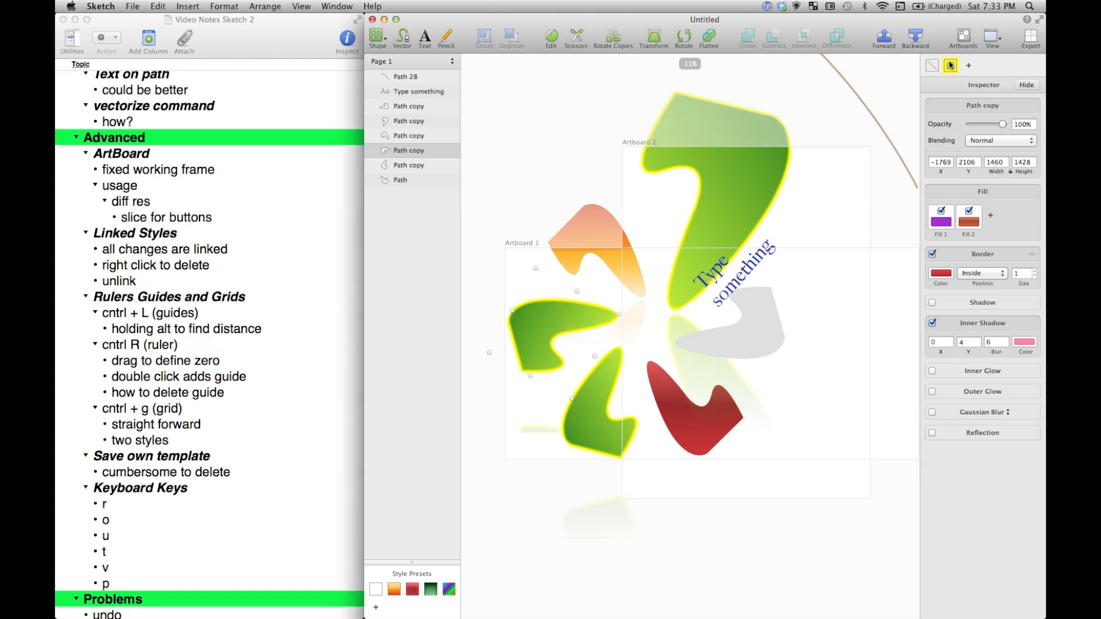
pyautogui.click(571, 274)
pyautogui.click(950, 66)
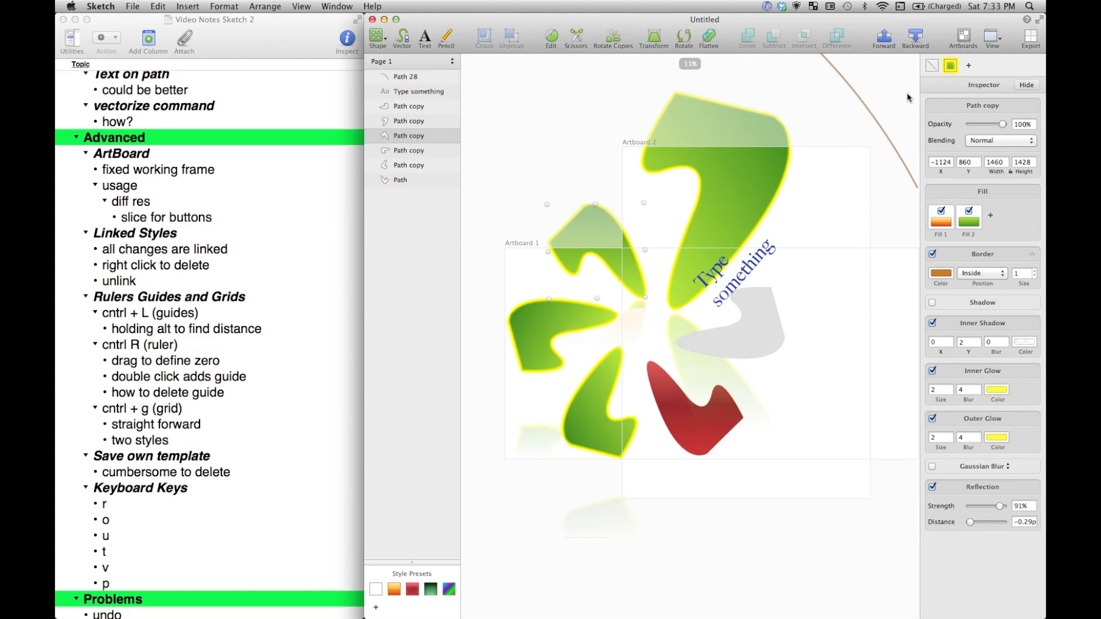
# Toggle the green second fill of the large linked shape off and on to compare the linked shapes
pyautogui.click(785, 178)
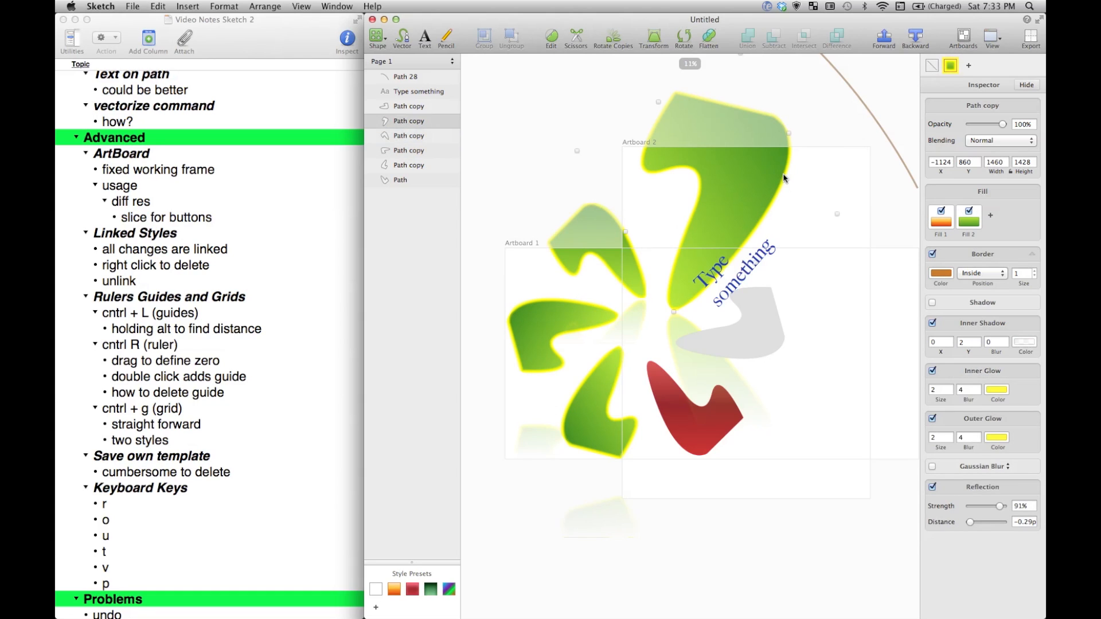
pyautogui.click(969, 211)
pyautogui.click(969, 212)
pyautogui.click(969, 211)
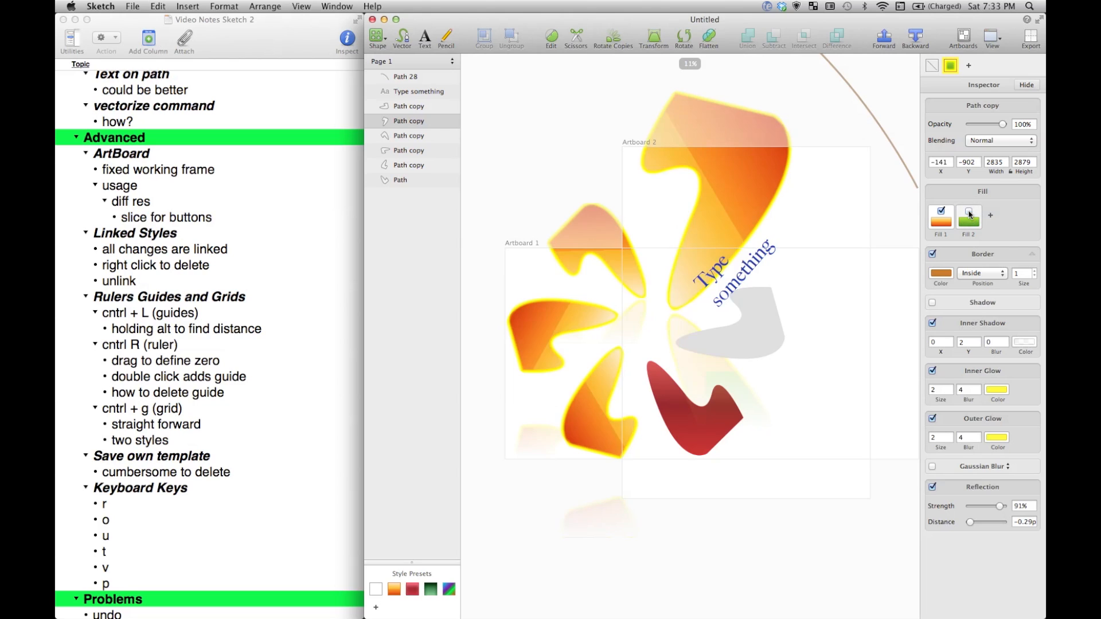
pyautogui.click(969, 212)
pyautogui.click(969, 211)
pyautogui.click(969, 212)
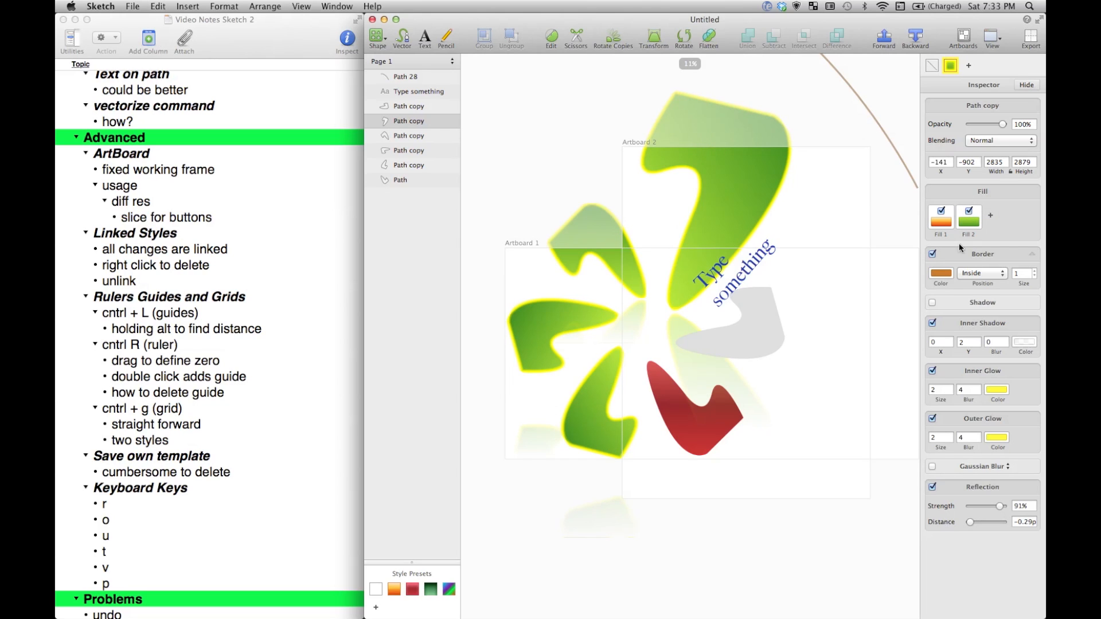
# Turn off Inner Glow and Outer Glow on the large linked shape, keeping its green second fill enabled
pyautogui.click(933, 370)
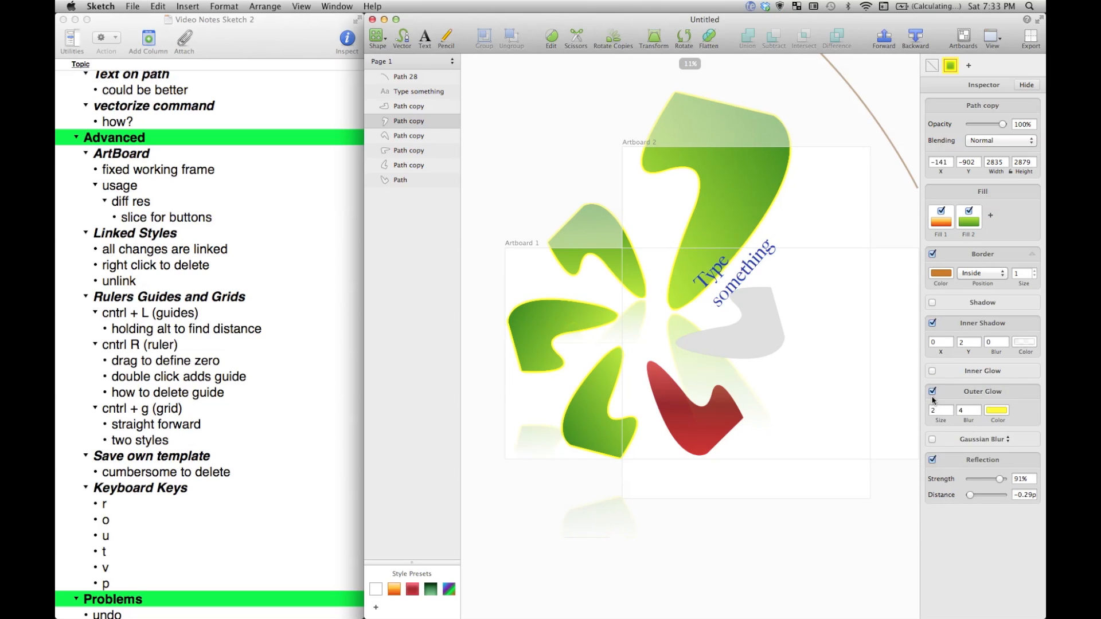
pyautogui.click(932, 392)
pyautogui.click(968, 212)
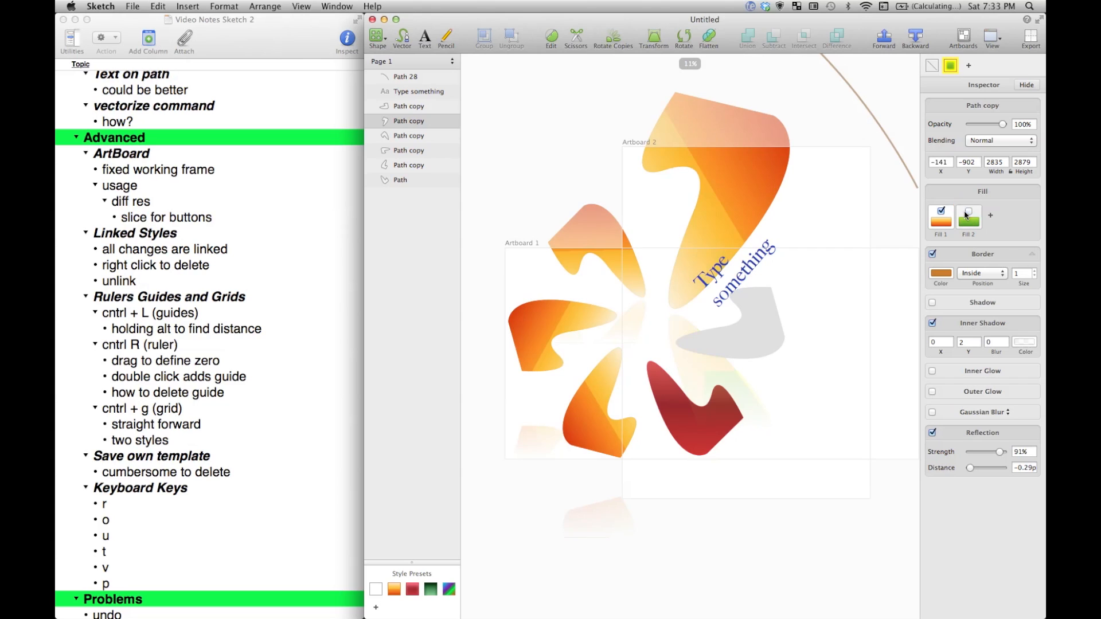
pyautogui.click(968, 212)
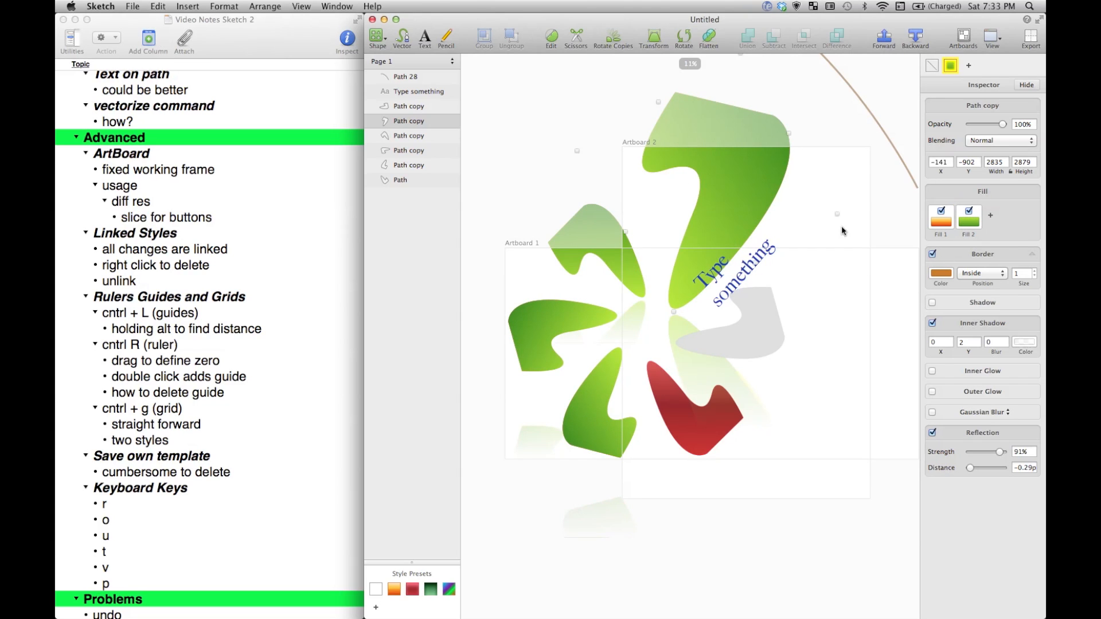
# Unlink the far-left green shape from the shared linked style
pyautogui.click(841, 226)
pyautogui.click(707, 222)
pyautogui.click(561, 330)
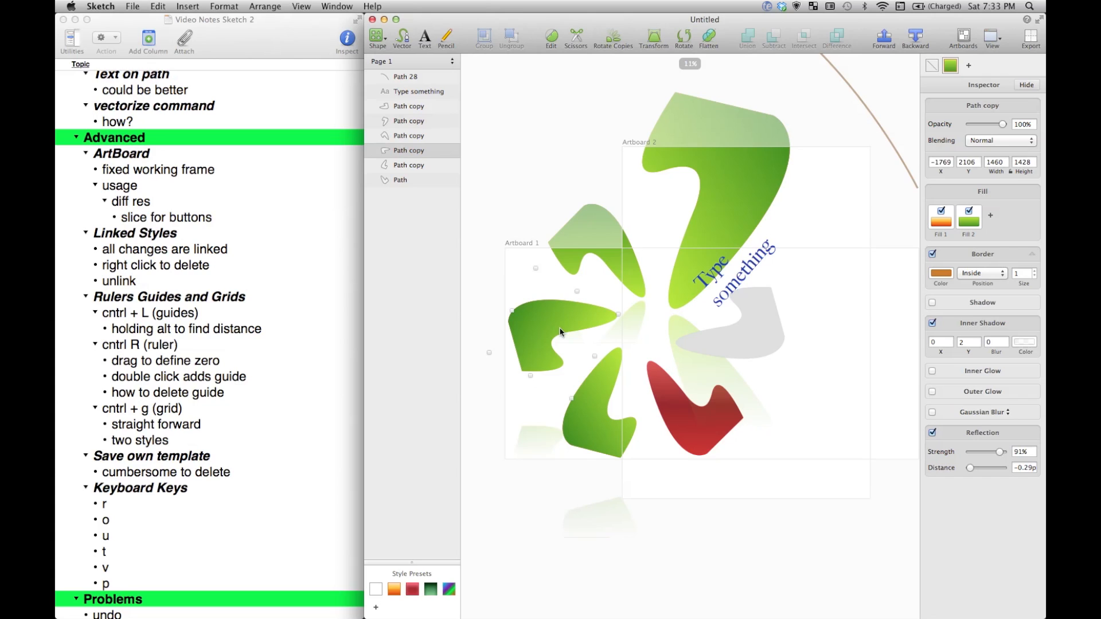
pyautogui.click(933, 68)
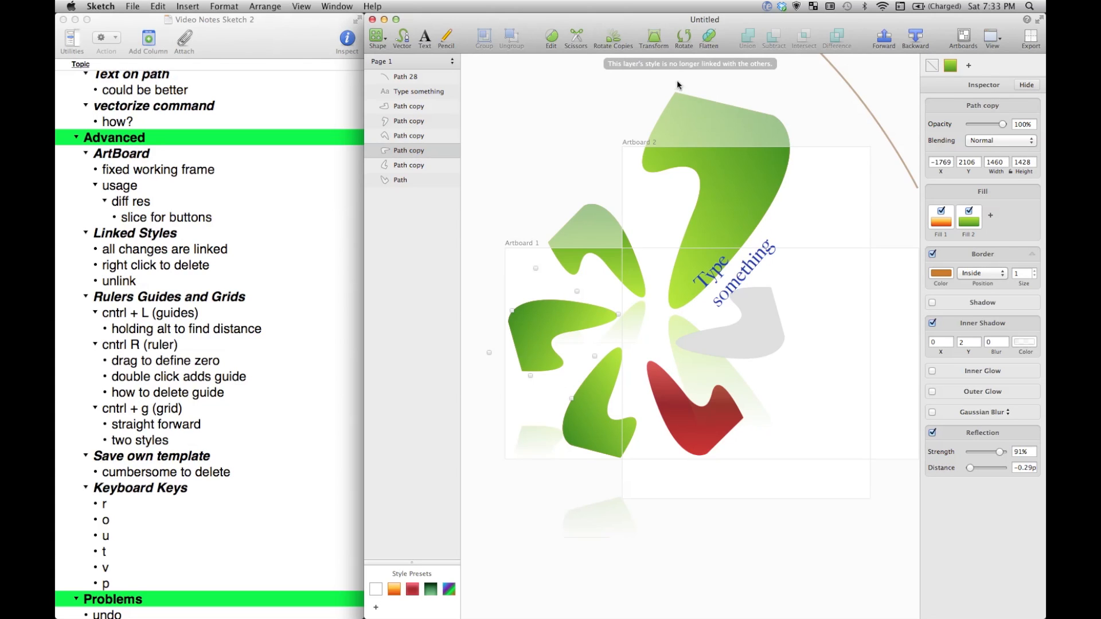
# Disable the green second fill and the border on the large linked shape
pyautogui.click(710, 169)
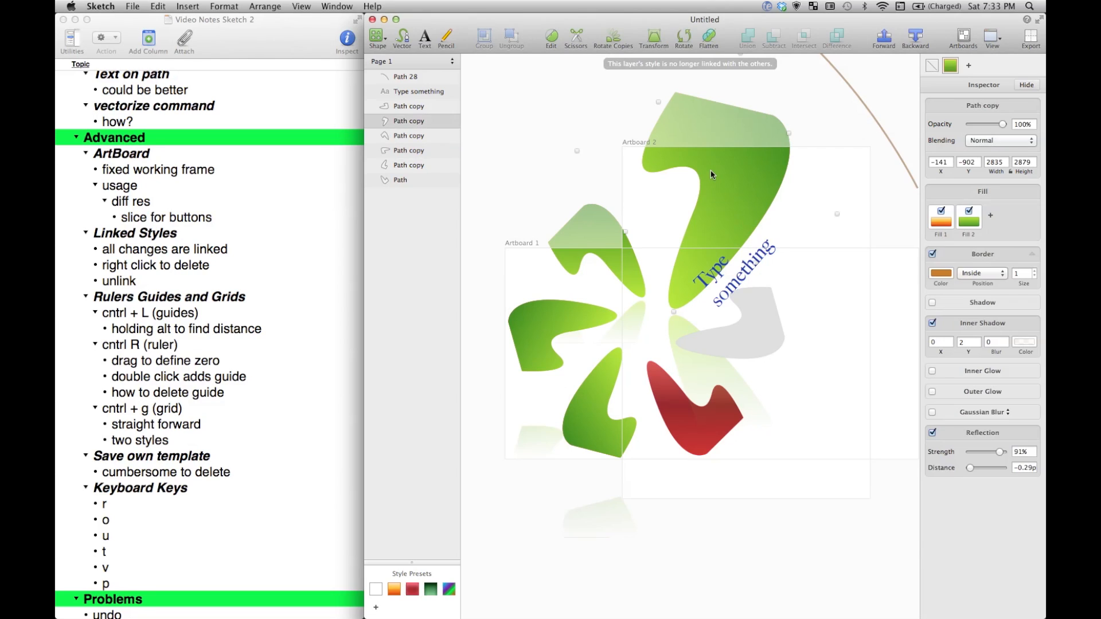
pyautogui.click(968, 210)
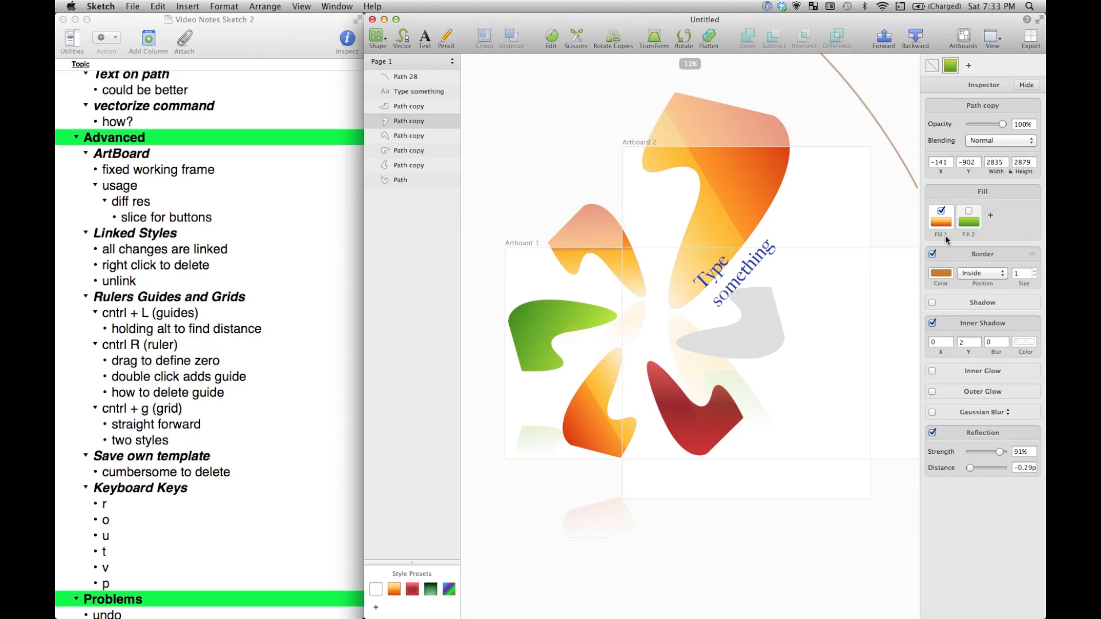
pyautogui.click(932, 254)
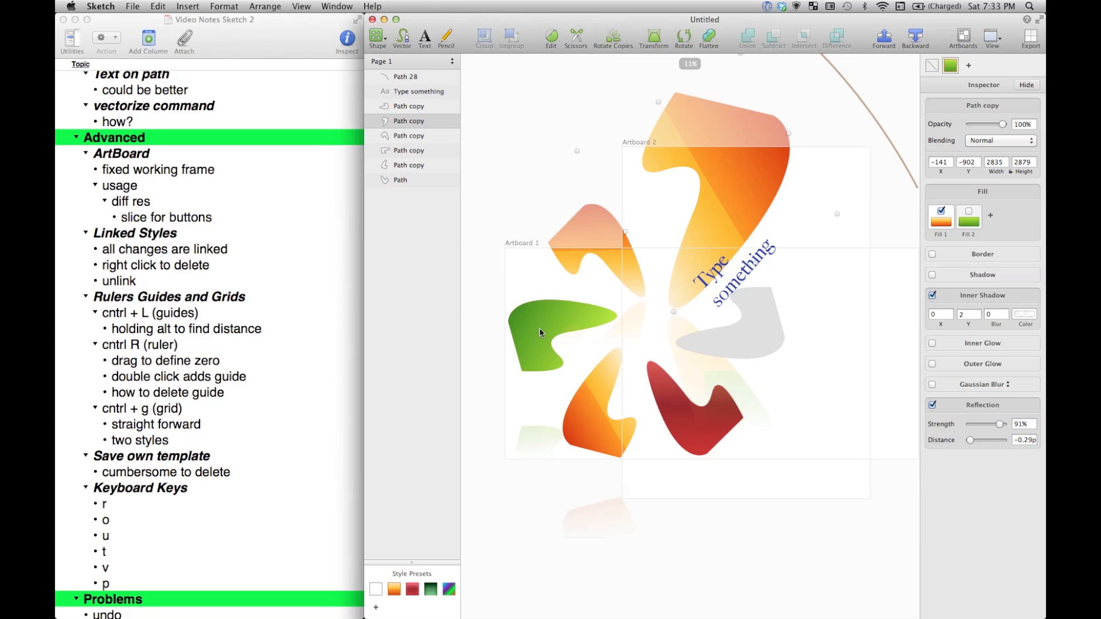
# Delete the orange linked style from the linked styles
pyautogui.click(950, 69)
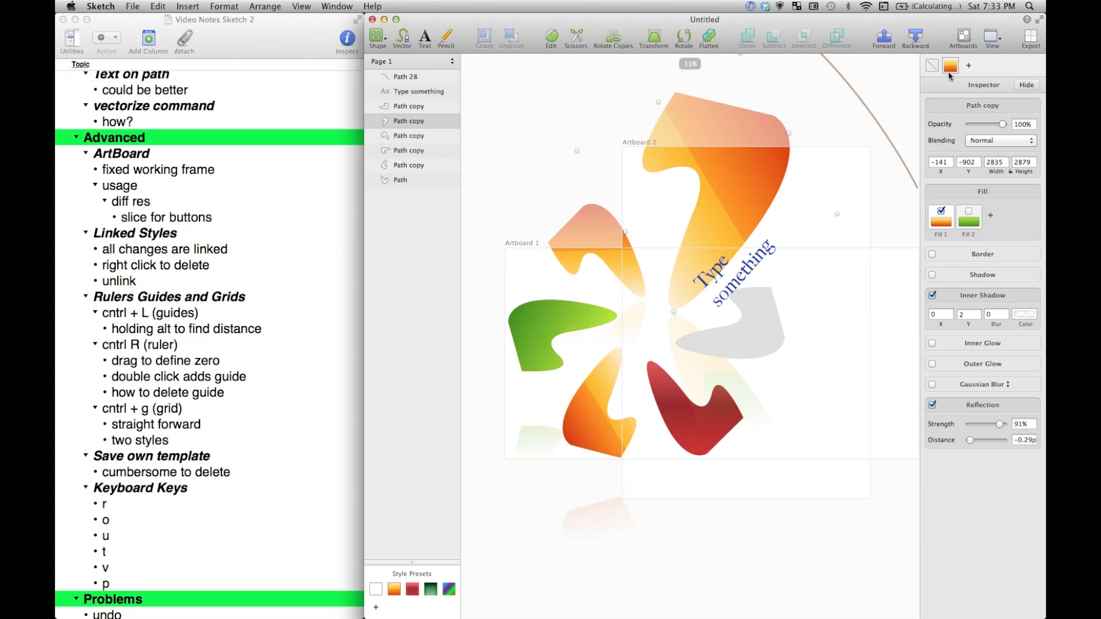
pyautogui.rightClick(950, 69)
pyautogui.click(960, 73)
# Show the rulers along the canvas
pyautogui.hotkey('ctrl', 'r')
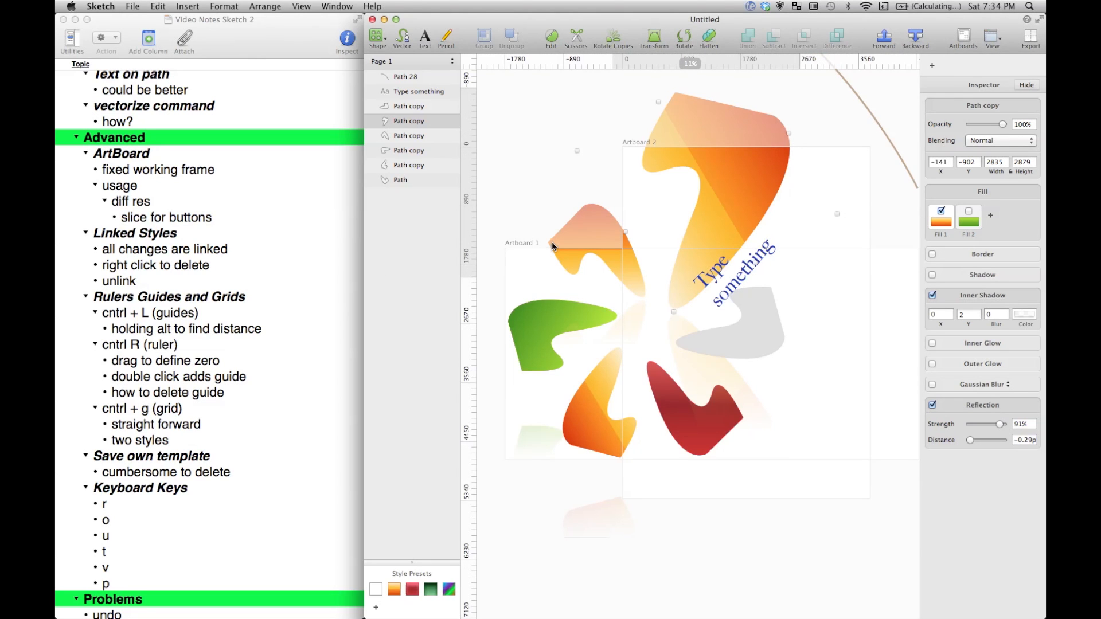
pyautogui.scroll(5, 552, 246)
pyautogui.hscroll(5, 552, 247)
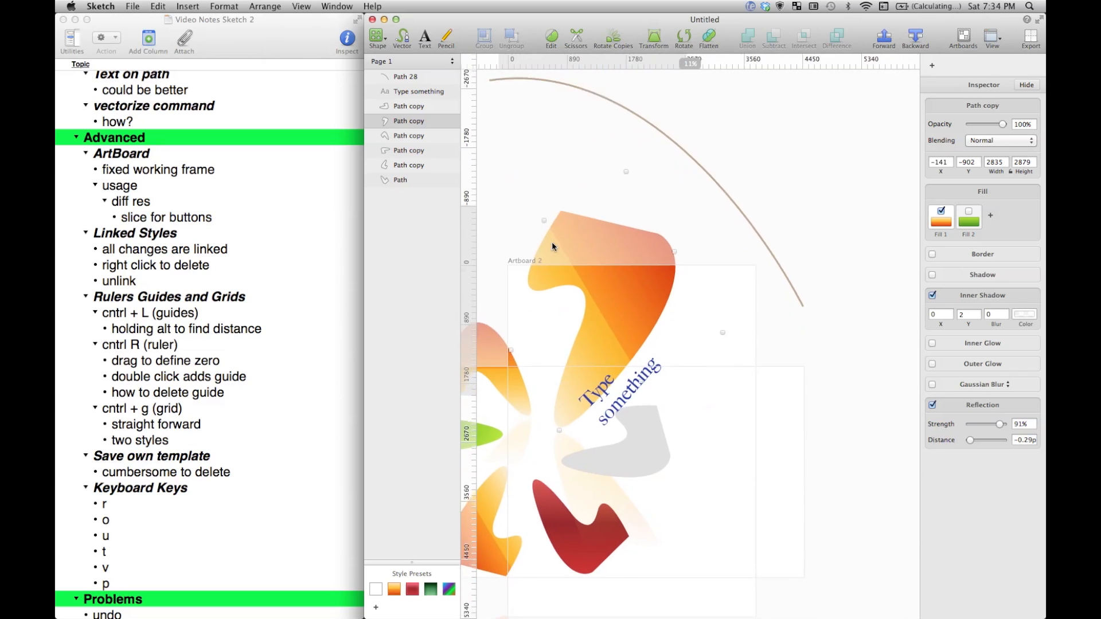
pyautogui.scroll(3, 552, 246)
pyautogui.hscroll(-5, 552, 247)
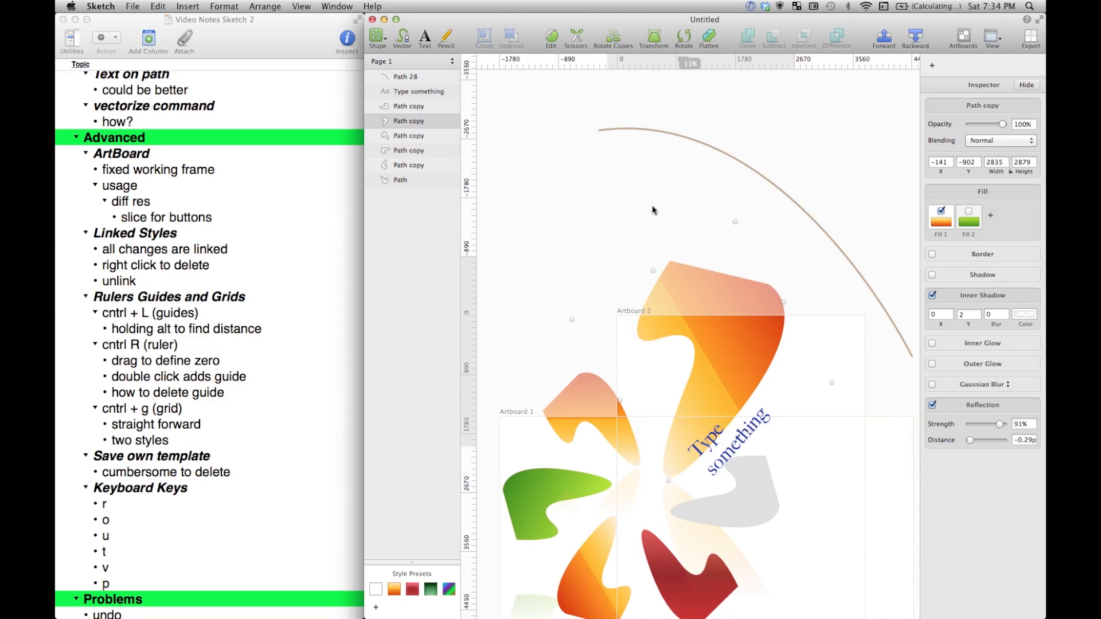
pyautogui.scroll(3, 653, 210)
pyautogui.hscroll(3, 653, 210)
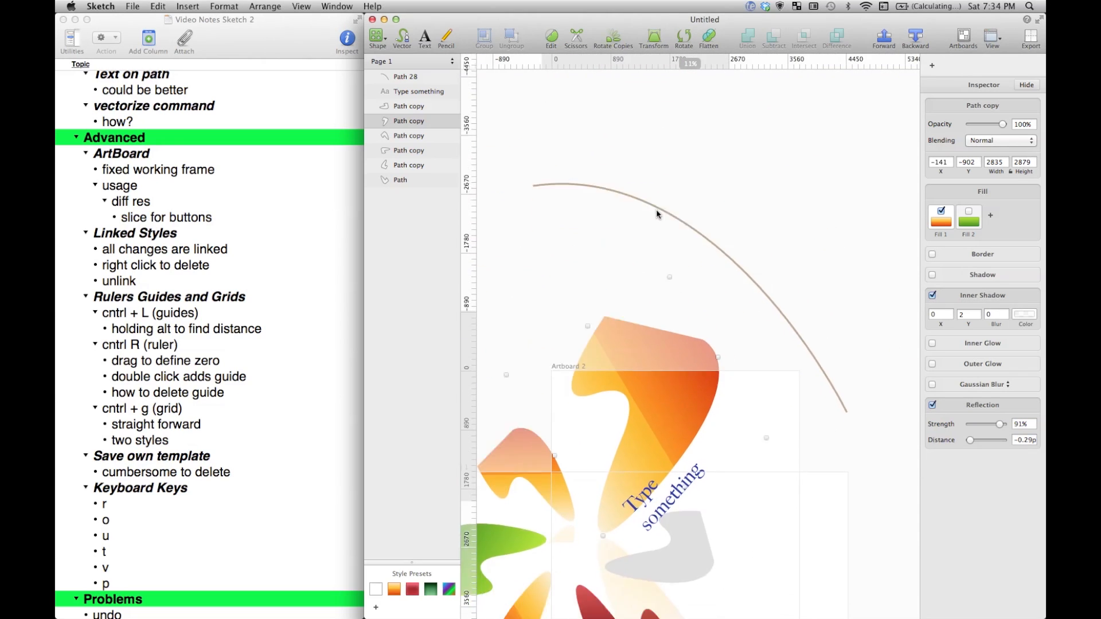
pyautogui.scroll(3, 656, 213)
# Place one vertical ruler guide at about 1059 and another at about 851 across the large orange shape
pyautogui.press('super+plus')
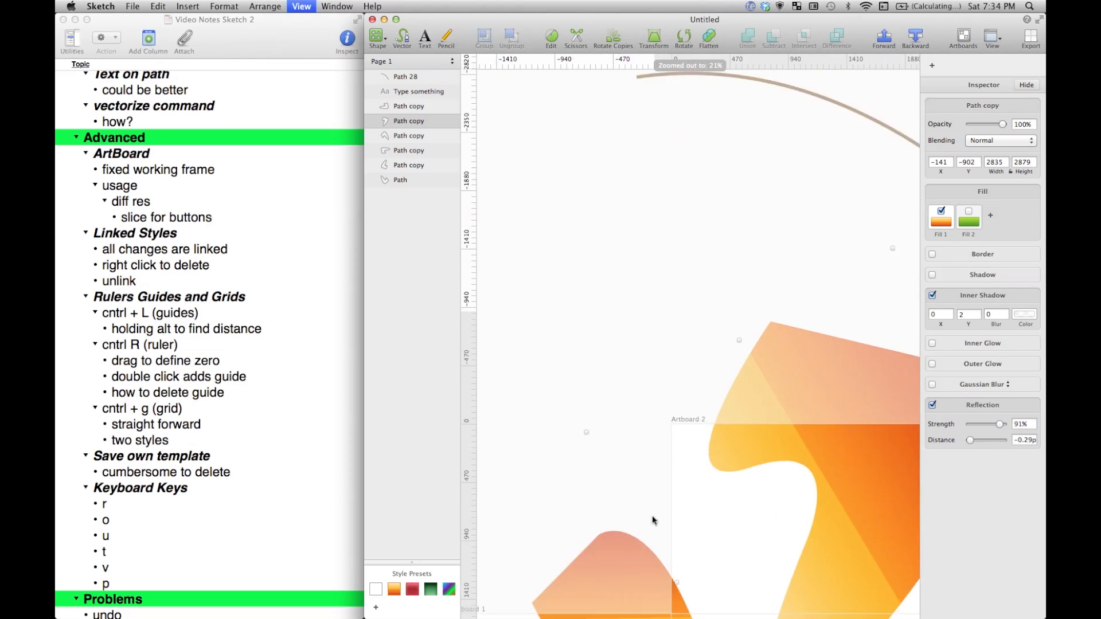
pyautogui.press('super+plus')
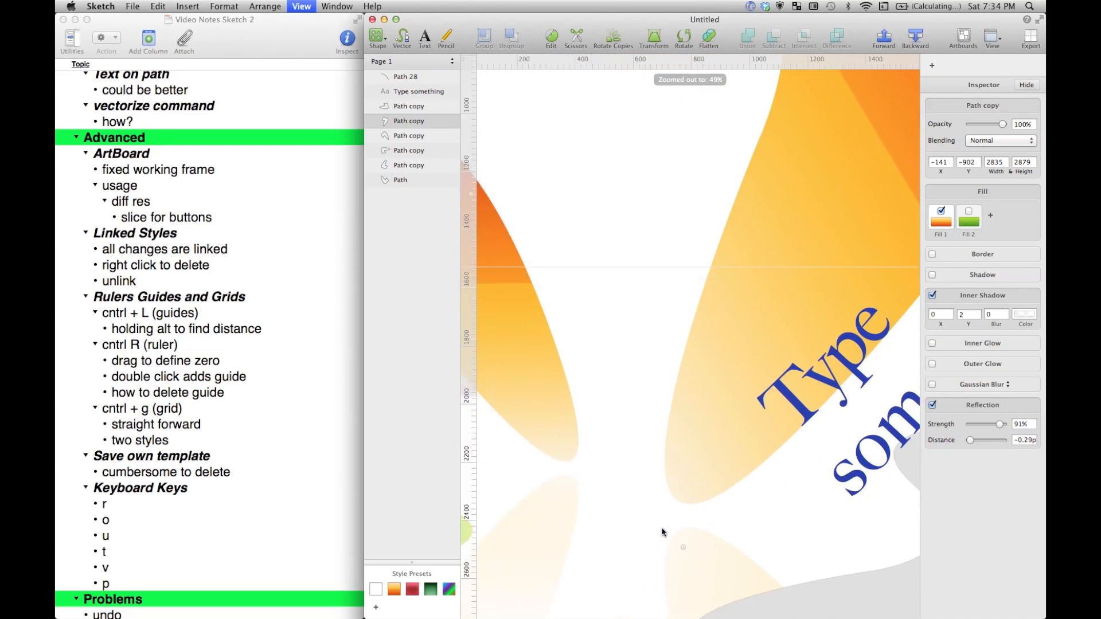
pyautogui.press('super+plus')
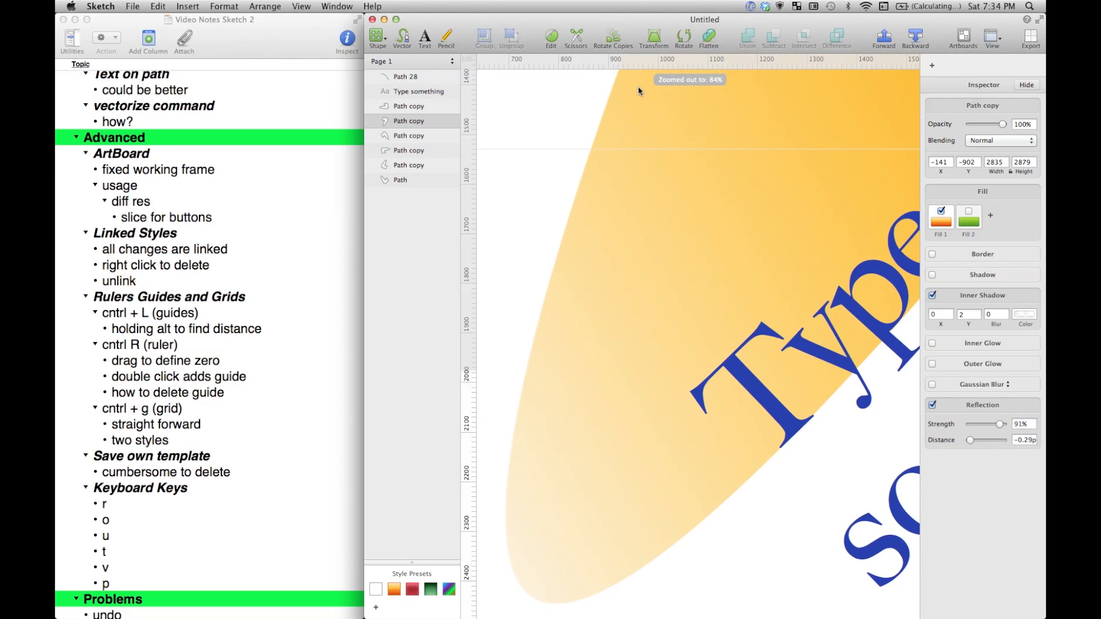
pyautogui.click(638, 66)
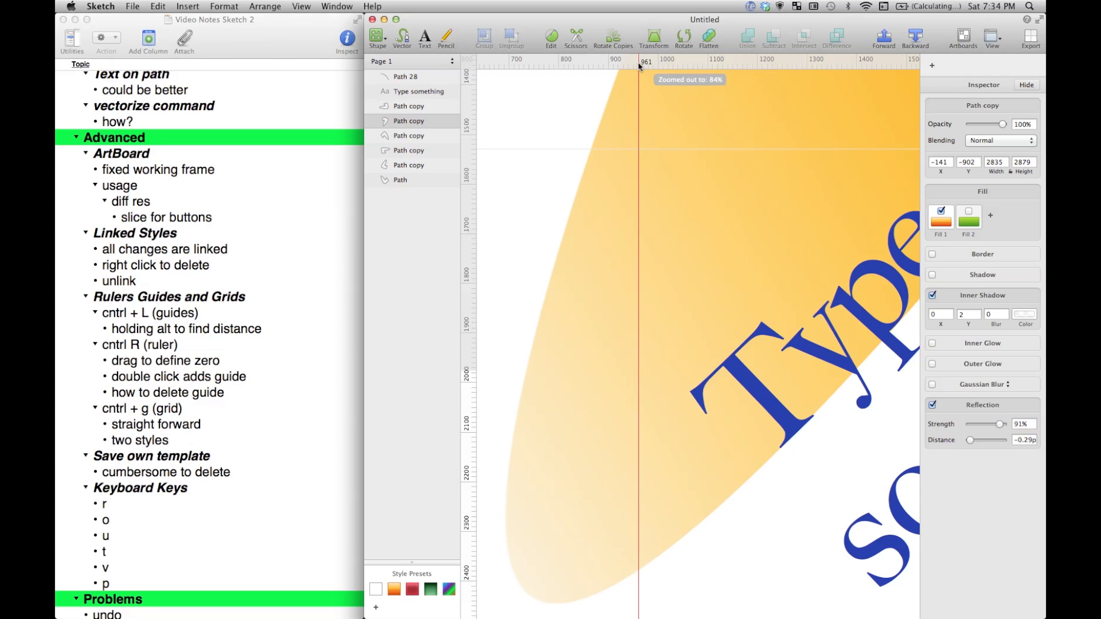
pyautogui.moveTo(638, 66); pyautogui.dragTo(687, 67)
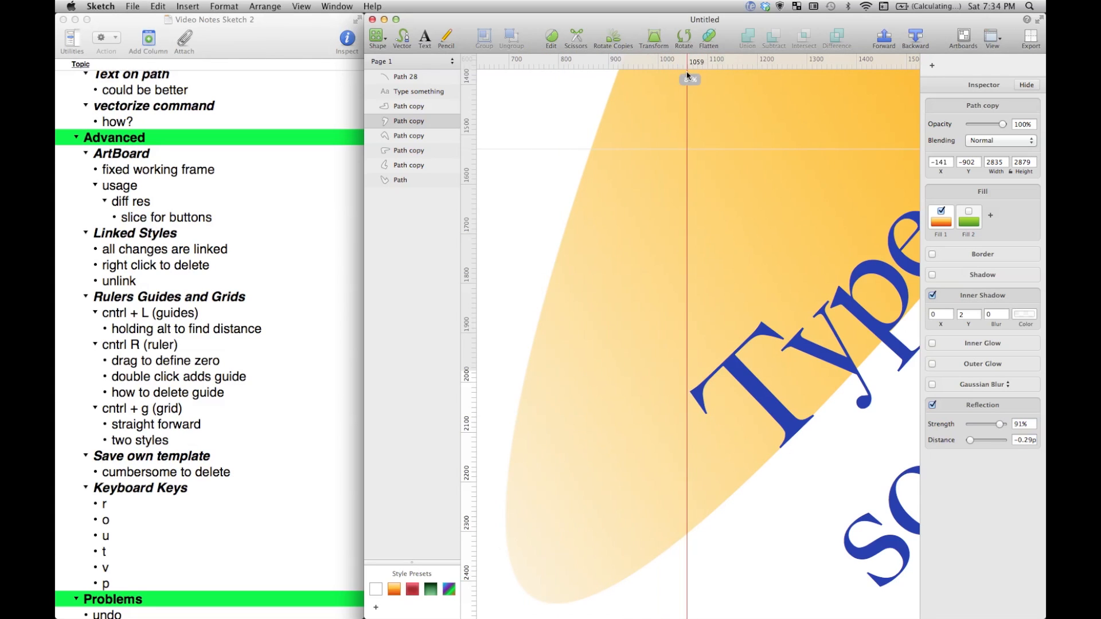
pyautogui.click(584, 66)
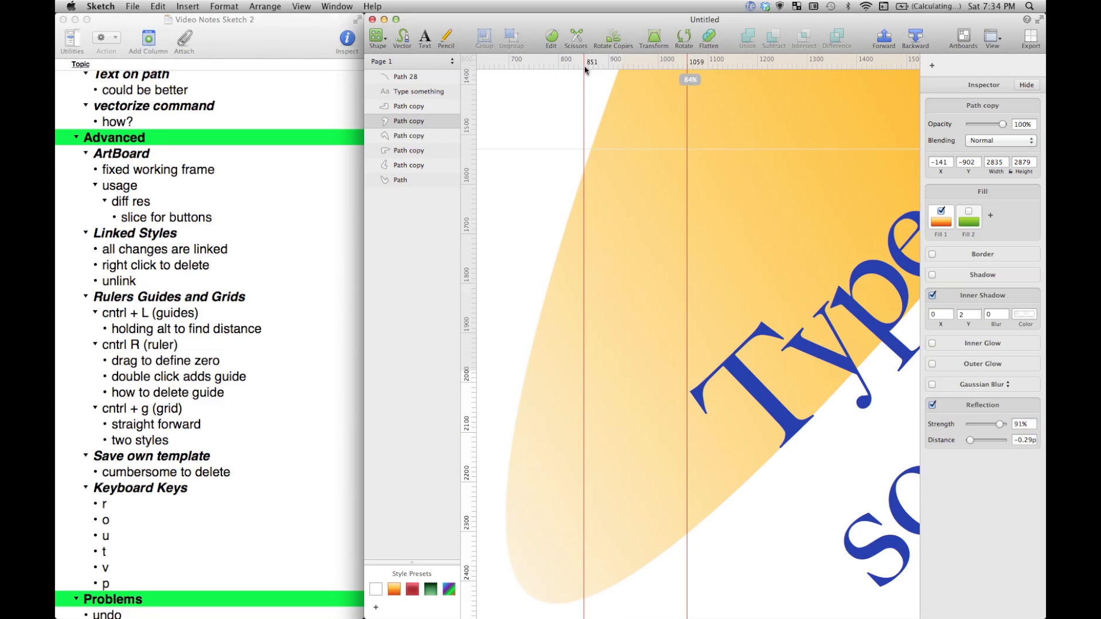
# Place a horizontal ruler guide at about 1867 and remove the vertical guide at 851
pyautogui.click(471, 174)
pyautogui.moveTo(470, 169); pyautogui.dragTo(466, 316)
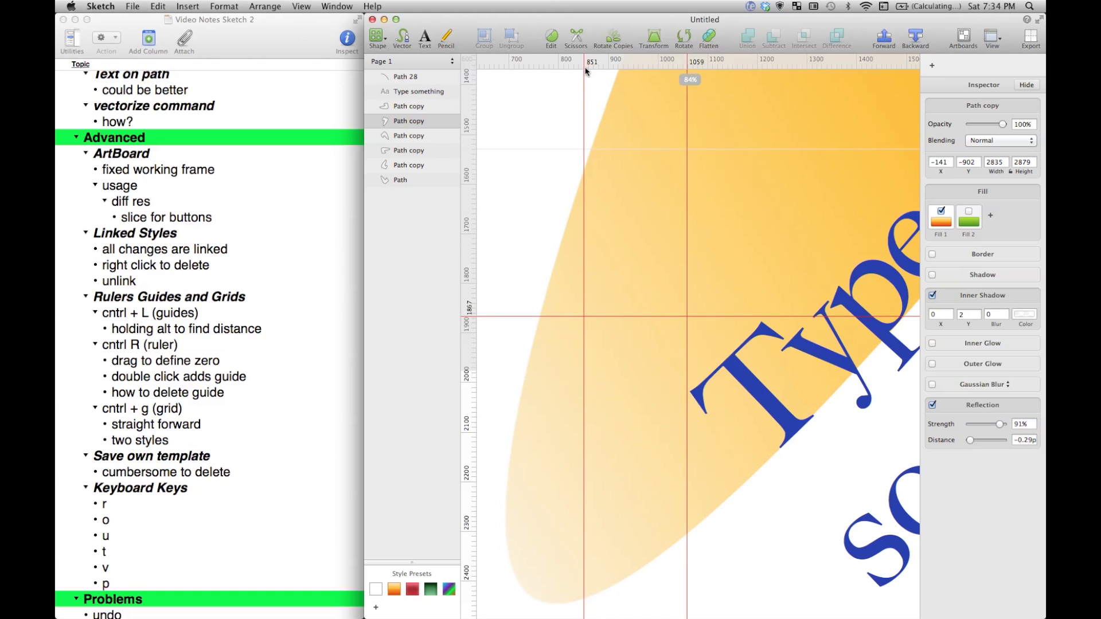
pyautogui.moveTo(584, 71); pyautogui.dragTo(310, 65)
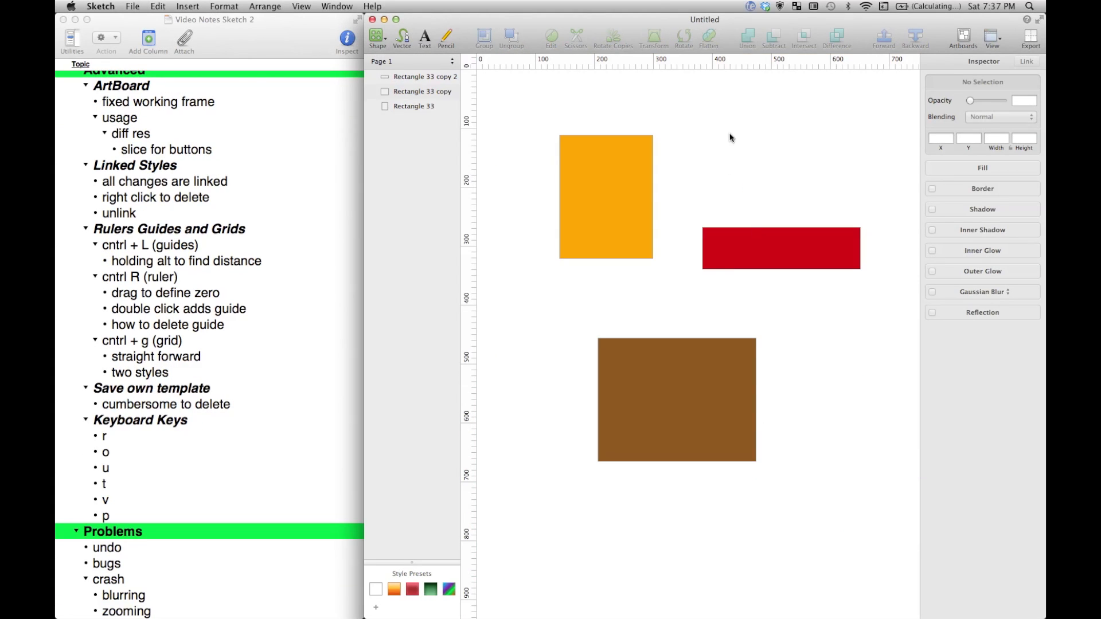
# Reposition the red rectangle with the layer guides switched off, and switch the layer guides back on
pyautogui.press('l')
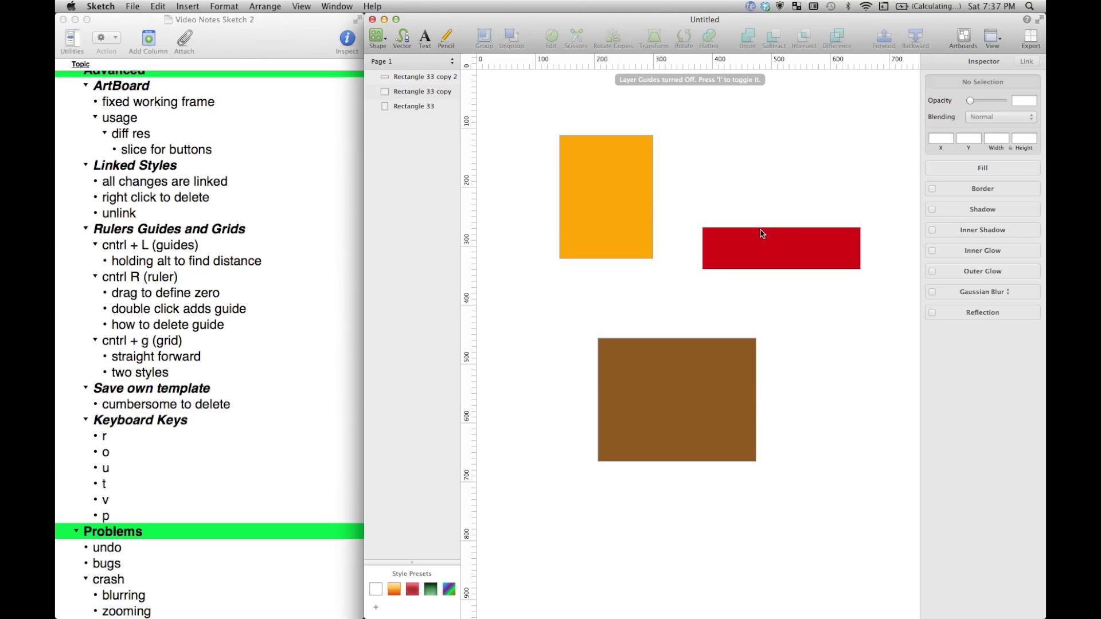
pyautogui.moveTo(738, 267)
pyautogui.mouseDown()
pyautogui.moveTo(654, 147)
pyautogui.moveTo(717, 182)
pyautogui.moveTo(738, 153)
pyautogui.moveTo(738, 179)
pyautogui.moveTo(597, 103)
pyautogui.moveTo(680, 113)
pyautogui.moveTo(604, 118)
pyautogui.moveTo(607, 182)
pyautogui.moveTo(722, 140)
pyautogui.moveTo(653, 199)
pyautogui.moveTo(636, 194)
pyautogui.moveTo(759, 195)
pyautogui.moveTo(691, 305)
pyautogui.moveTo(706, 284)
pyautogui.moveTo(784, 246)
pyautogui.moveTo(730, 297)
pyautogui.moveTo(713, 296)
pyautogui.moveTo(711, 277)
pyautogui.moveTo(768, 295)
pyautogui.moveTo(758, 307)
pyautogui.moveTo(728, 272)
pyautogui.moveTo(747, 266)
pyautogui.moveTo(741, 241)
pyautogui.moveTo(716, 237)
pyautogui.moveTo(728, 268)
pyautogui.moveTo(705, 249)
pyautogui.moveTo(729, 251)
pyautogui.moveTo(700, 249)
pyautogui.moveTo(725, 246)
pyautogui.moveTo(724, 229)
pyautogui.moveTo(784, 233)
pyautogui.moveTo(696, 287)
pyautogui.moveTo(726, 268)
pyautogui.moveTo(792, 287)
pyautogui.moveTo(764, 277)
pyautogui.moveTo(728, 287)
pyautogui.moveTo(758, 261)
pyautogui.moveTo(740, 252)
pyautogui.moveTo(745, 298)
pyautogui.moveTo(737, 267)
pyautogui.mouseUp()
pyautogui.press('l')
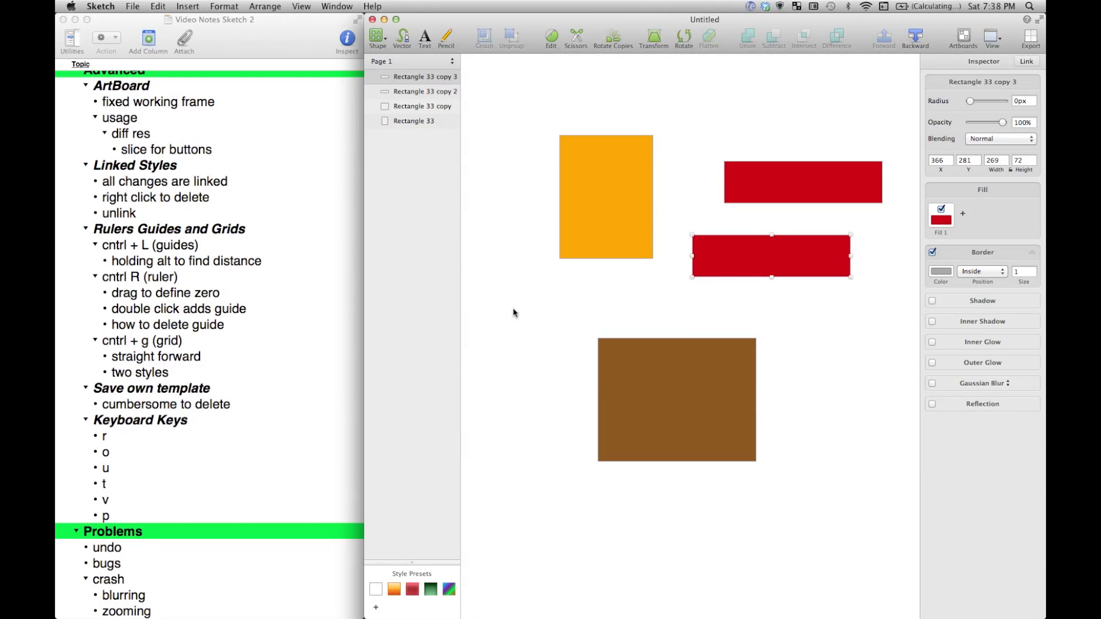
# Toggle the canvas grid repeatedly and leave it turned on
pyautogui.hotkey('ctrl', 'g')
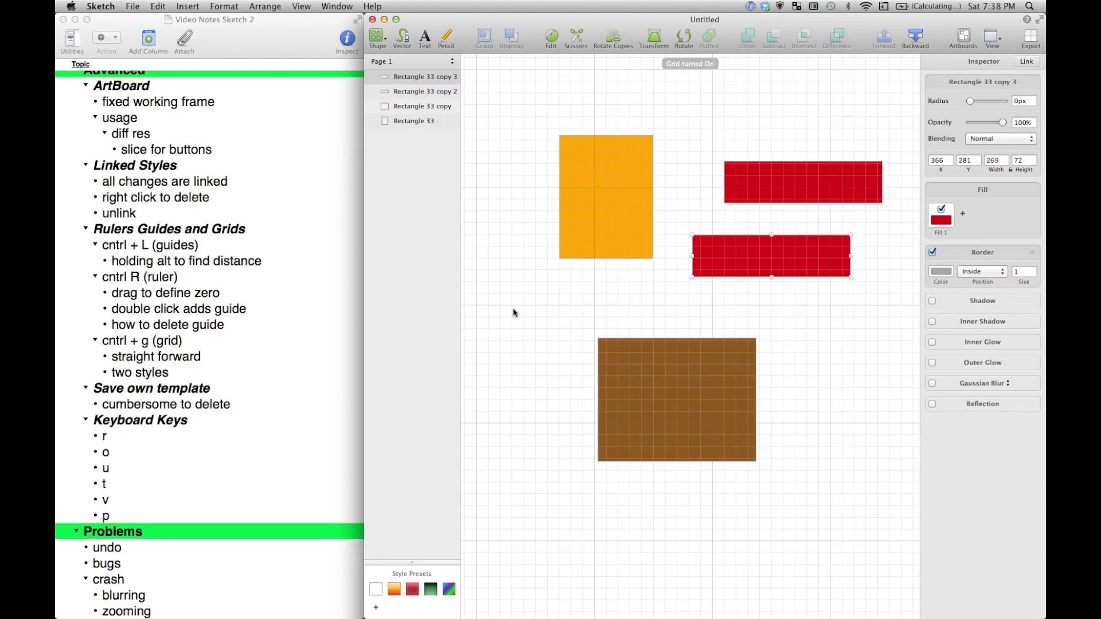
pyautogui.hotkey('ctrl', 'g')
pyautogui.hotkey('ctrl', 'g')
pyautogui.hotkey('ctrl', 'g')
pyautogui.hotkey('ctrl', 'g')
pyautogui.hotkey('ctrl', 'g')
pyautogui.hotkey('ctrl', 'g')
# Open the grid settings, compare the Square and Layout grid types, apply Layout to the page, and turn the grid off
pyautogui.press('super+shift+slash')
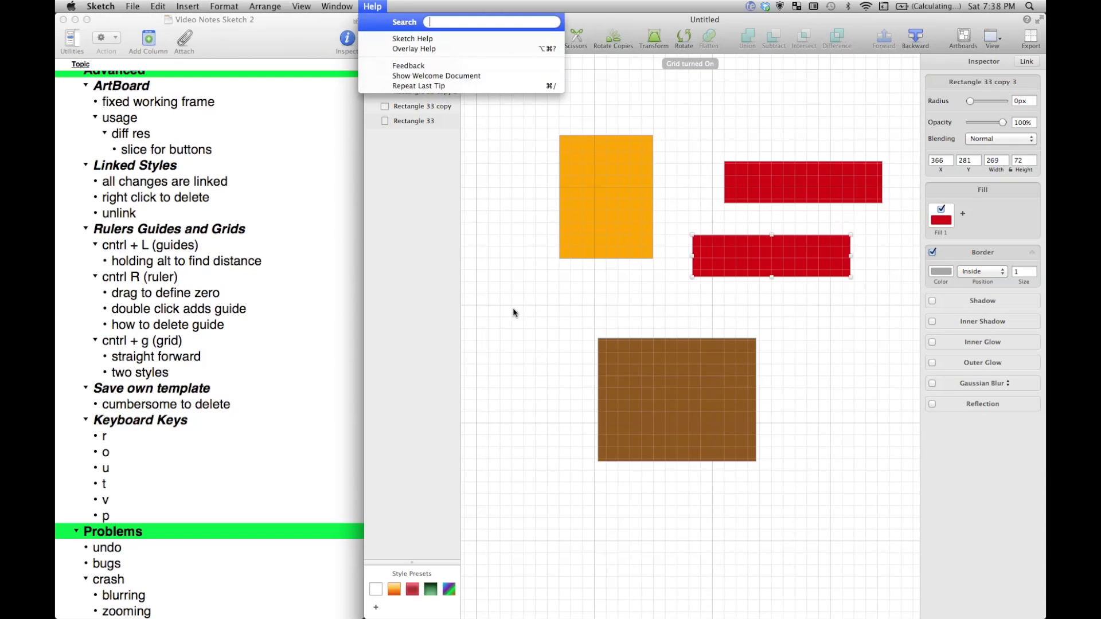
pyautogui.write('grid')
pyautogui.press('Down')
pyautogui.press('Down')
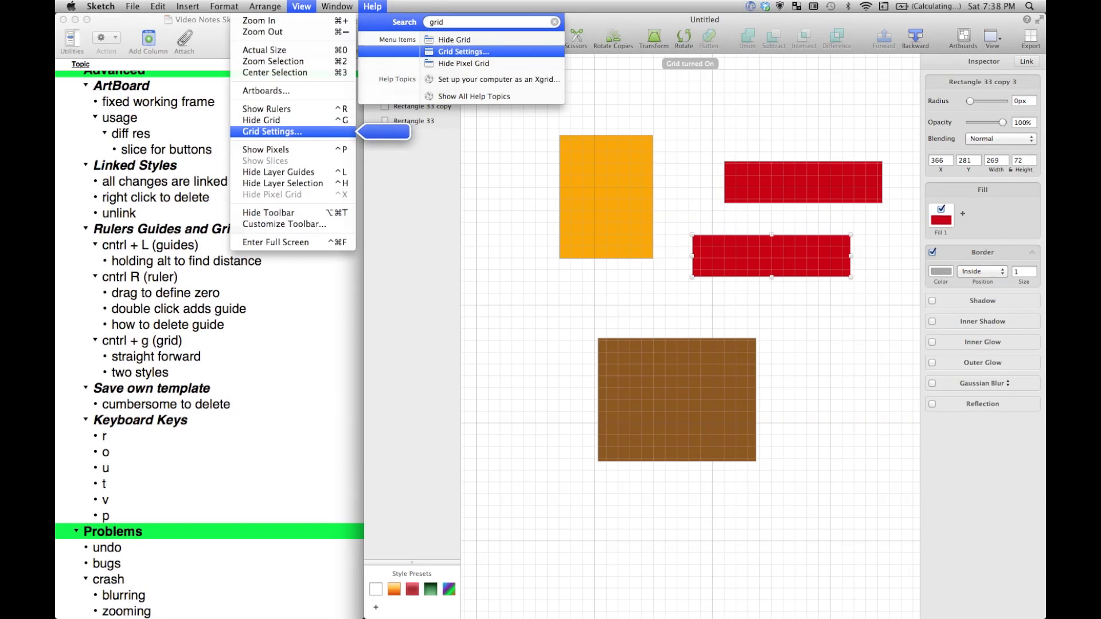
pyautogui.press('Return')
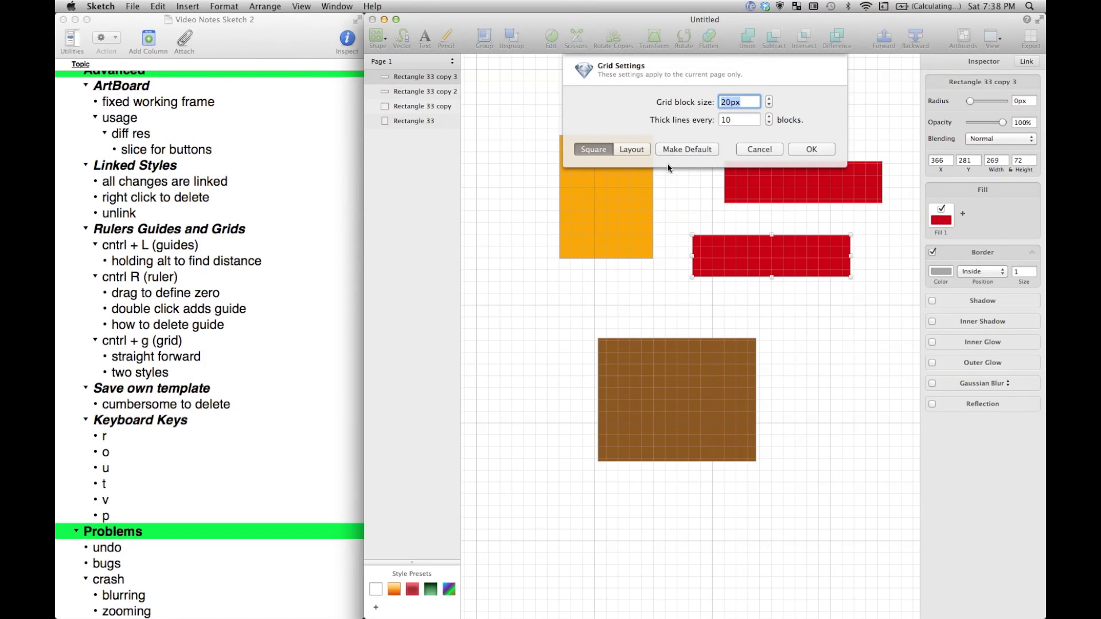
pyautogui.click(632, 149)
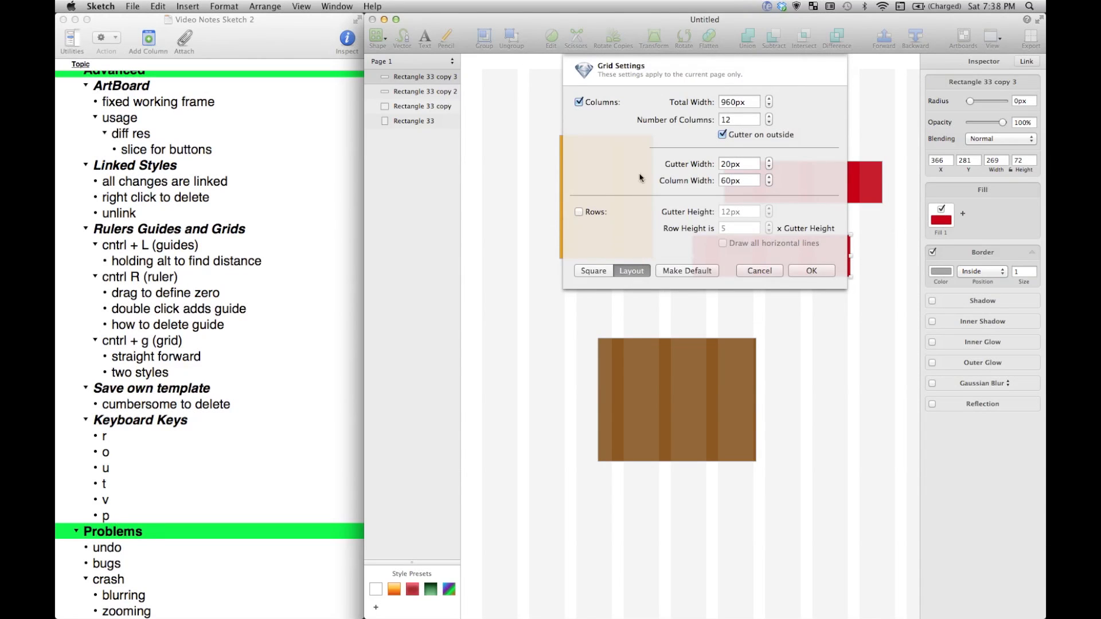
pyautogui.click(592, 270)
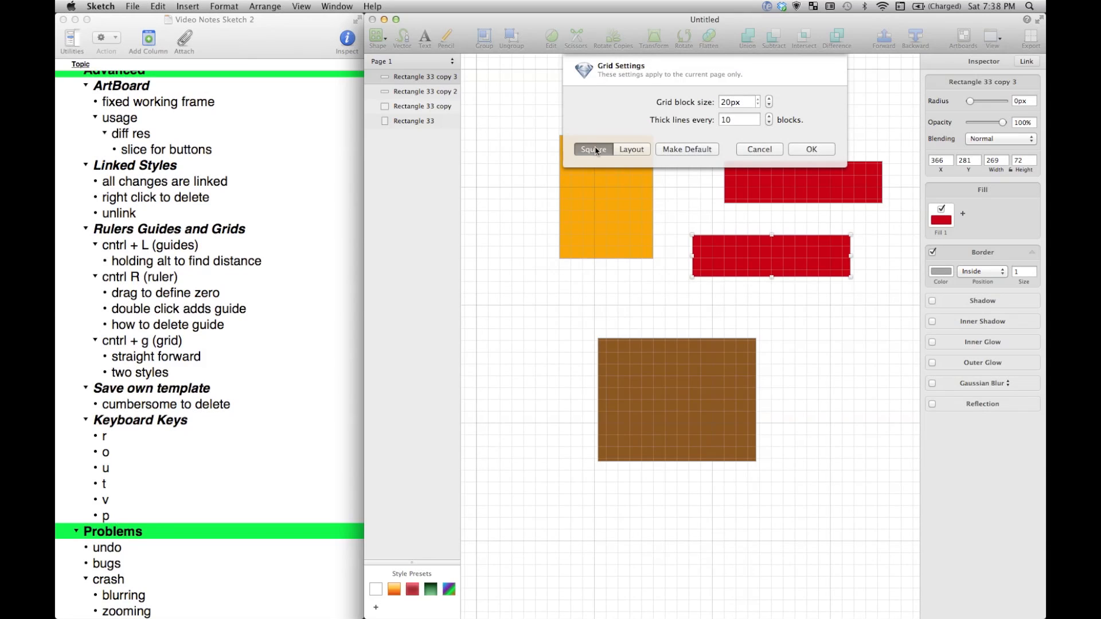
pyautogui.click(628, 150)
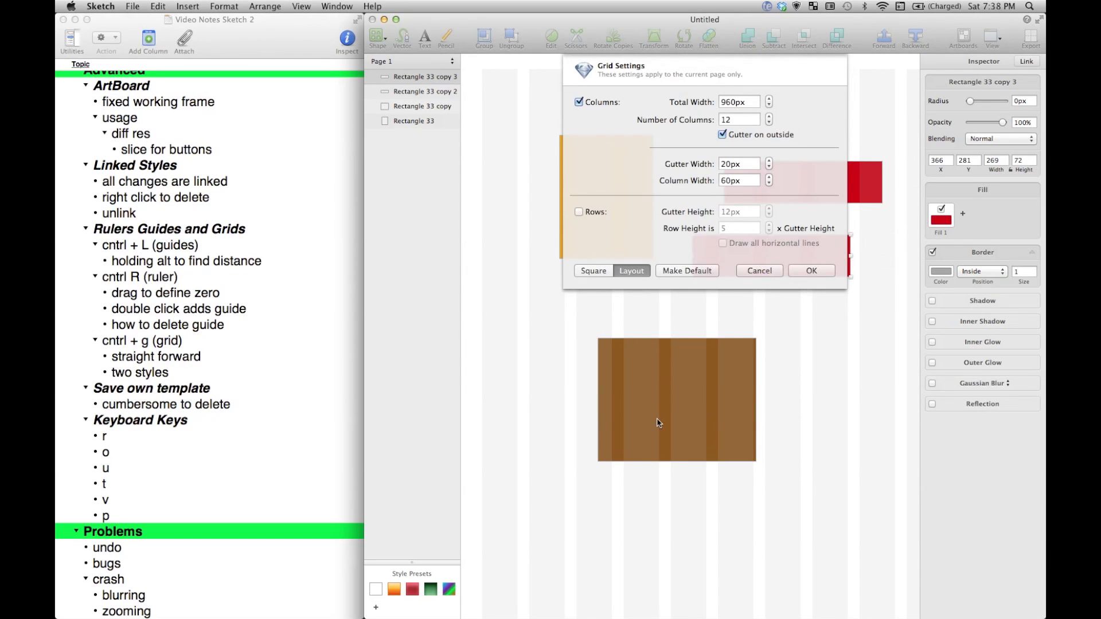
pyautogui.click(810, 271)
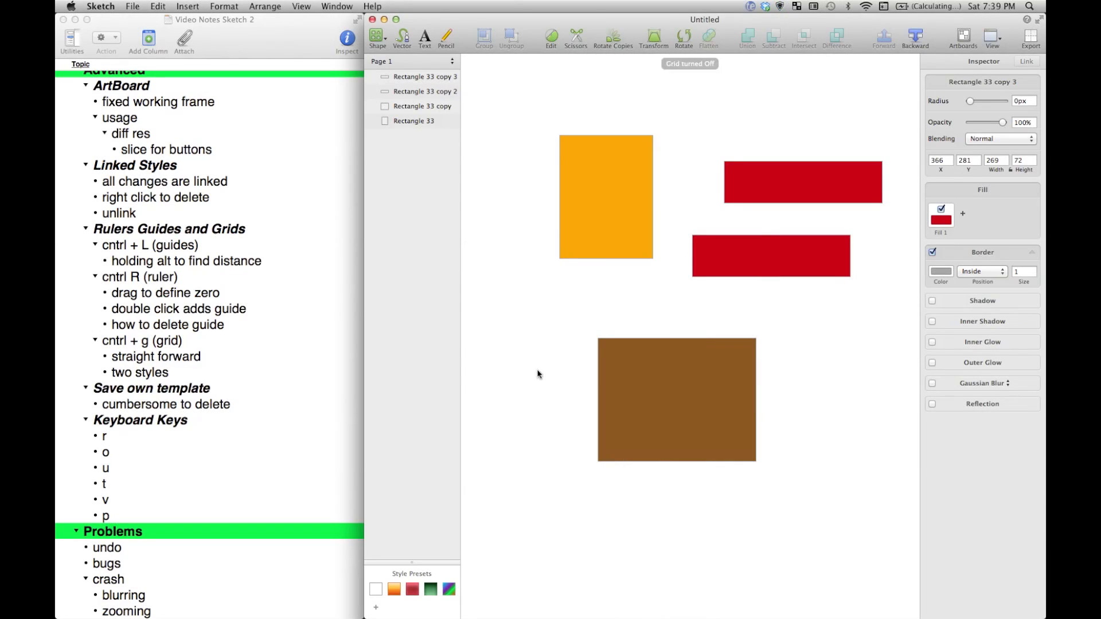
# Review the command for saving the document as a template and the list of templates for new documents
pyautogui.moveTo(537, 99); pyautogui.dragTo(736, 349)
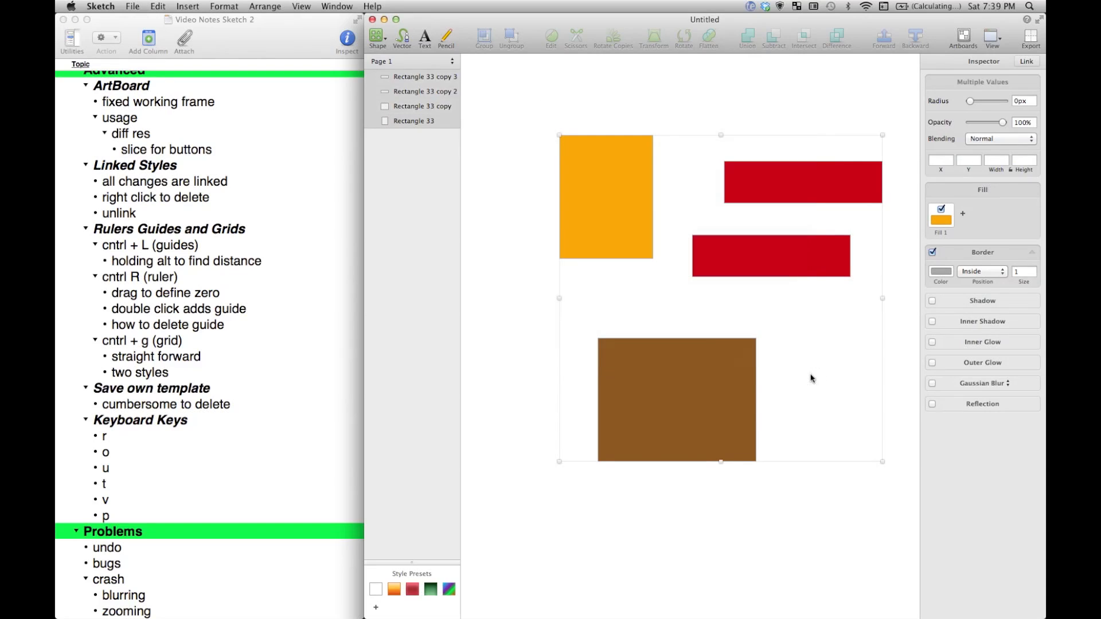
pyautogui.click(860, 405)
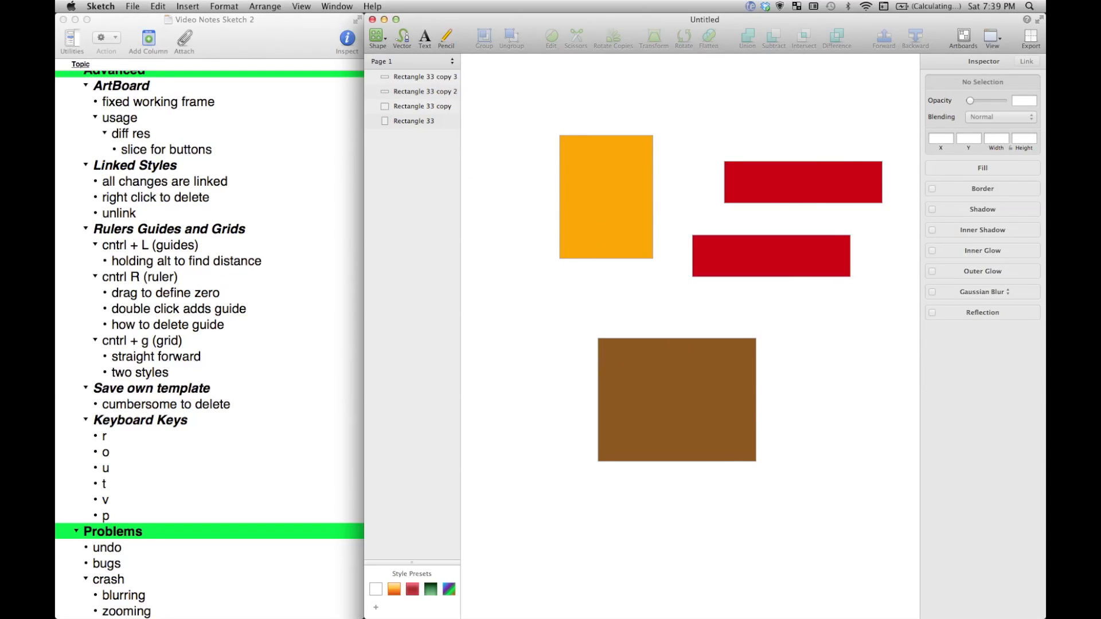
pyautogui.click(100, 6)
pyautogui.moveTo(131, 6)
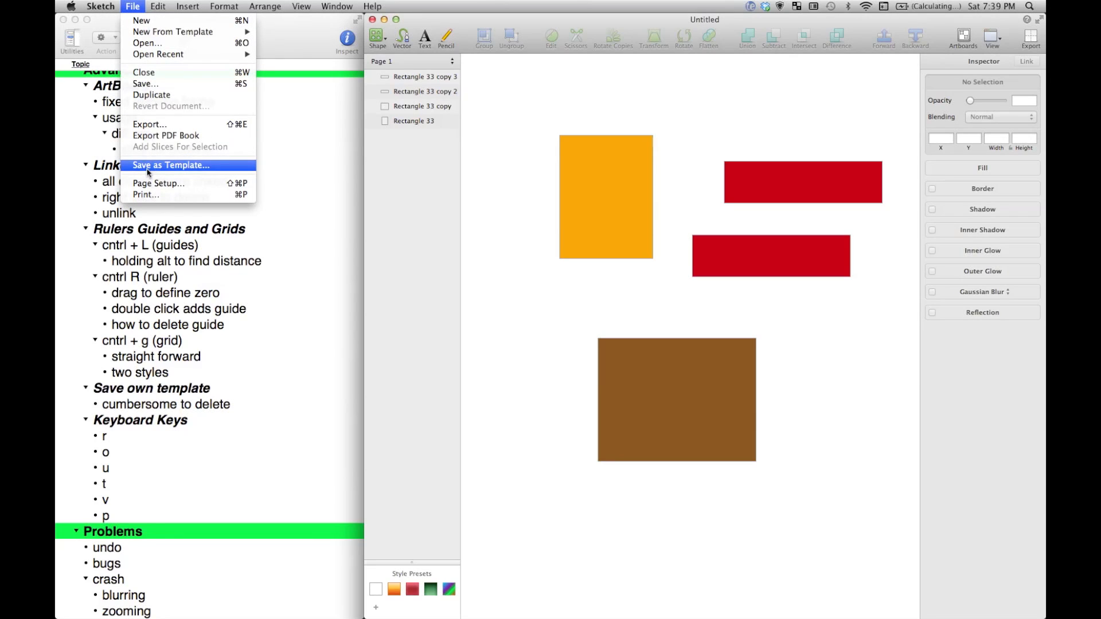
pyautogui.moveTo(168, 33)
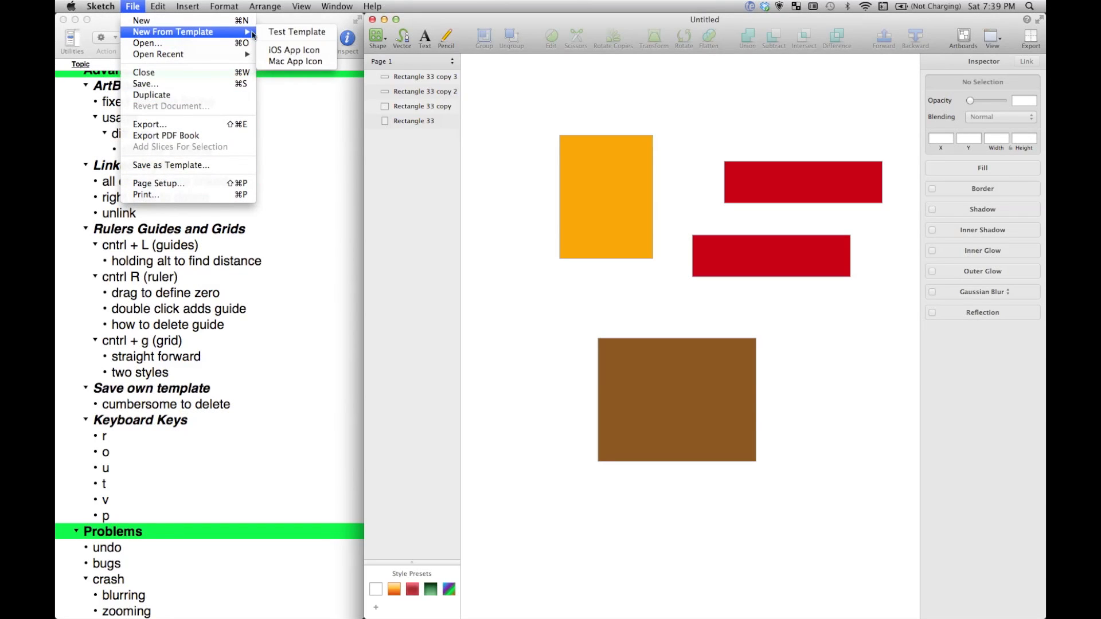
pyautogui.click(289, 40)
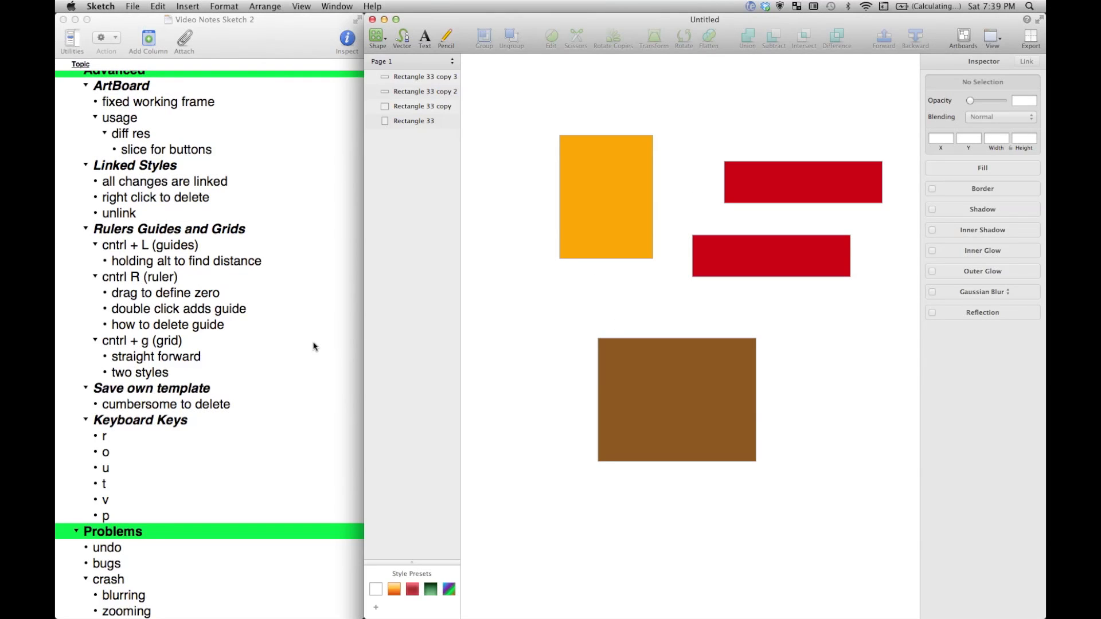
# Draw a rectangle about 239 by 153 px overlapping the upper-left part of the orange rectangle
pyautogui.scroll(-2, 240, 417)
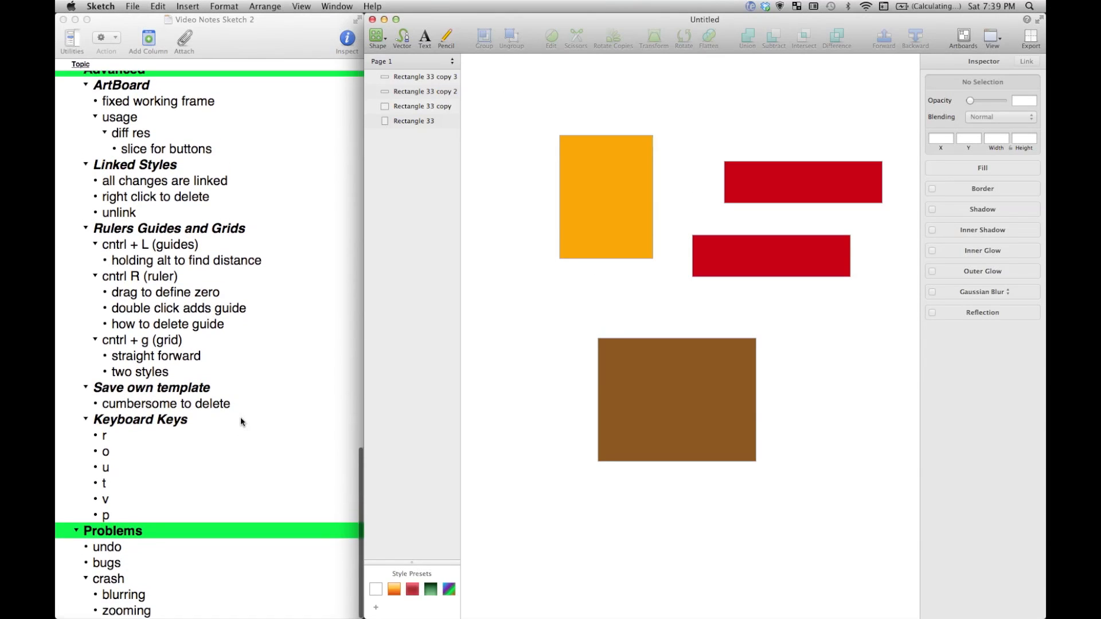
pyautogui.press('r')
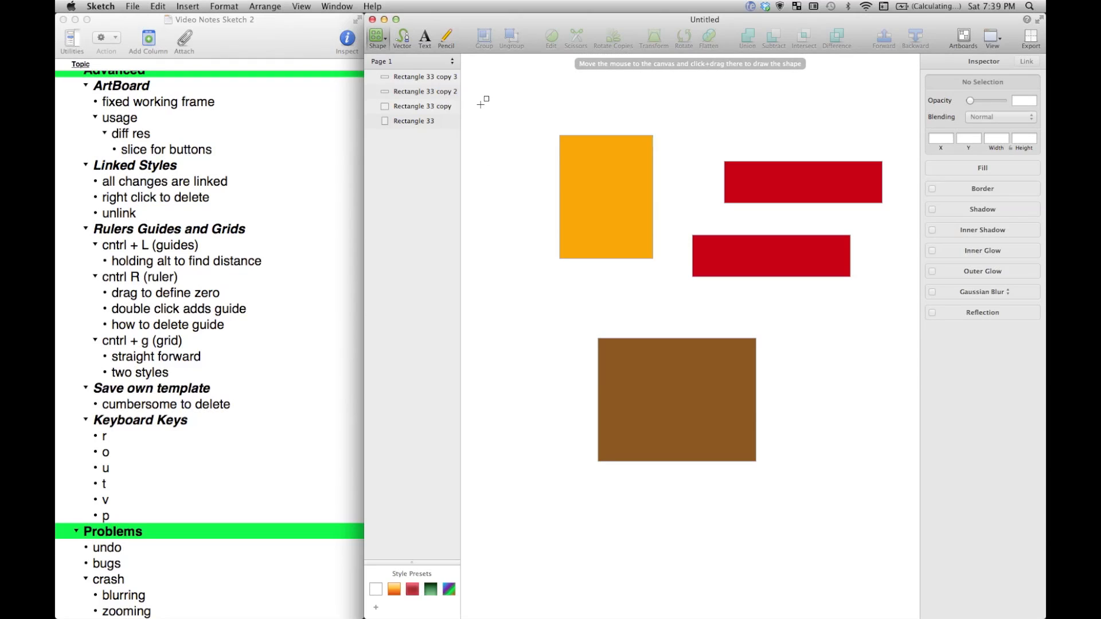
pyautogui.moveTo(480, 103); pyautogui.dragTo(622, 194)
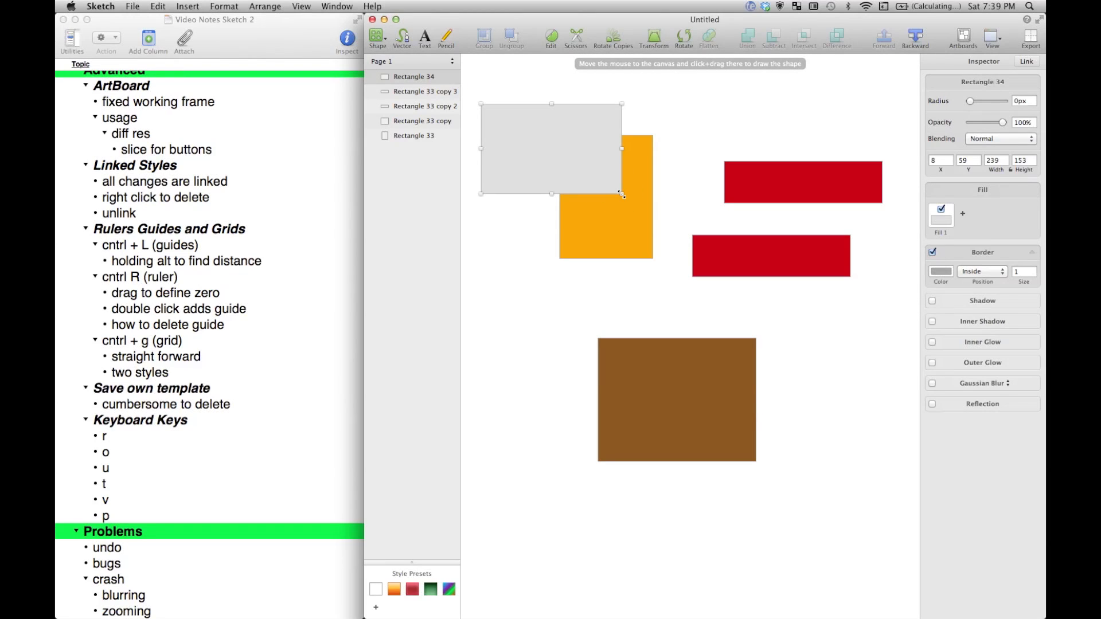
# Draw an oval about 244 by 178 px over the orange rectangle and a rounded rectangle about 132 by 214 px beside the brown one
pyautogui.press('o')
pyautogui.moveTo(728, 133); pyautogui.dragTo(585, 238)
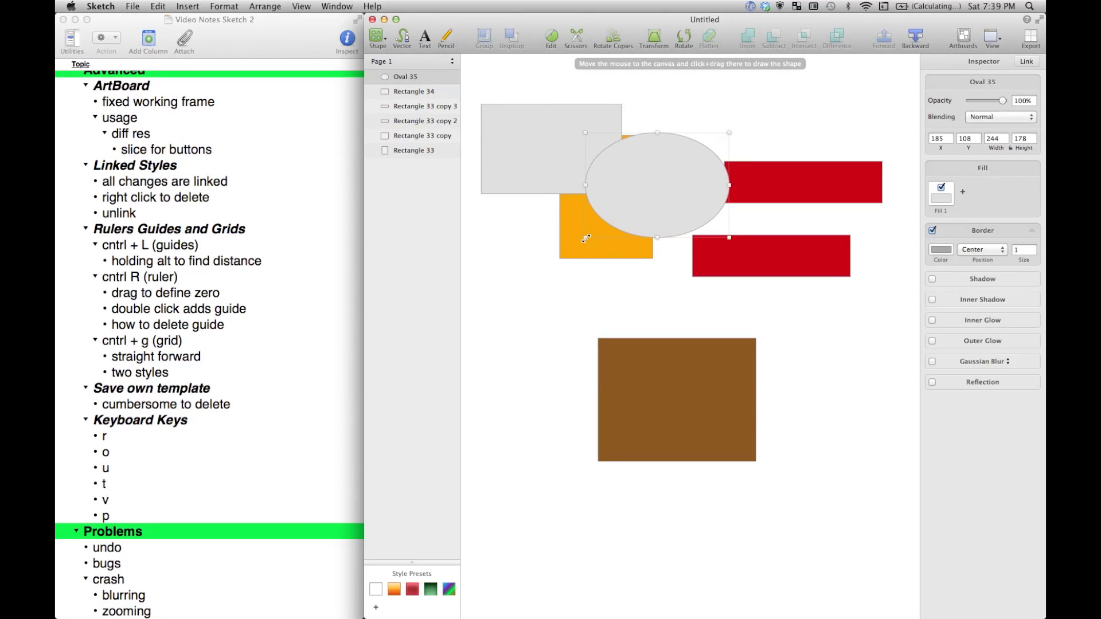
pyautogui.press('r')
pyautogui.moveTo(491, 329); pyautogui.dragTo(568, 454)
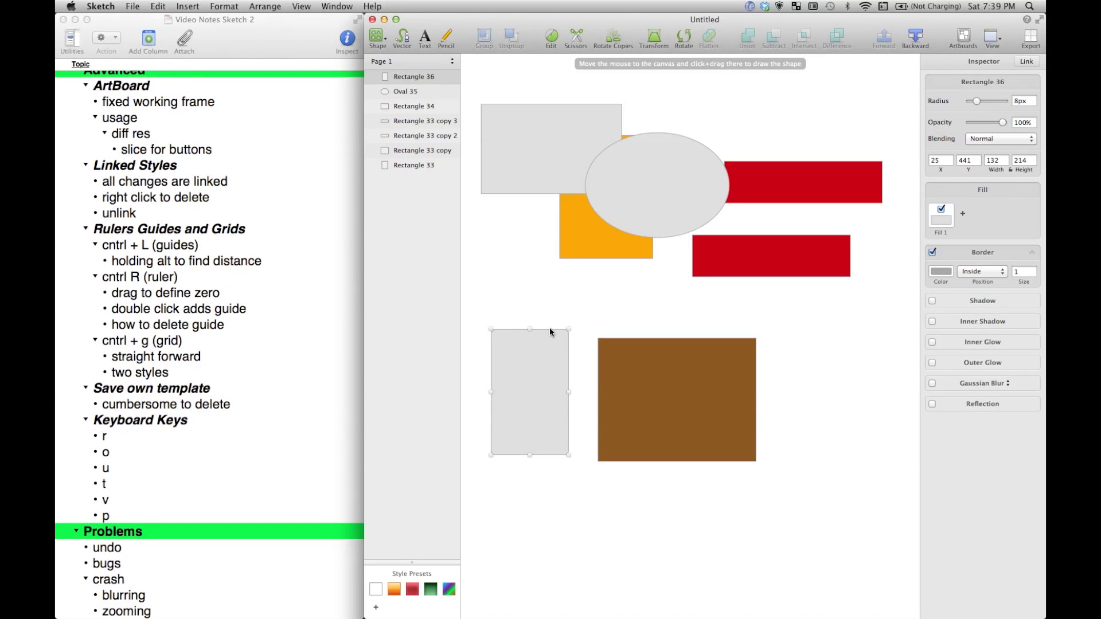
# Place a text layer with the default wording "Type something" in the empty space above the rounded rectangle
pyautogui.press('t')
pyautogui.click(513, 267)
pyautogui.click(539, 305)
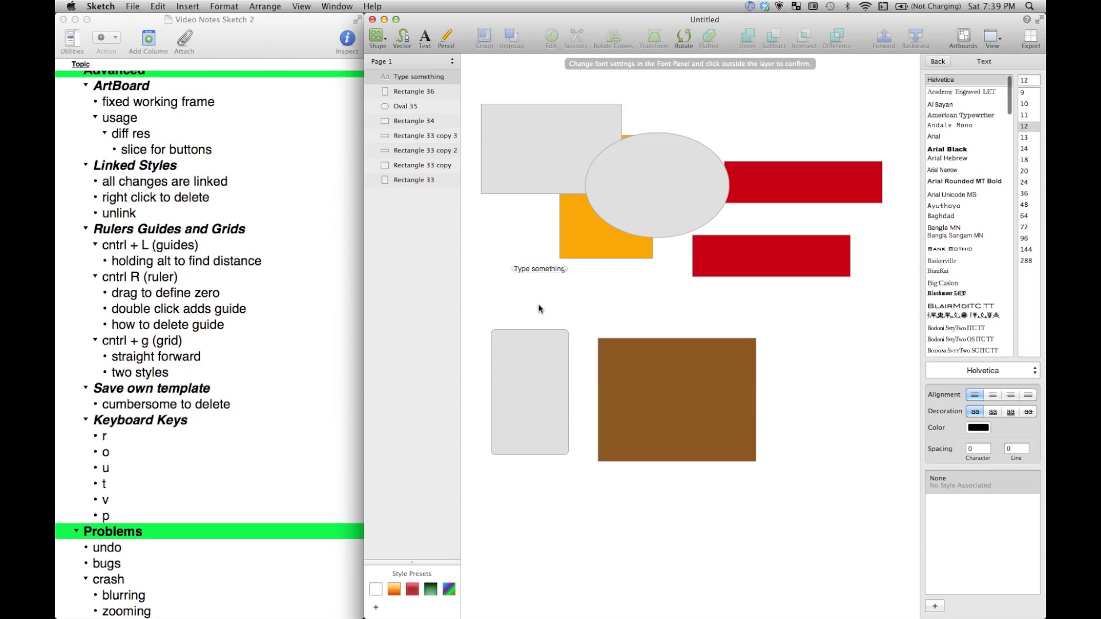
# Draw an angular vector path above the brown rectangle and a freehand pencil path beside it
pyautogui.press('v')
pyautogui.click(615, 291)
pyautogui.click(684, 272)
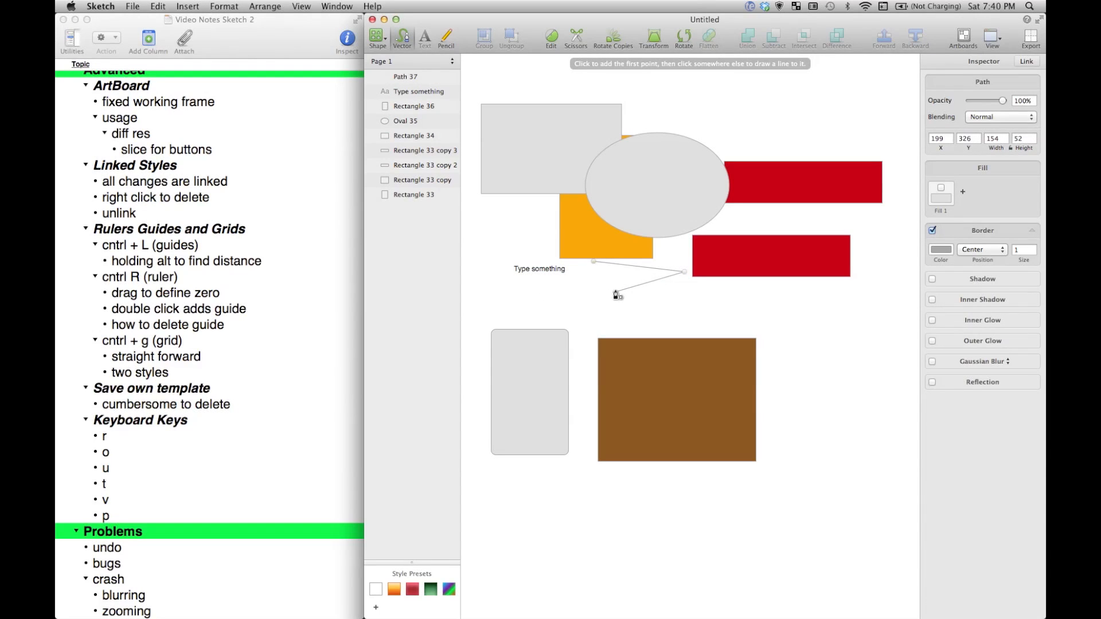
pyautogui.click(616, 292)
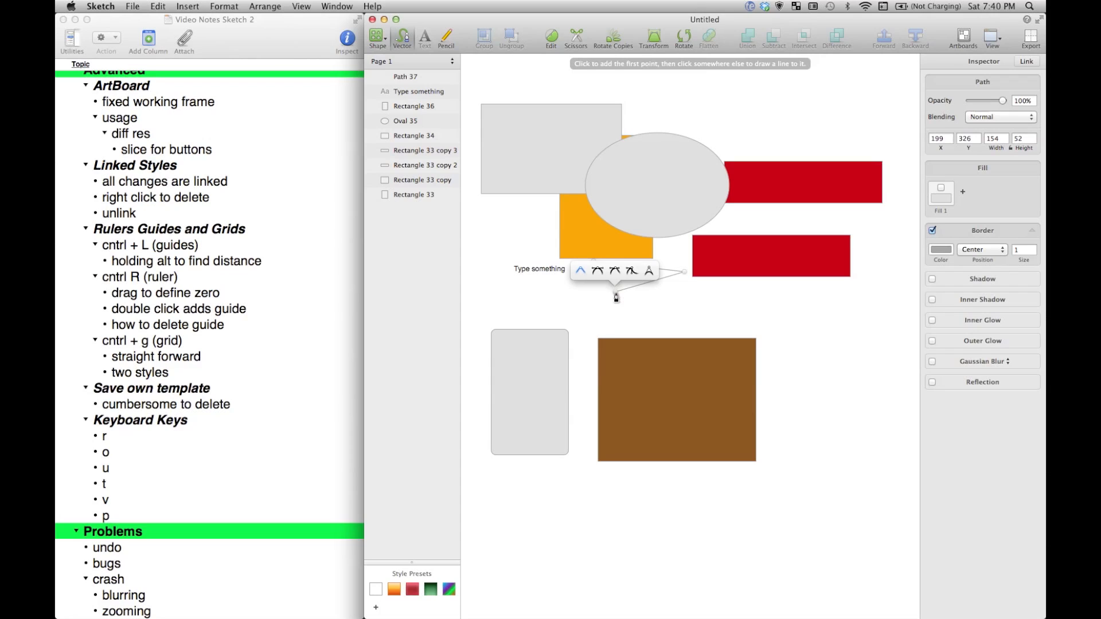
pyautogui.doubleClick(646, 333)
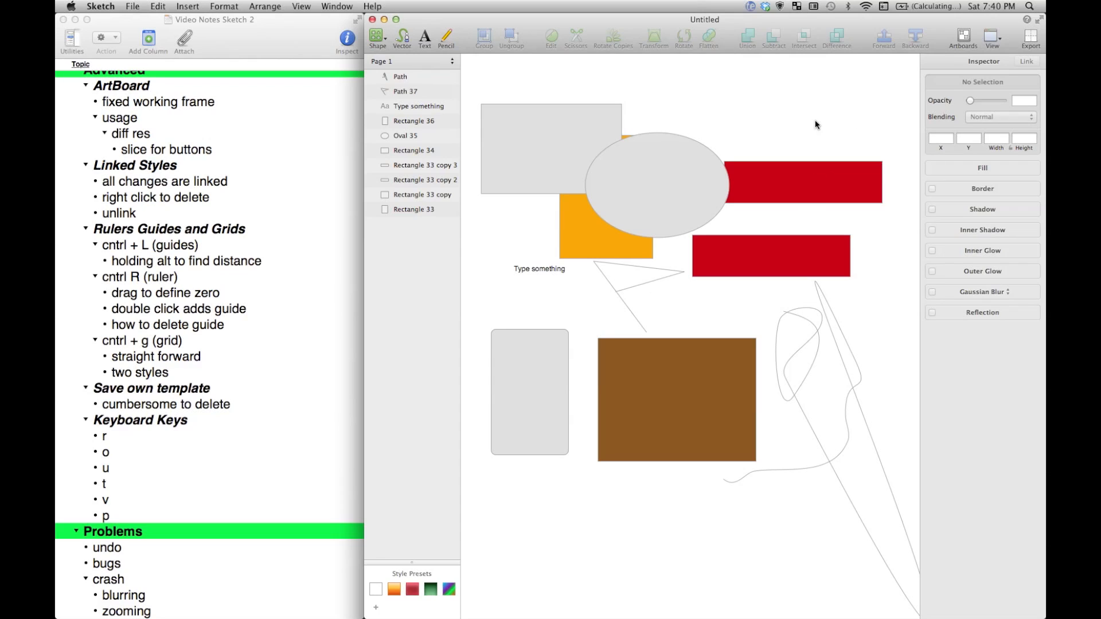
# Undo the freehand path, vector path, text layer, rounded rectangle and oval, keeping the first grey rectangle
pyautogui.click(654, 193)
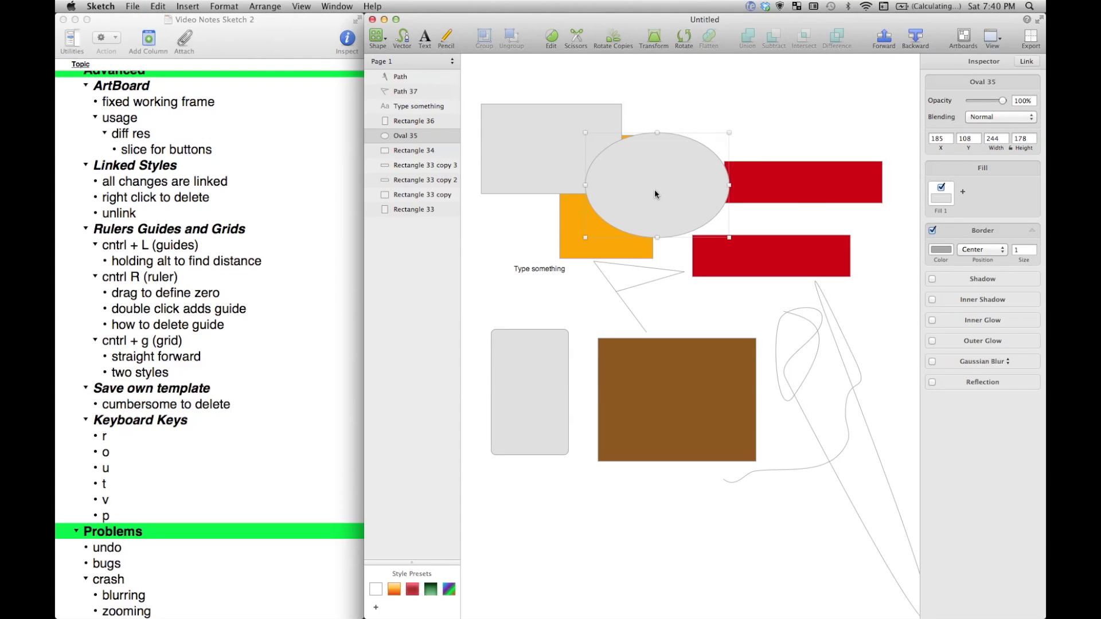
pyautogui.press('super+z')
pyautogui.press('super+z')
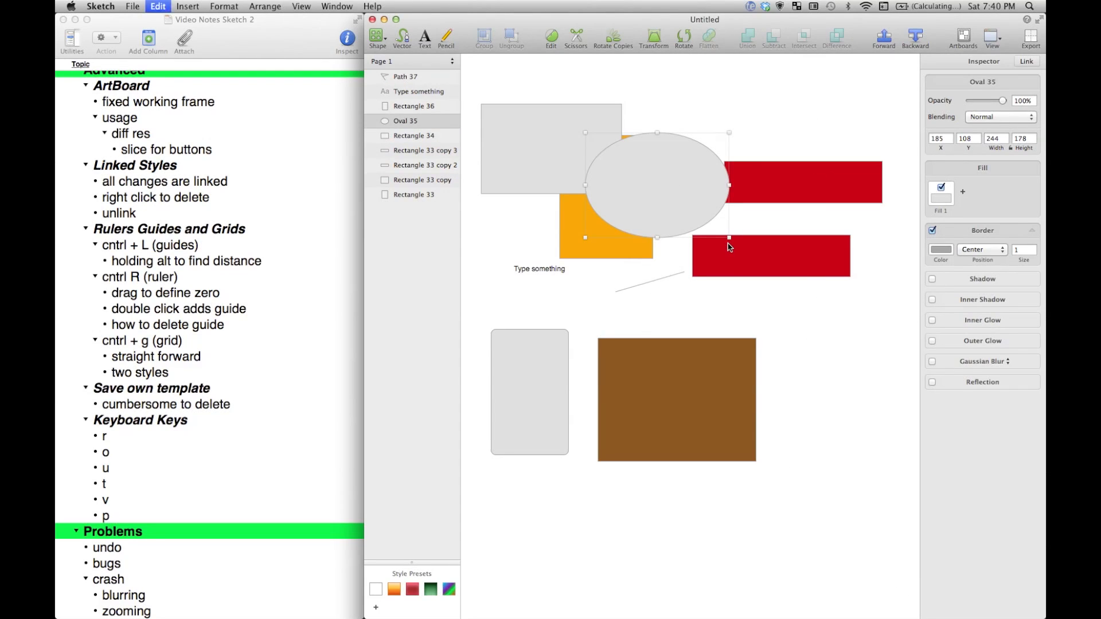
pyautogui.press('super+z')
pyautogui.press('super+z')
pyautogui.press('super+z')
pyautogui.press('super+z')
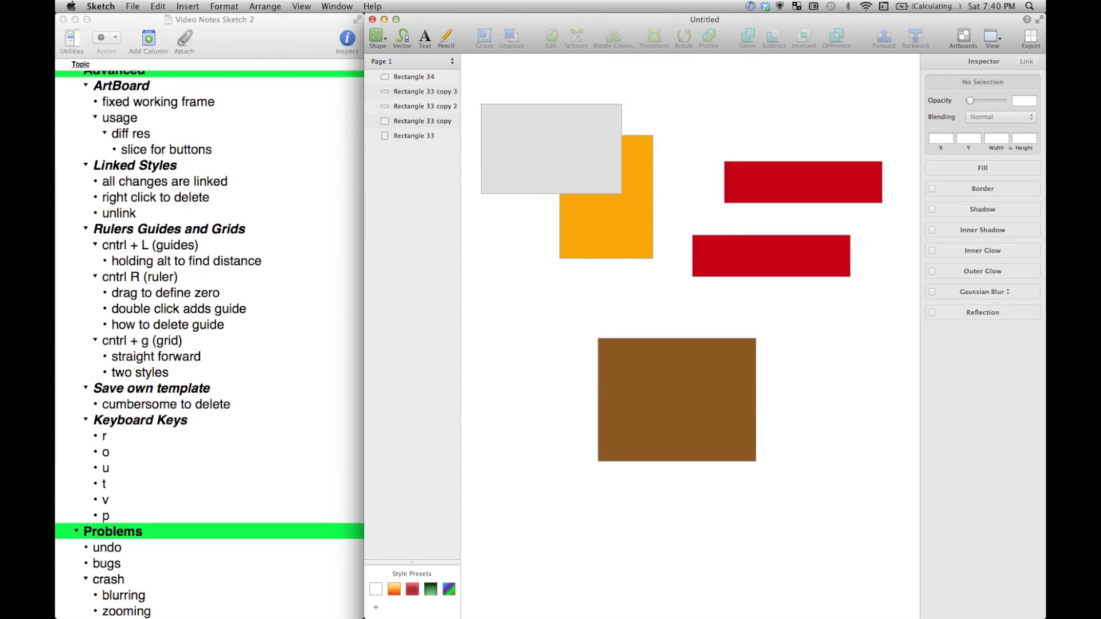
pyautogui.scroll(-3, 98, 556)
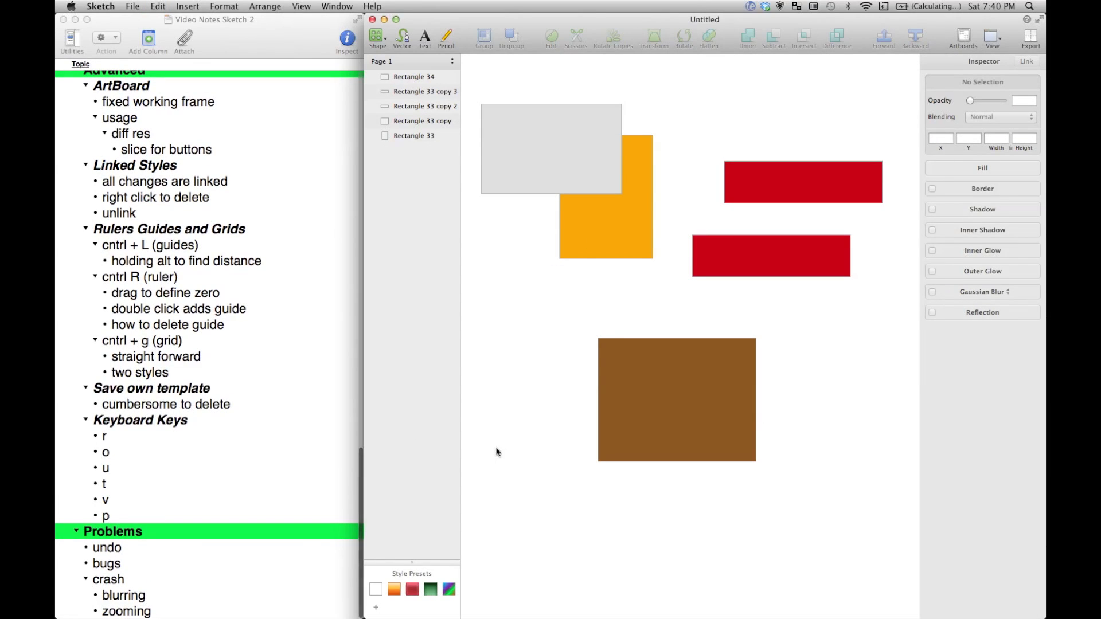
pyautogui.click(594, 158)
pyautogui.click(638, 226)
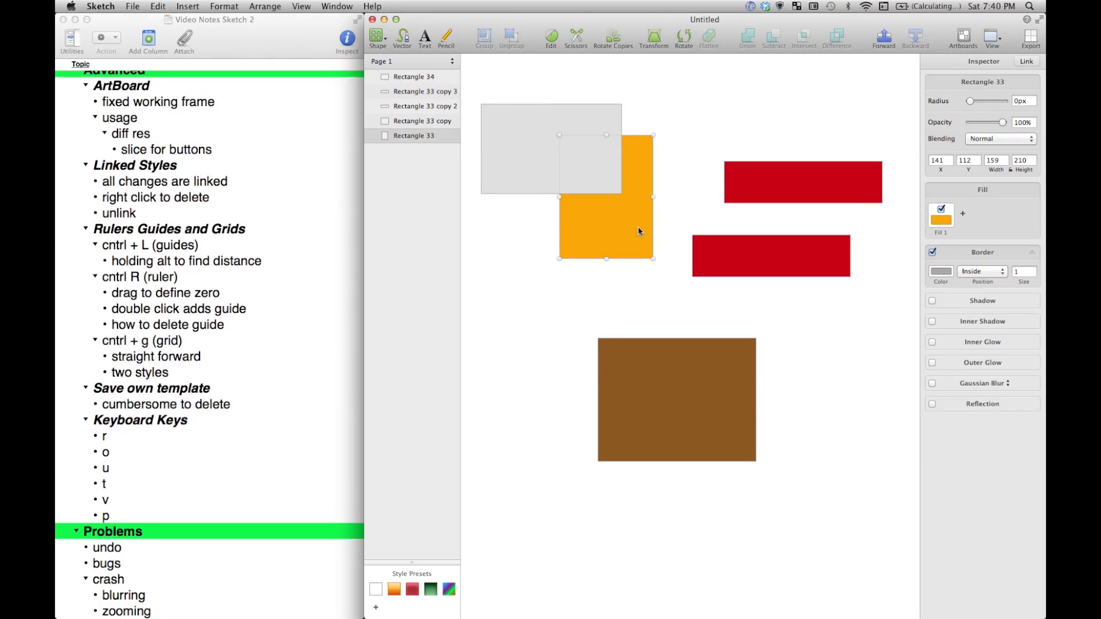
pyautogui.click(756, 260)
pyautogui.click(772, 171)
pyautogui.click(698, 386)
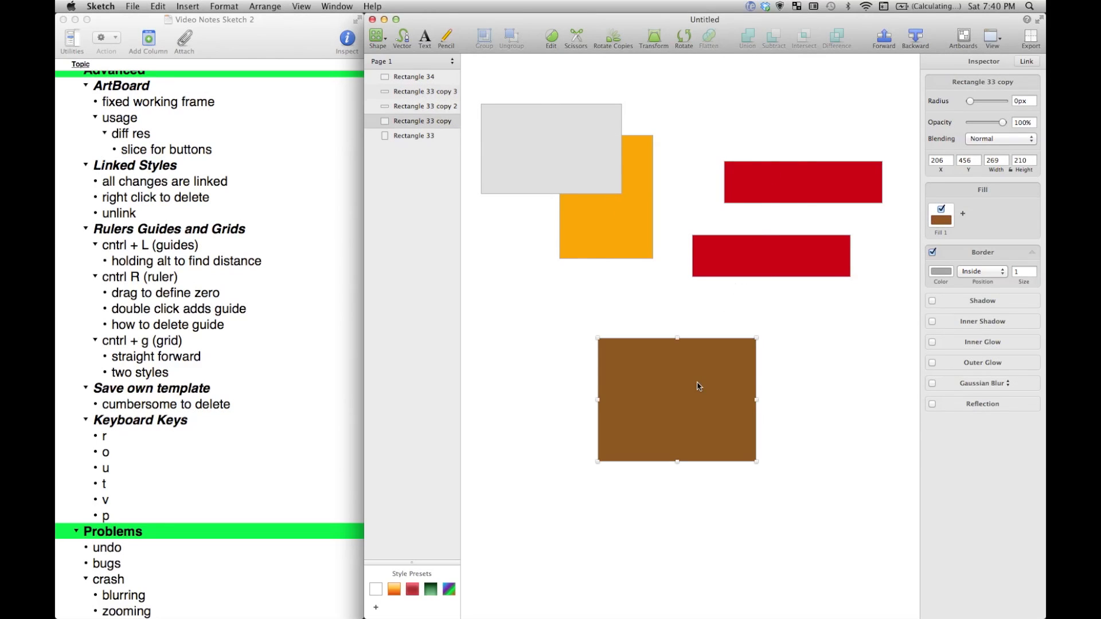
pyautogui.click(733, 265)
pyautogui.click(764, 182)
pyautogui.click(651, 233)
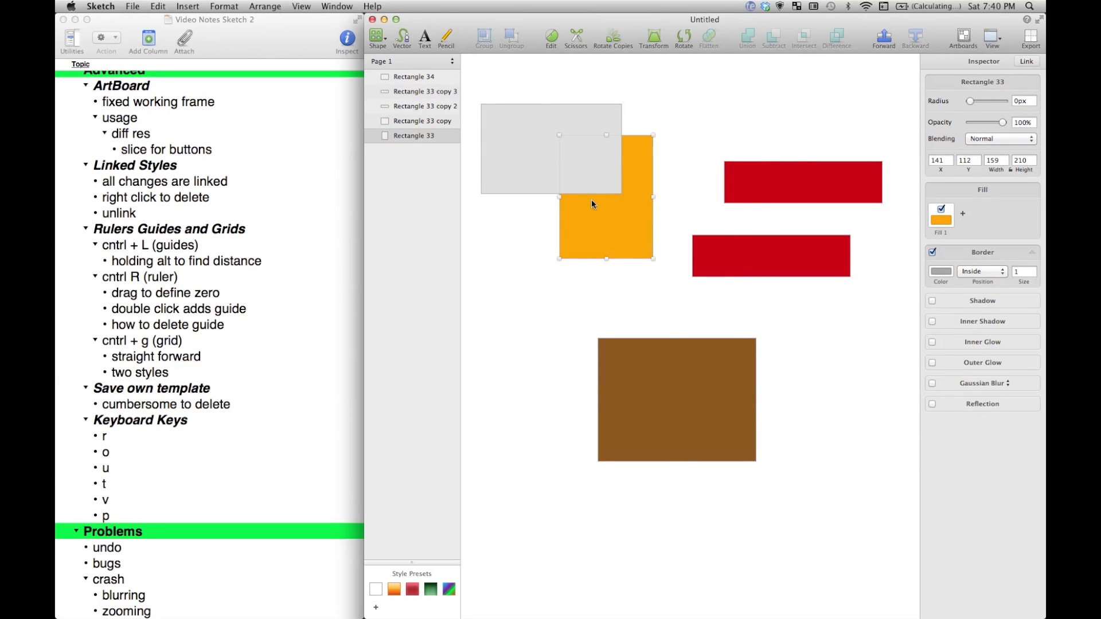
pyautogui.click(535, 165)
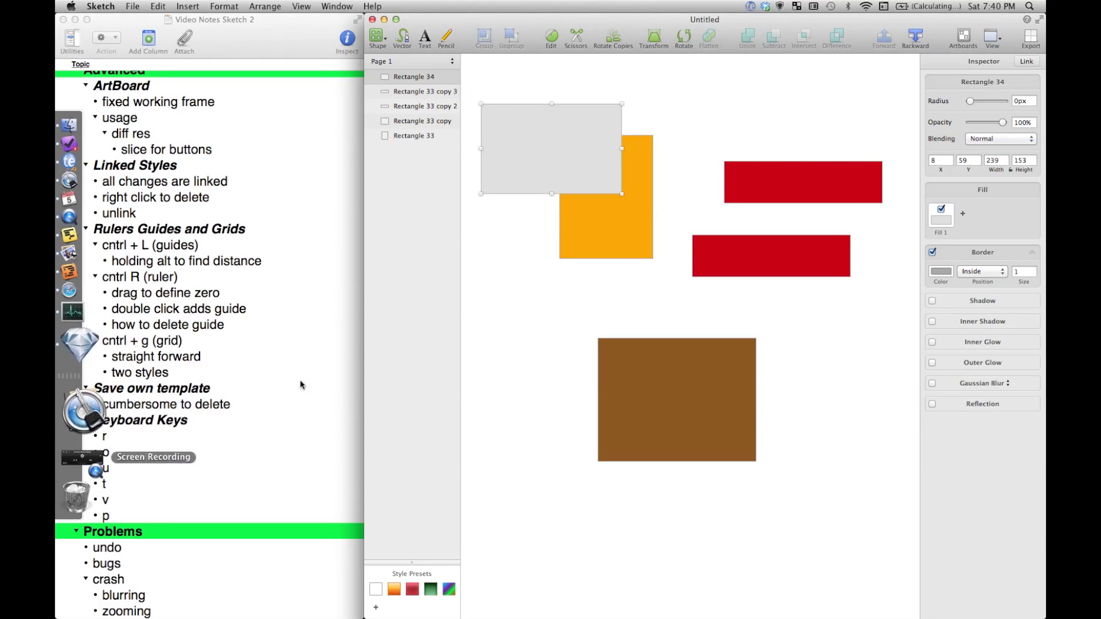
pyautogui.moveTo(57, 249)
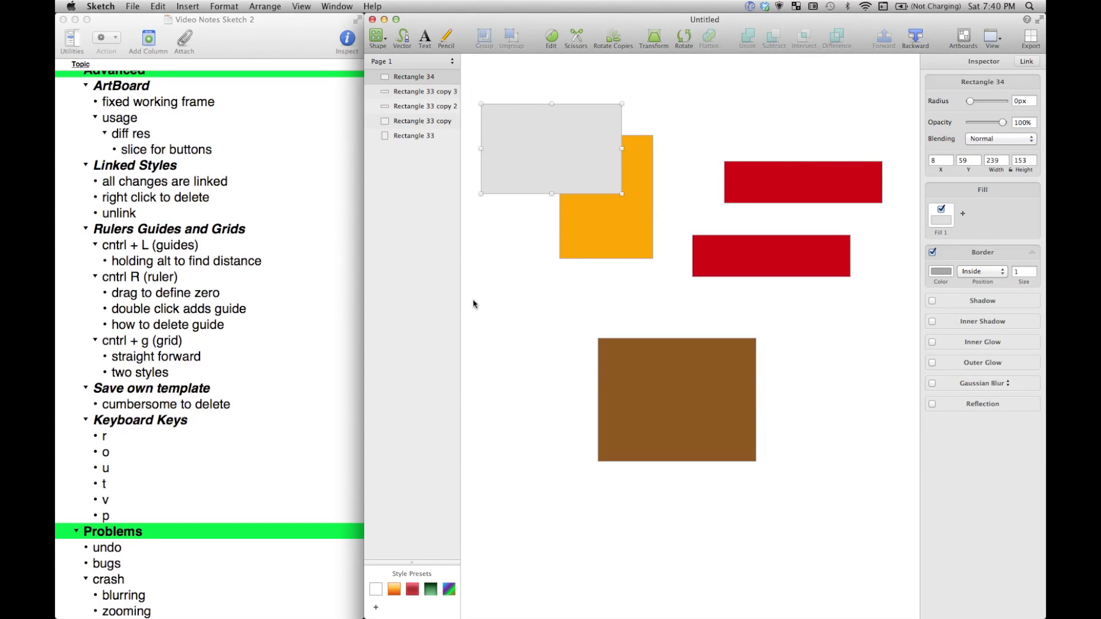
pyautogui.click(488, 342)
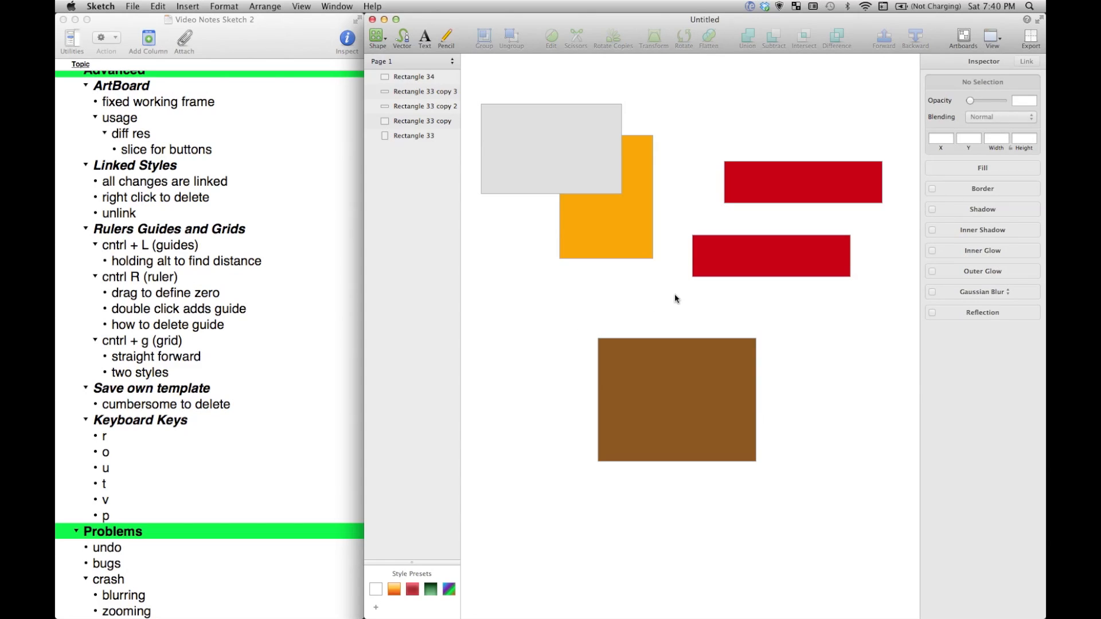
# Select all five rectangles on the canvas and combine them into one shape with Union
pyautogui.moveTo(674, 295); pyautogui.dragTo(519, 75)
pyautogui.click(519, 75)
pyautogui.moveTo(841, 508); pyautogui.dragTo(539, 118)
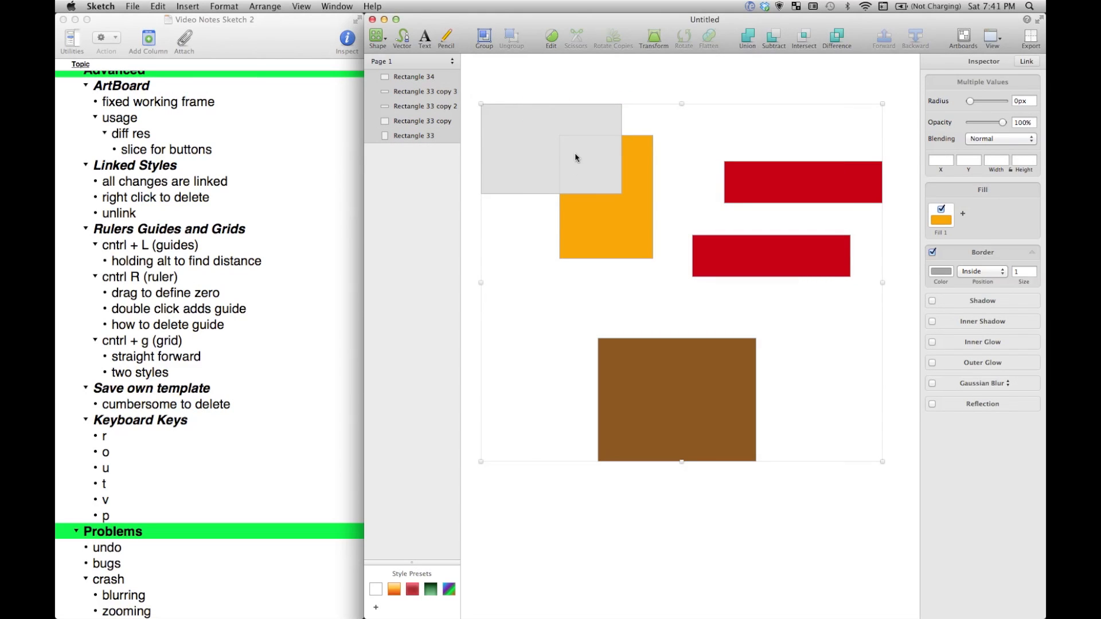
pyautogui.click(749, 38)
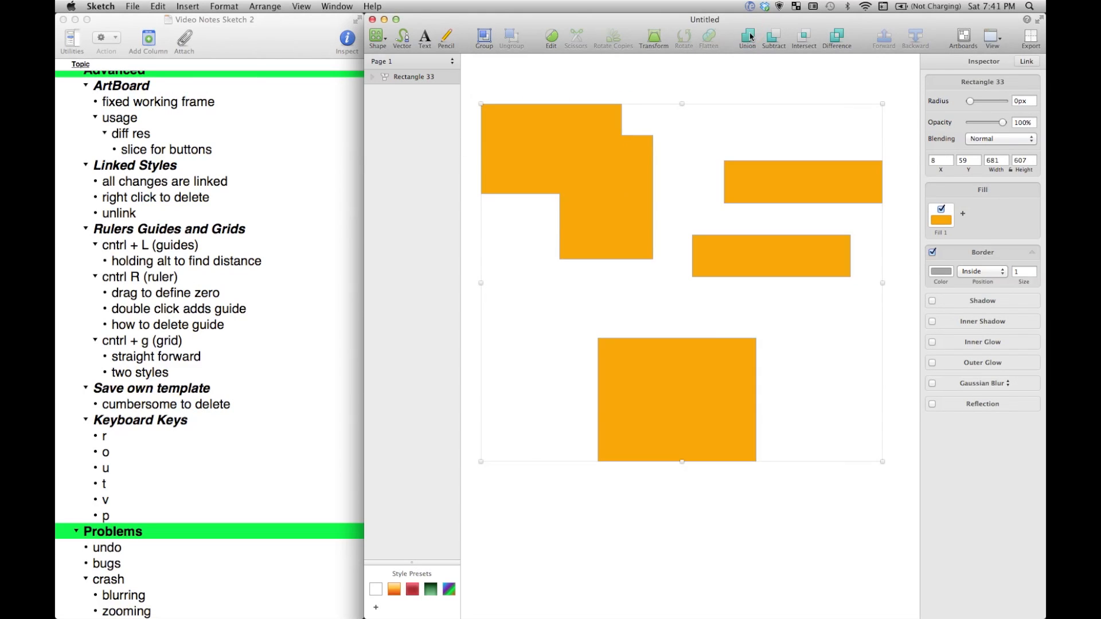
# Expand the combined shape in the layer list and inspect its individual component paths
pyautogui.click(377, 77)
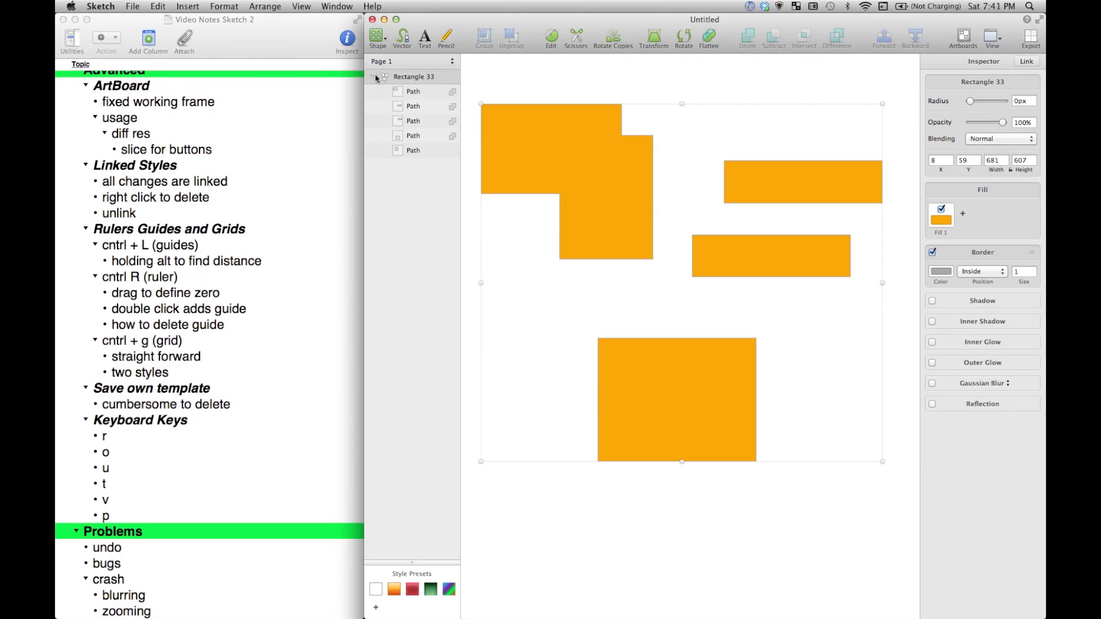
pyautogui.click(407, 92)
pyautogui.click(410, 107)
pyautogui.click(420, 137)
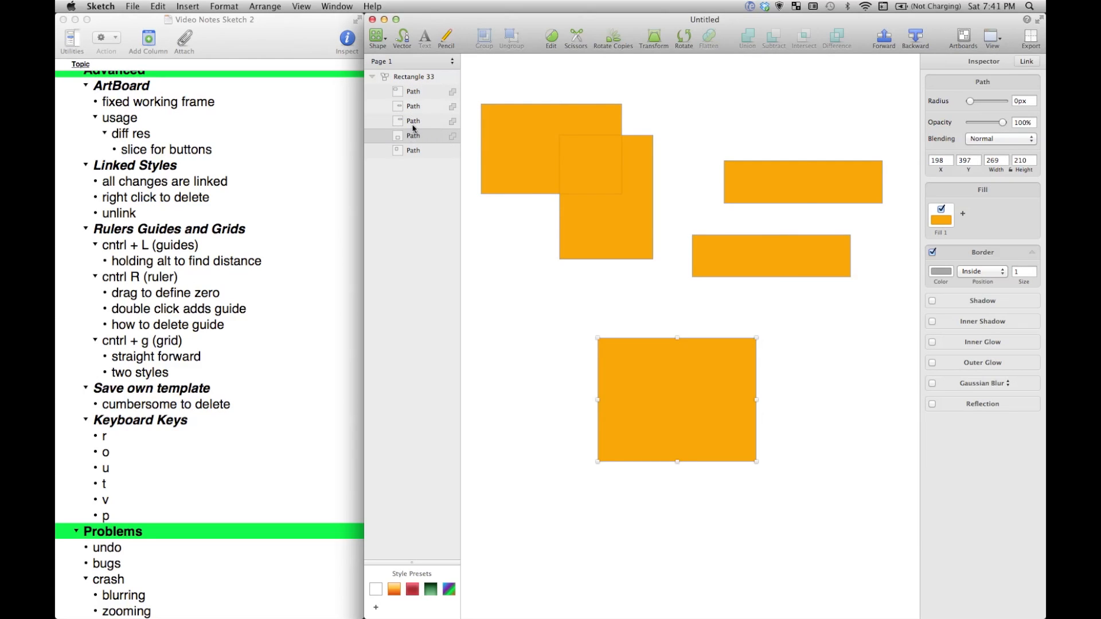
# Widen the combined shape's first component path, the upper-left rectangle, to 292 px
pyautogui.click(414, 122)
pyautogui.click(414, 108)
pyautogui.click(417, 94)
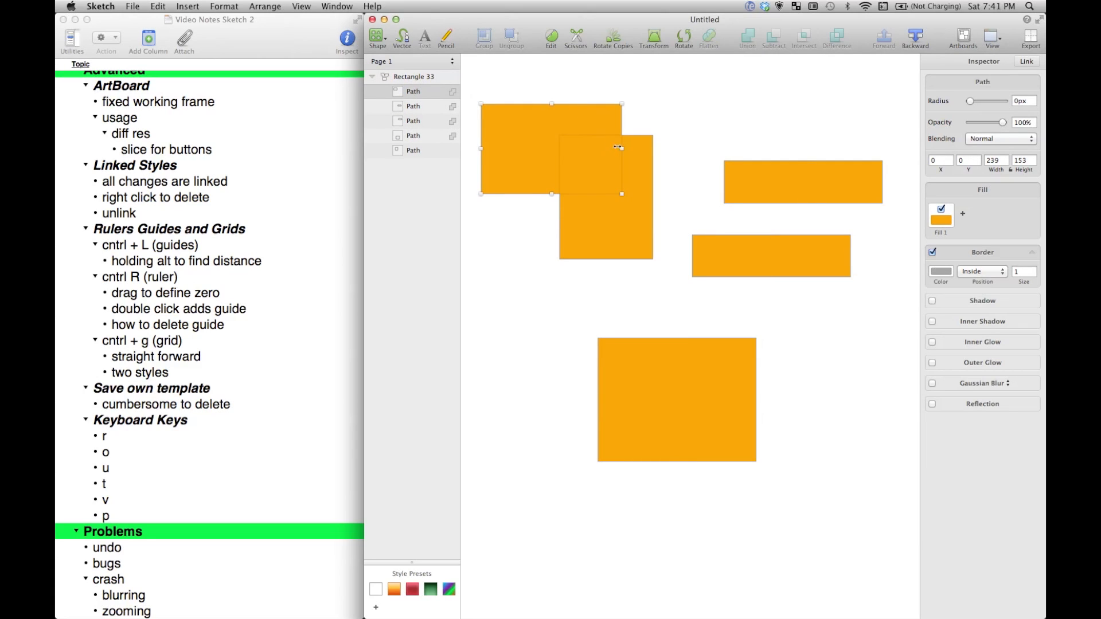
pyautogui.moveTo(622, 149); pyautogui.dragTo(651, 197)
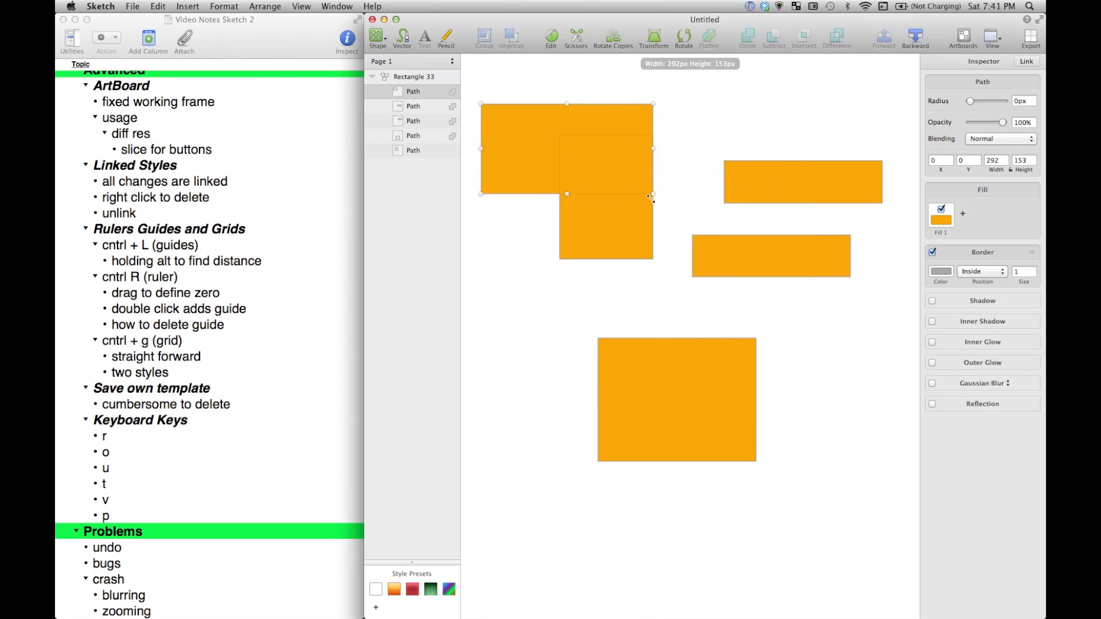
# Inspect the combined shape's component paths one by one, and clear the selection to leave the shape
pyautogui.click(405, 106)
pyautogui.click(408, 141)
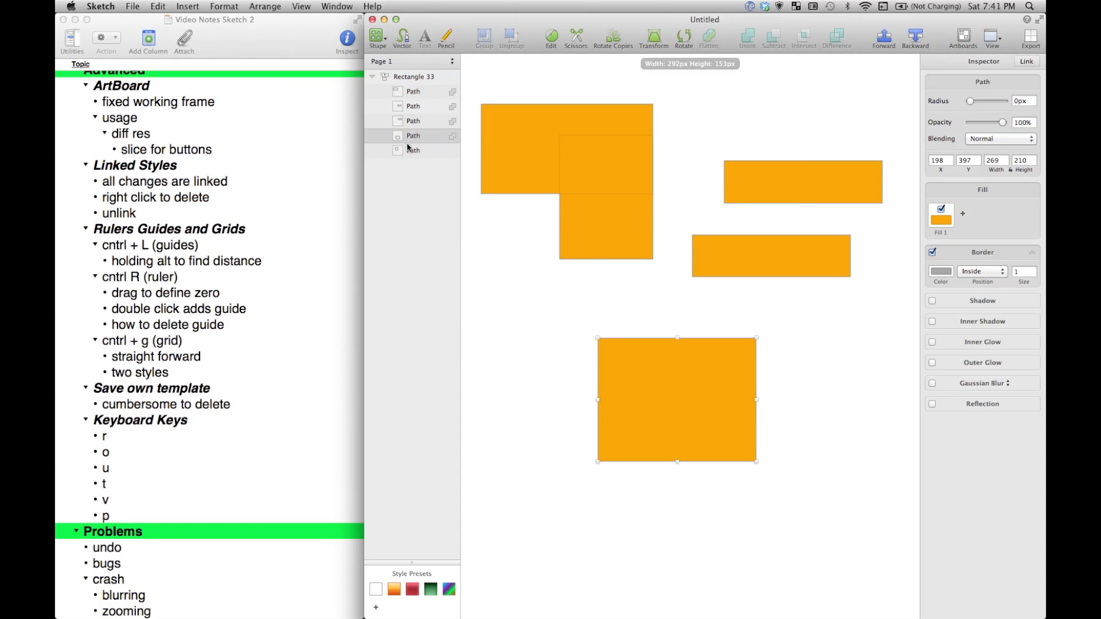
pyautogui.click(409, 150)
pyautogui.click(408, 121)
pyautogui.click(404, 93)
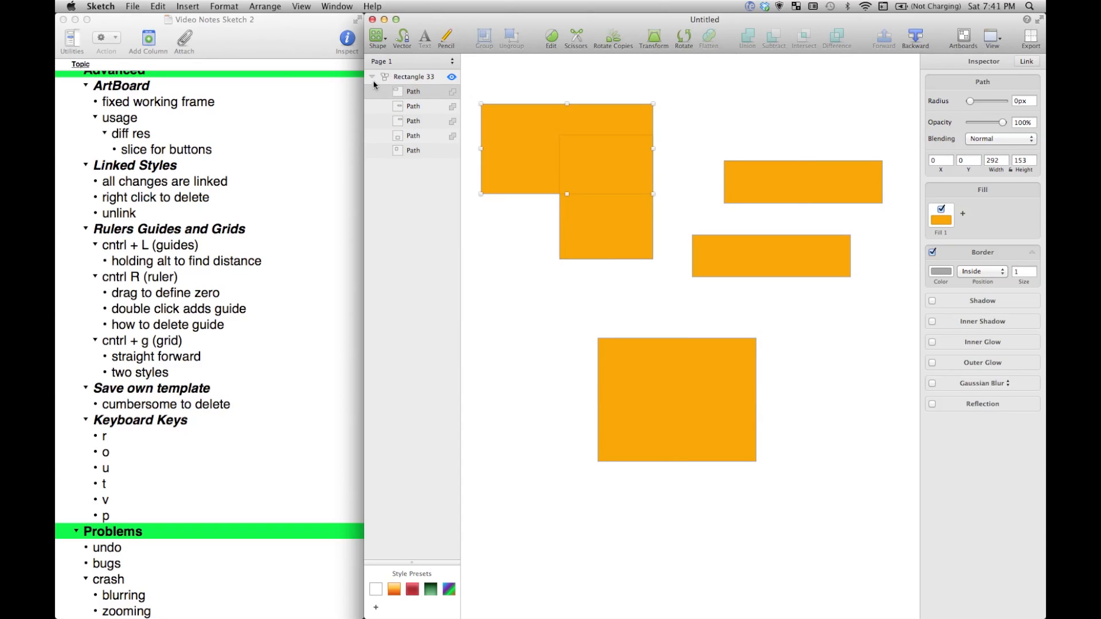
pyautogui.click(384, 171)
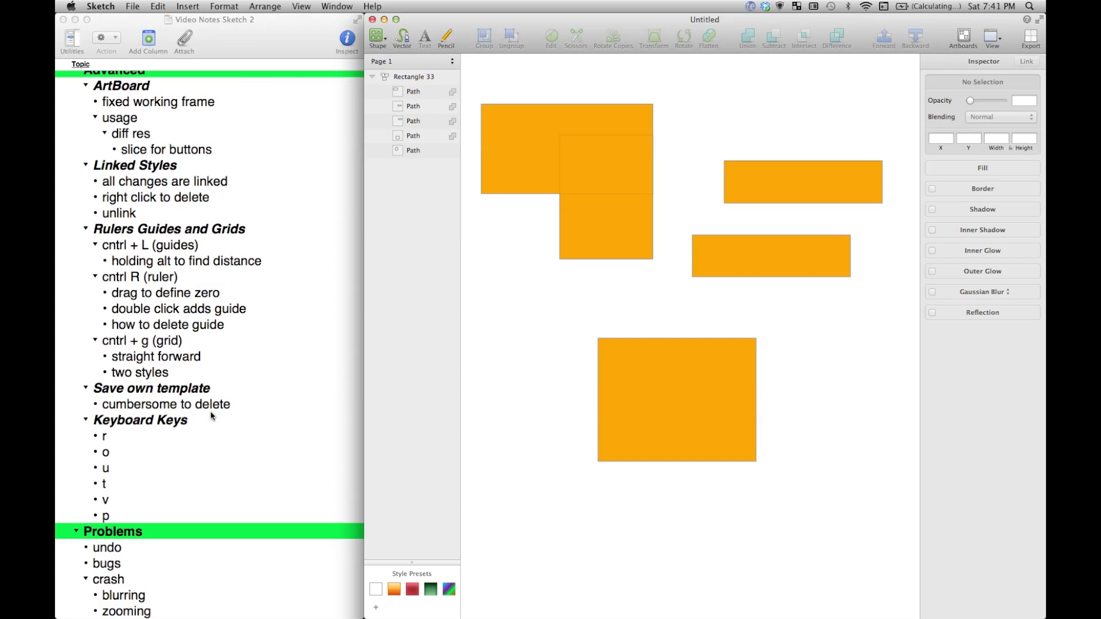
pyautogui.click(515, 354)
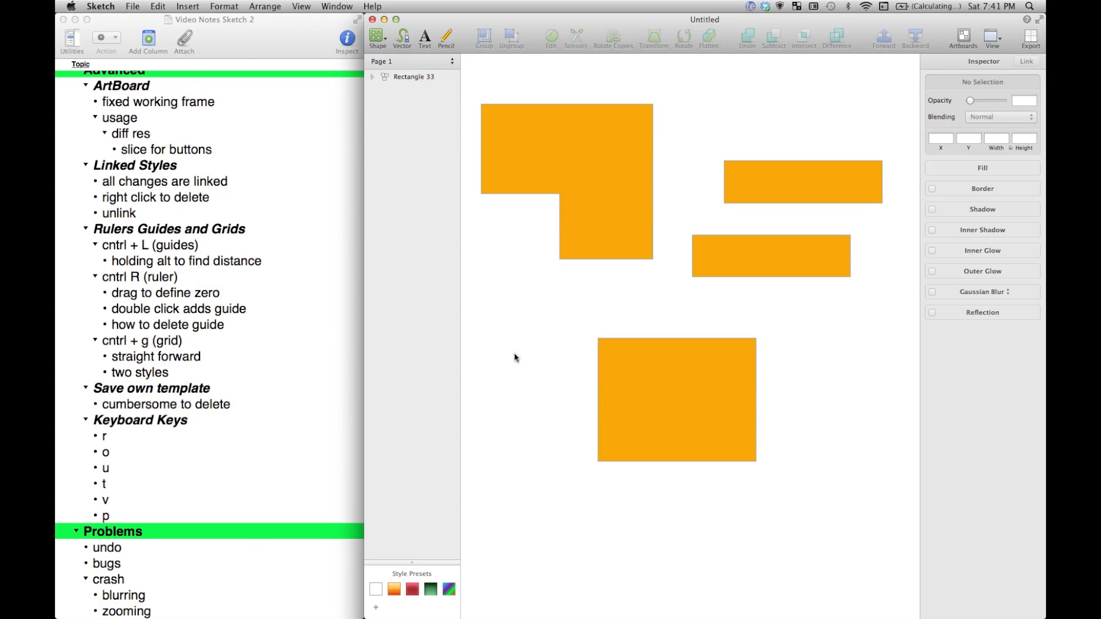